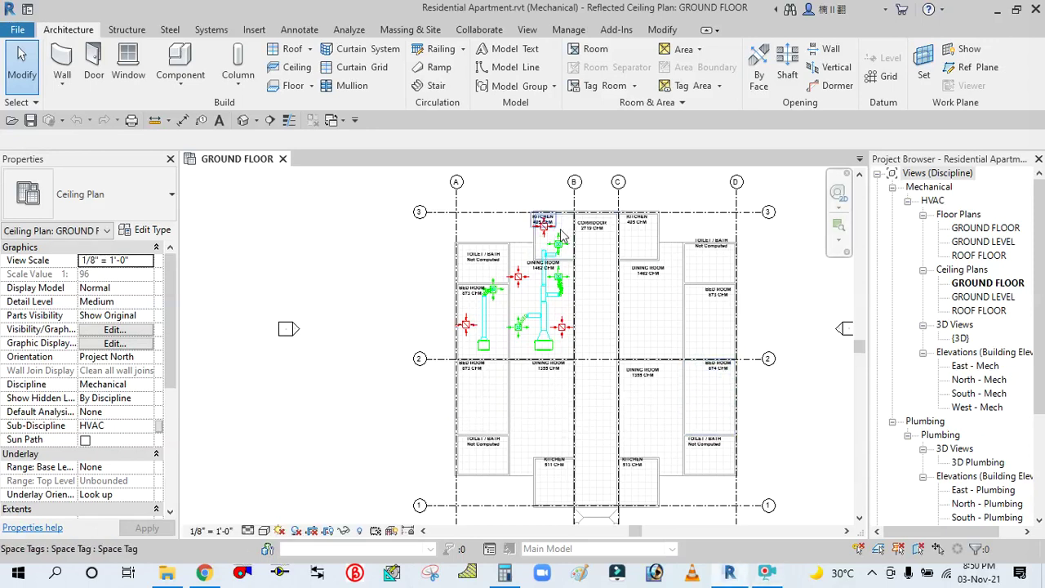
Step: Choose the Supply Diffuser 24 x 24 Face 12 x 12 Connection air terminal type
{"action": "scroll", "coordinate": [634, 332], "scroll_direction": "up", "scroll_amount": 2}
{"action": "scroll", "coordinate": [336, 354], "scroll_direction": "up", "scroll_amount": 2}
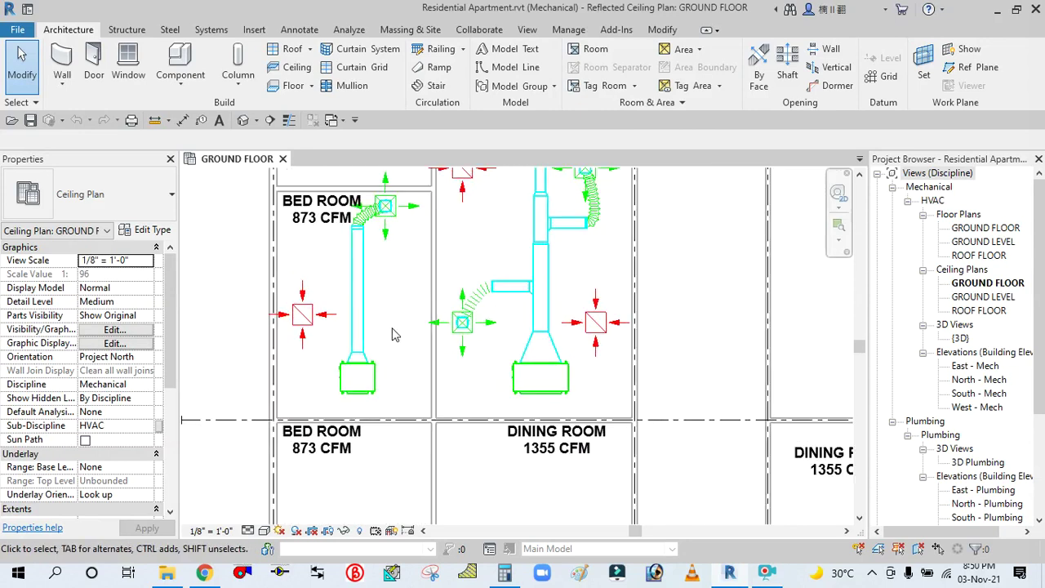
{"action": "scroll", "coordinate": [337, 355], "scroll_direction": "down", "scroll_amount": 2}
{"action": "scroll", "coordinate": [412, 323], "scroll_direction": "up", "scroll_amount": 2}
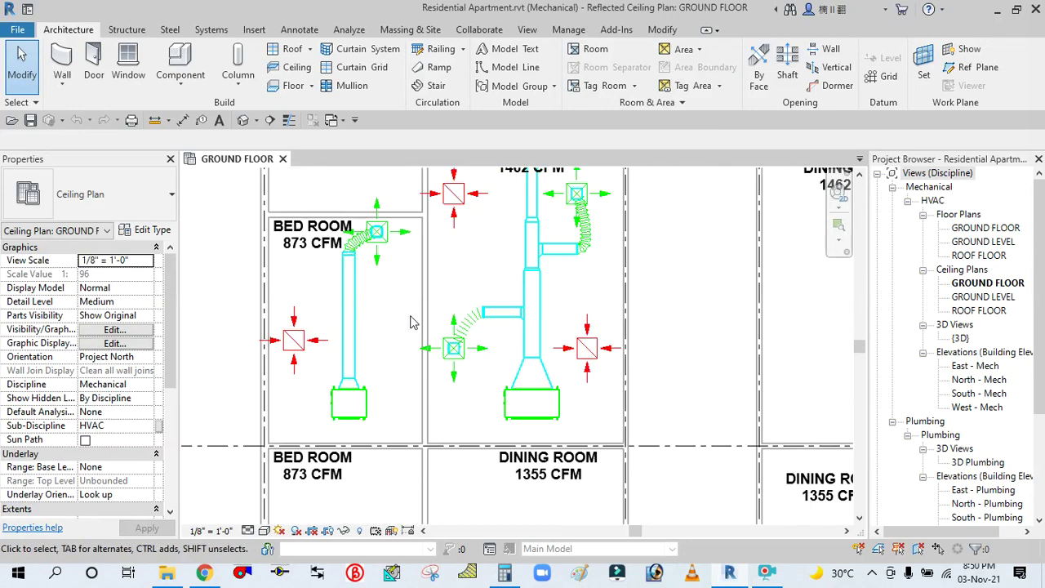
{"action": "scroll", "coordinate": [410, 317], "scroll_direction": "down", "scroll_amount": 2}
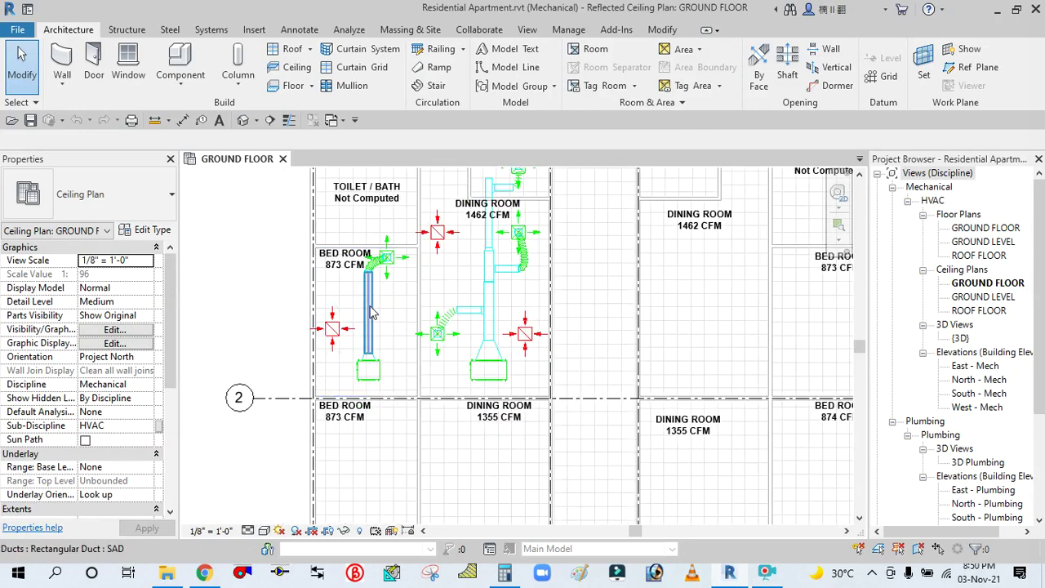
{"action": "scroll", "coordinate": [370, 309], "scroll_direction": "up", "scroll_amount": 2}
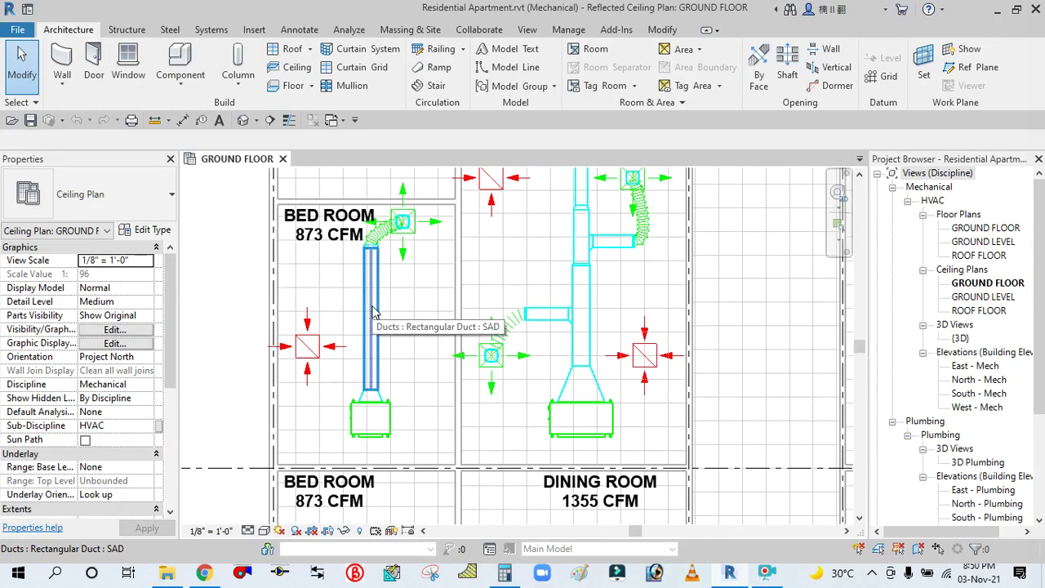
{"action": "scroll", "coordinate": [372, 310], "scroll_direction": "down", "scroll_amount": 2}
{"action": "scroll", "coordinate": [296, 292], "scroll_direction": "down", "scroll_amount": 1}
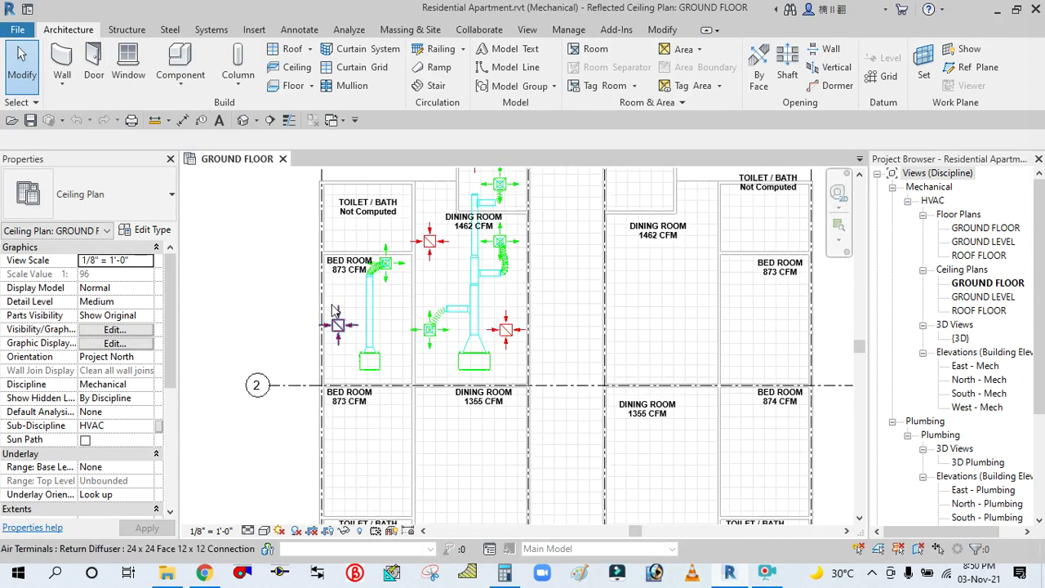
{"action": "scroll", "coordinate": [291, 289], "scroll_direction": "up", "scroll_amount": 2}
{"action": "scroll", "coordinate": [292, 295], "scroll_direction": "down", "scroll_amount": 3}
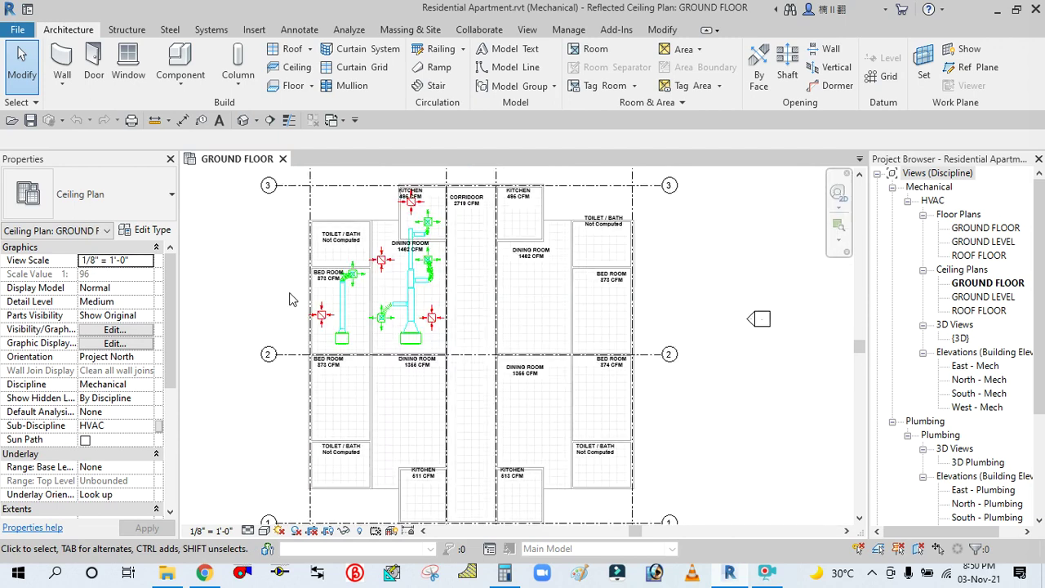
{"action": "scroll", "coordinate": [291, 297], "scroll_direction": "up", "scroll_amount": 4}
{"action": "scroll", "coordinate": [292, 312], "scroll_direction": "down", "scroll_amount": 1}
{"action": "scroll", "coordinate": [292, 312], "scroll_direction": "down", "scroll_amount": 2}
{"action": "scroll", "coordinate": [527, 343], "scroll_direction": "up", "scroll_amount": 3}
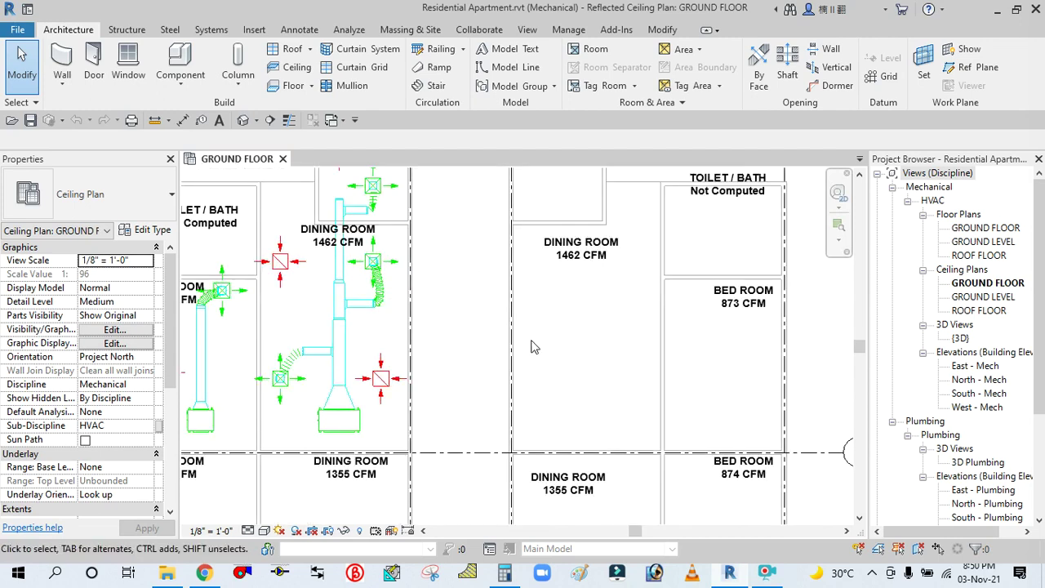
{"action": "scroll", "coordinate": [531, 346], "scroll_direction": "down", "scroll_amount": 2}
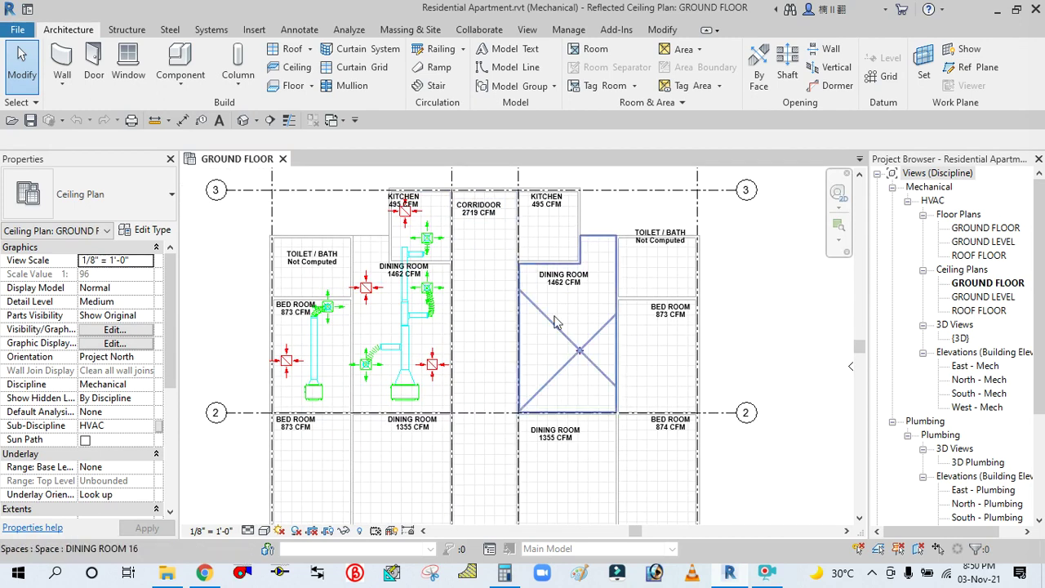
{"action": "scroll", "coordinate": [372, 322], "scroll_direction": "up", "scroll_amount": 3}
{"action": "scroll", "coordinate": [447, 390], "scroll_direction": "down", "scroll_amount": 1}
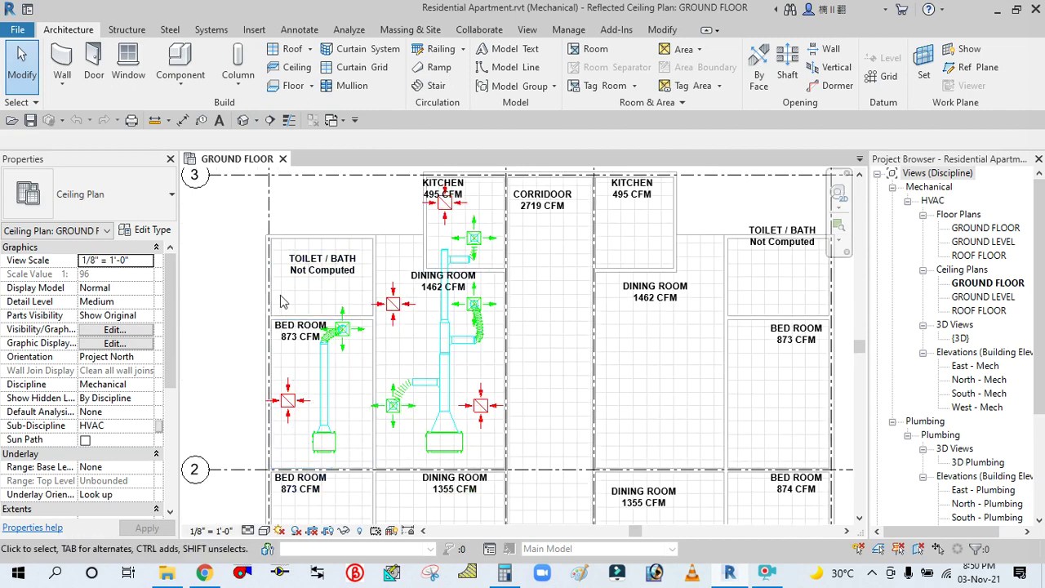
{"action": "scroll", "coordinate": [282, 309], "scroll_direction": "down", "scroll_amount": 2}
{"action": "scroll", "coordinate": [535, 298], "scroll_direction": "down", "scroll_amount": 2}
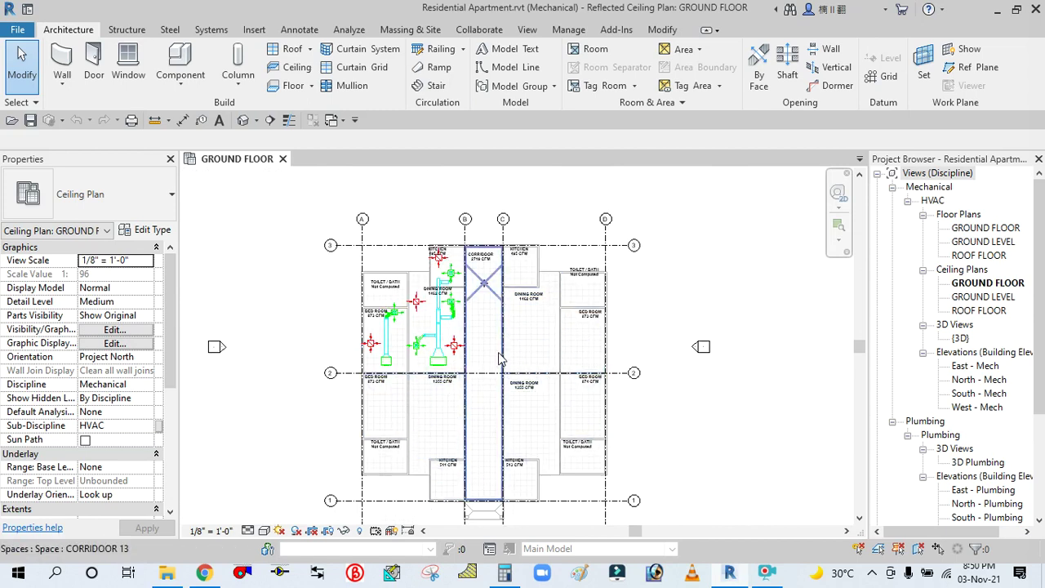
{"action": "scroll", "coordinate": [496, 349], "scroll_direction": "up", "scroll_amount": 2}
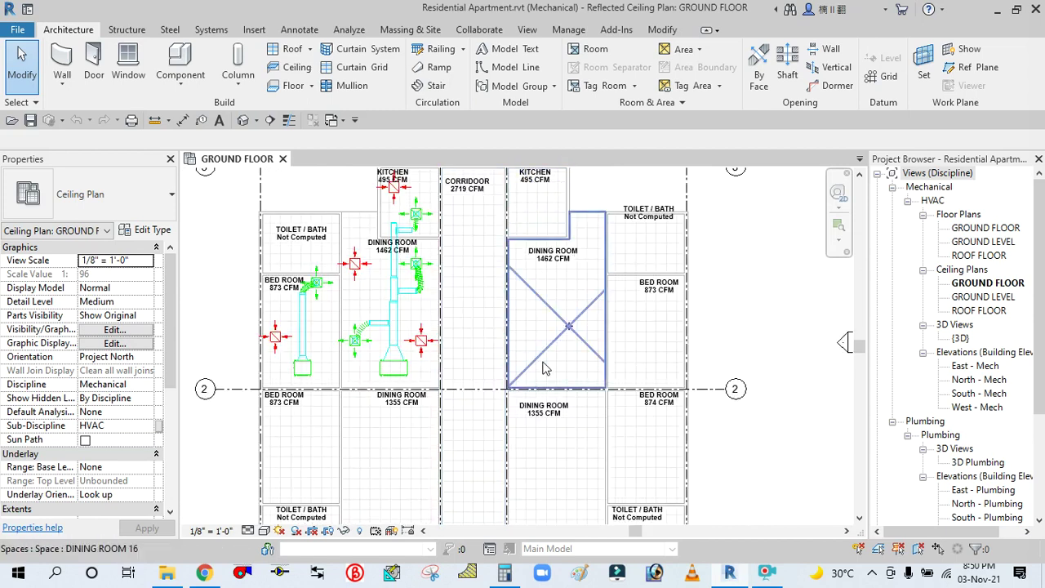
{"action": "scroll", "coordinate": [572, 339], "scroll_direction": "down", "scroll_amount": 2}
{"action": "scroll", "coordinate": [571, 344], "scroll_direction": "up", "scroll_amount": 1}
{"action": "scroll", "coordinate": [604, 347], "scroll_direction": "up", "scroll_amount": 1}
{"action": "middle_click_drag", "start_coordinate": [720, 347], "coordinate": [740, 342]}
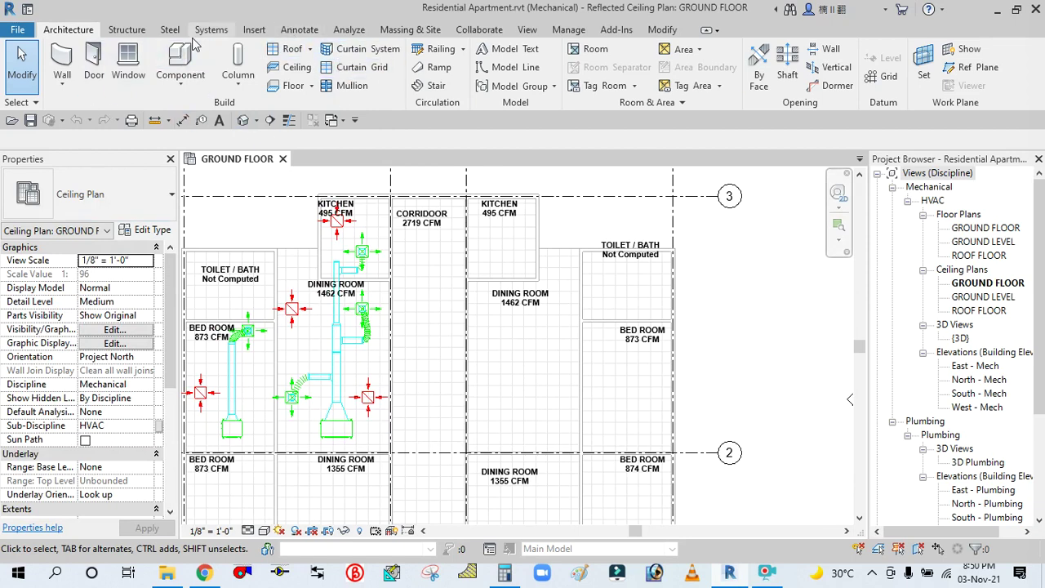
{"action": "scroll", "coordinate": [122, 110], "scroll_direction": "down", "scroll_amount": 3}
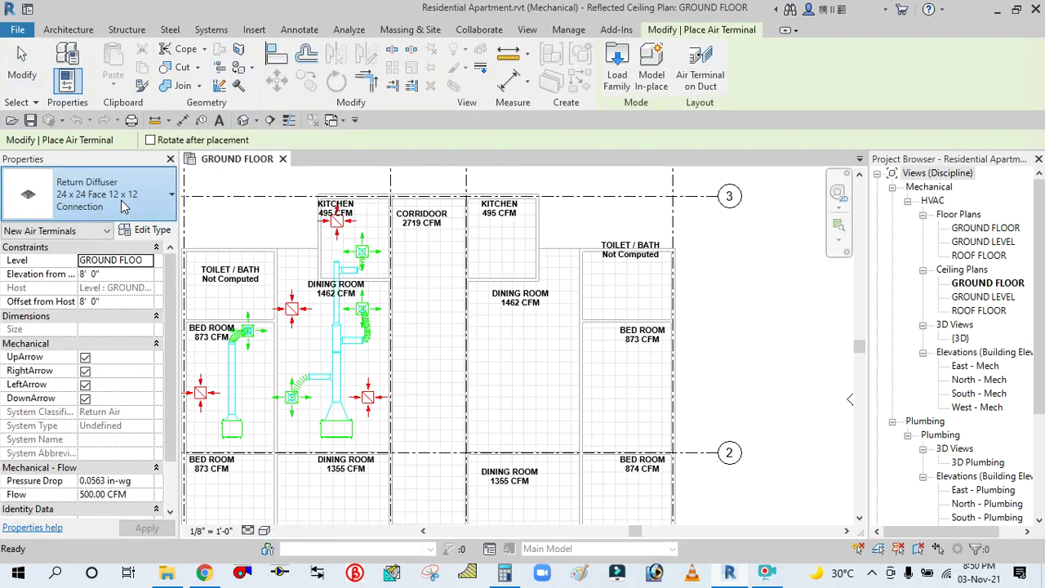
{"action": "left_click", "coordinate": [140, 208]}
{"action": "left_click", "coordinate": [162, 203]}
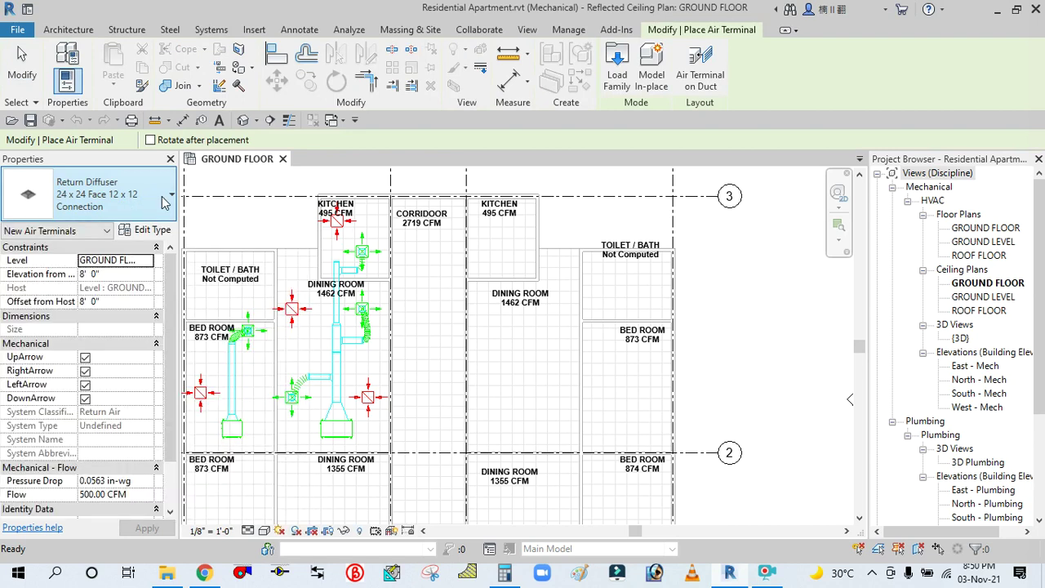
{"action": "left_click", "coordinate": [169, 200]}
{"action": "left_click", "coordinate": [172, 197]}
{"action": "left_click", "coordinate": [173, 198]}
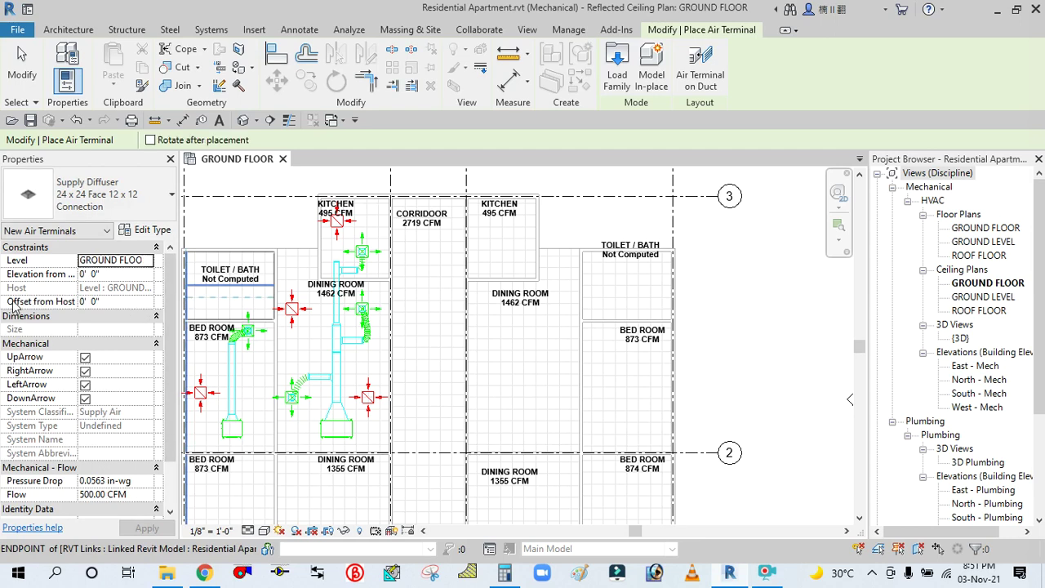
Step: Set the diffuser's offset from host to 8' 0"
{"action": "left_click", "coordinate": [115, 304]}
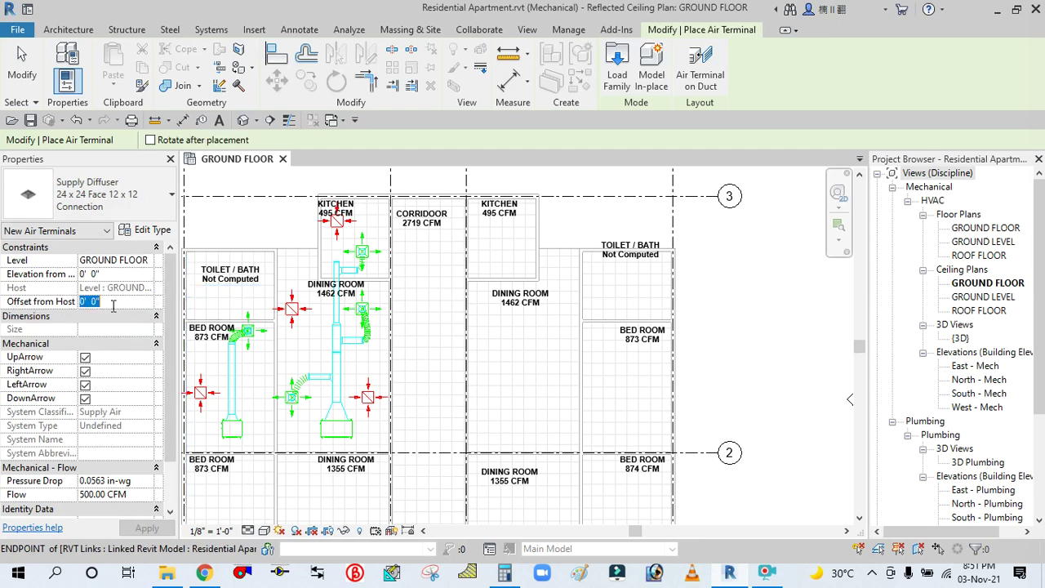
{"action": "type", "text": "8"}
{"action": "key", "text": "Return"}
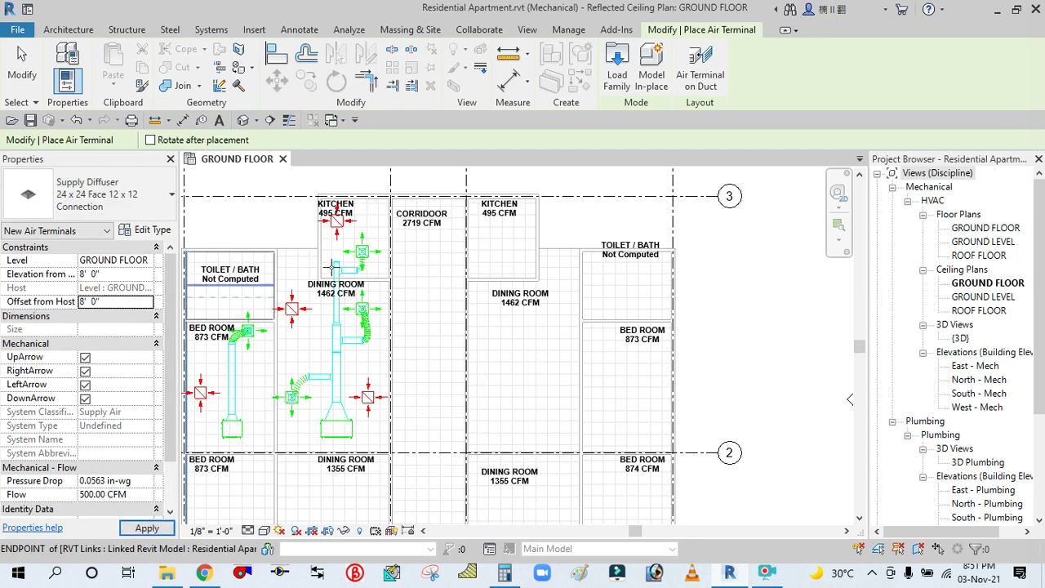
Step: Place supply diffusers in the right-hand kitchen and the dining room ceiling
{"action": "scroll", "coordinate": [614, 296], "scroll_direction": "up", "scroll_amount": 2}
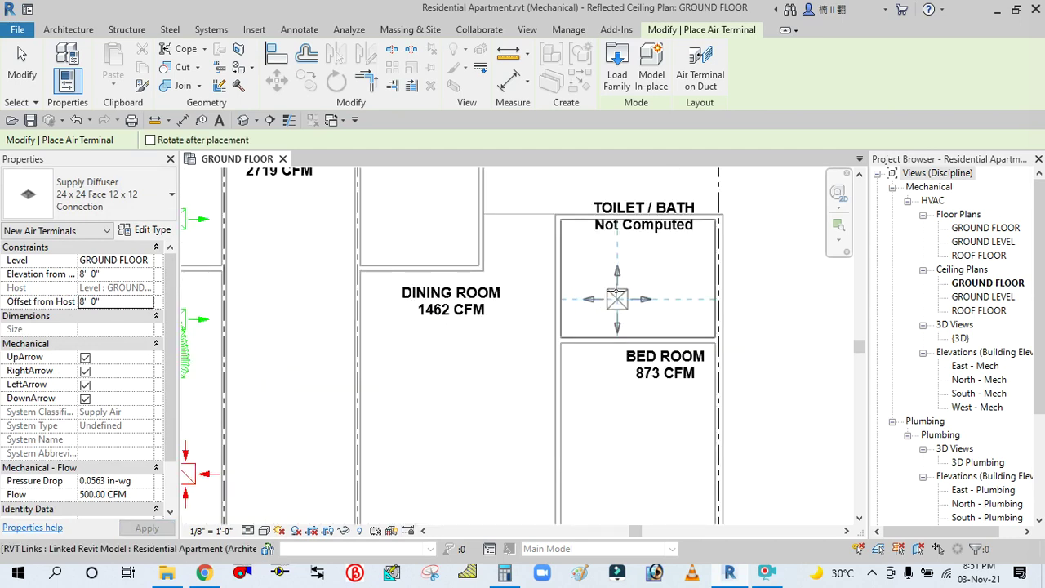
{"action": "scroll", "coordinate": [604, 281], "scroll_direction": "down", "scroll_amount": 3}
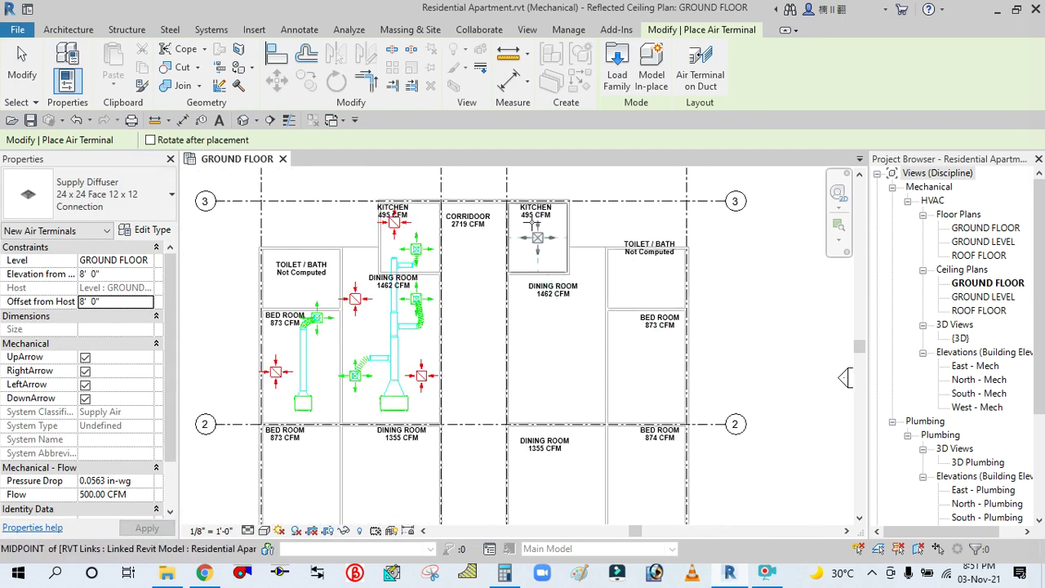
{"action": "scroll", "coordinate": [548, 241], "scroll_direction": "up", "scroll_amount": 3}
{"action": "scroll", "coordinate": [528, 242], "scroll_direction": "up", "scroll_amount": 2}
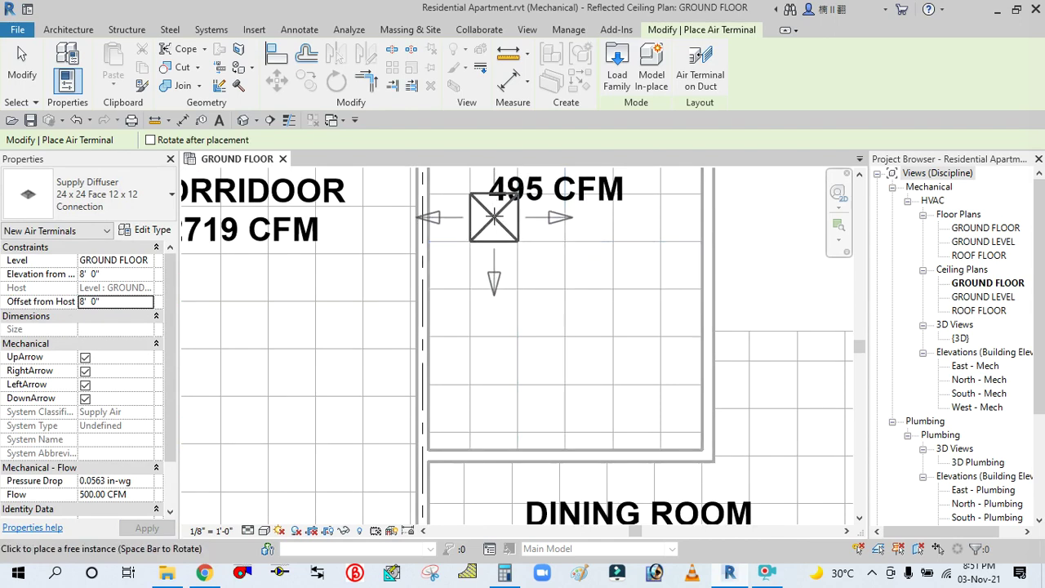
{"action": "left_click", "coordinate": [524, 252]}
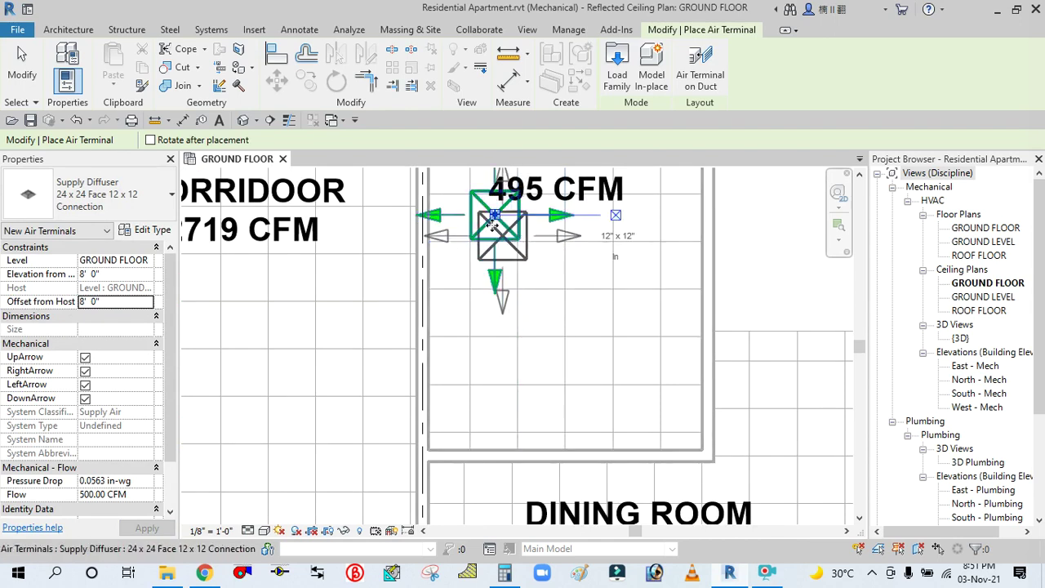
{"action": "scroll", "coordinate": [526, 350], "scroll_direction": "down", "scroll_amount": 5}
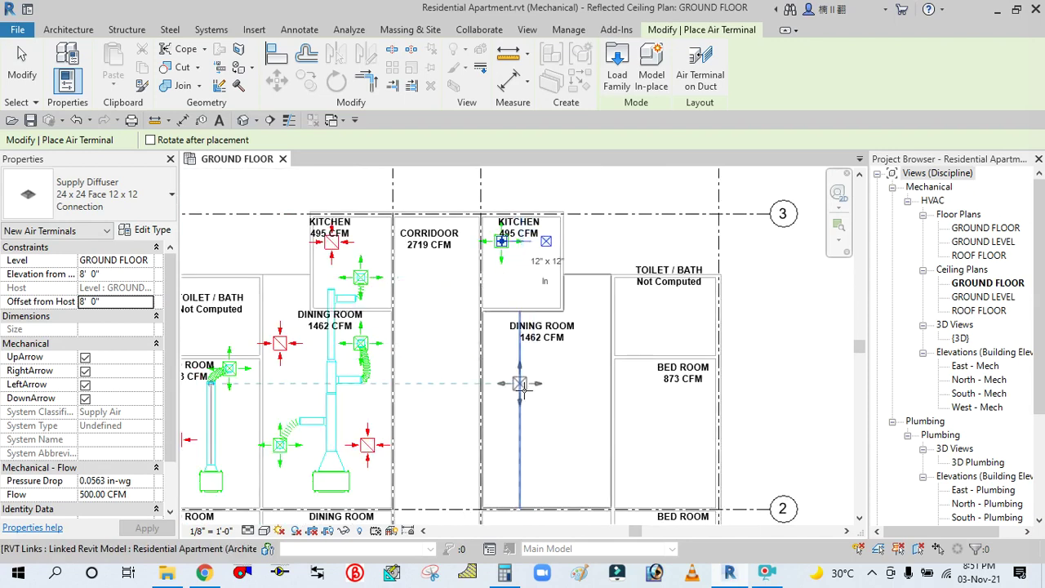
{"action": "scroll", "coordinate": [522, 376], "scroll_direction": "up", "scroll_amount": 3}
{"action": "left_click", "coordinate": [492, 320]}
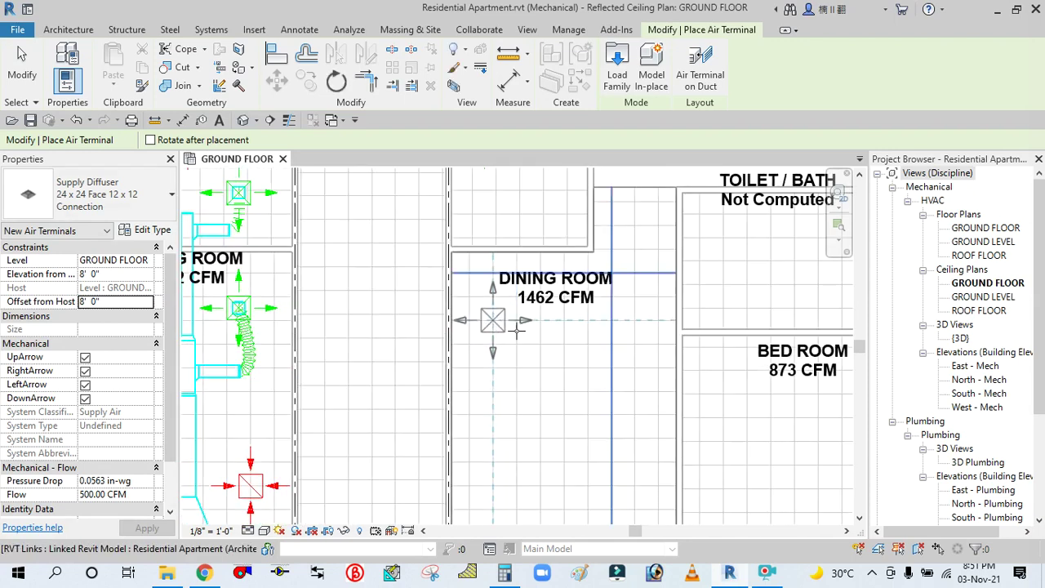
Step: Add a second dining room diffuser and one in the bed room, then finish placement
{"action": "scroll", "coordinate": [490, 276], "scroll_direction": "down", "scroll_amount": 3}
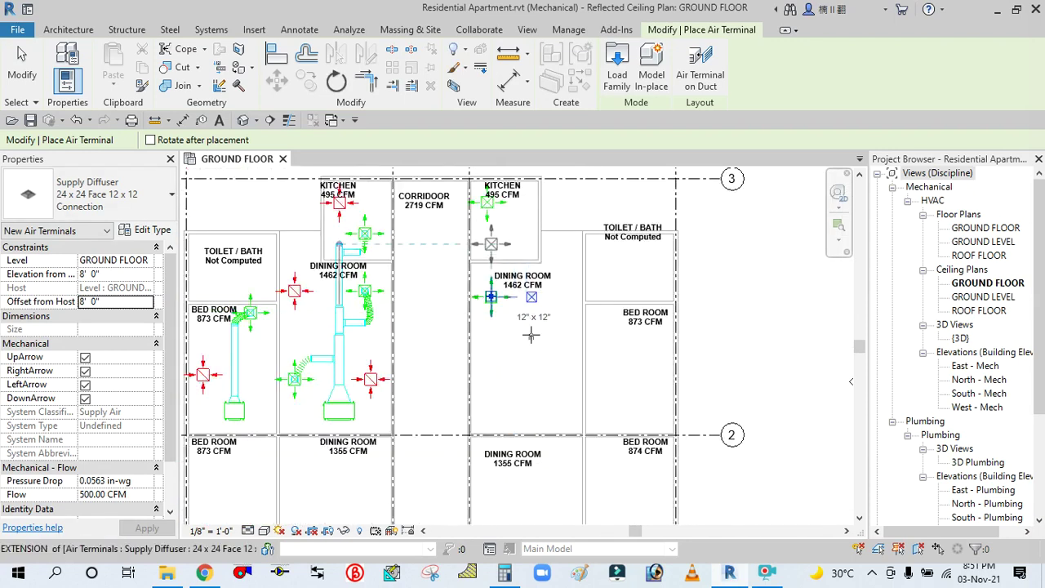
{"action": "scroll", "coordinate": [557, 401], "scroll_direction": "up", "scroll_amount": 2}
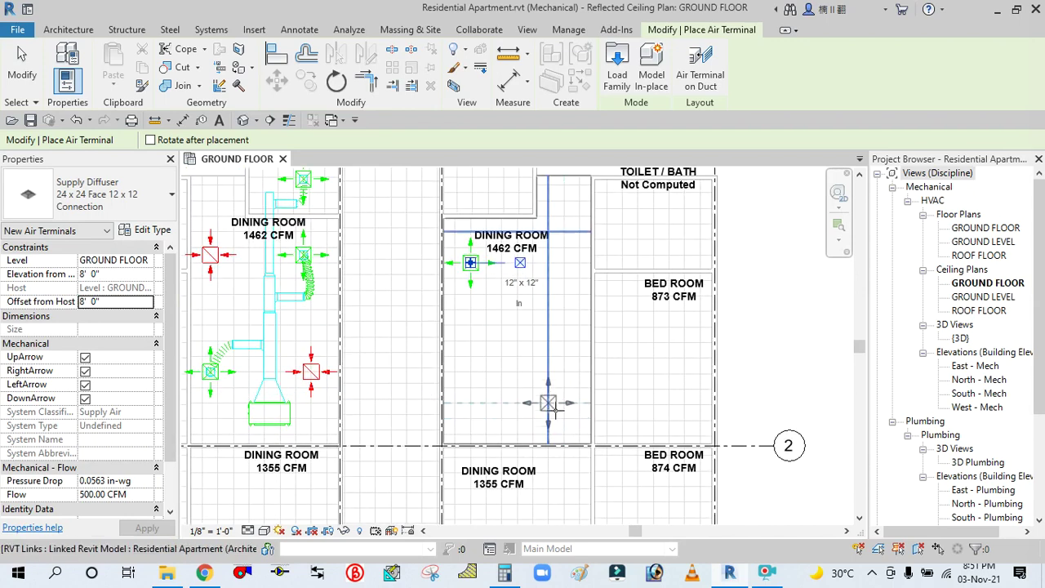
{"action": "scroll", "coordinate": [549, 413], "scroll_direction": "up", "scroll_amount": 2}
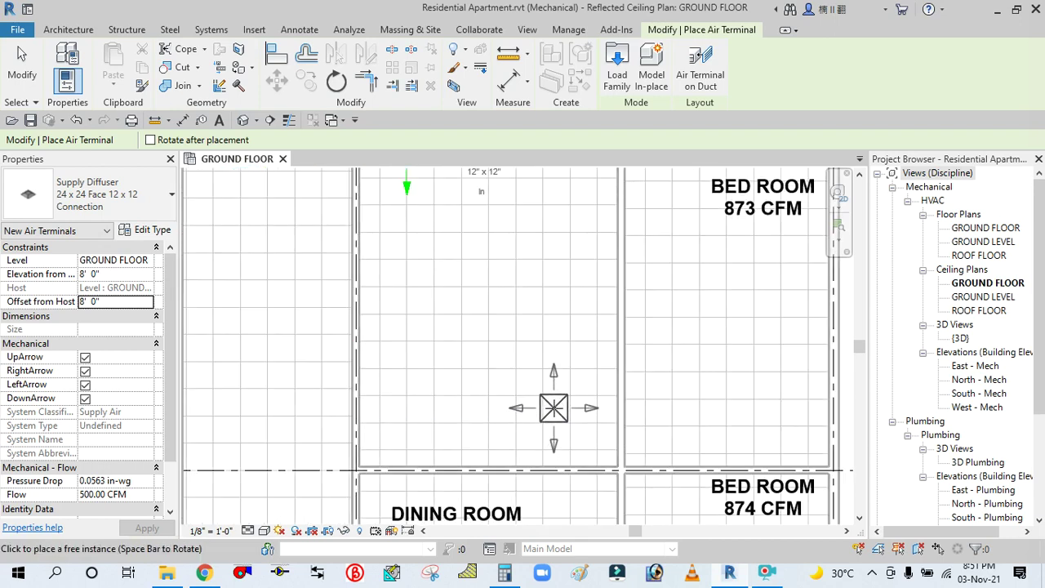
{"action": "left_click", "coordinate": [541, 395]}
{"action": "scroll", "coordinate": [457, 312], "scroll_direction": "down", "scroll_amount": 3}
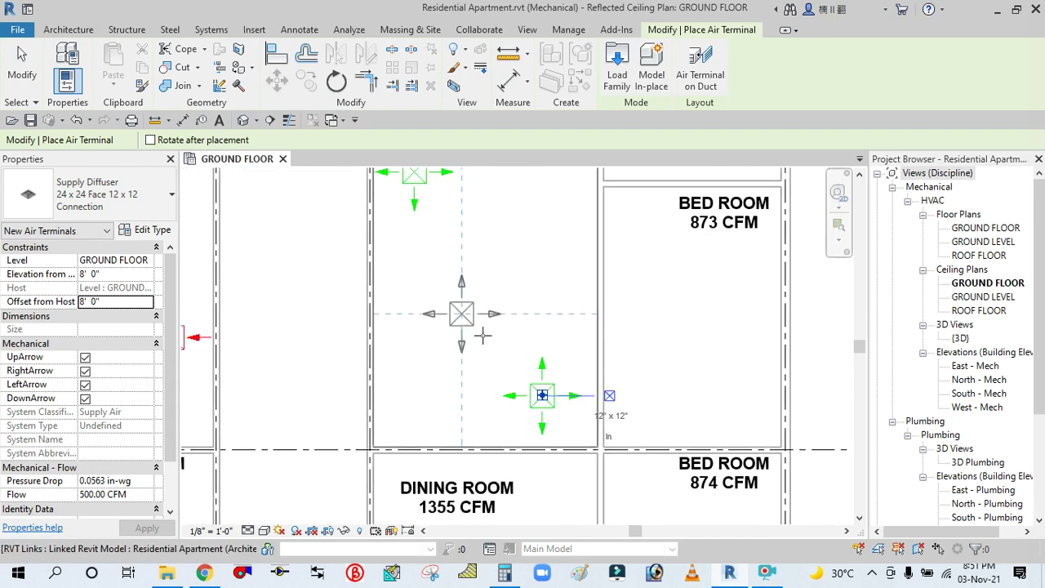
{"action": "scroll", "coordinate": [599, 296], "scroll_direction": "up", "scroll_amount": 2}
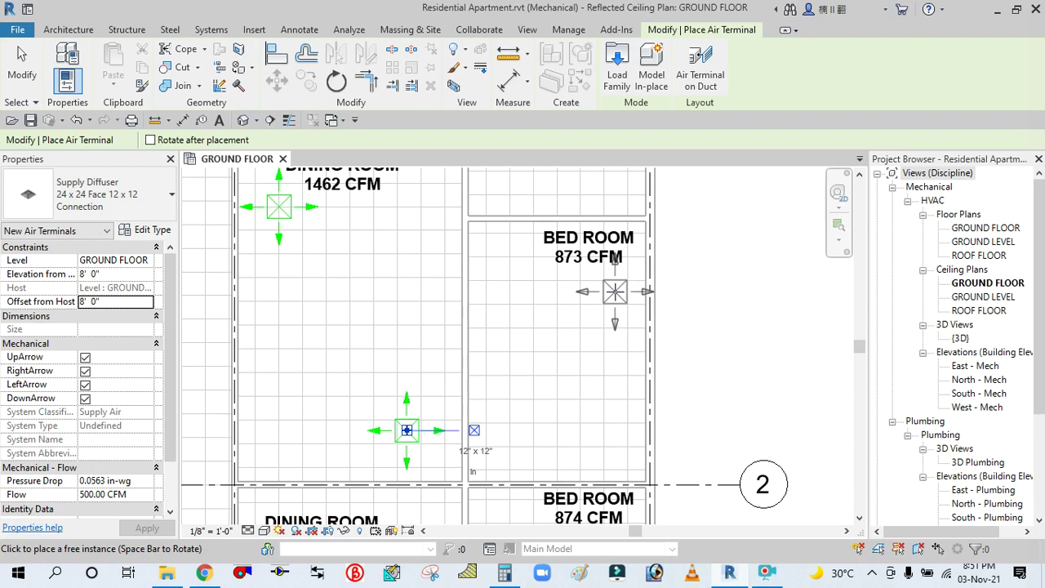
{"action": "left_click", "coordinate": [407, 430]}
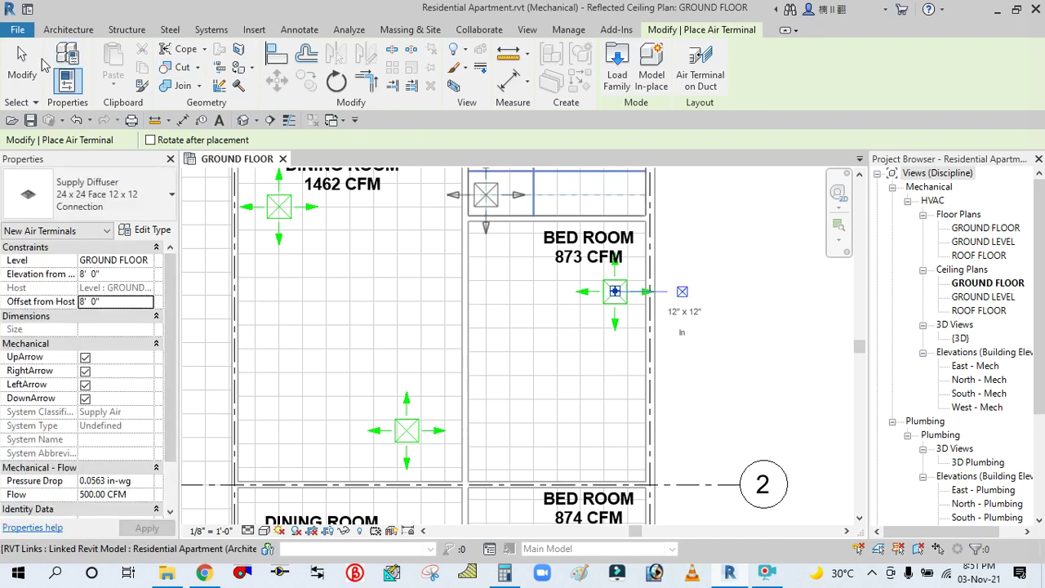
{"action": "left_click", "coordinate": [22, 61]}
{"action": "scroll", "coordinate": [593, 298], "scroll_direction": "down", "scroll_amount": 3}
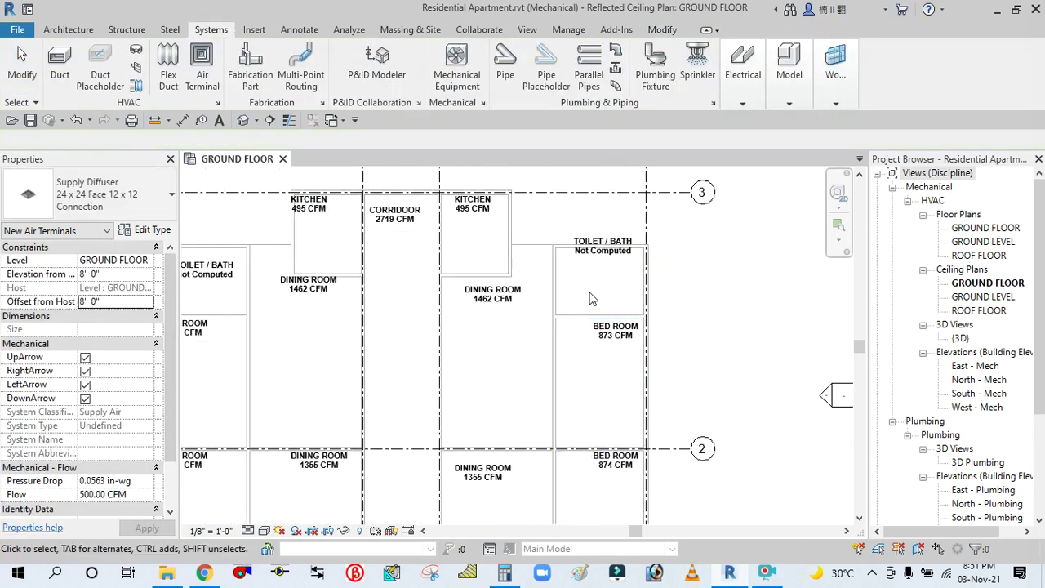
{"action": "scroll", "coordinate": [510, 323], "scroll_direction": "up", "scroll_amount": 3}
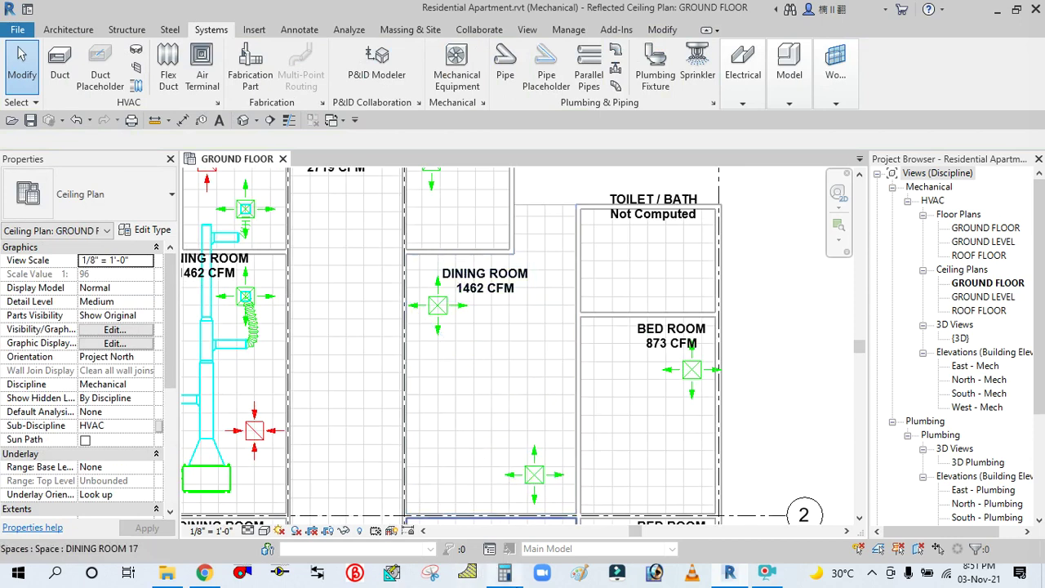
Step: Compute 1462 ÷ 2 = 731 CFM in Calculator, then select the dining room diffusers
{"action": "left_click", "coordinate": [506, 575]}
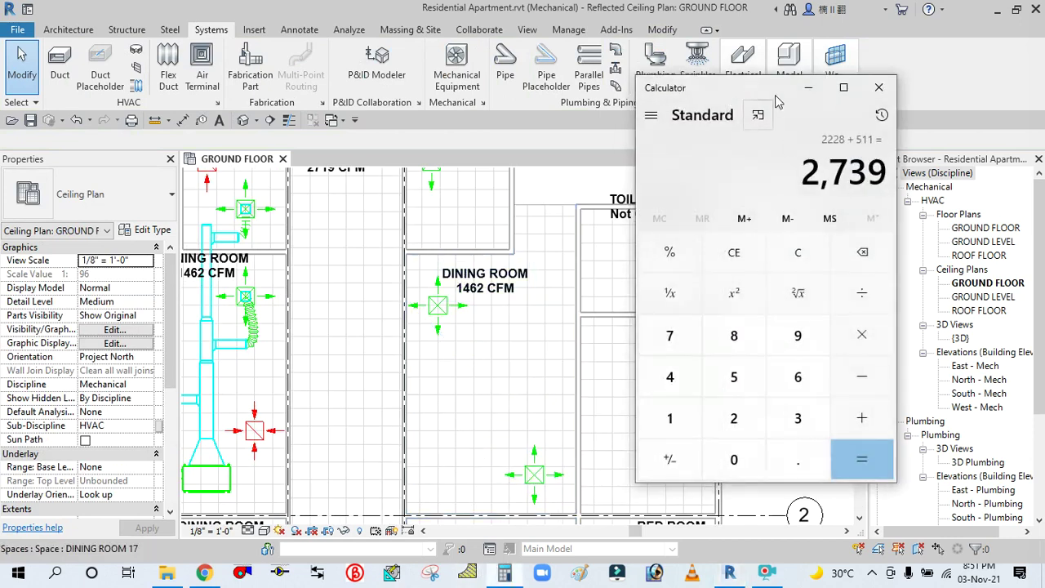
{"action": "left_click_drag", "start_coordinate": [739, 92], "coordinate": [809, 97]}
{"action": "left_click", "coordinate": [869, 257]}
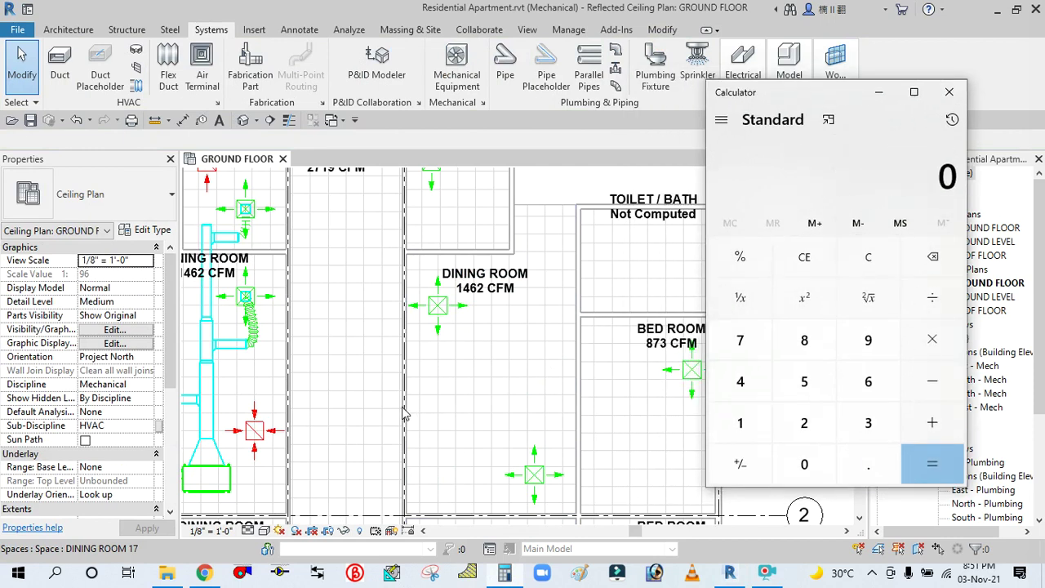
{"action": "left_click", "coordinate": [740, 423]}
{"action": "left_click", "coordinate": [741, 381]}
{"action": "left_click", "coordinate": [868, 381]}
{"action": "left_click", "coordinate": [803, 422]}
{"action": "left_click", "coordinate": [932, 297]}
{"action": "left_click", "coordinate": [804, 422]}
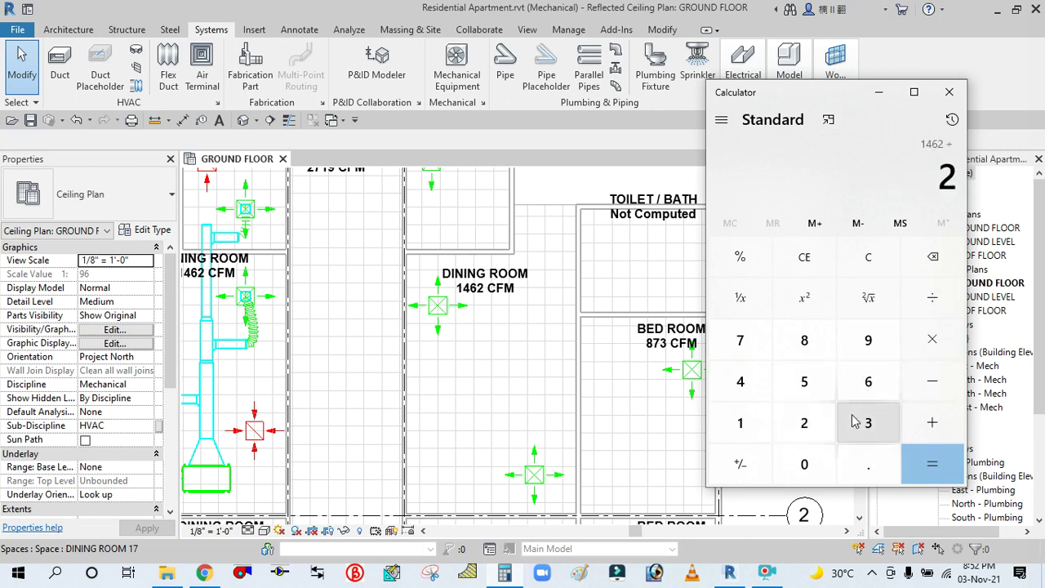
{"action": "left_click", "coordinate": [932, 464]}
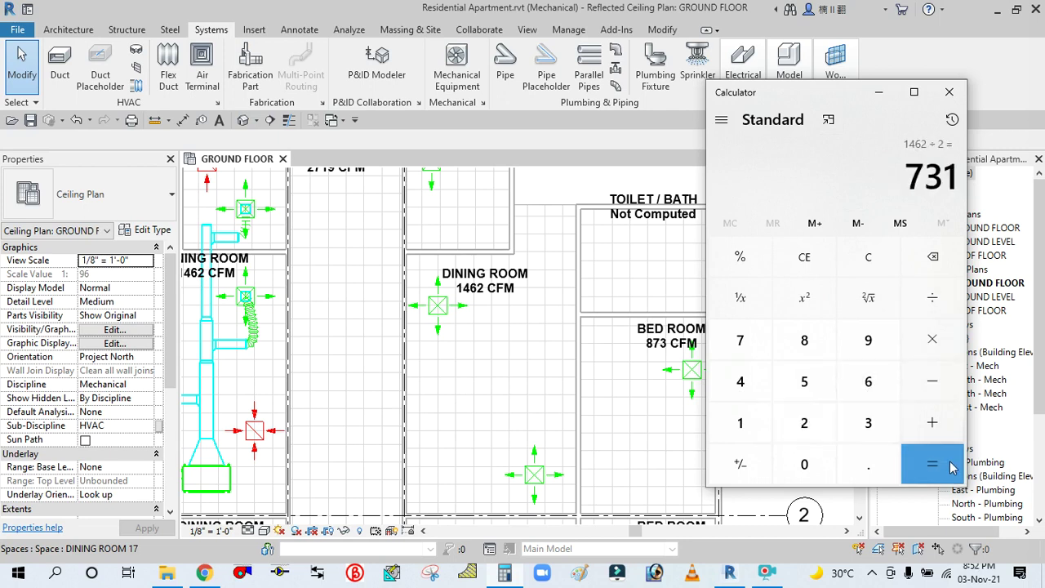
{"action": "left_click", "coordinate": [876, 92]}
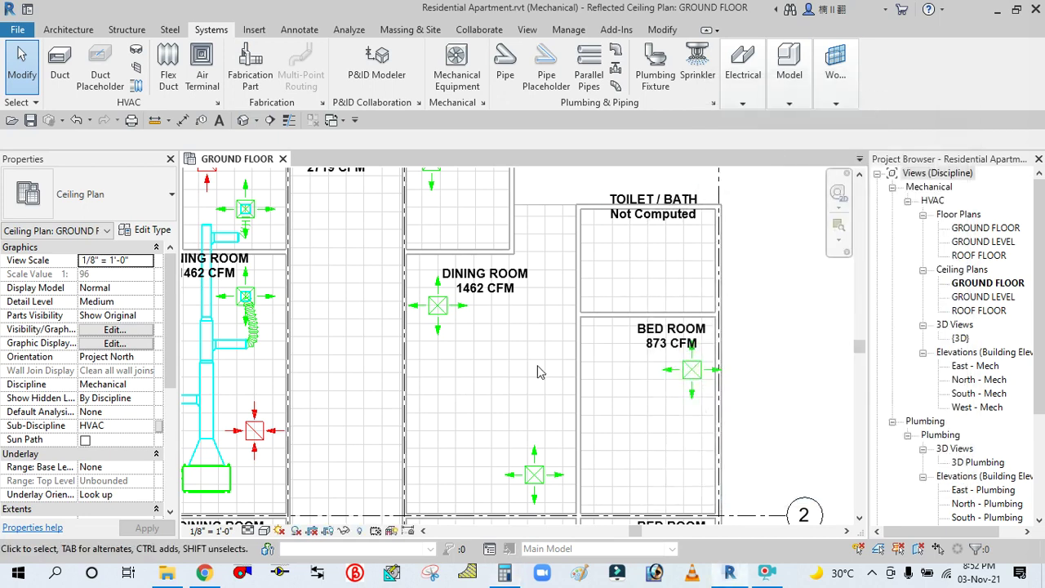
{"action": "left_click", "coordinate": [467, 320]}
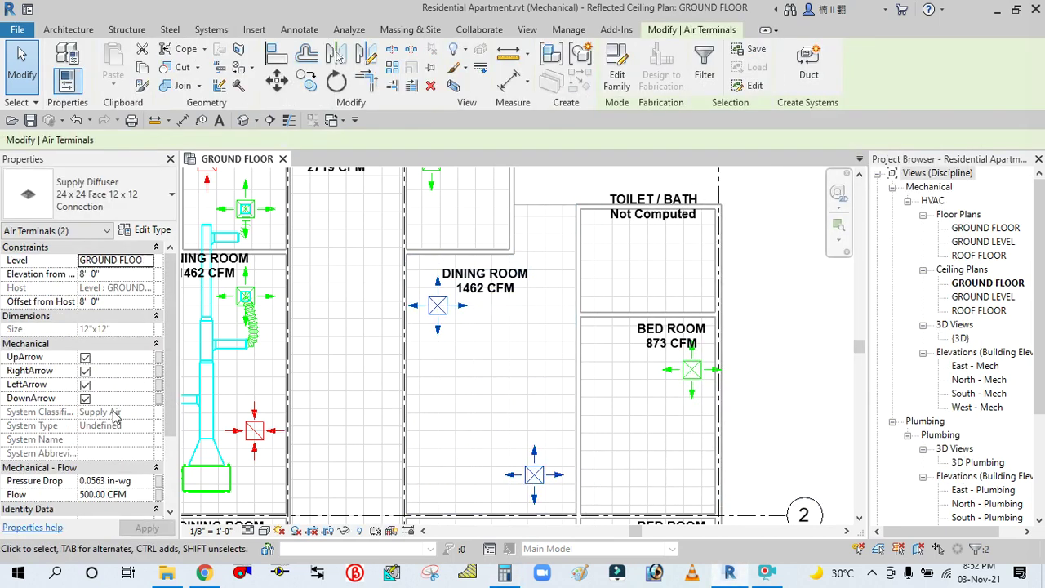
Step: Enter 731 CFM as the Flow of both dining room diffusers and apply it
{"action": "scroll", "coordinate": [121, 423], "scroll_direction": "down", "scroll_amount": 3}
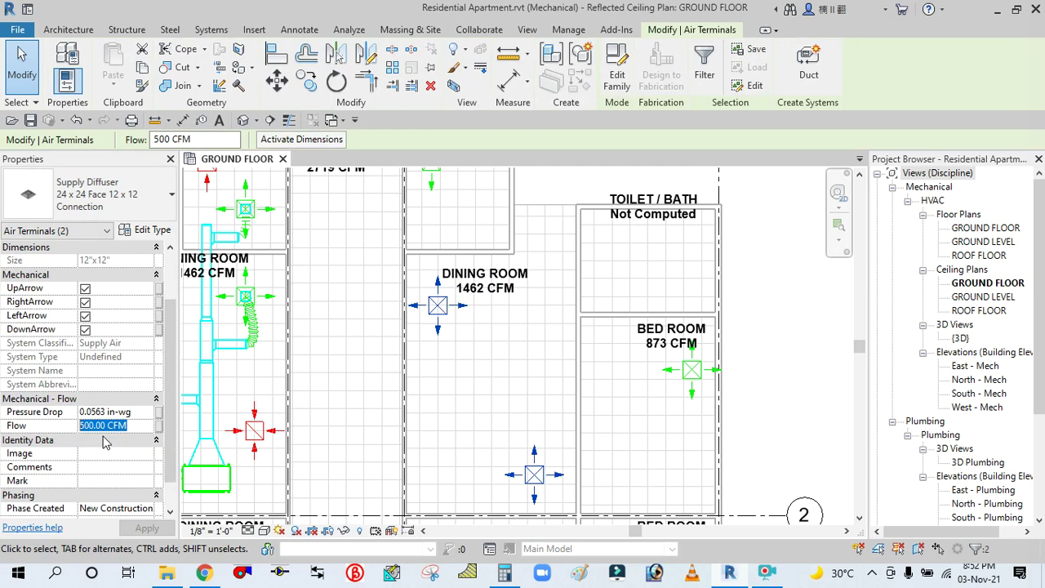
{"action": "type", "text": "731"}
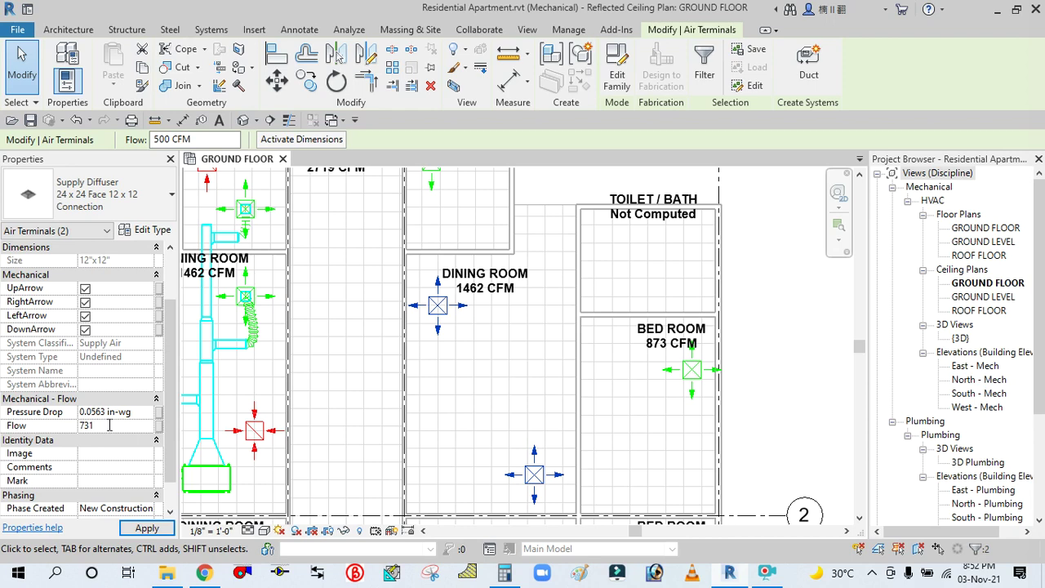
{"action": "left_click", "coordinate": [826, 384]}
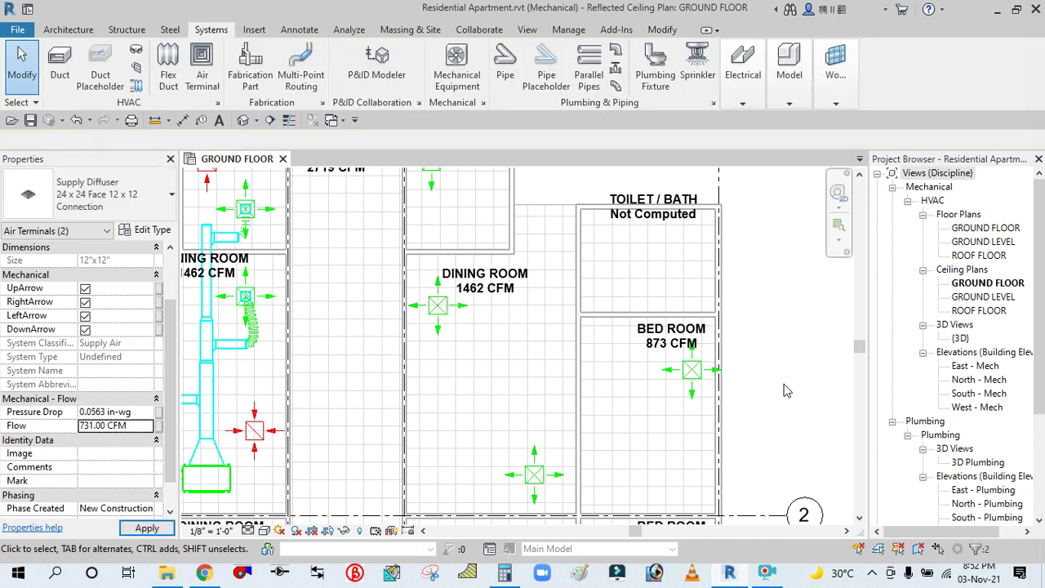
{"action": "scroll", "coordinate": [787, 386], "scroll_direction": "down", "scroll_amount": 2}
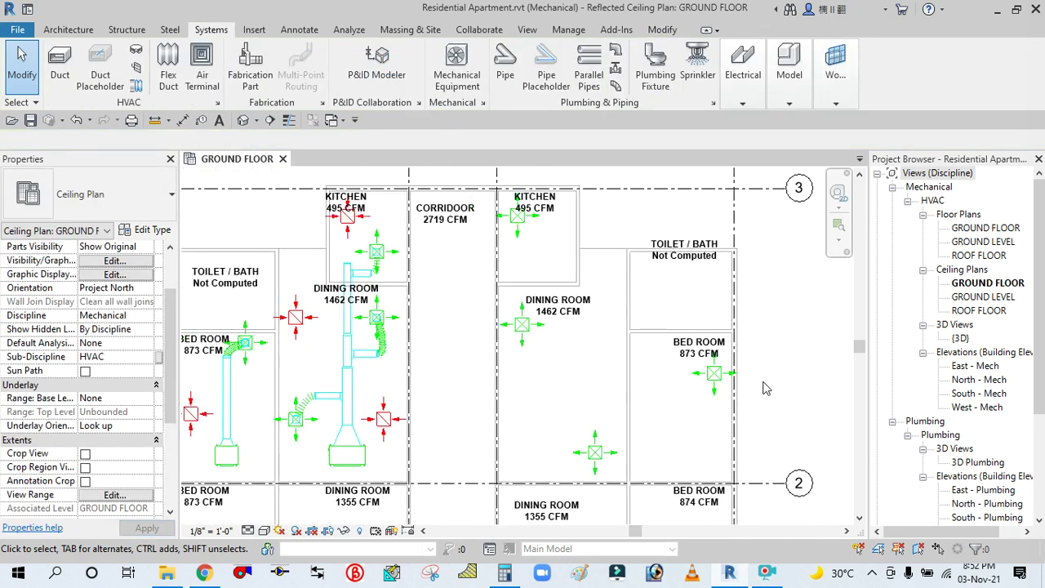
Step: Set the bed room supply diffuser's Flow to 873 CFM
{"action": "left_click", "coordinate": [716, 377]}
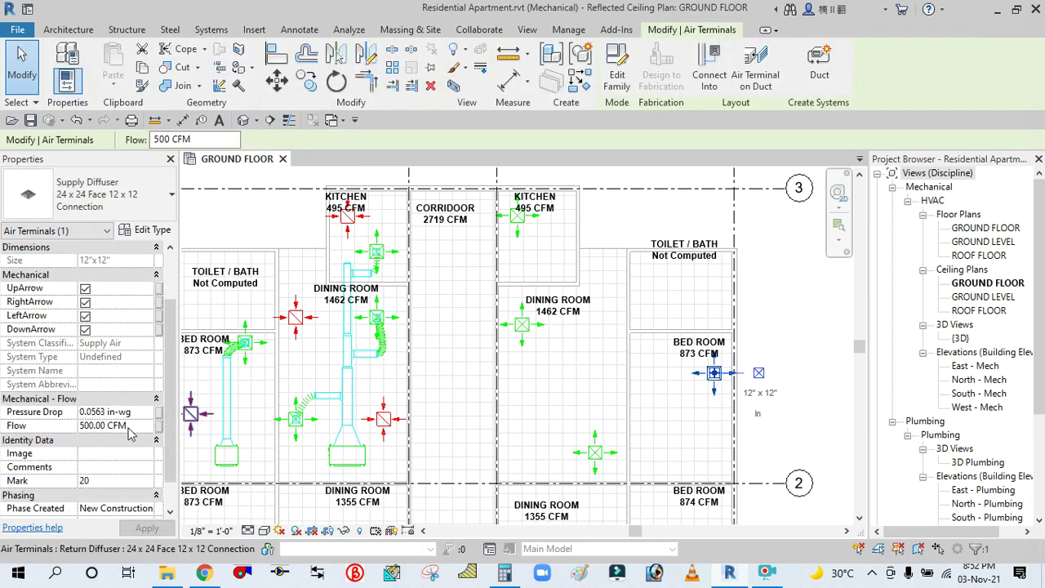
{"action": "scroll", "coordinate": [709, 363], "scroll_direction": "up", "scroll_amount": 5}
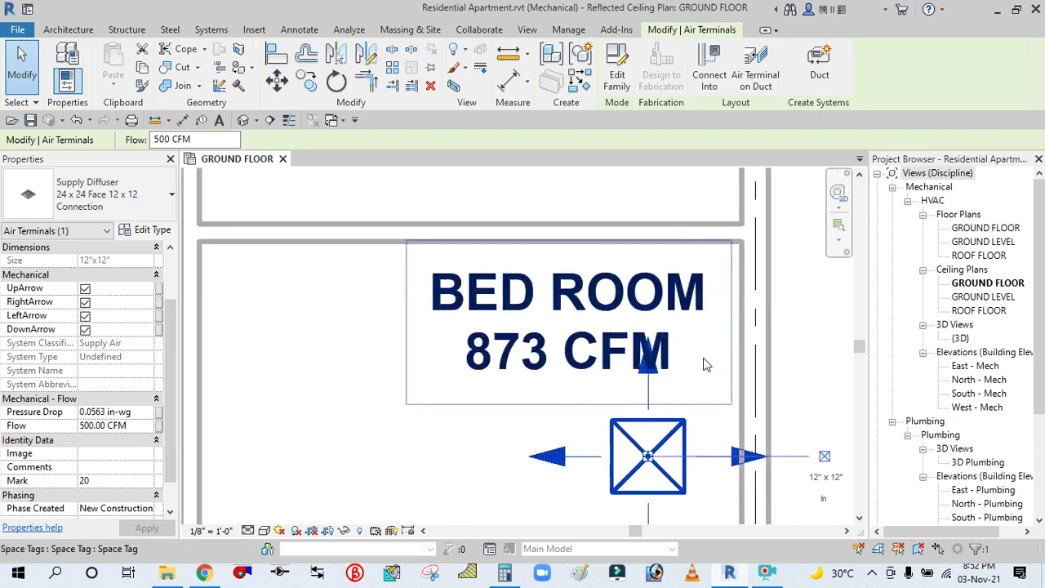
{"action": "scroll", "coordinate": [619, 327], "scroll_direction": "down", "scroll_amount": 5}
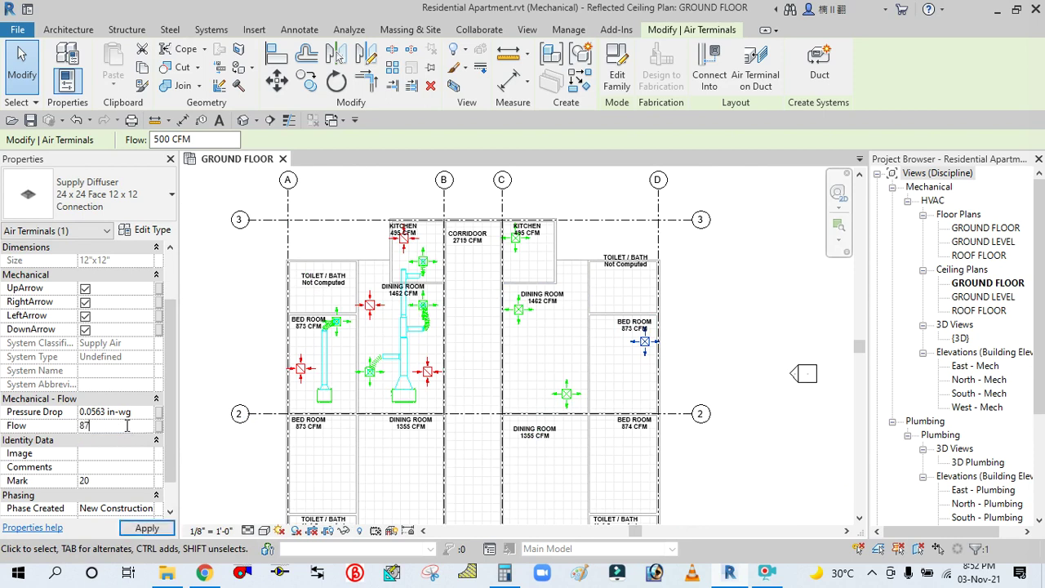
{"action": "key", "text": "Escape"}
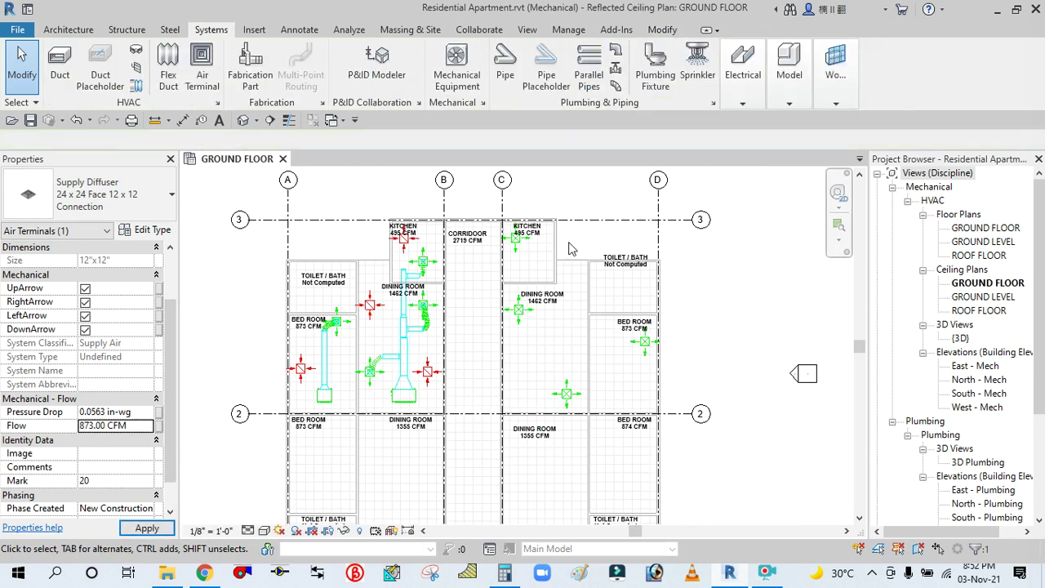
{"action": "scroll", "coordinate": [494, 219], "scroll_direction": "up", "scroll_amount": 5}
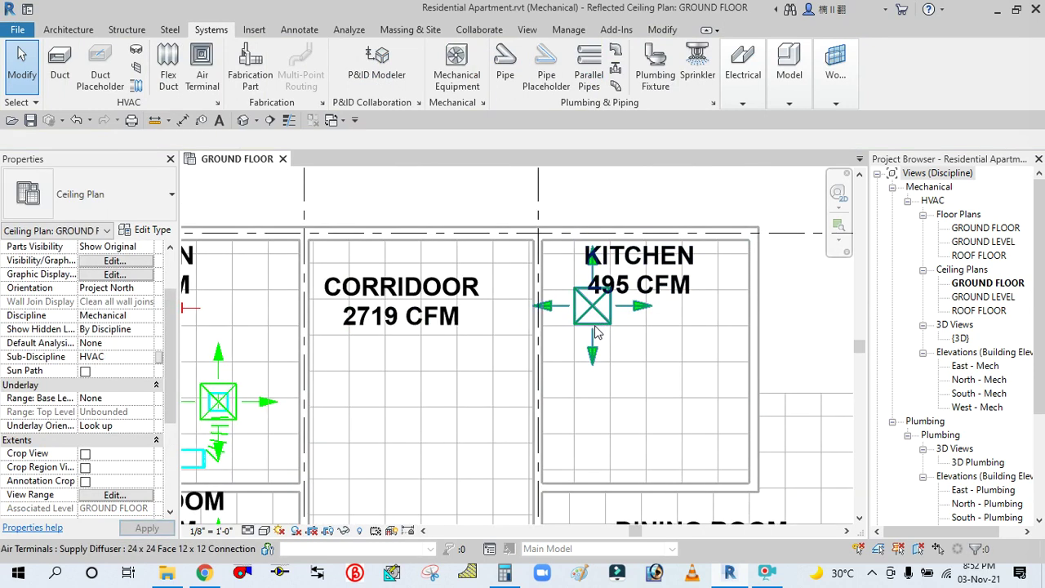
Step: Set the kitchen supply diffuser's Flow to 495 CFM
{"action": "left_click", "coordinate": [592, 306]}
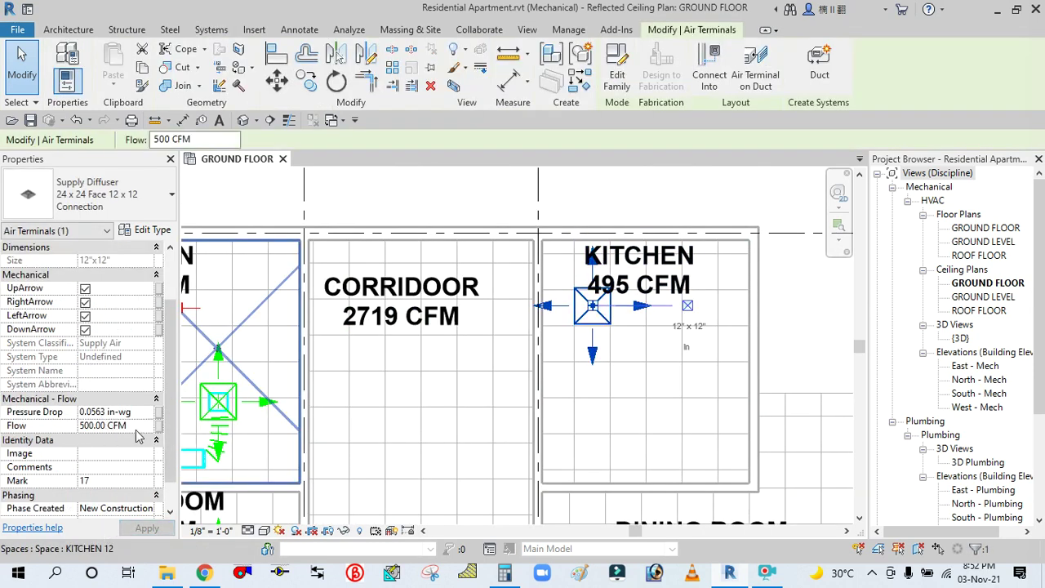
{"action": "left_click", "coordinate": [136, 425]}
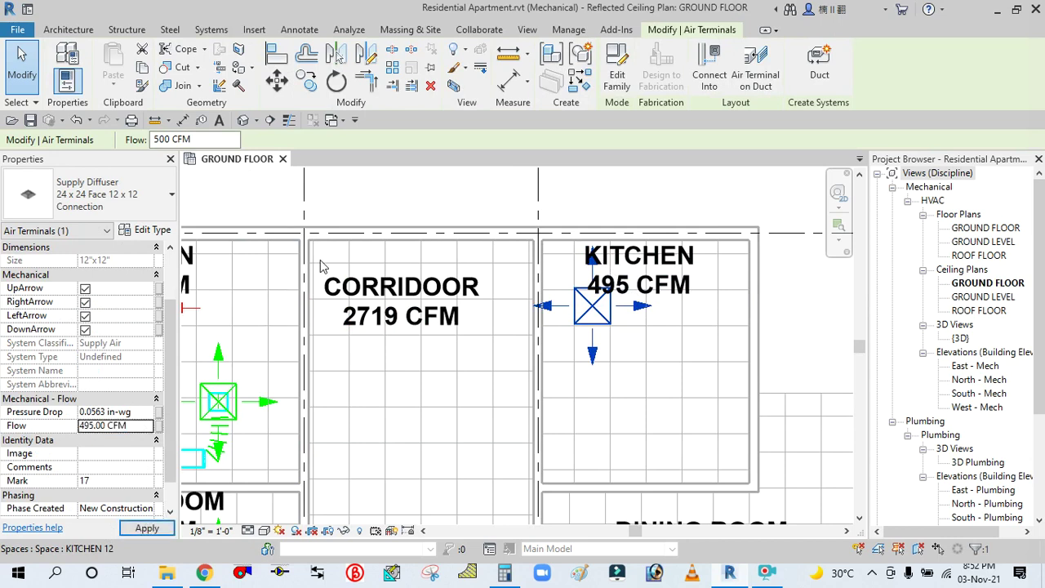
{"action": "left_click", "coordinate": [408, 193]}
{"action": "scroll", "coordinate": [441, 264], "scroll_direction": "down", "scroll_amount": 3}
{"action": "scroll", "coordinate": [529, 266], "scroll_direction": "down", "scroll_amount": 4}
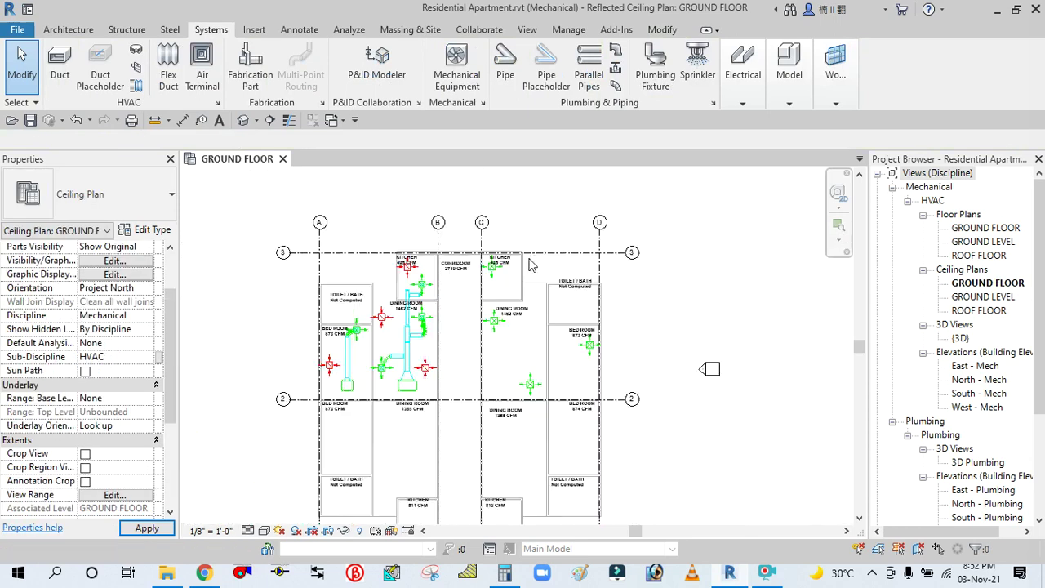
{"action": "scroll", "coordinate": [644, 359], "scroll_direction": "up", "scroll_amount": 1}
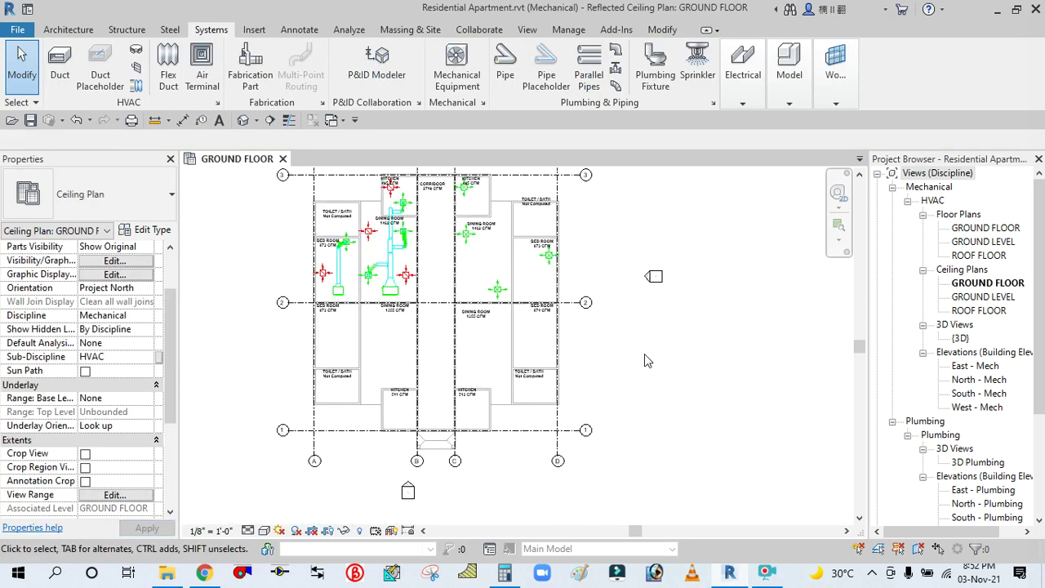
{"action": "scroll", "coordinate": [651, 392], "scroll_direction": "up", "scroll_amount": 1}
{"action": "middle_click_drag", "start_coordinate": [650, 392], "coordinate": [665, 389]}
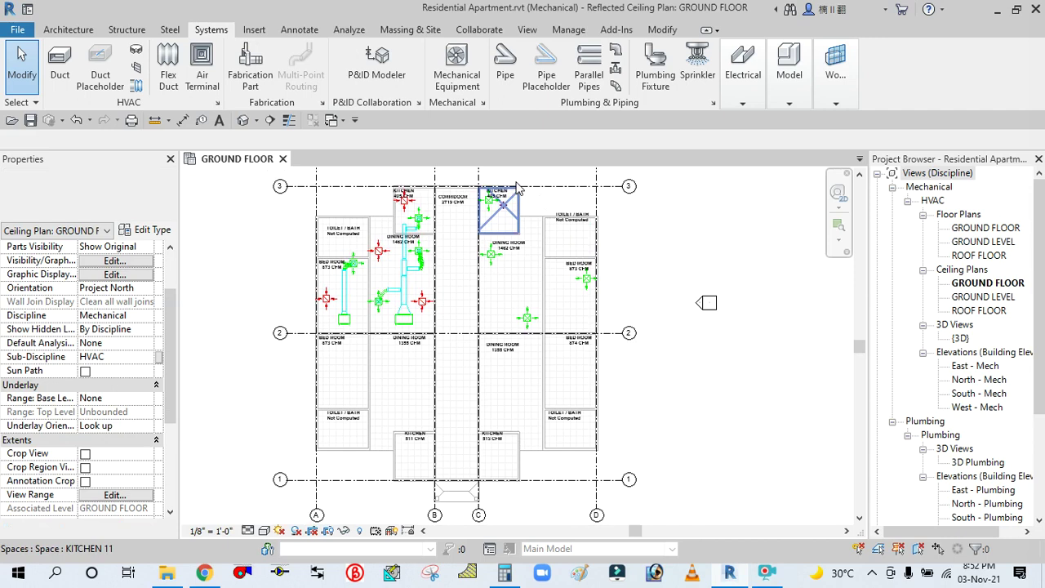
{"action": "scroll", "coordinate": [518, 190], "scroll_direction": "up", "scroll_amount": 2}
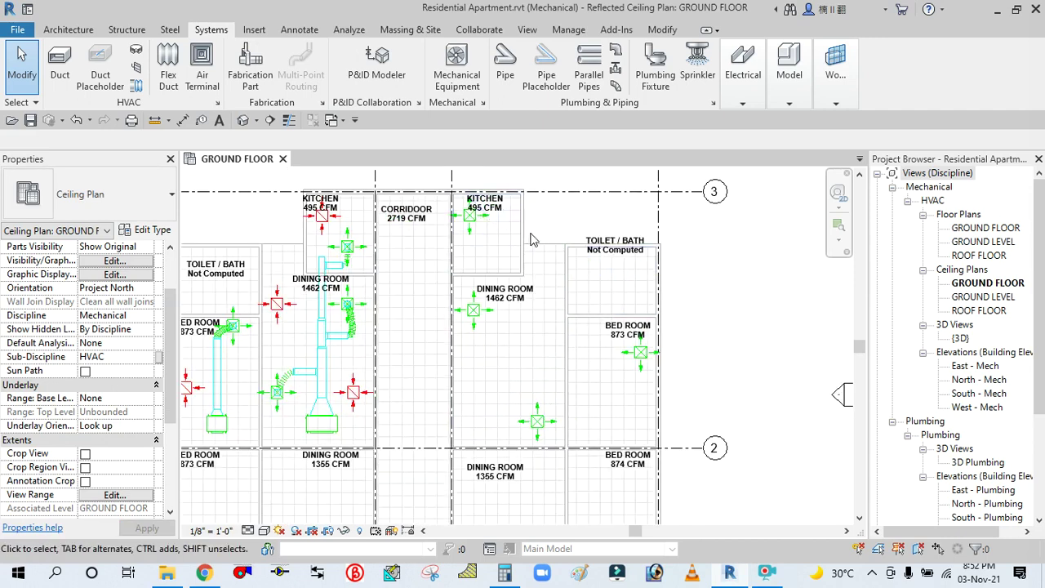
{"action": "scroll", "coordinate": [529, 239], "scroll_direction": "down", "scroll_amount": 2}
{"action": "middle_click_drag", "start_coordinate": [684, 479], "coordinate": [694, 413]}
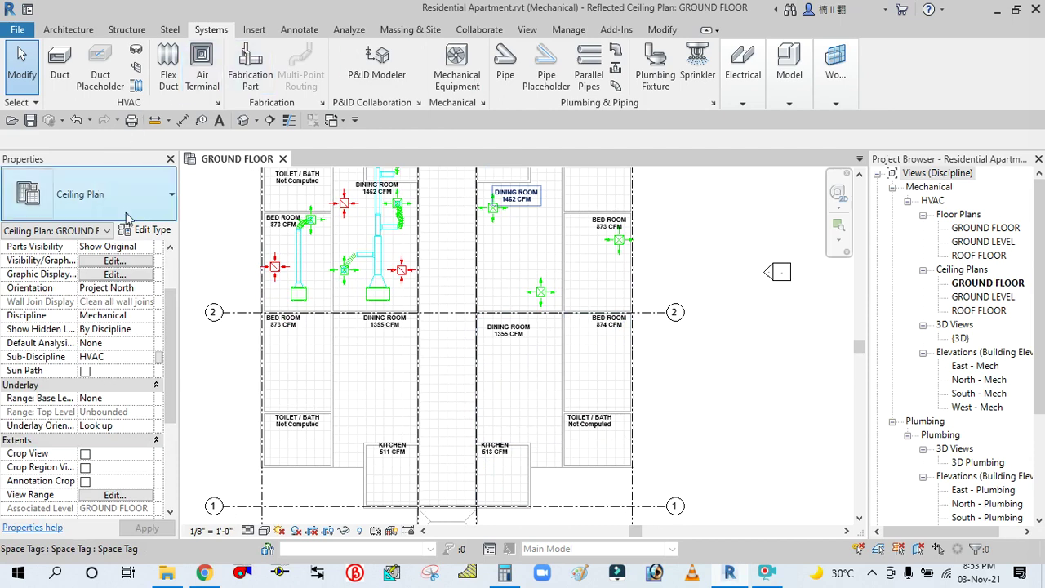
{"action": "middle_click_drag", "start_coordinate": [711, 392], "coordinate": [674, 403]}
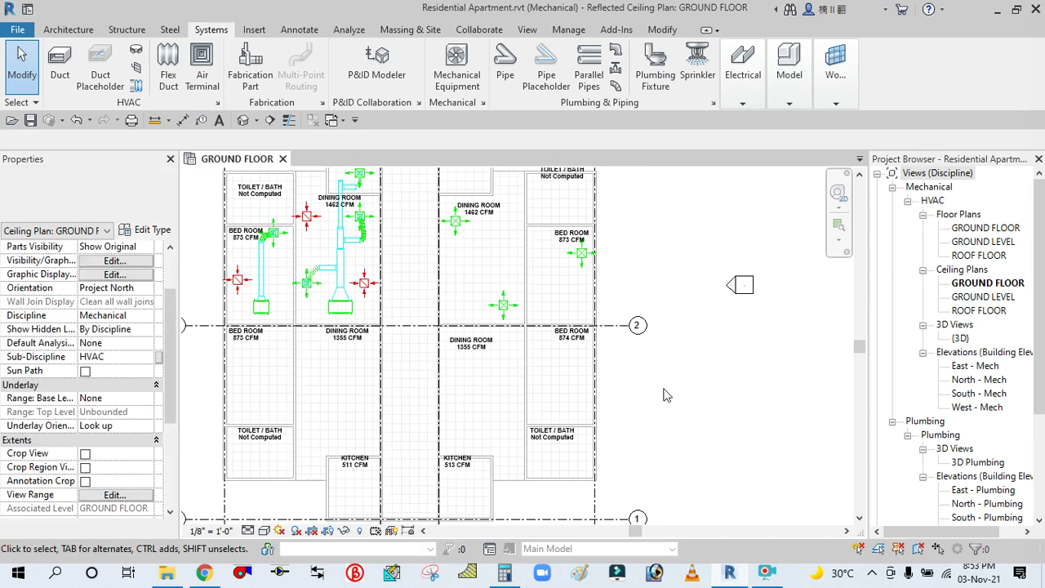
{"action": "middle_click_drag", "start_coordinate": [671, 392], "coordinate": [688, 436]}
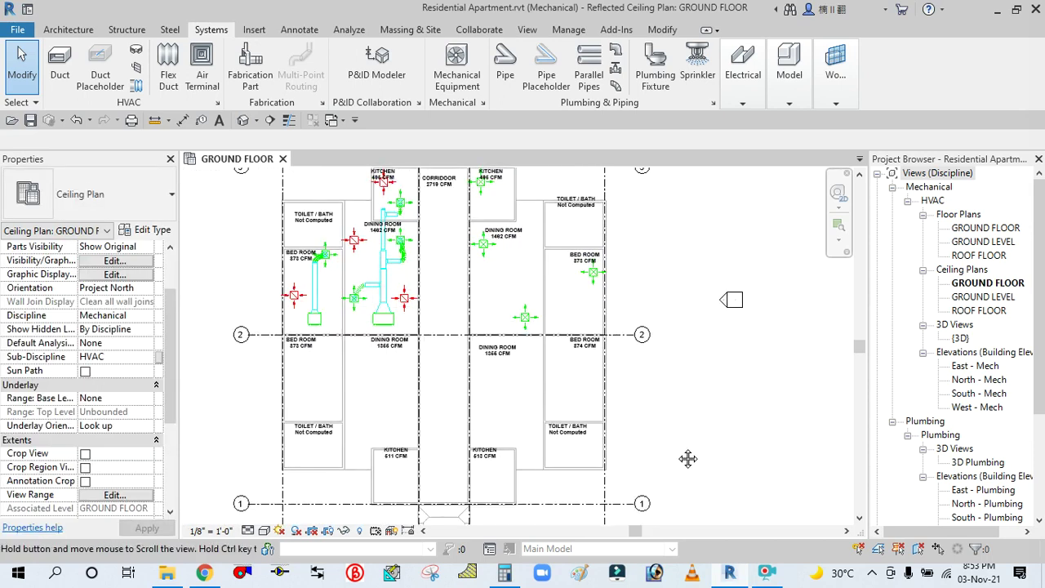
{"action": "scroll", "coordinate": [688, 436], "scroll_direction": "down", "scroll_amount": 2}
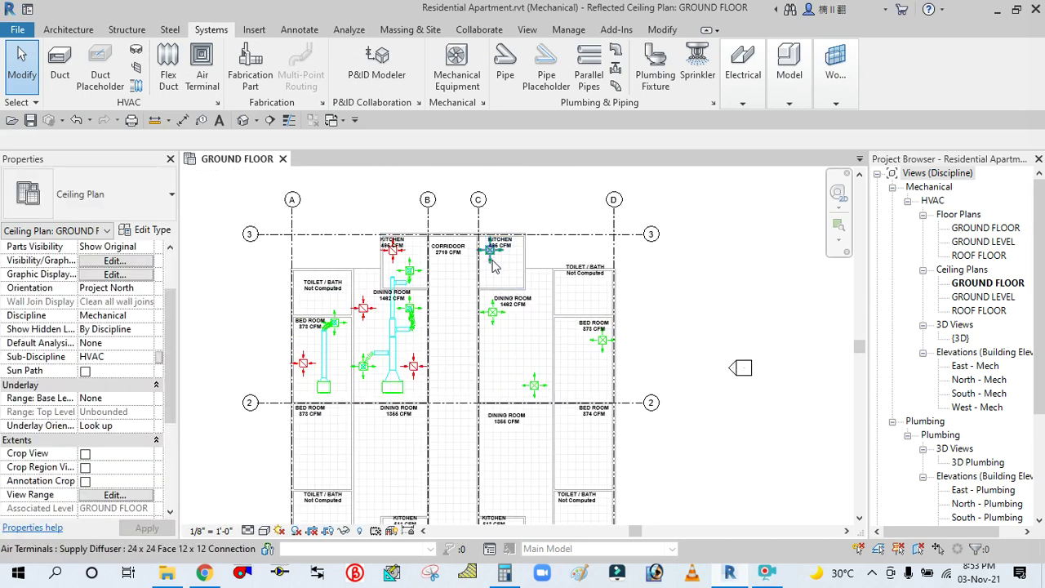
{"action": "scroll", "coordinate": [500, 261], "scroll_direction": "up", "scroll_amount": 2}
{"action": "left_click_drag", "start_coordinate": [454, 211], "coordinate": [694, 508]}
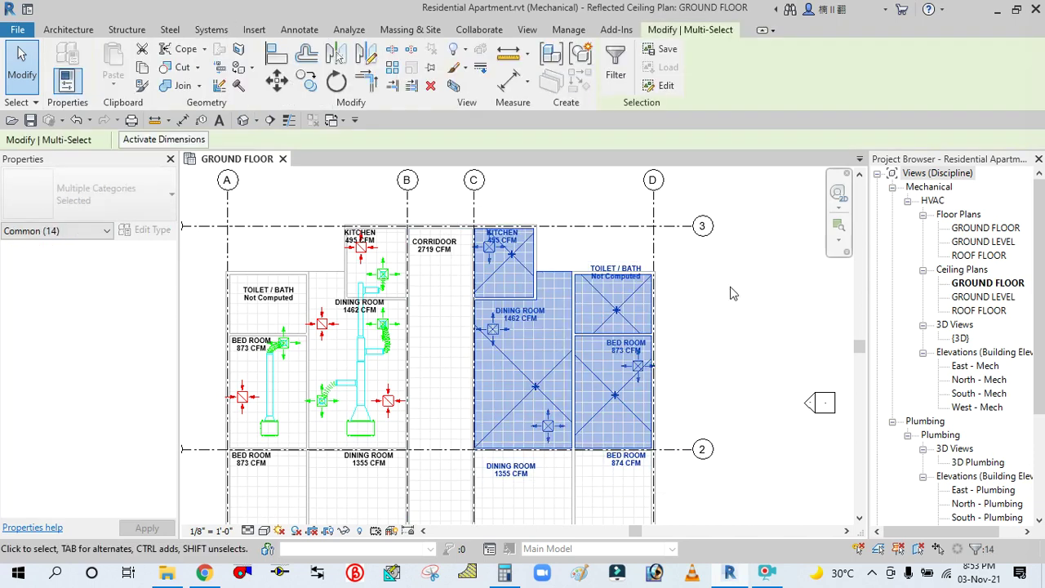
Step: Filter the selection down to Air Terminals only
{"action": "left_click", "coordinate": [625, 60]}
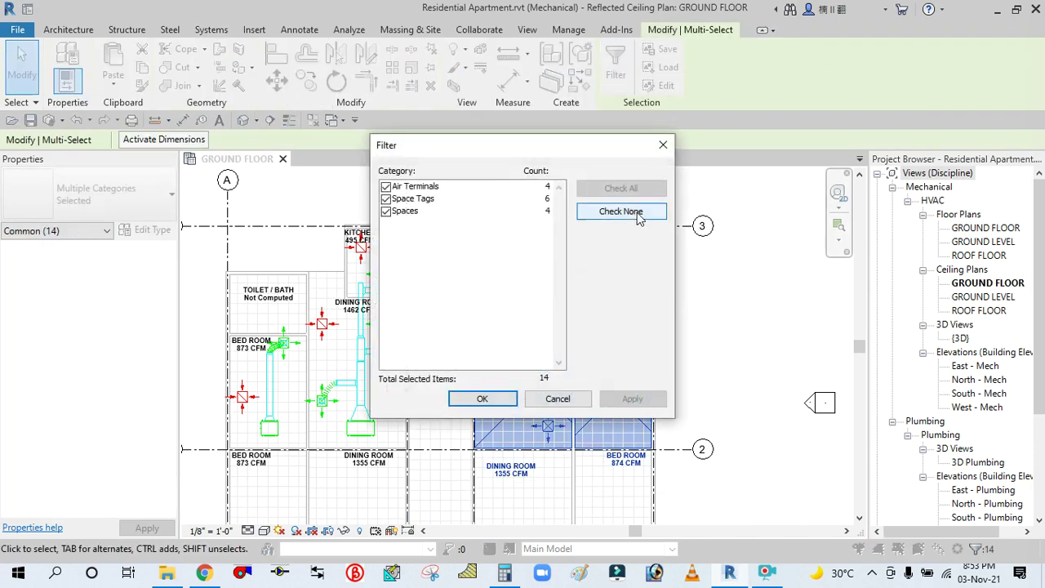
{"action": "left_click", "coordinate": [638, 214]}
{"action": "left_click", "coordinate": [386, 187]}
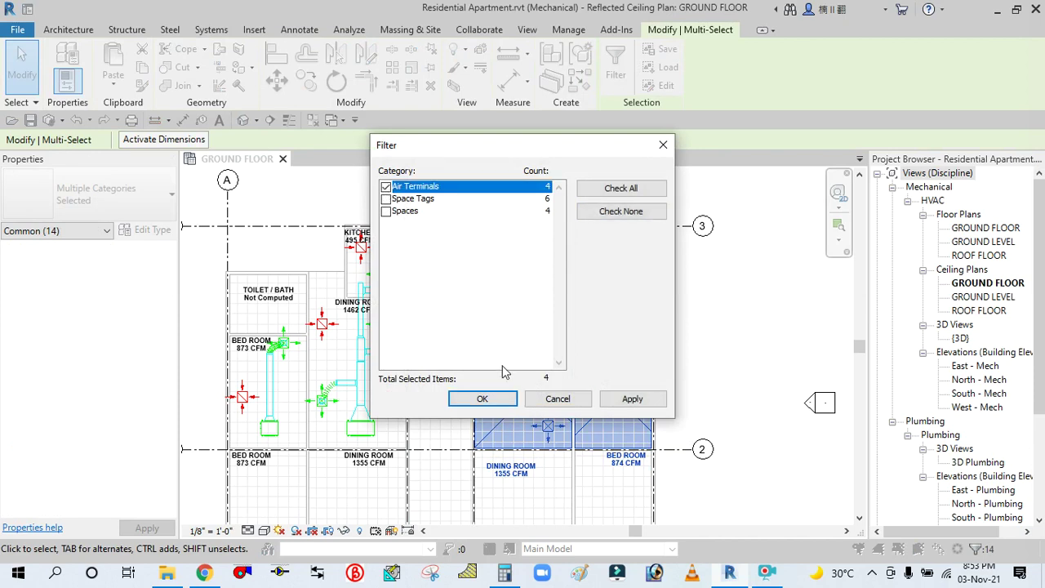
{"action": "left_click", "coordinate": [625, 398]}
{"action": "left_click", "coordinate": [483, 399]}
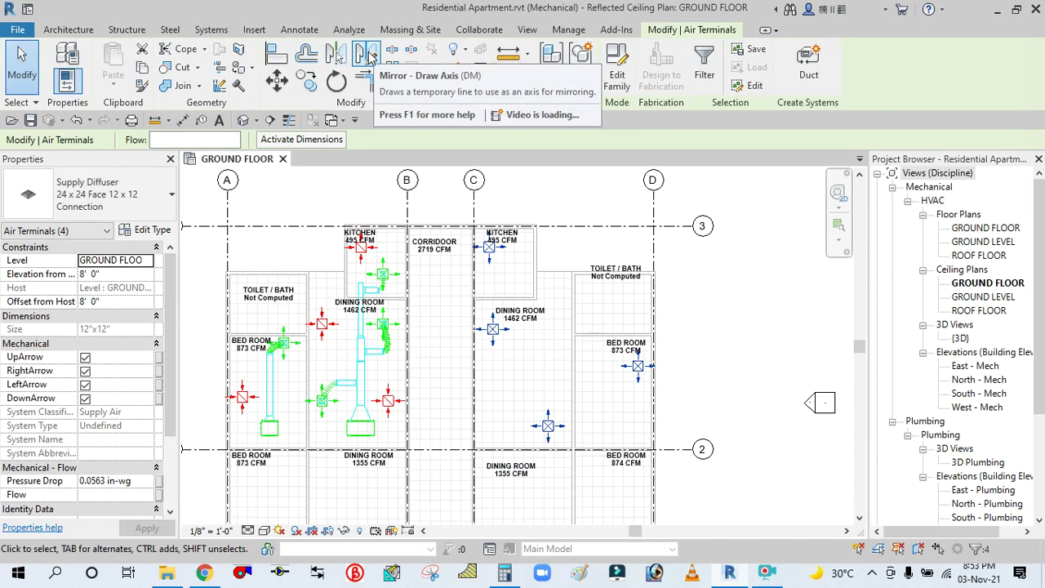
Step: Mirror-copy the four diffusers about an axis drawn along grid line 2
{"action": "left_click", "coordinate": [367, 53]}
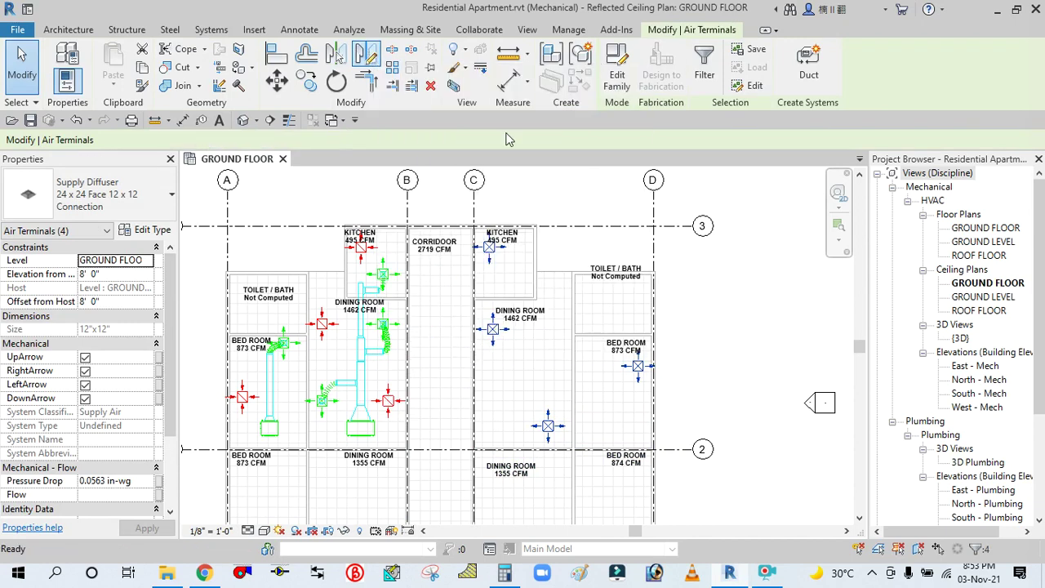
{"action": "scroll", "coordinate": [724, 487], "scroll_direction": "up", "scroll_amount": 2}
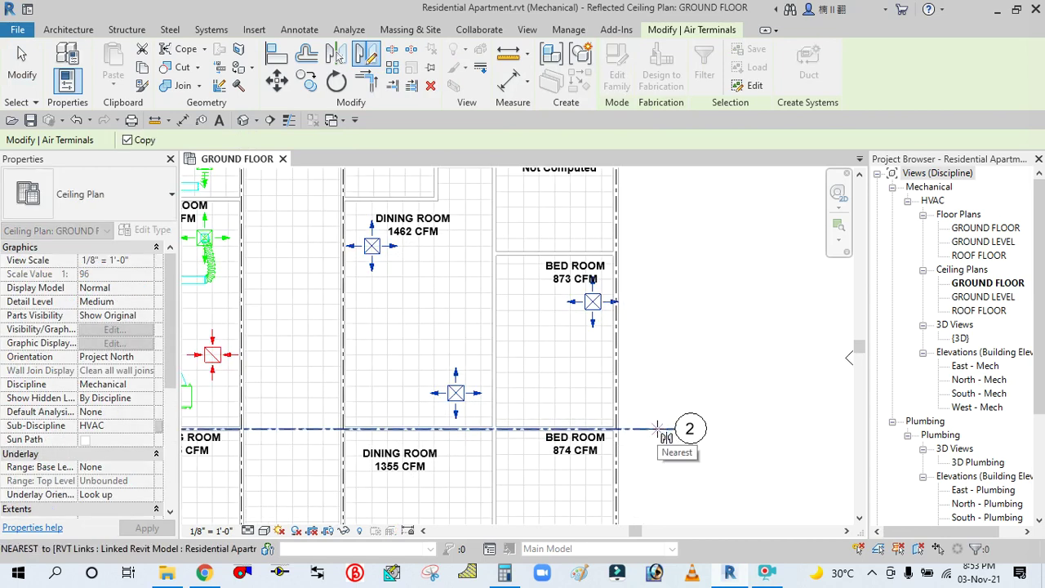
{"action": "left_click", "coordinate": [657, 428]}
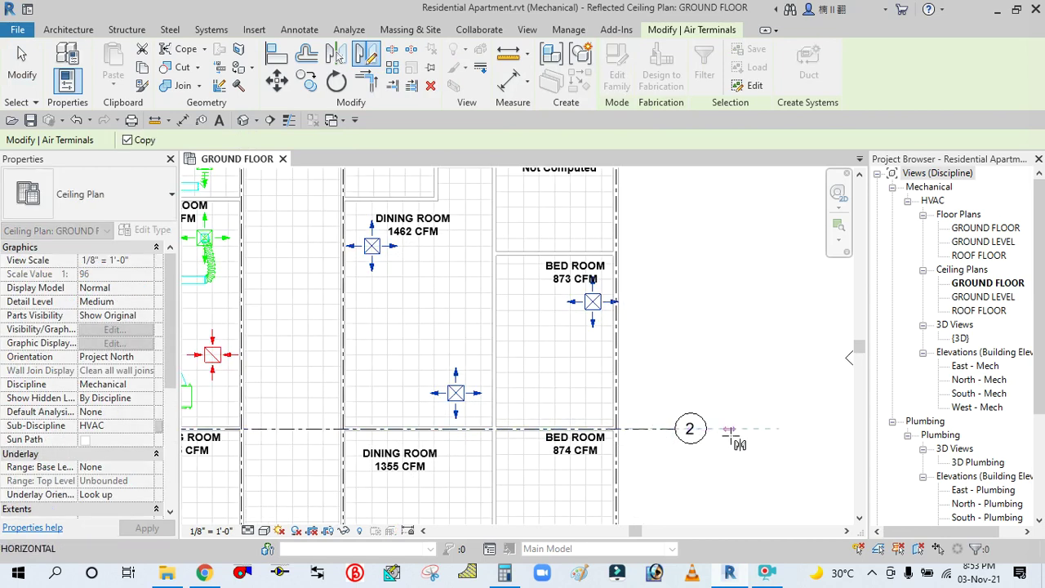
{"action": "left_click", "coordinate": [780, 421]}
{"action": "scroll", "coordinate": [742, 366], "scroll_direction": "down", "scroll_amount": 4}
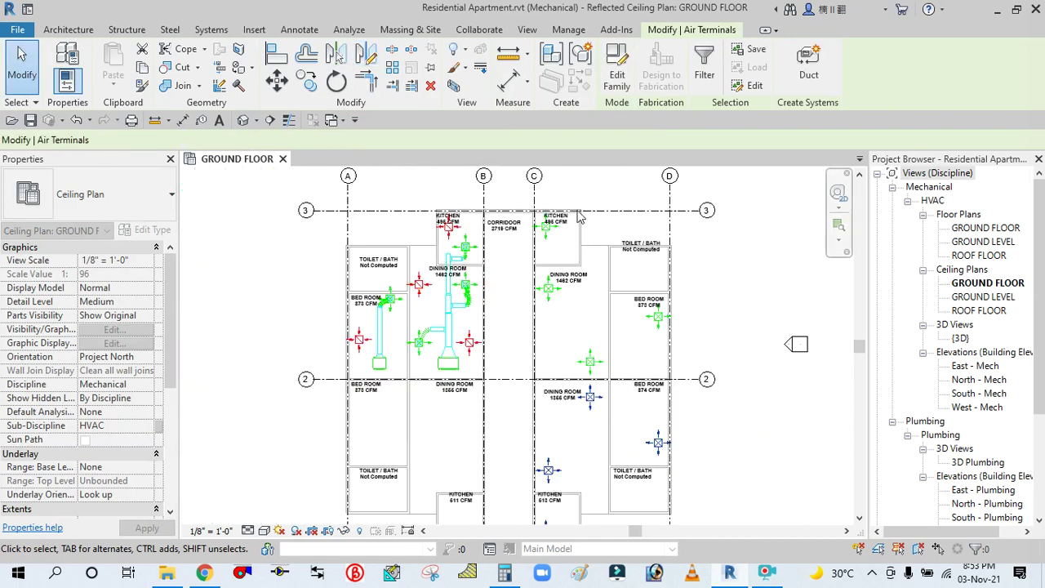
Step: Clear the selection, pan to the lower-right unit, and window-select its rooms and diffusers
{"action": "key", "text": "Escape"}
{"action": "scroll", "coordinate": [719, 443], "scroll_direction": "up", "scroll_amount": 4}
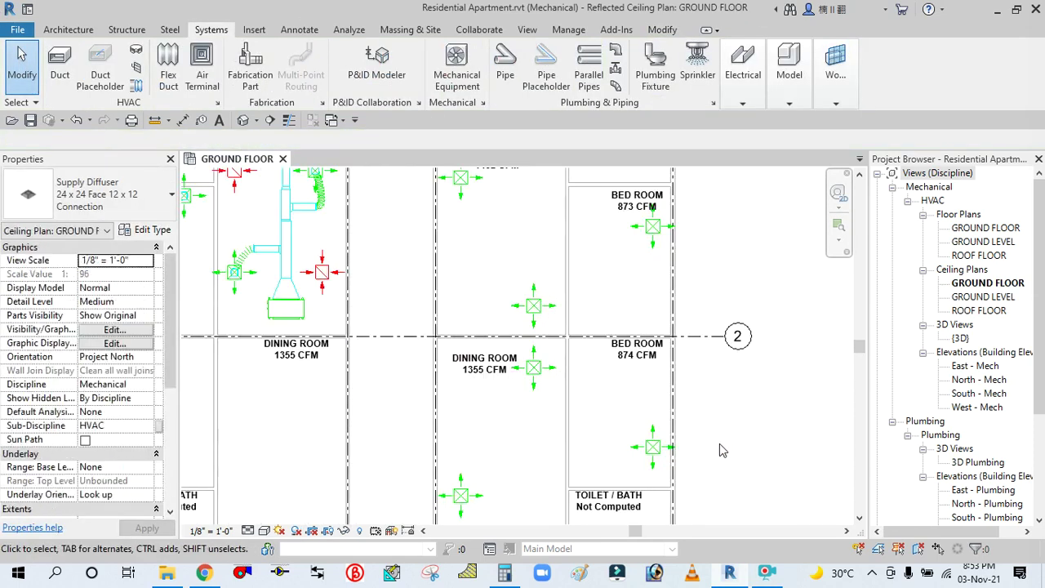
{"action": "middle_click_drag", "start_coordinate": [709, 442], "coordinate": [716, 327]}
{"action": "scroll", "coordinate": [705, 318], "scroll_direction": "down", "scroll_amount": 2}
{"action": "mouse_move", "coordinate": [742, 402]}
{"action": "middle_mouse_down"}
{"action": "mouse_move", "coordinate": [730, 321]}
{"action": "mouse_move", "coordinate": [738, 389]}
{"action": "middle_mouse_up"}
{"action": "scroll", "coordinate": [730, 322], "scroll_direction": "down", "scroll_amount": 2}
{"action": "scroll", "coordinate": [678, 330], "scroll_direction": "up", "scroll_amount": 2}
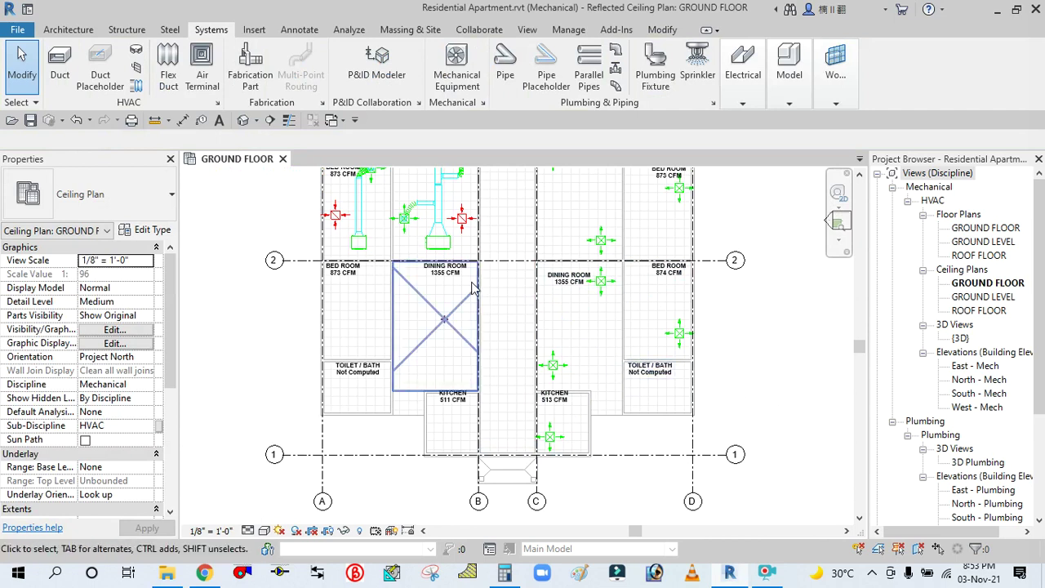
{"action": "scroll", "coordinate": [458, 359], "scroll_direction": "up", "scroll_amount": 2}
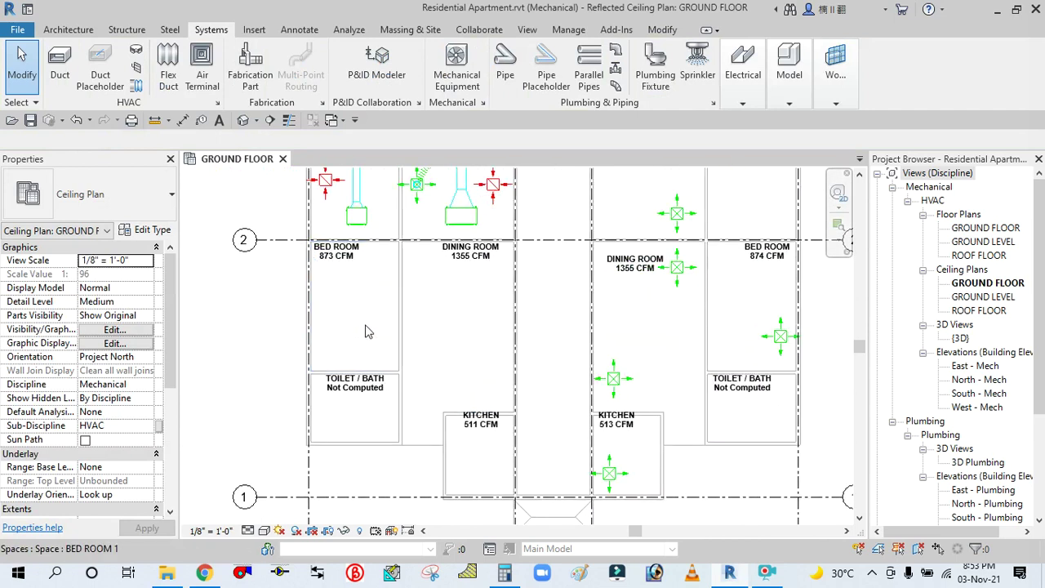
{"action": "scroll", "coordinate": [572, 351], "scroll_direction": "down", "scroll_amount": 3}
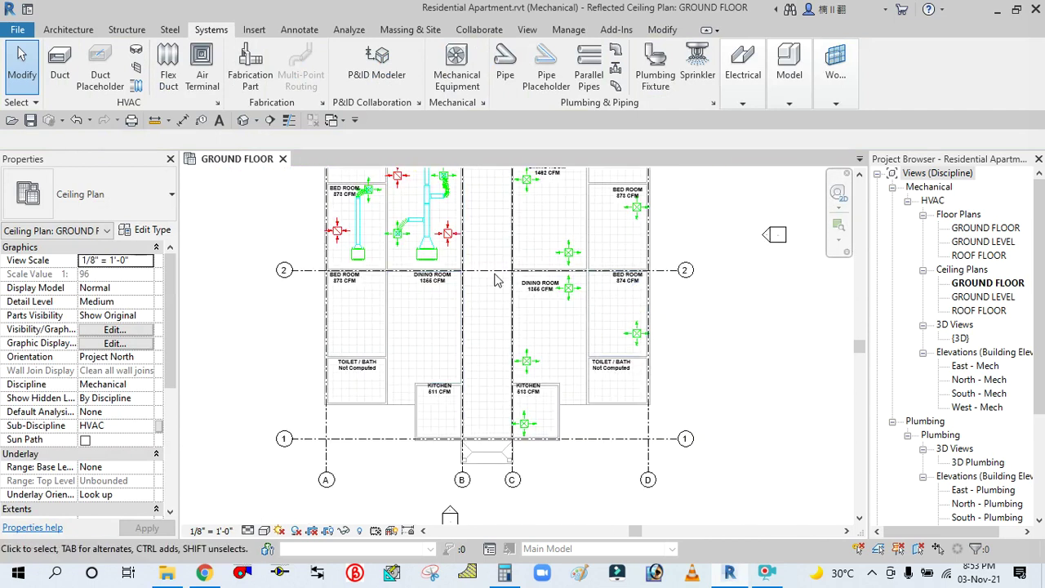
{"action": "scroll", "coordinate": [494, 274], "scroll_direction": "up", "scroll_amount": 1}
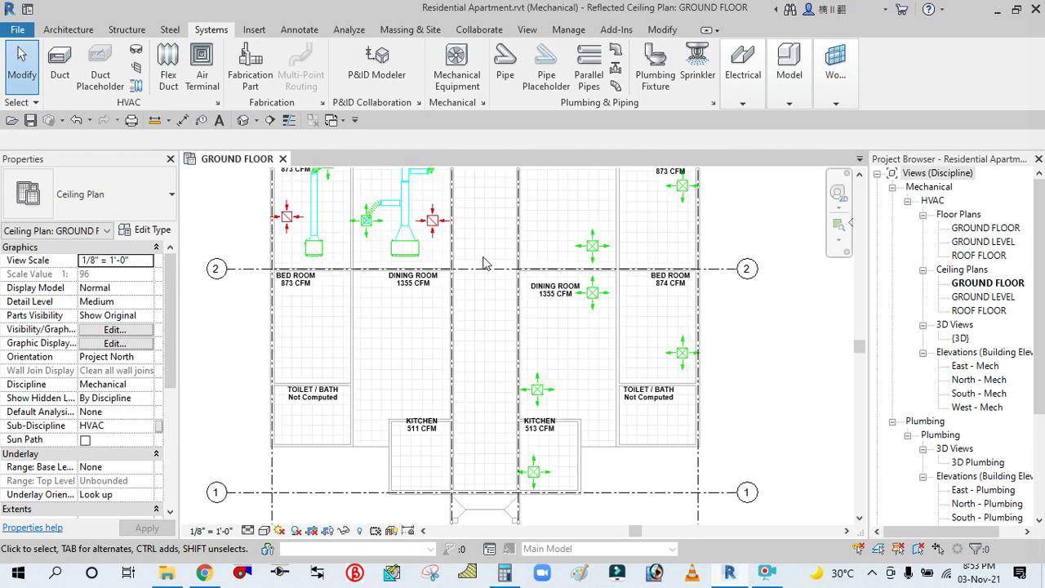
{"action": "left_click_drag", "start_coordinate": [481, 259], "coordinate": [781, 512]}
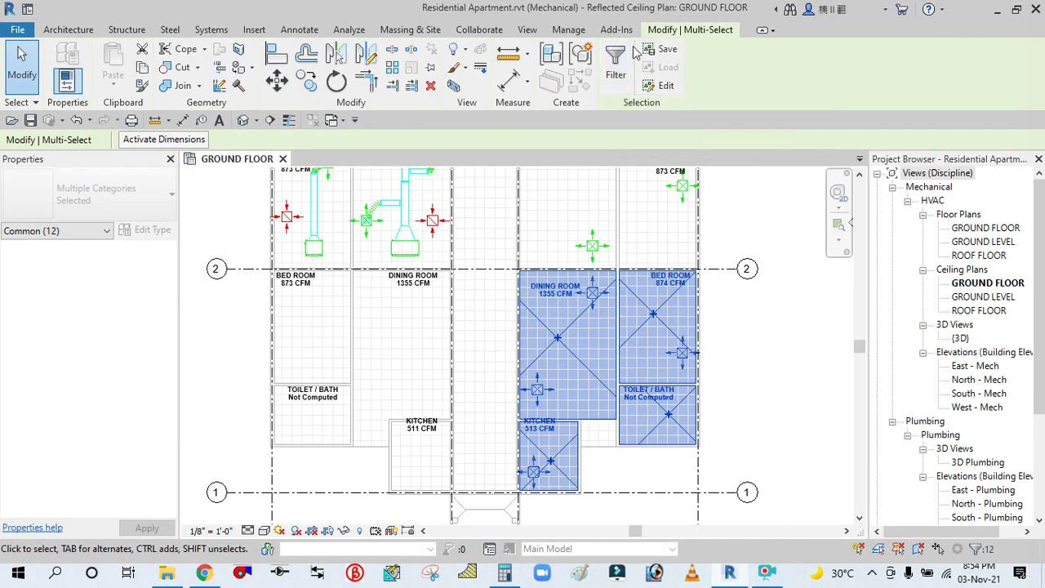
Step: Filter the selection so only Air Terminals remain
{"action": "left_click", "coordinate": [617, 65]}
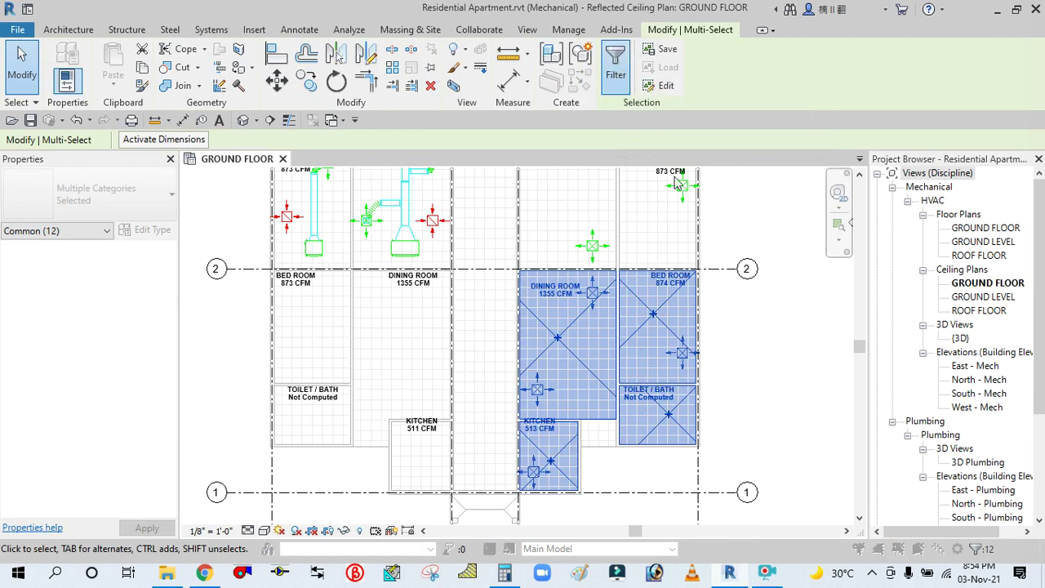
{"action": "left_click", "coordinate": [621, 213]}
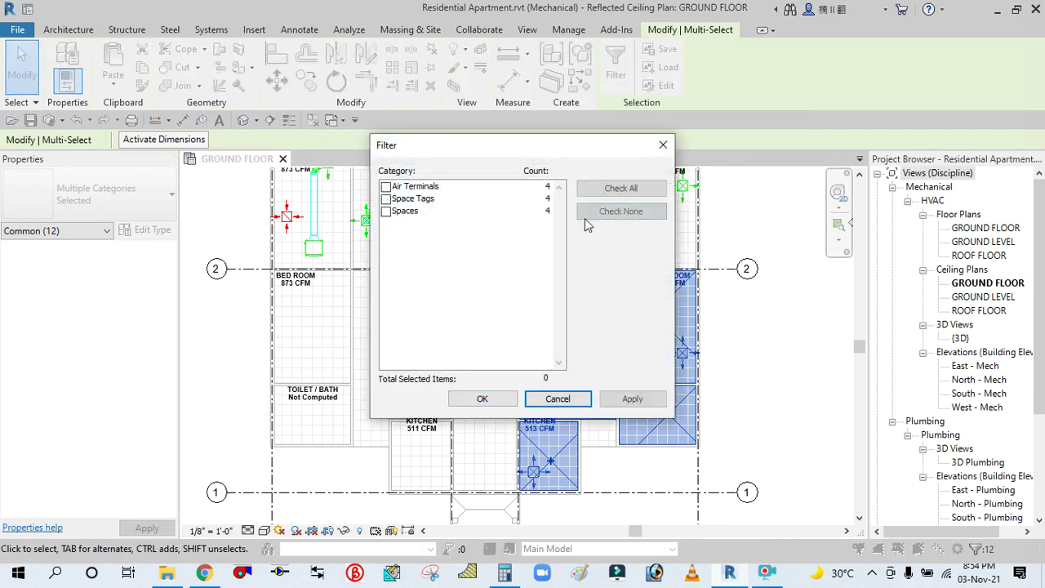
{"action": "left_click", "coordinate": [386, 187]}
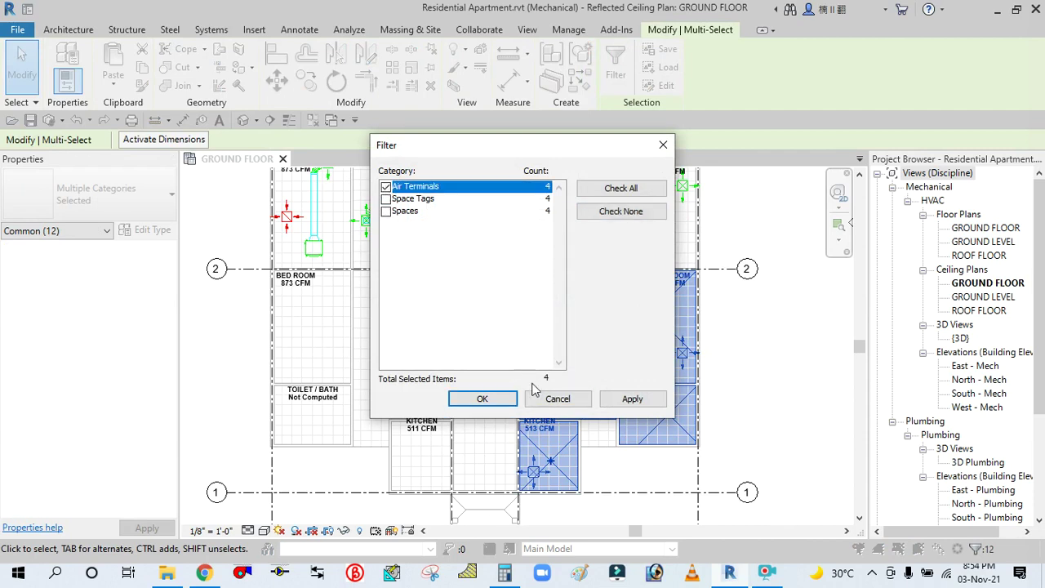
{"action": "left_click", "coordinate": [631, 400]}
{"action": "left_click", "coordinate": [482, 399]}
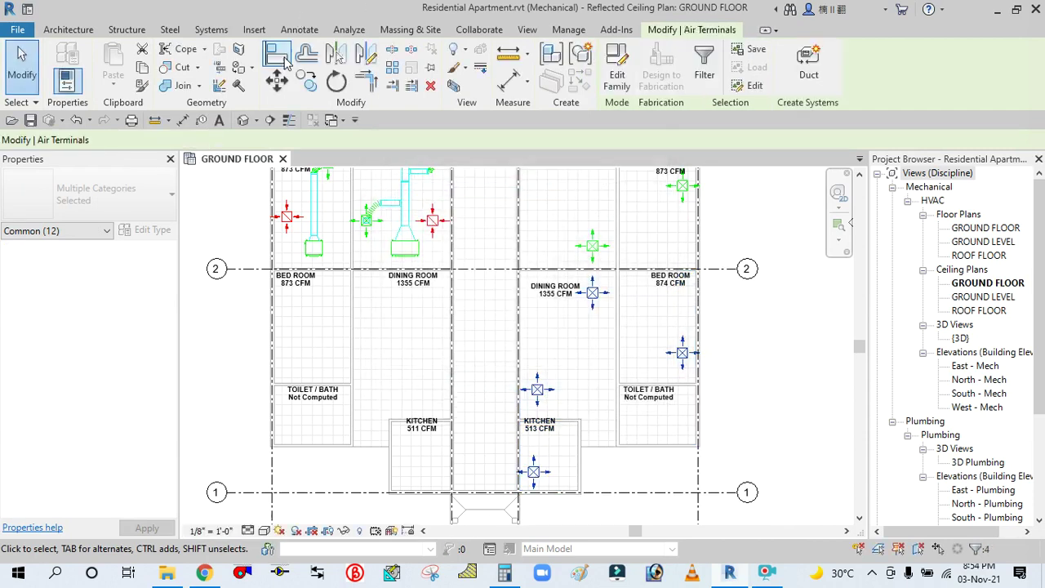
Step: Mirror-copy the diffusers about a vertical axis from the entrance wall's midpoint
{"action": "left_click", "coordinate": [371, 58]}
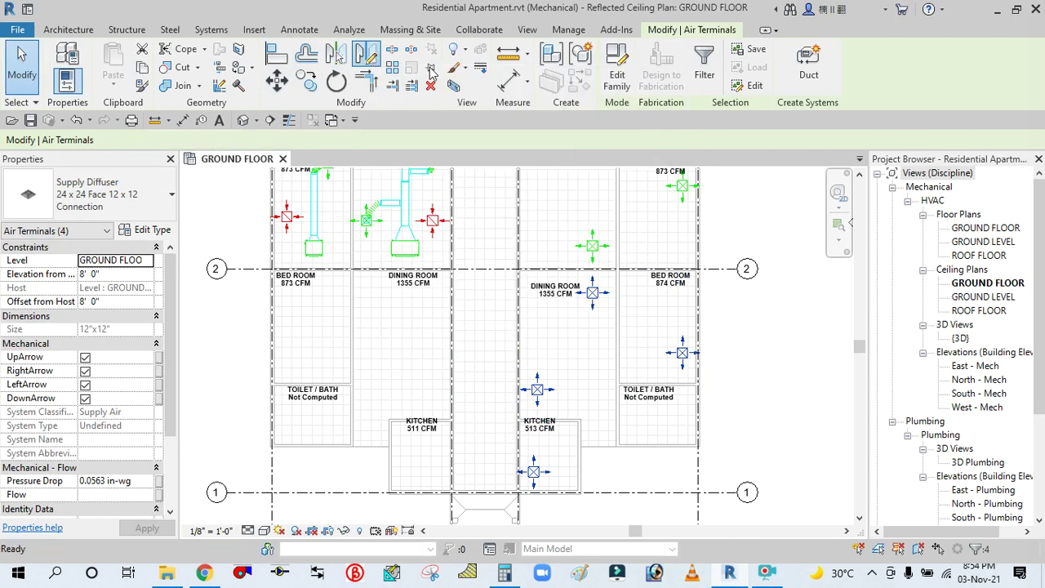
{"action": "scroll", "coordinate": [760, 245], "scroll_direction": "down", "scroll_amount": 2}
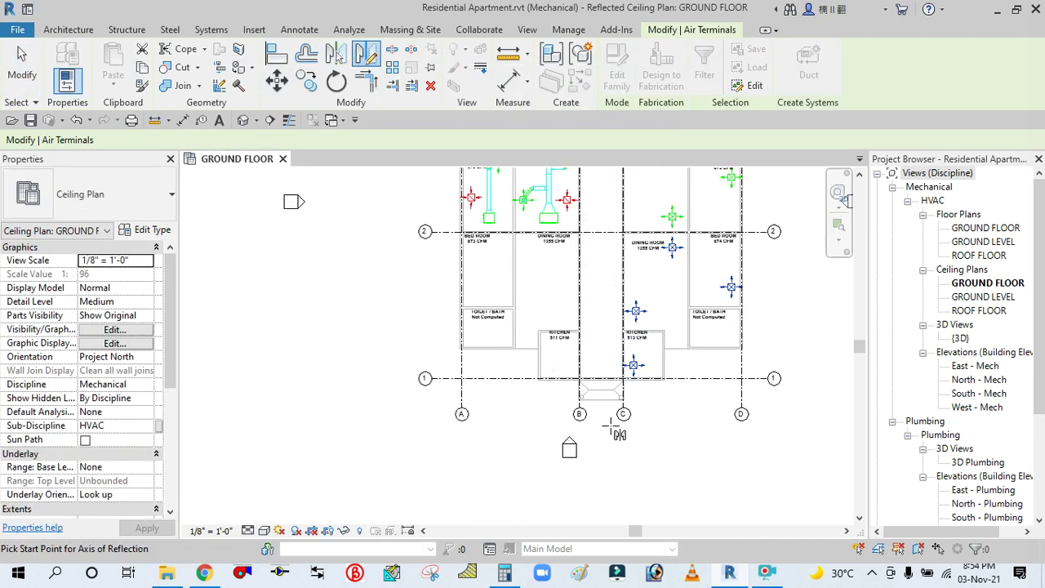
{"action": "scroll", "coordinate": [599, 451], "scroll_direction": "up", "scroll_amount": 3}
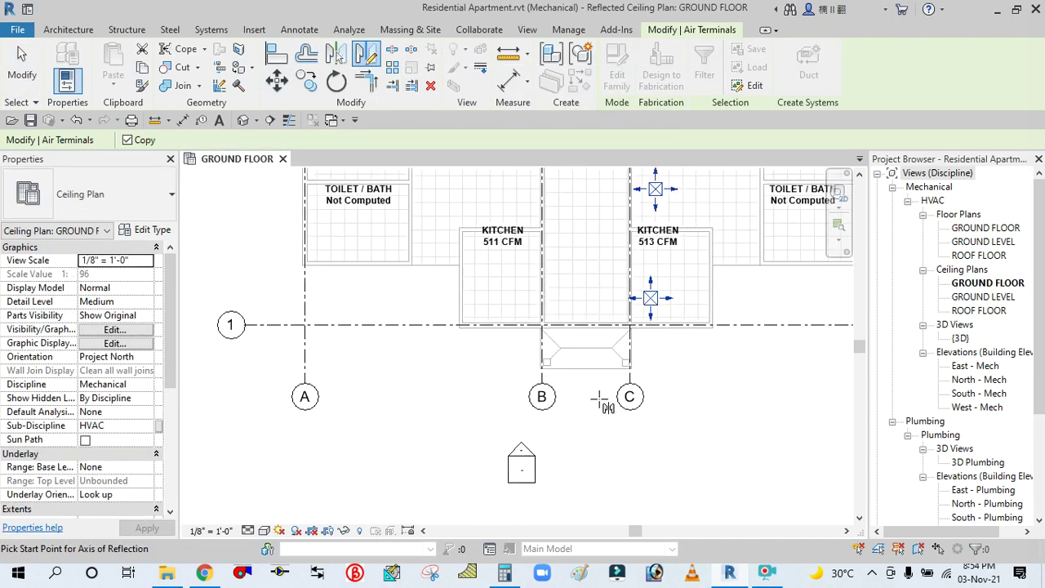
{"action": "left_click", "coordinate": [587, 326]}
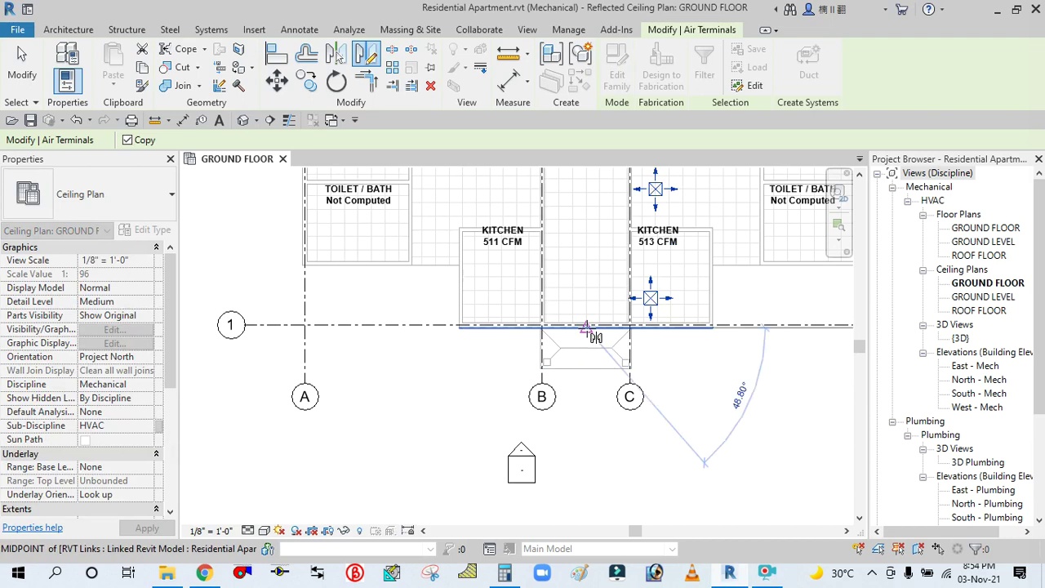
{"action": "left_click", "coordinate": [586, 459]}
{"action": "scroll", "coordinate": [587, 457], "scroll_direction": "down", "scroll_amount": 3}
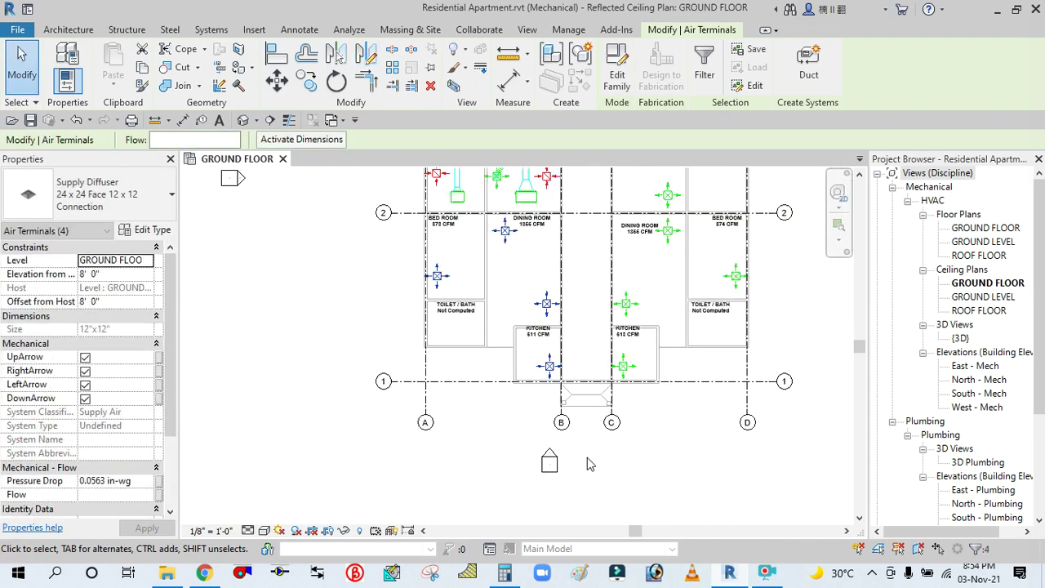
{"action": "left_click", "coordinate": [22, 66]}
{"action": "scroll", "coordinate": [507, 231], "scroll_direction": "up", "scroll_amount": 3}
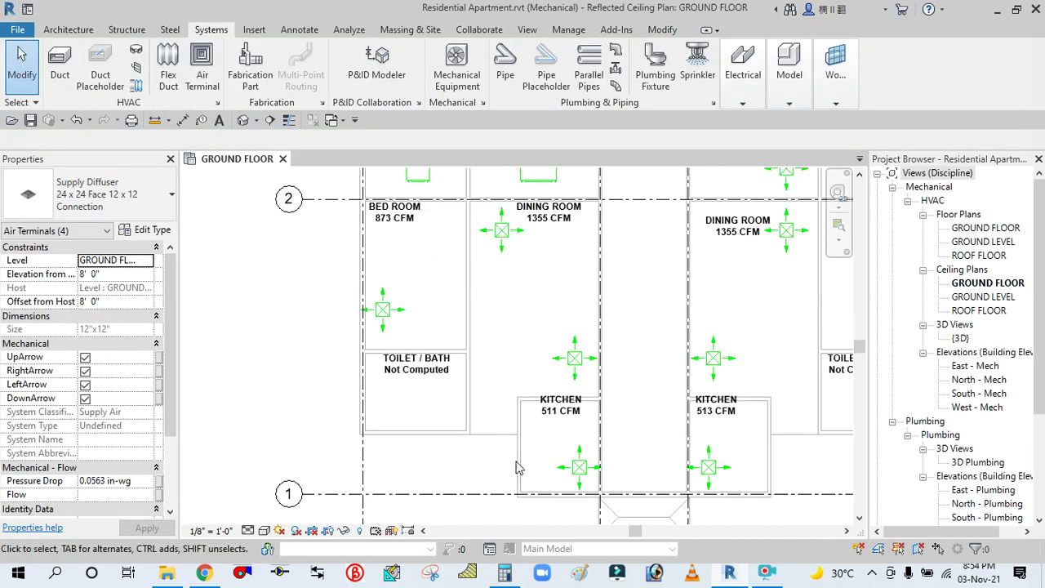
{"action": "scroll", "coordinate": [369, 337], "scroll_direction": "down", "scroll_amount": 1}
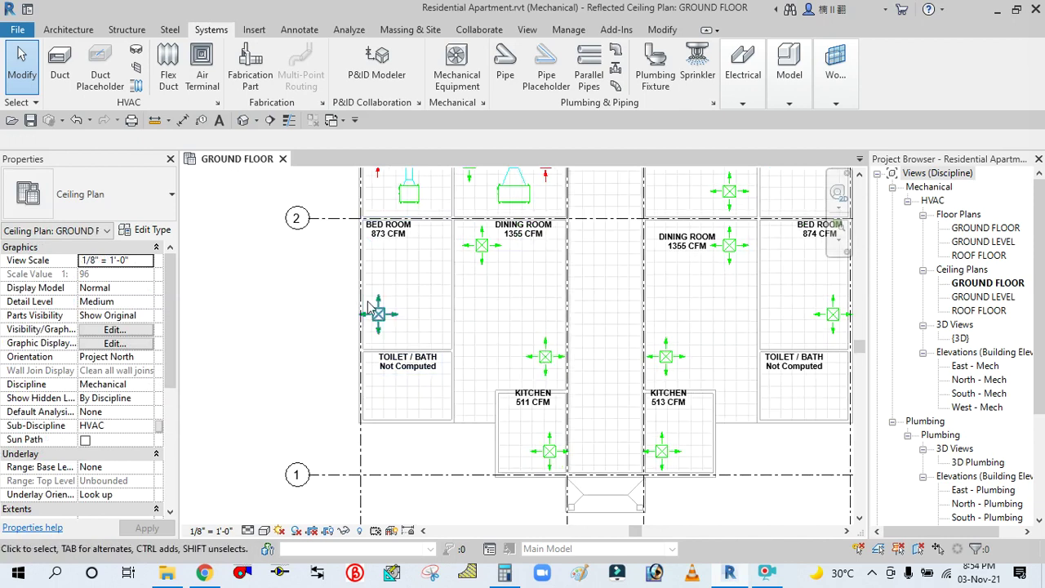
{"action": "scroll", "coordinate": [245, 343], "scroll_direction": "down", "scroll_amount": 2}
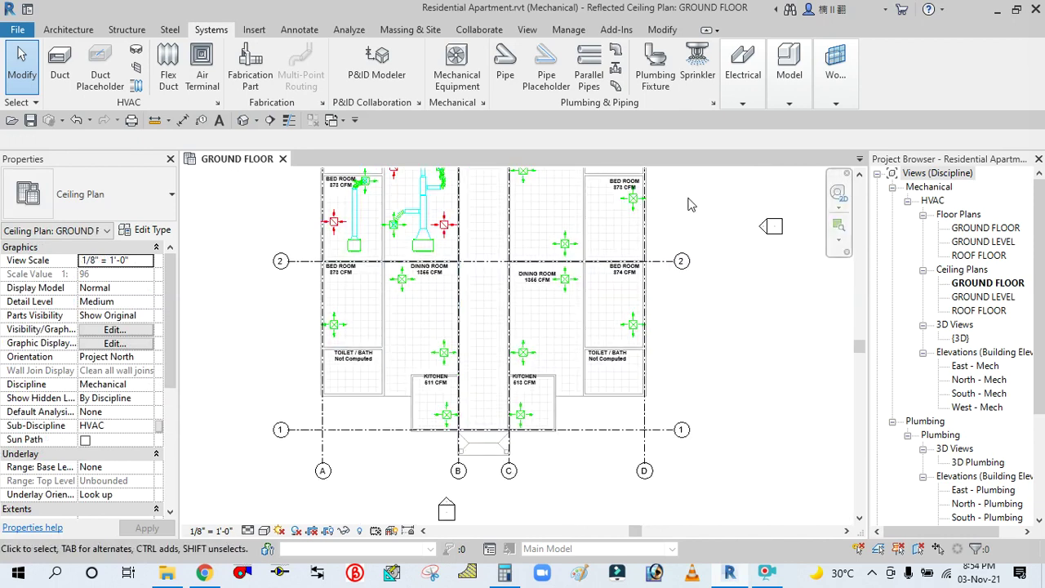
{"action": "middle_click_drag", "start_coordinate": [688, 204], "coordinate": [695, 376]}
{"action": "scroll", "coordinate": [476, 264], "scroll_direction": "up", "scroll_amount": 3}
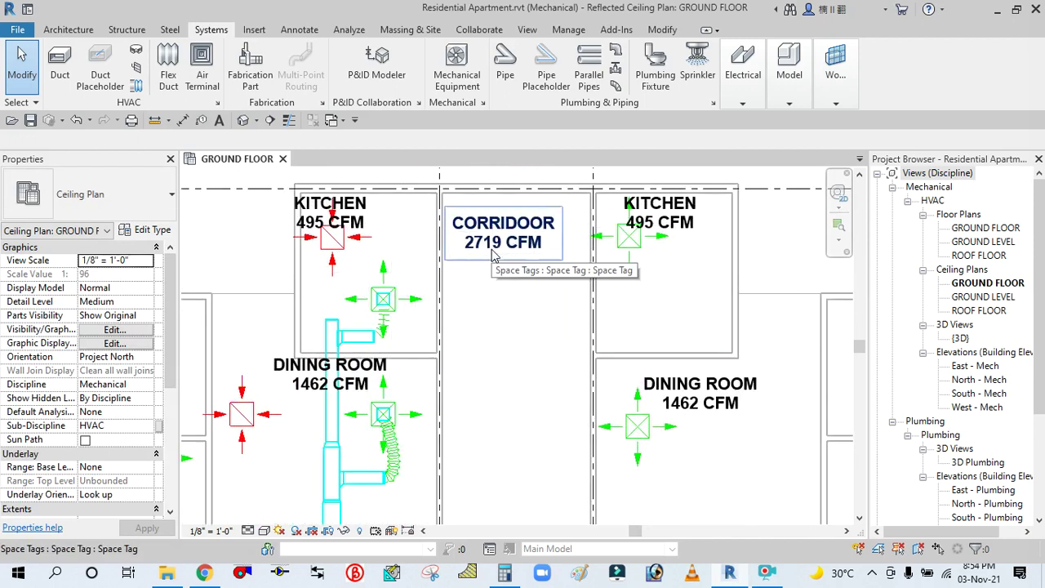
{"action": "scroll", "coordinate": [506, 248], "scroll_direction": "down", "scroll_amount": 4}
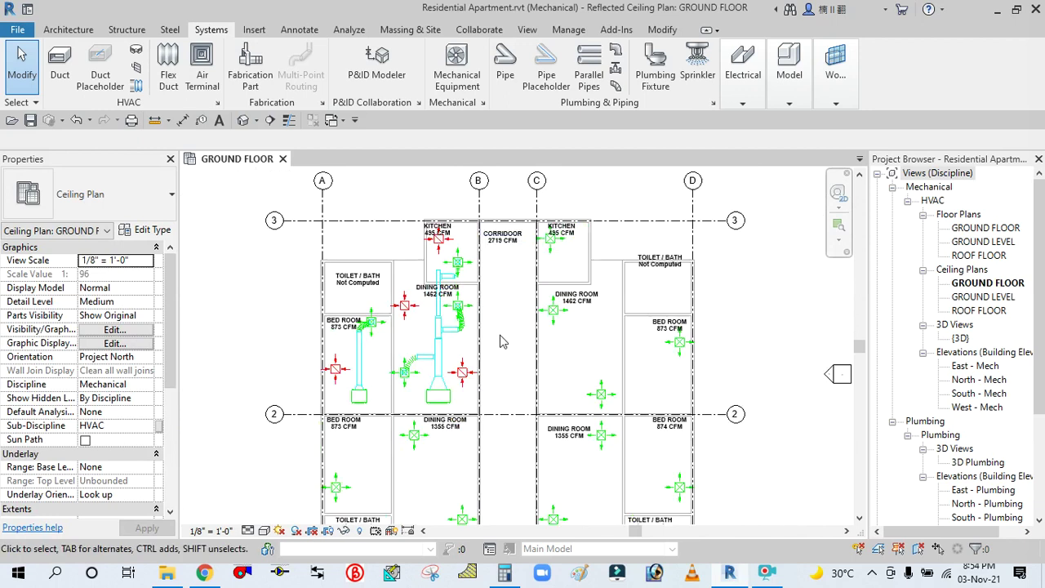
Step: Compute the corridor's 2719 CFM ÷ 3 ≈ 906.33 in Calculator, then minimize it
{"action": "left_click", "coordinate": [505, 574]}
{"action": "left_click", "coordinate": [858, 263]}
{"action": "left_click", "coordinate": [804, 425]}
{"action": "left_click", "coordinate": [752, 349]}
{"action": "left_click", "coordinate": [741, 423]}
{"action": "left_click", "coordinate": [868, 340]}
{"action": "left_click", "coordinate": [932, 297]}
{"action": "left_click", "coordinate": [868, 422]}
{"action": "left_click", "coordinate": [927, 463]}
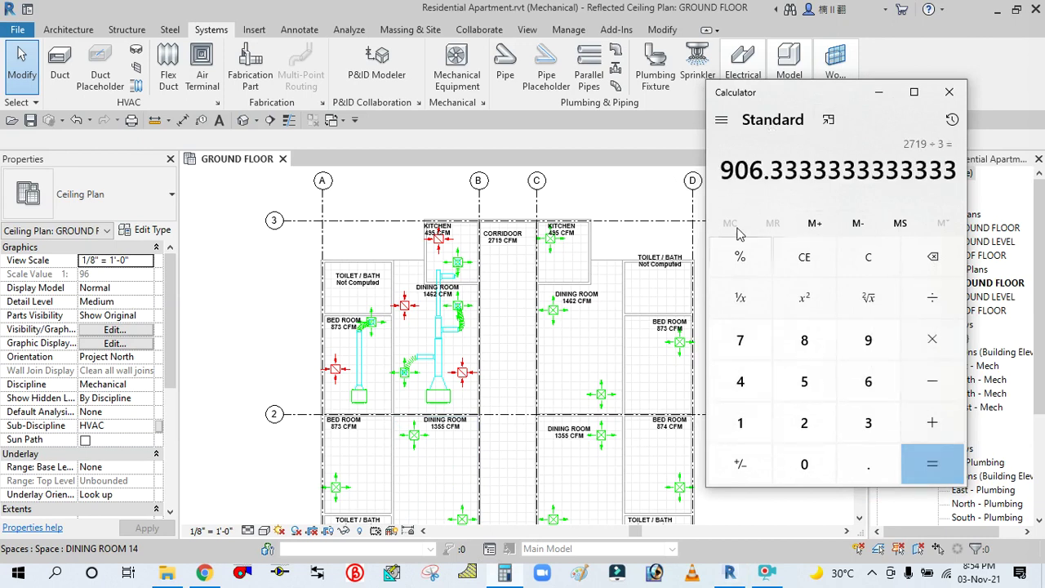
{"action": "left_click", "coordinate": [876, 94]}
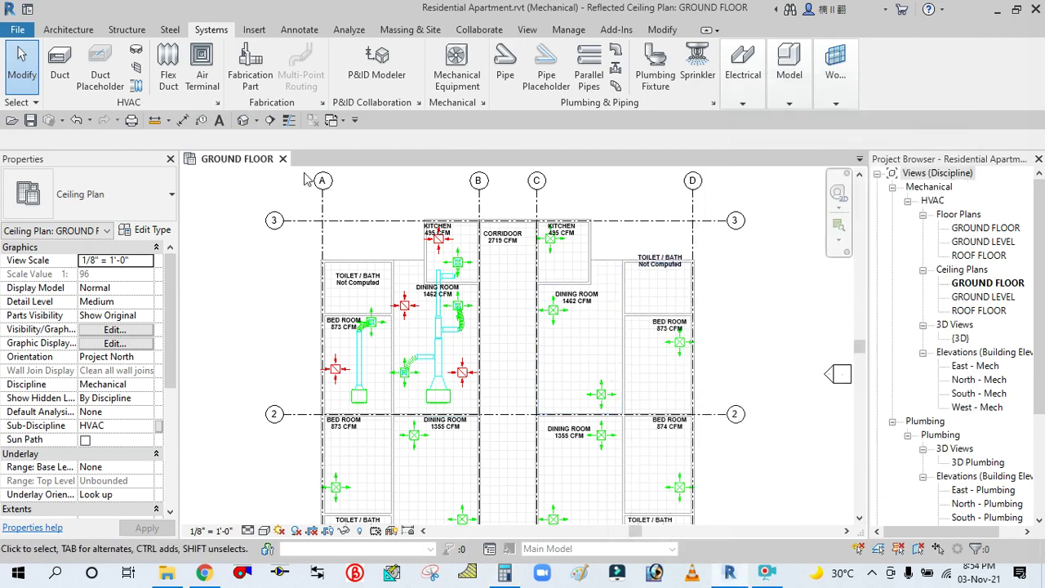
Step: Place three supply diffusers along the corridor: upper end, middle, and kitchen end
{"action": "middle_click_drag", "start_coordinate": [233, 298], "coordinate": [276, 245]}
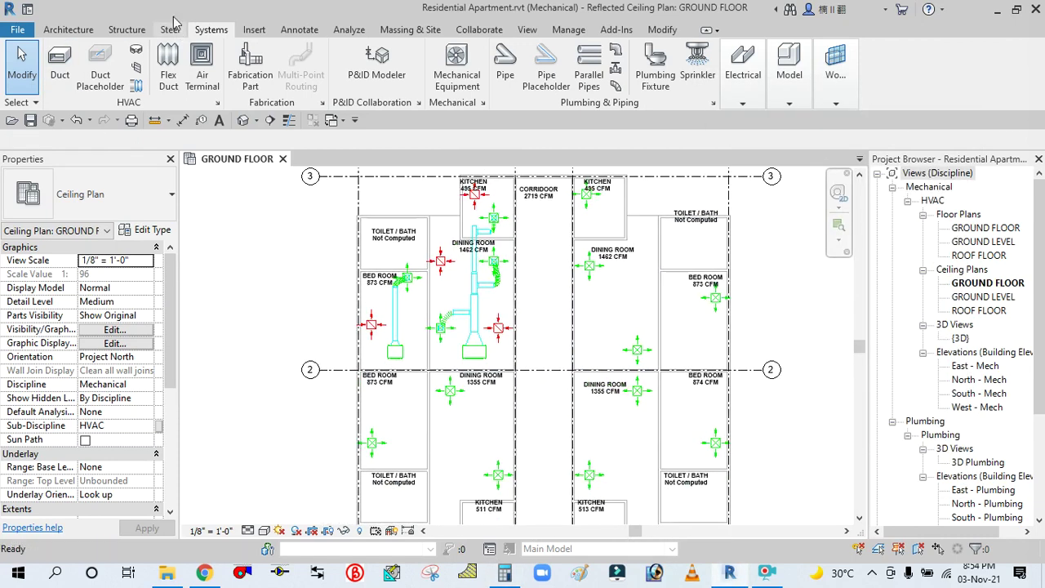
{"action": "left_click", "coordinate": [202, 70]}
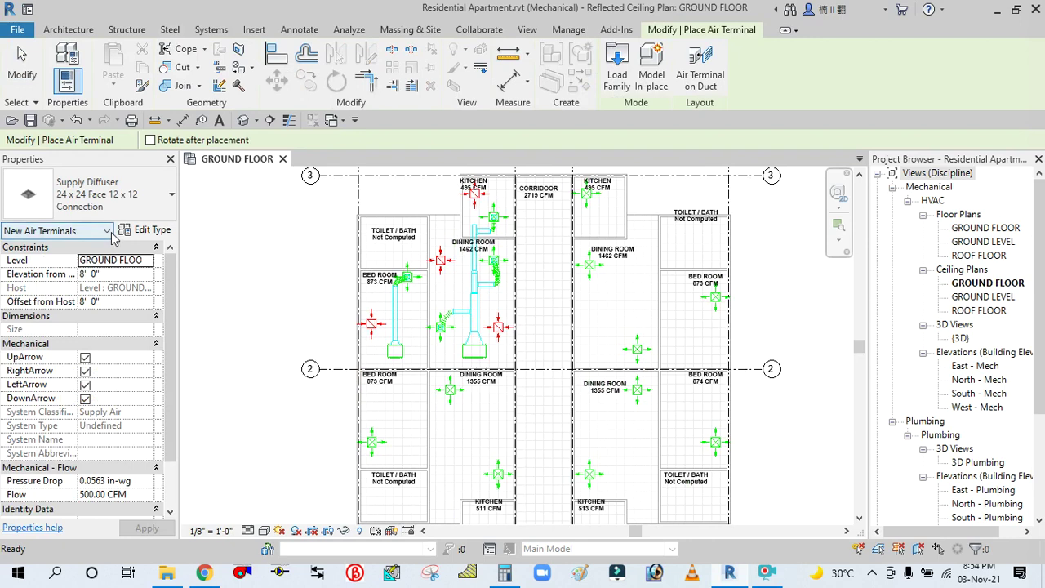
{"action": "scroll", "coordinate": [540, 245], "scroll_direction": "up", "scroll_amount": 2}
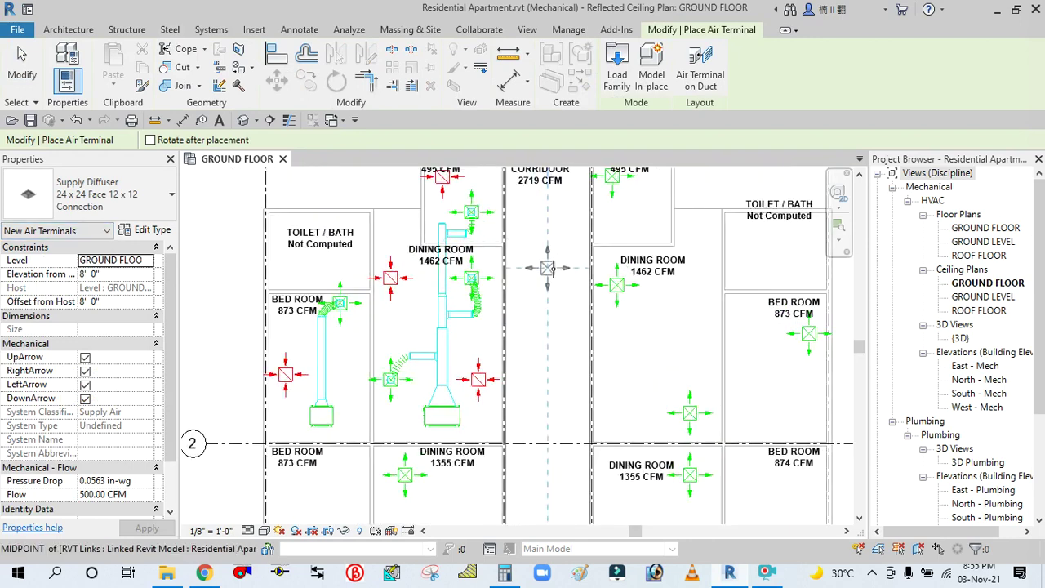
{"action": "scroll", "coordinate": [547, 268], "scroll_direction": "up", "scroll_amount": 2}
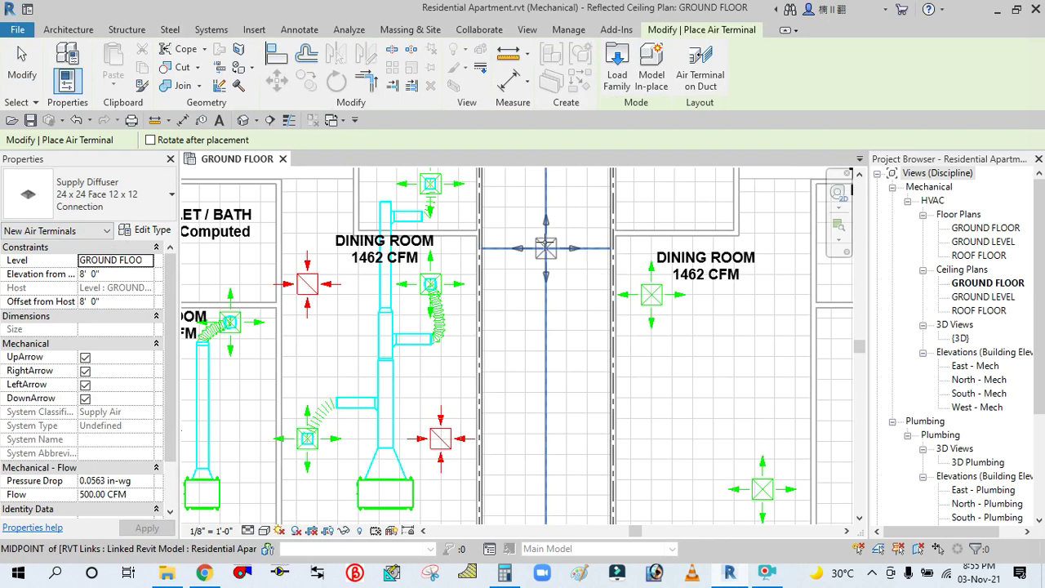
{"action": "left_click", "coordinate": [546, 247]}
{"action": "scroll", "coordinate": [544, 212], "scroll_direction": "down", "scroll_amount": 4}
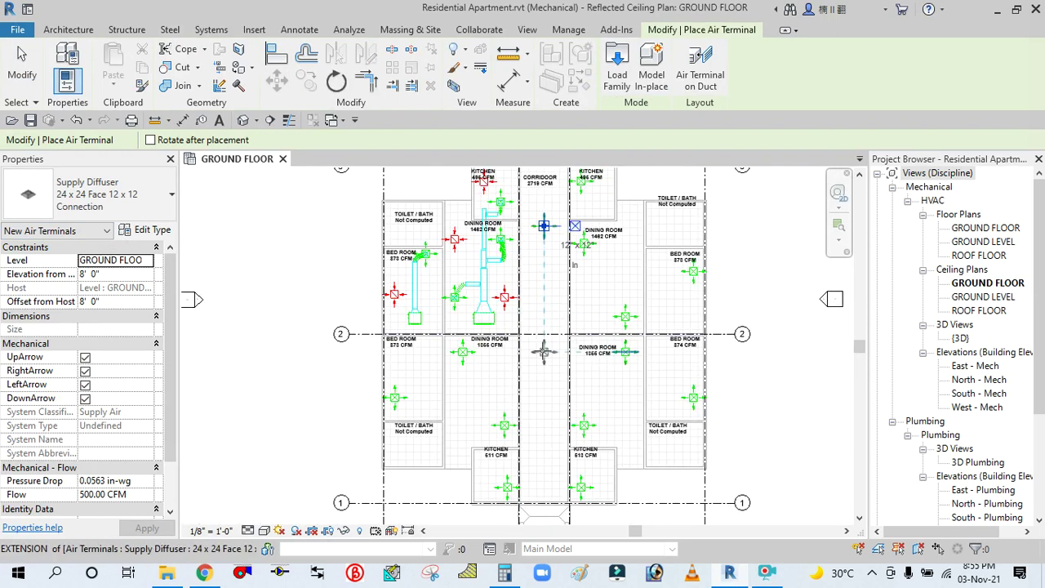
{"action": "left_click", "coordinate": [539, 375]}
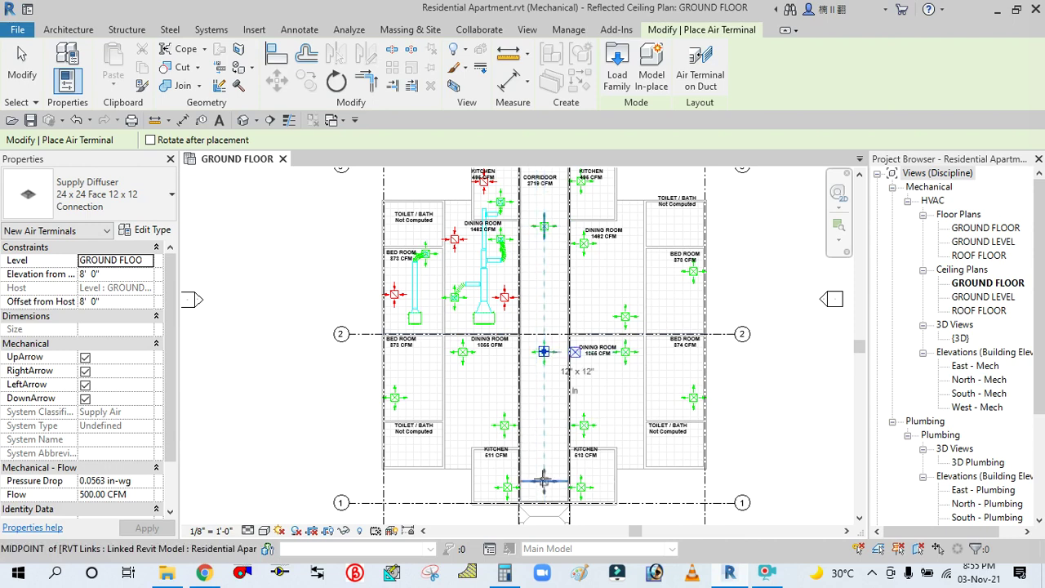
{"action": "left_click", "coordinate": [544, 457]}
{"action": "key", "text": "Escape"}
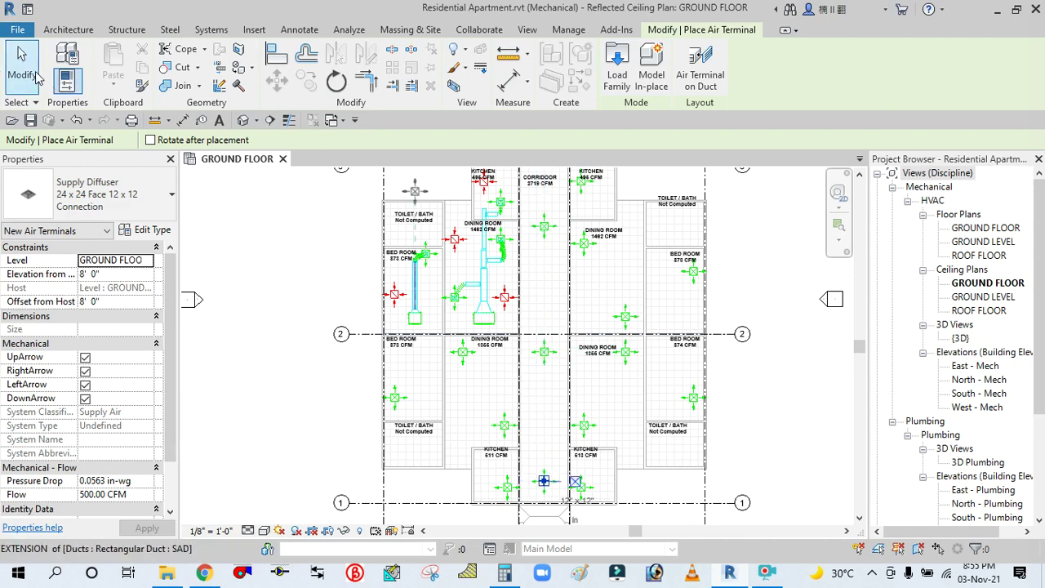
{"action": "key", "text": "Escape"}
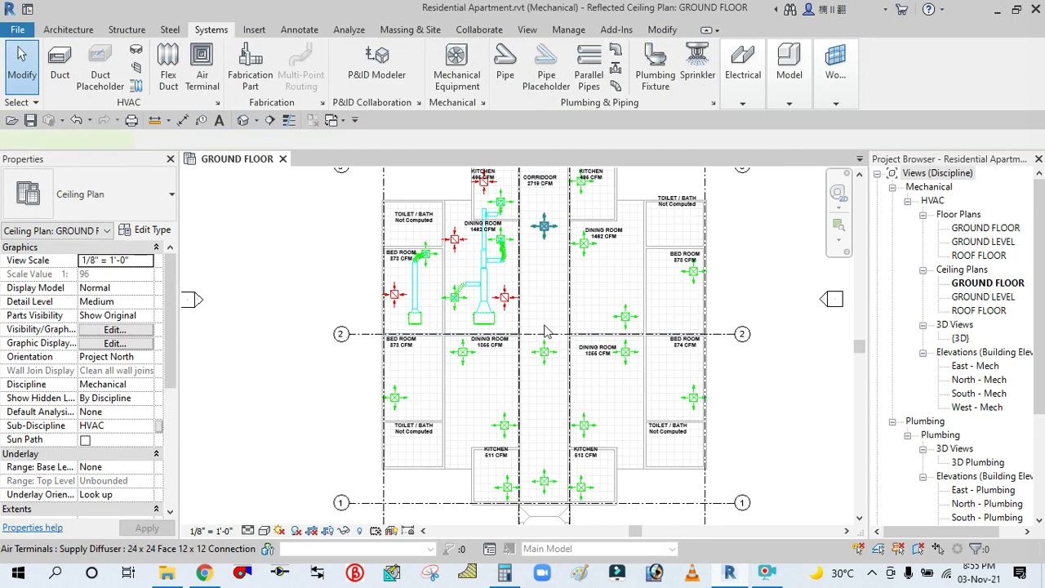
Step: Set the corridor diffusers' Flow to 903 CFM
{"action": "left_click", "coordinate": [544, 350]}
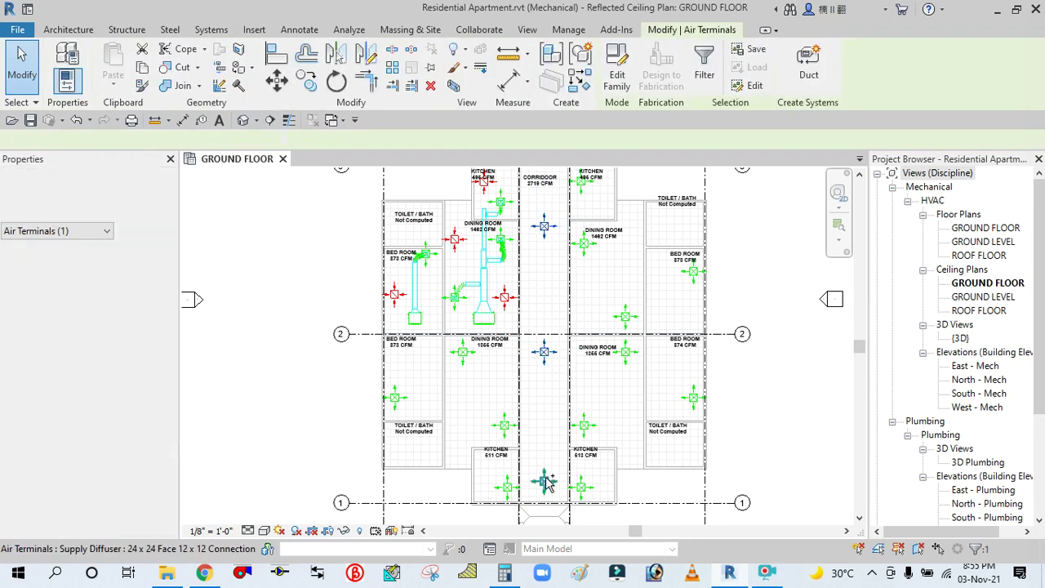
{"action": "left_click", "coordinate": [547, 481], "text": "ctrl"}
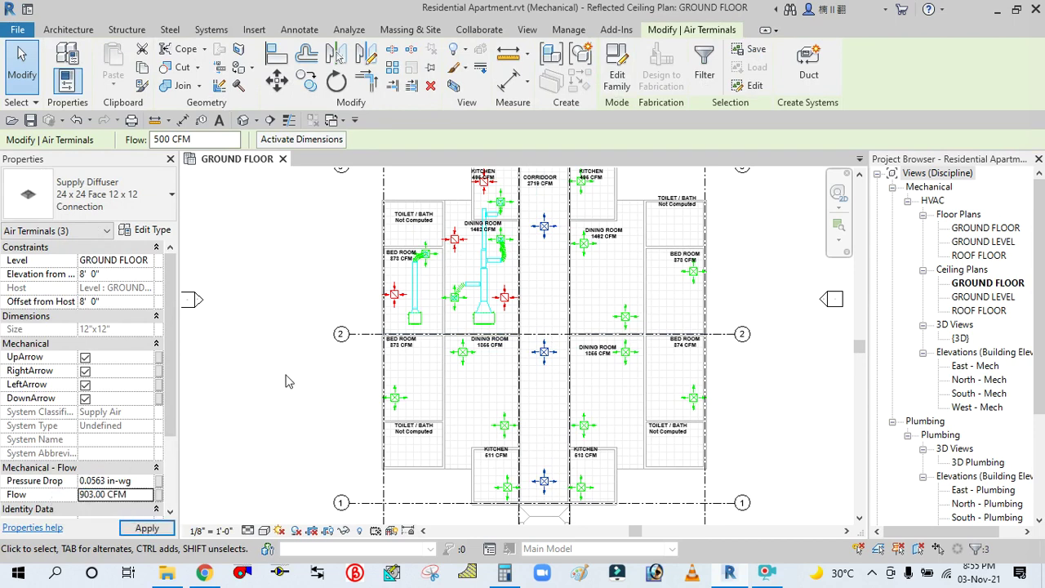
{"action": "left_click", "coordinate": [289, 306]}
{"action": "scroll", "coordinate": [292, 306], "scroll_direction": "down", "scroll_amount": 2}
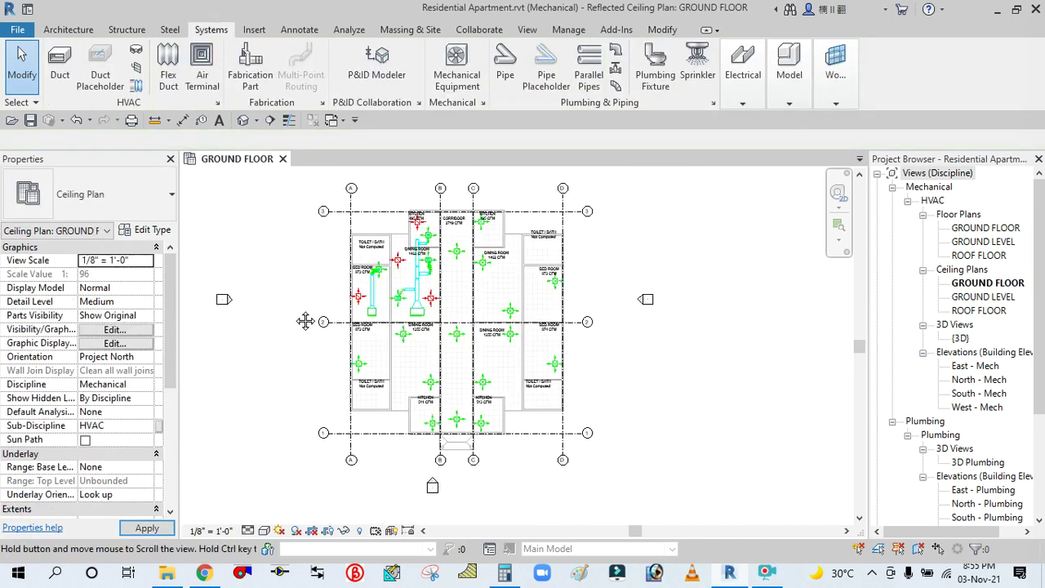
{"action": "scroll", "coordinate": [299, 323], "scroll_direction": "up", "scroll_amount": 3}
{"action": "middle_click_drag", "start_coordinate": [787, 272], "coordinate": [701, 288]}
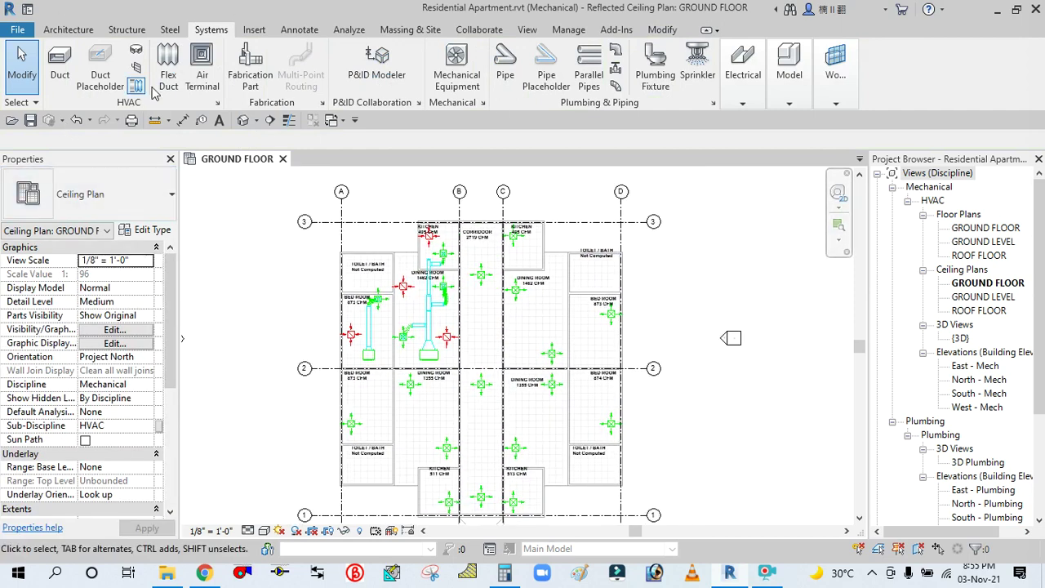
Step: Start an air terminal using the Return Diffuser 24 x 24 type at 8' offset from host
{"action": "left_click", "coordinate": [202, 65]}
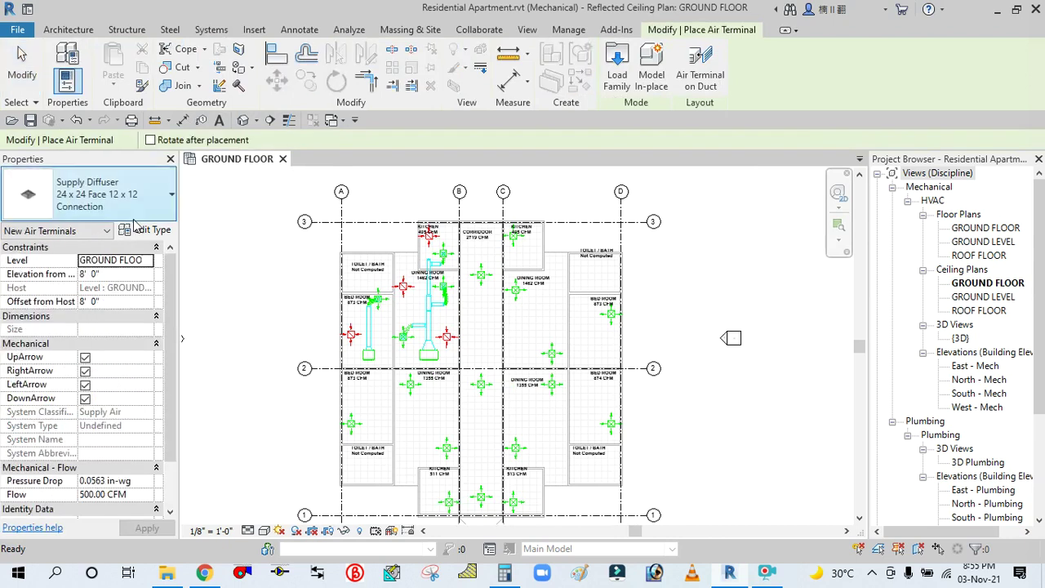
{"action": "left_click", "coordinate": [169, 198]}
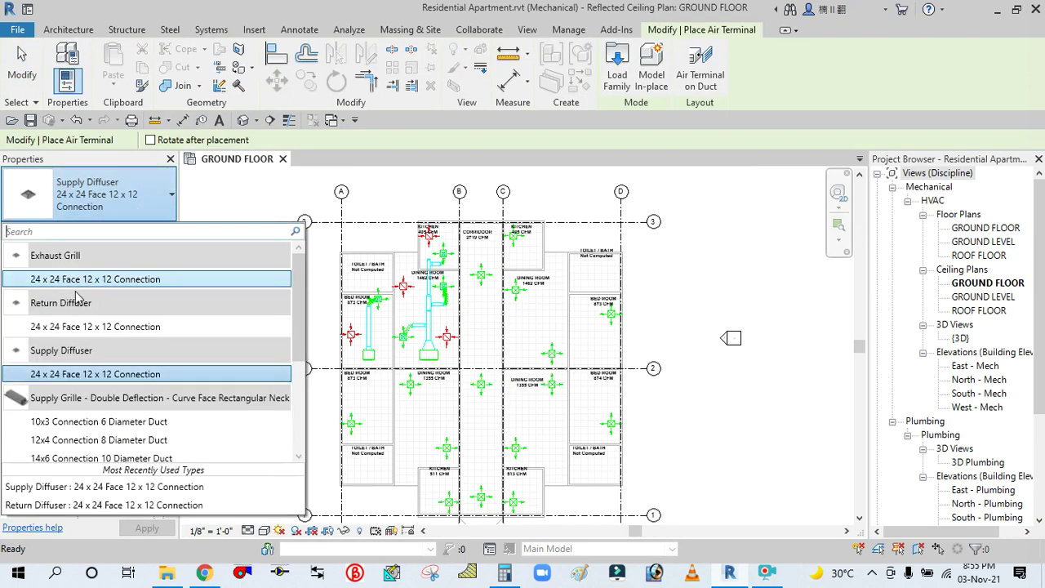
{"action": "left_click", "coordinate": [93, 327]}
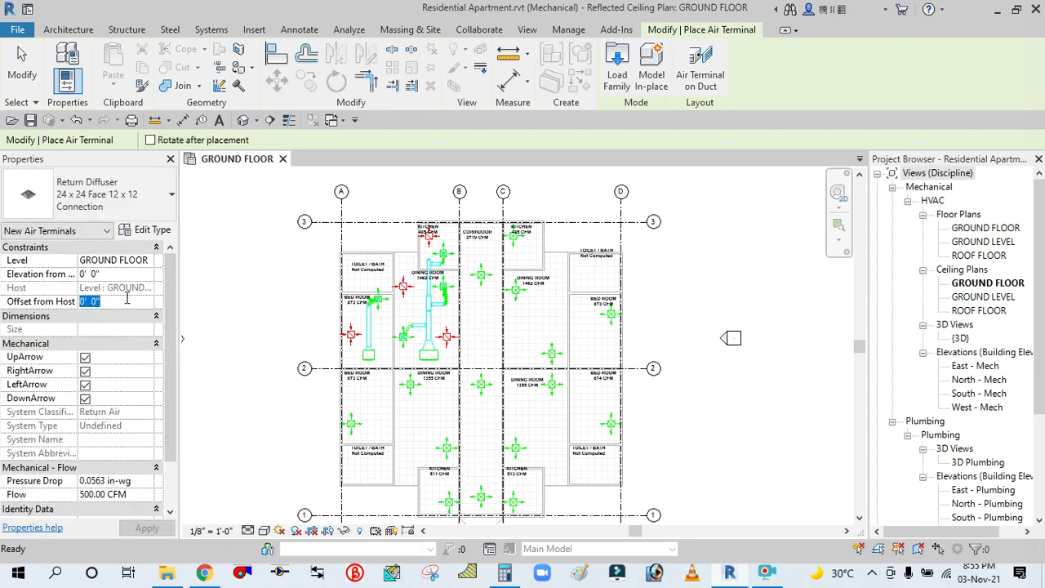
{"action": "left_click", "coordinate": [127, 299]}
{"action": "type", "text": "8"}
{"action": "scroll", "coordinate": [536, 258], "scroll_direction": "up", "scroll_amount": 4}
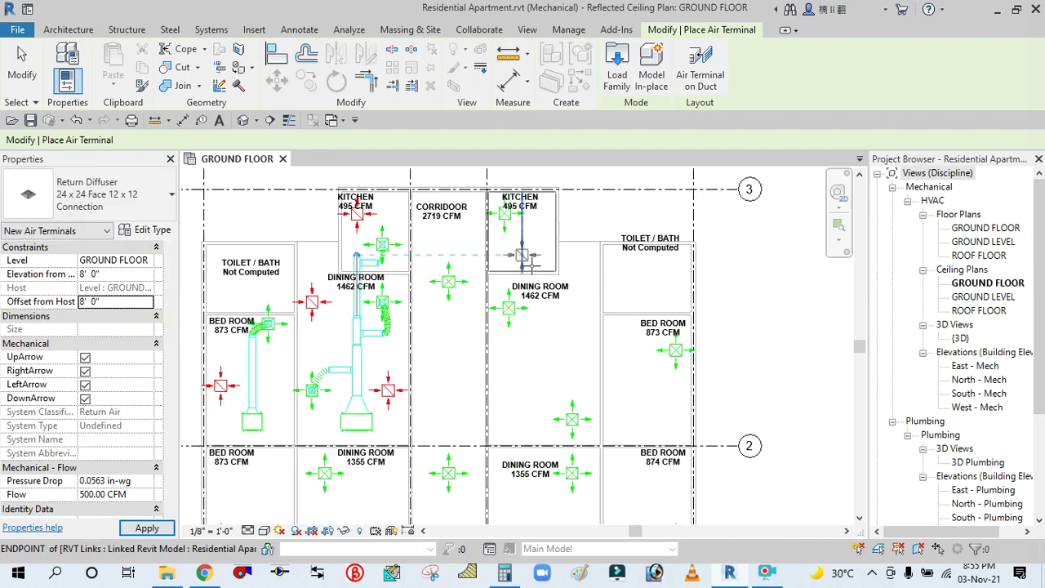
{"action": "scroll", "coordinate": [541, 253], "scroll_direction": "up", "scroll_amount": 3}
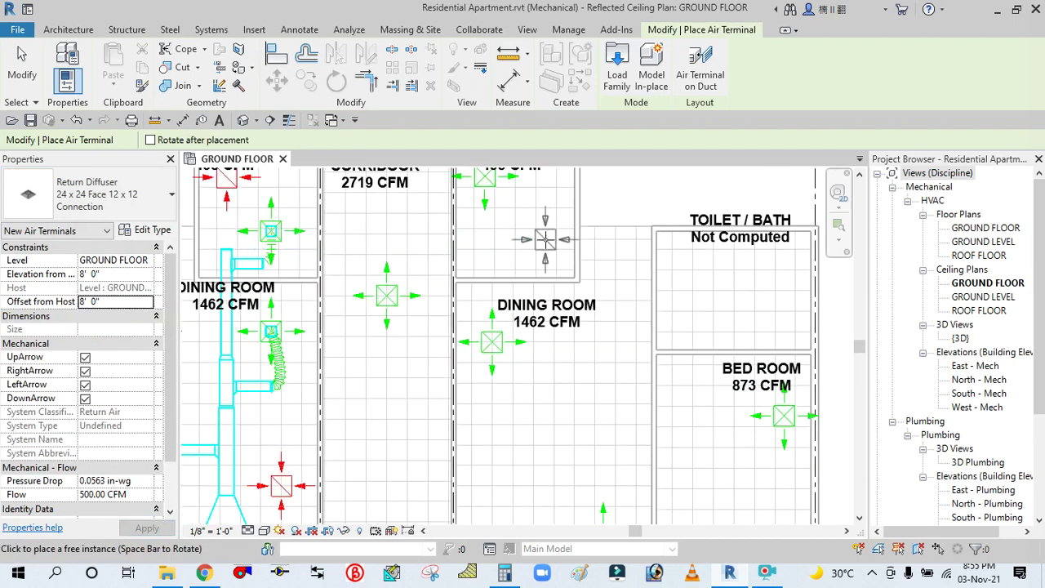
Step: Place return diffusers in the right kitchen, right dining room and lower dining room
{"action": "left_click", "coordinate": [545, 239]}
{"action": "scroll", "coordinate": [531, 237], "scroll_direction": "down", "scroll_amount": 3}
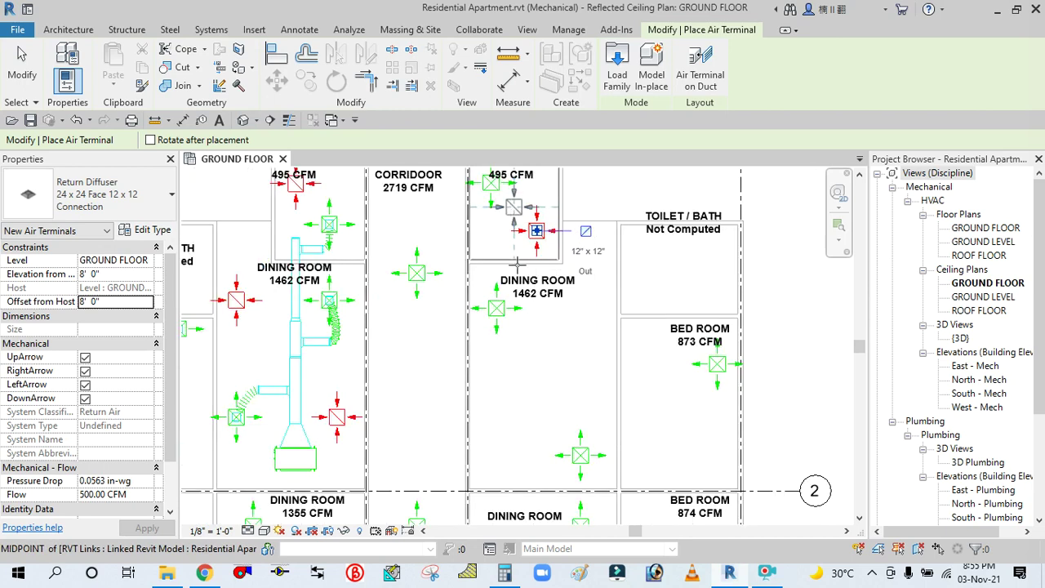
{"action": "scroll", "coordinate": [569, 288], "scroll_direction": "up", "scroll_amount": 2}
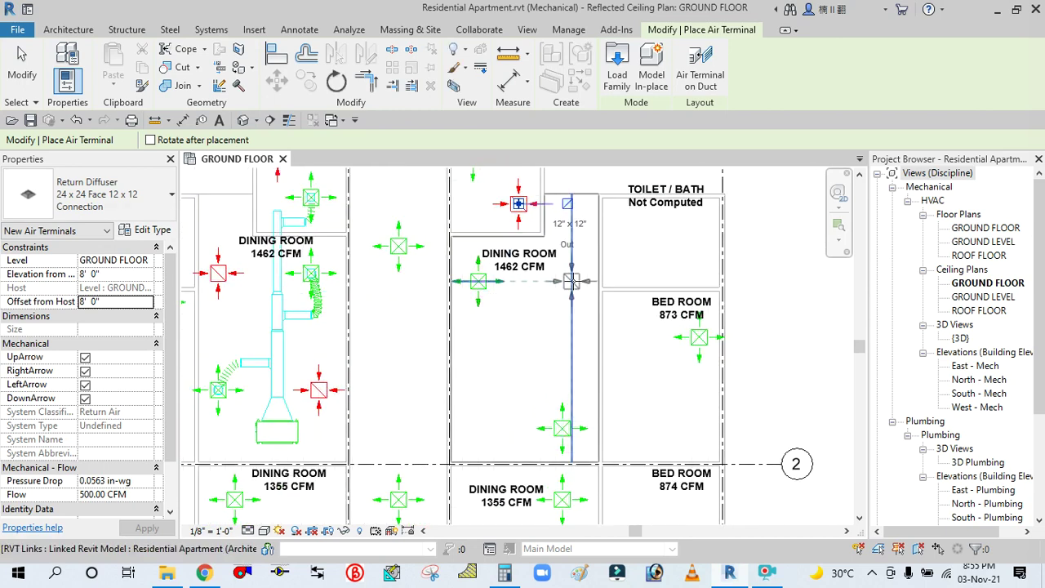
{"action": "left_click", "coordinate": [572, 281]}
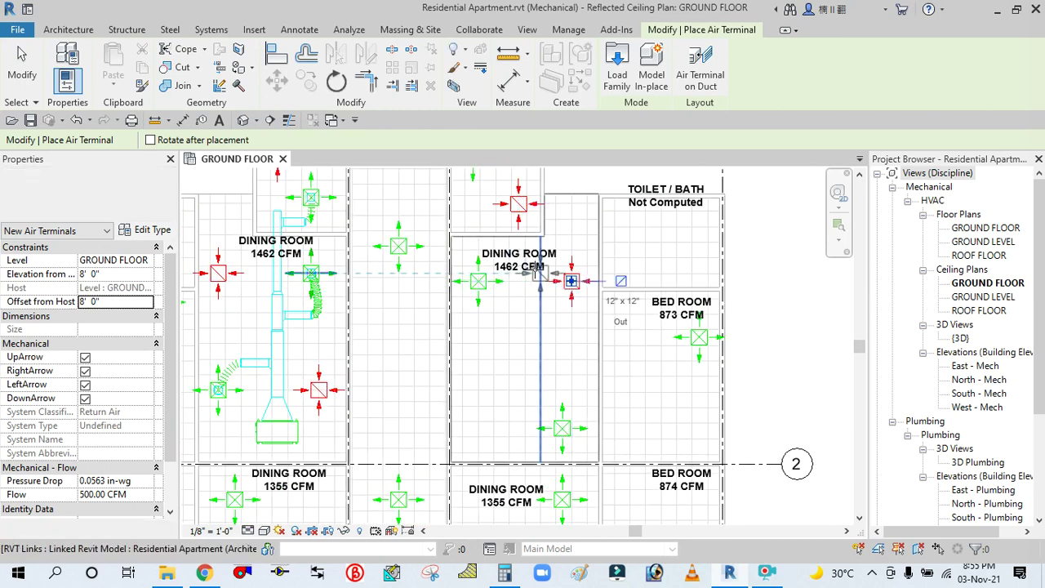
{"action": "left_click", "coordinate": [473, 428]}
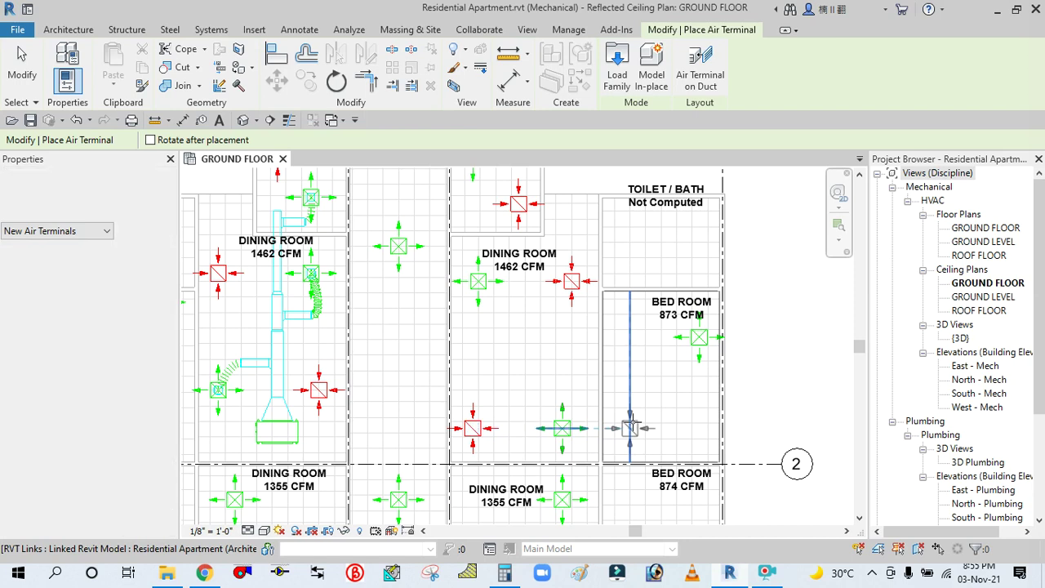
{"action": "scroll", "coordinate": [615, 316], "scroll_direction": "down", "scroll_amount": 3}
{"action": "left_click", "coordinate": [22, 67]}
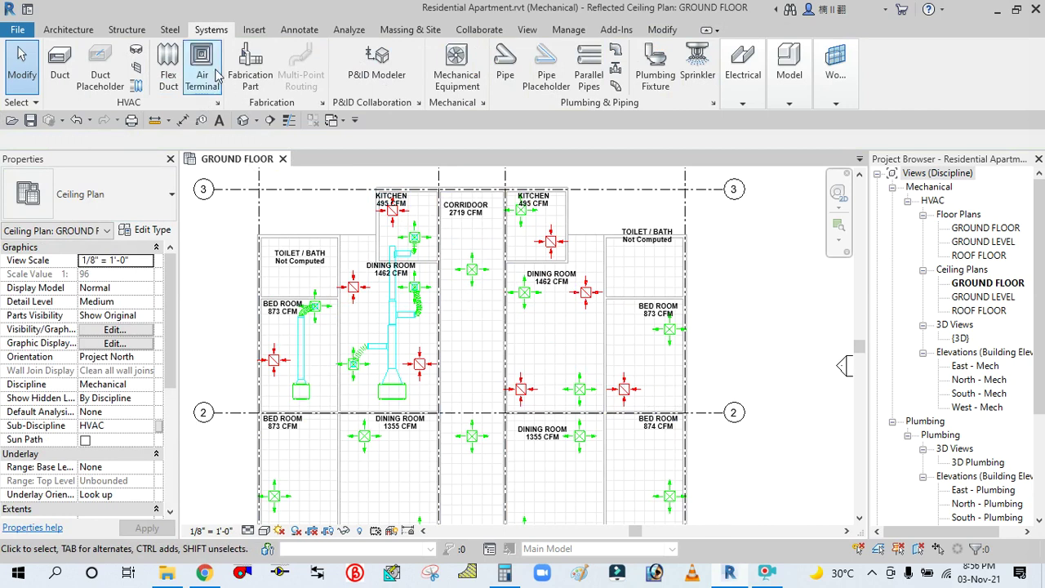
Step: Place another return diffuser in the corridor ceiling
{"action": "left_click", "coordinate": [213, 72]}
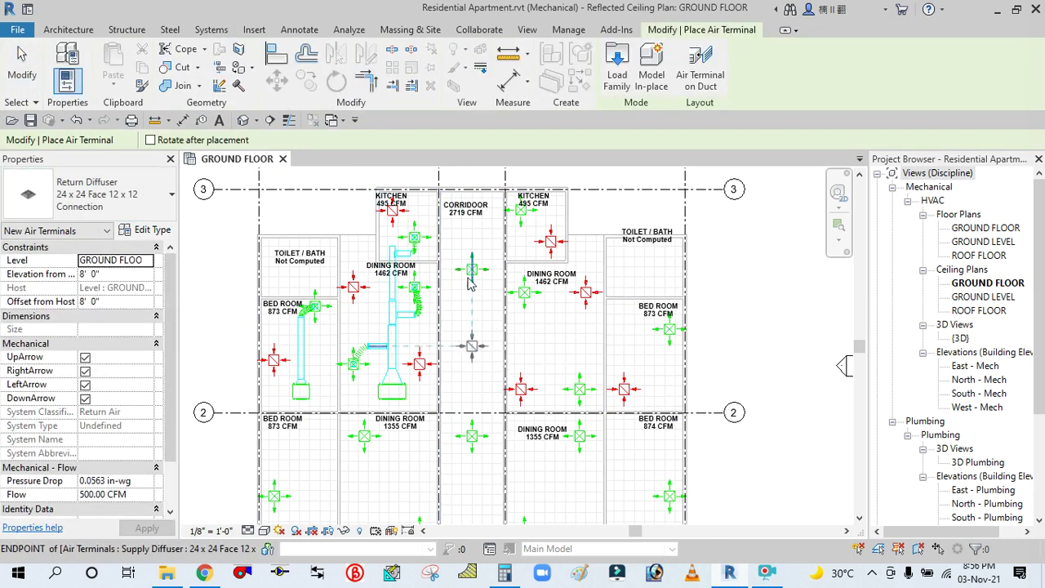
{"action": "scroll", "coordinate": [457, 269], "scroll_direction": "down", "scroll_amount": 4}
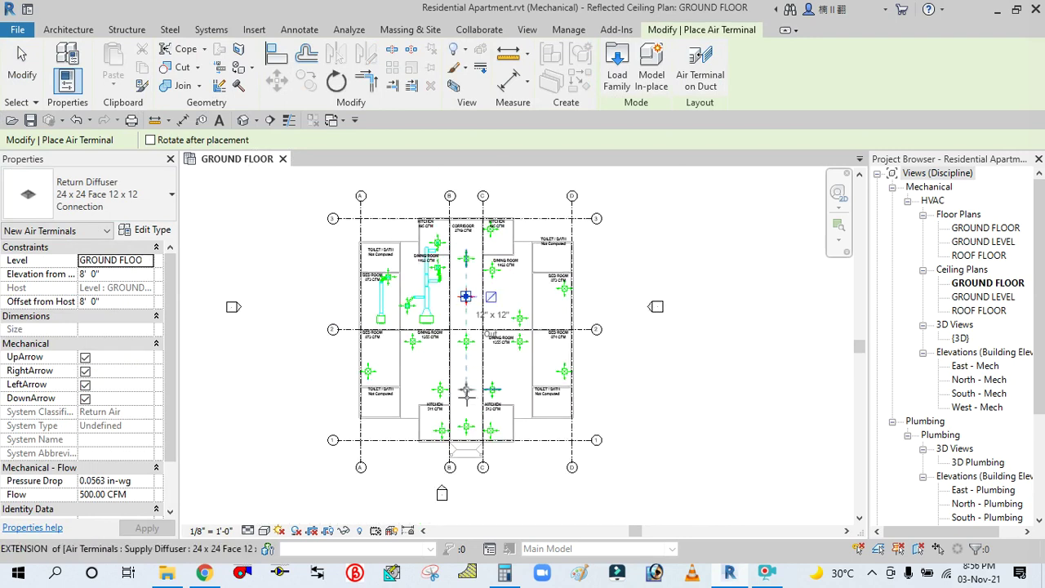
{"action": "scroll", "coordinate": [468, 398], "scroll_direction": "up", "scroll_amount": 1}
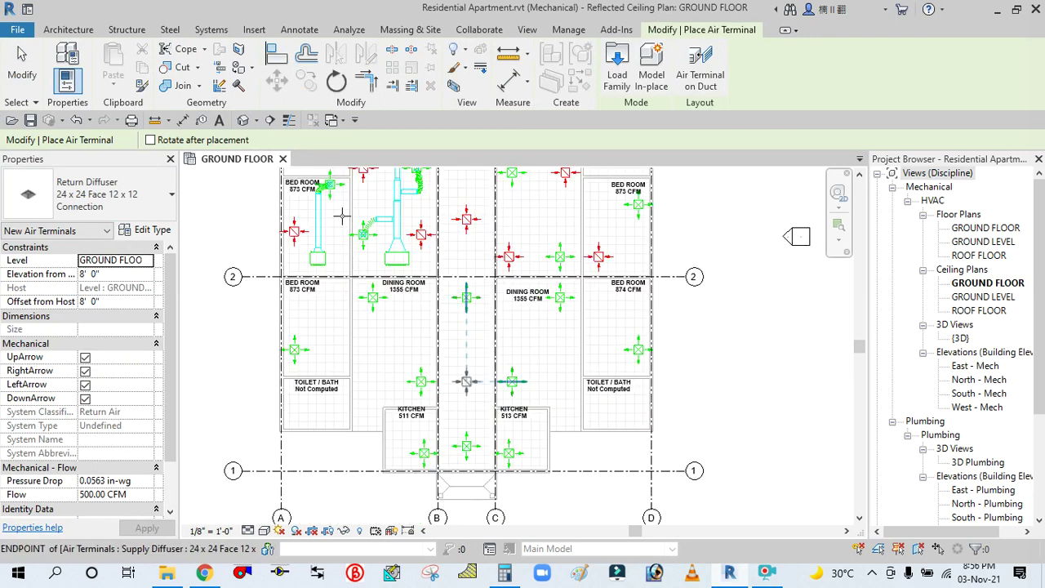
{"action": "left_click", "coordinate": [22, 65]}
{"action": "scroll", "coordinate": [664, 320], "scroll_direction": "up", "scroll_amount": 3}
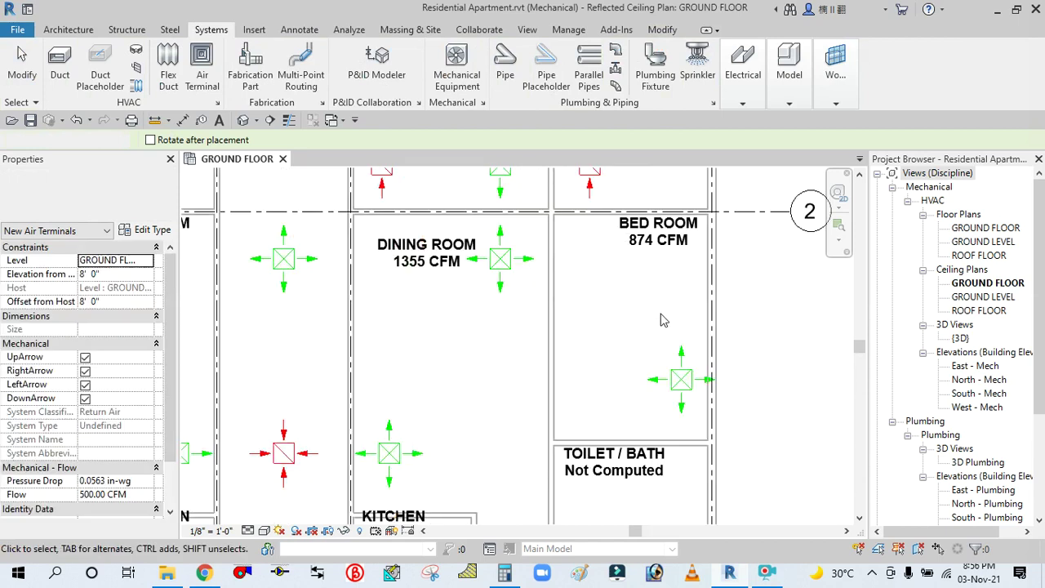
{"action": "key", "text": "Escape"}
{"action": "scroll", "coordinate": [773, 397], "scroll_direction": "down", "scroll_amount": 3}
{"action": "middle_click_drag", "start_coordinate": [784, 359], "coordinate": [718, 359]}
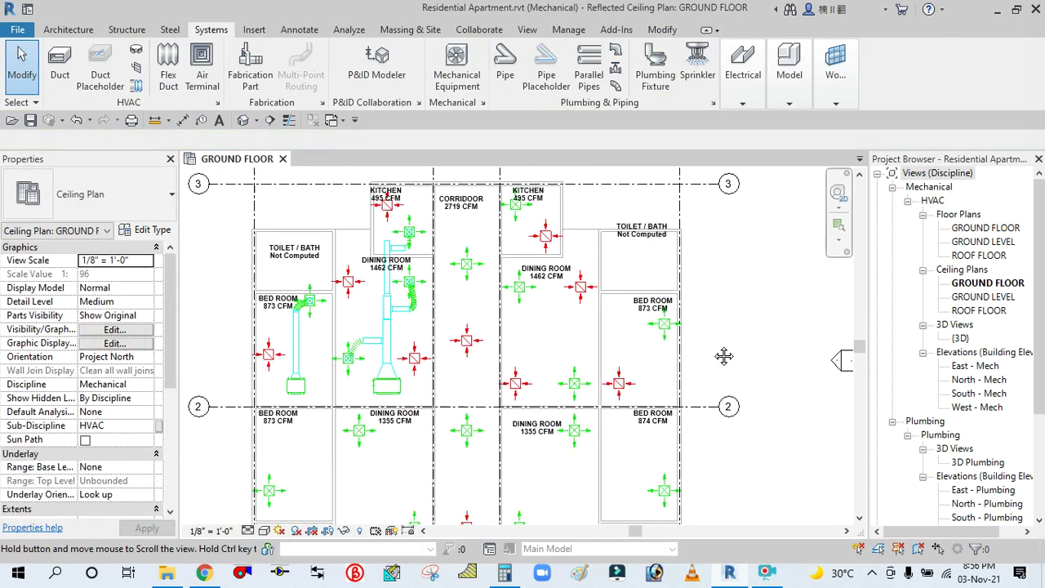
Step: Mirror-copy four return diffusers about grid line 2 into the rooms below
{"action": "left_click", "coordinate": [631, 395]}
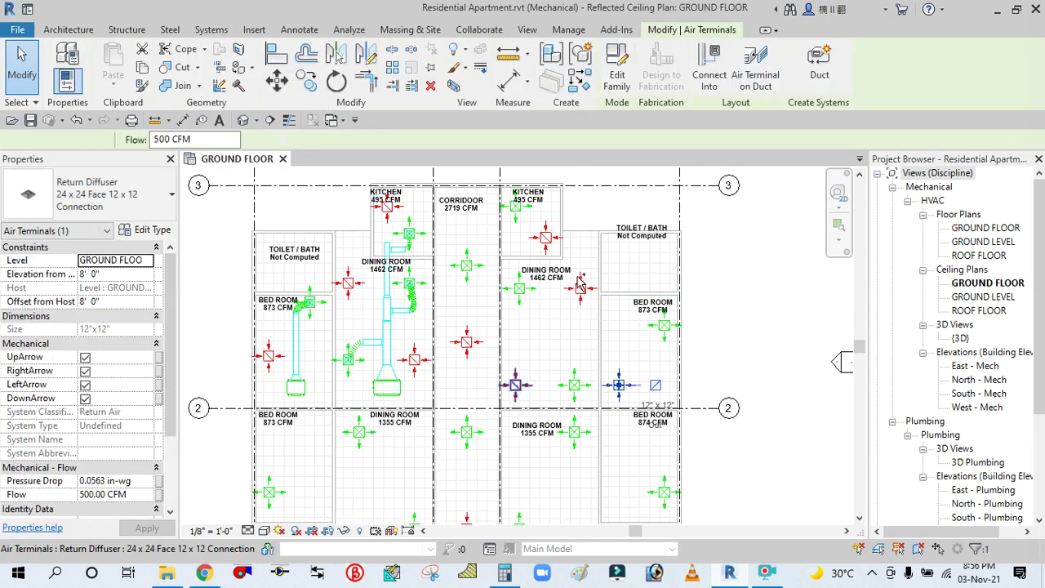
{"action": "left_click", "coordinate": [580, 289], "text": "ctrl"}
{"action": "left_click", "coordinate": [546, 237], "text": "ctrl"}
{"action": "left_click", "coordinate": [516, 385], "text": "ctrl"}
{"action": "middle_click_drag", "start_coordinate": [745, 359], "coordinate": [676, 262]}
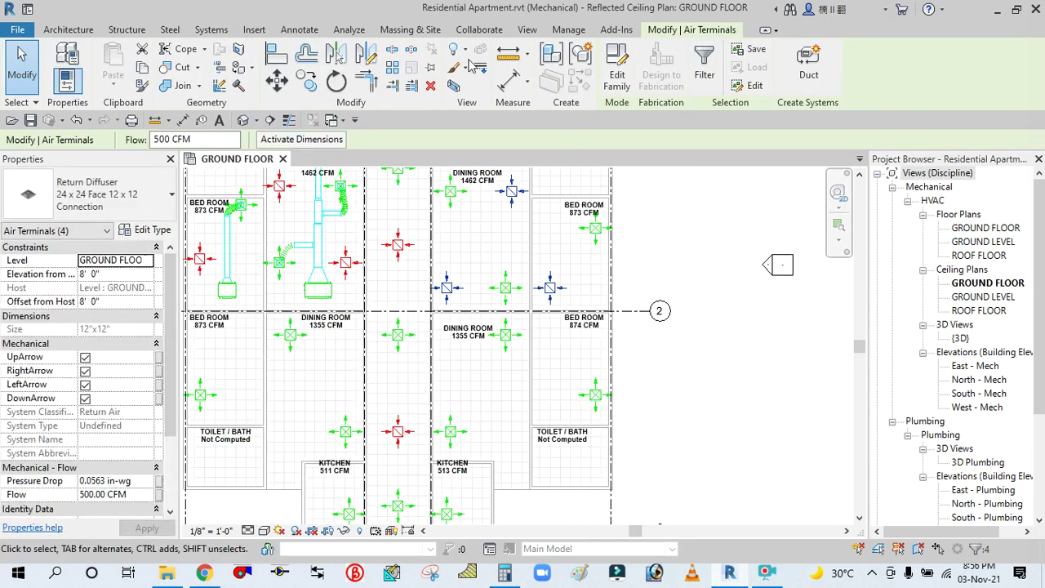
{"action": "left_click", "coordinate": [371, 56]}
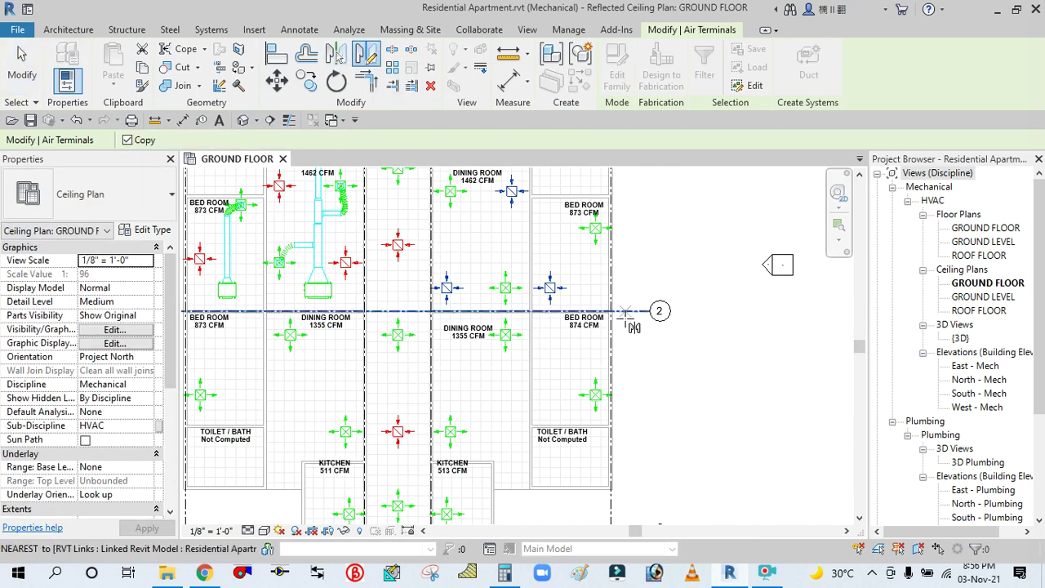
{"action": "left_click", "coordinate": [774, 311]}
{"action": "left_click", "coordinate": [765, 311]}
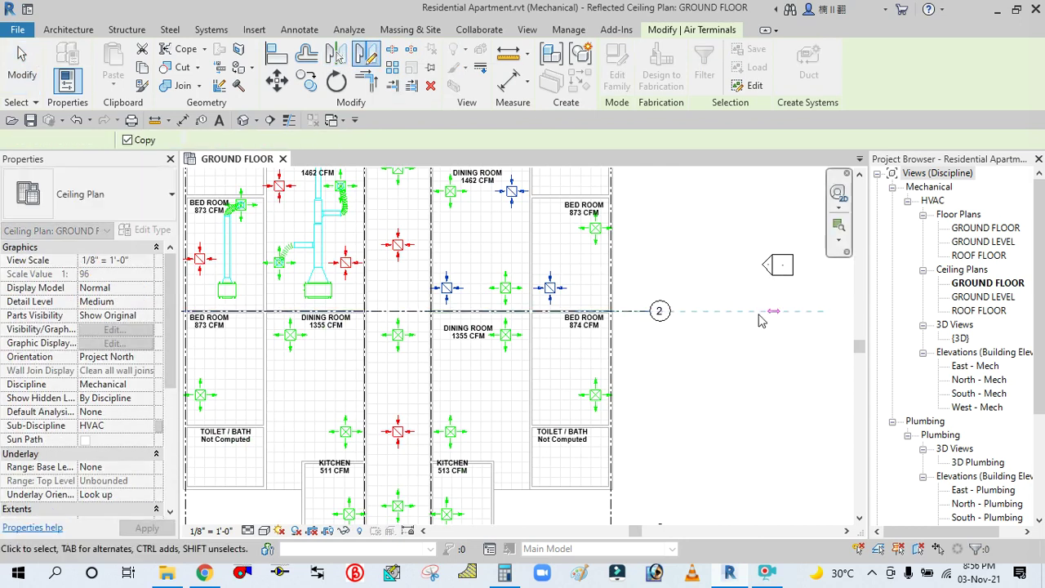
{"action": "left_click", "coordinate": [21, 69]}
Step: Mirror-copy the kitchen, bed room and dining room diffusers across the vertical wall midpoint
{"action": "middle_click_drag", "start_coordinate": [692, 395], "coordinate": [756, 332]}
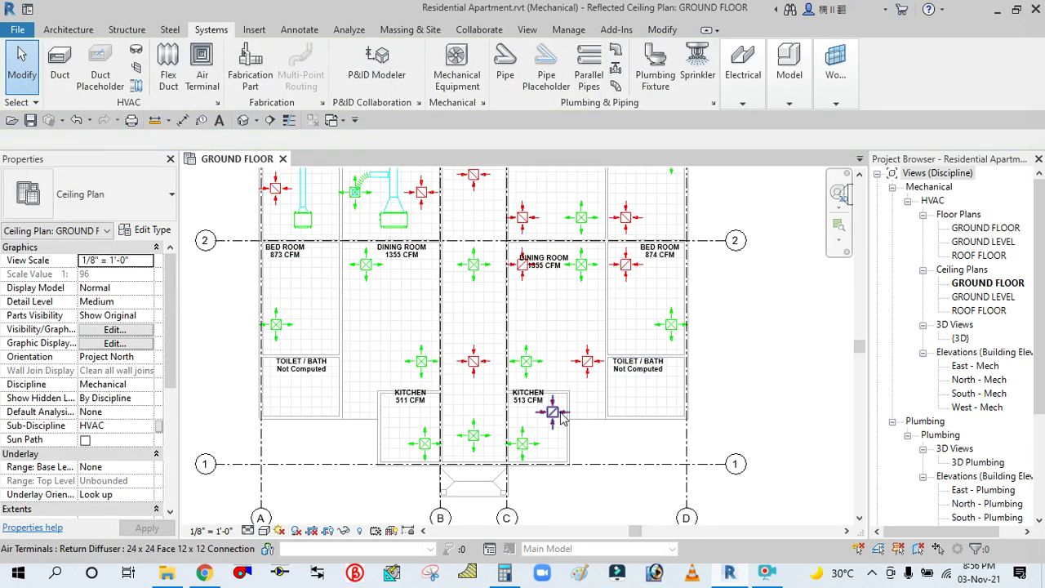
{"action": "left_click", "coordinate": [572, 406]}
{"action": "left_click", "coordinate": [627, 270], "text": "ctrl"}
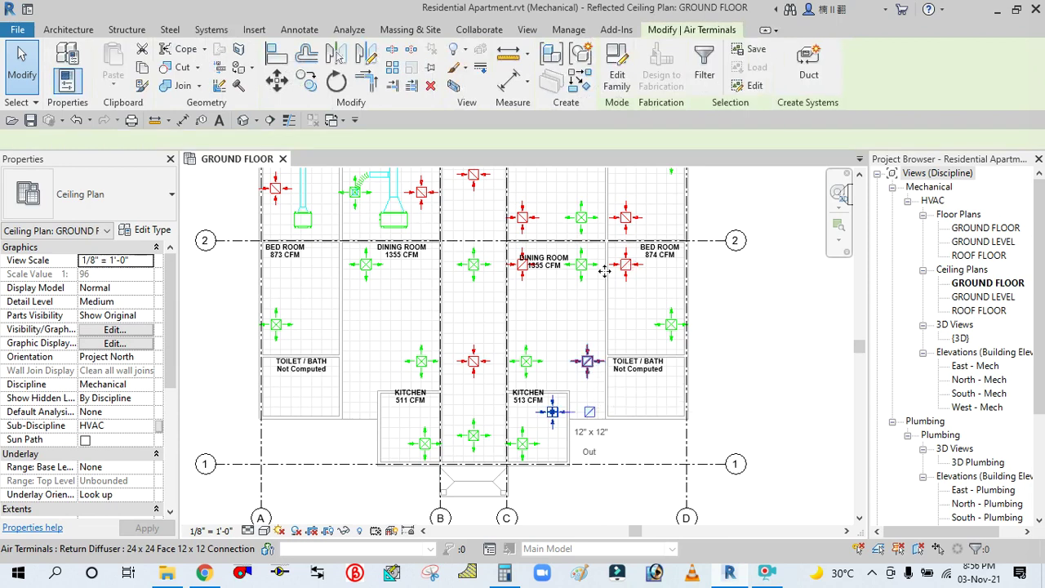
{"action": "left_click", "coordinate": [525, 269], "text": "ctrl"}
{"action": "left_click", "coordinate": [552, 361], "text": "ctrl"}
{"action": "scroll", "coordinate": [552, 362], "scroll_direction": "down", "scroll_amount": 2}
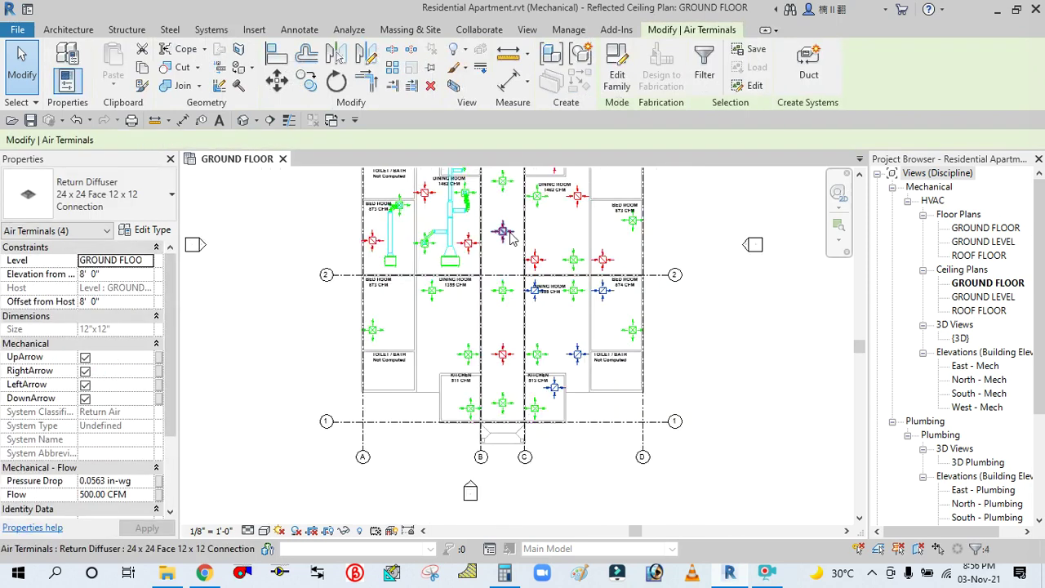
{"action": "left_click", "coordinate": [367, 54]}
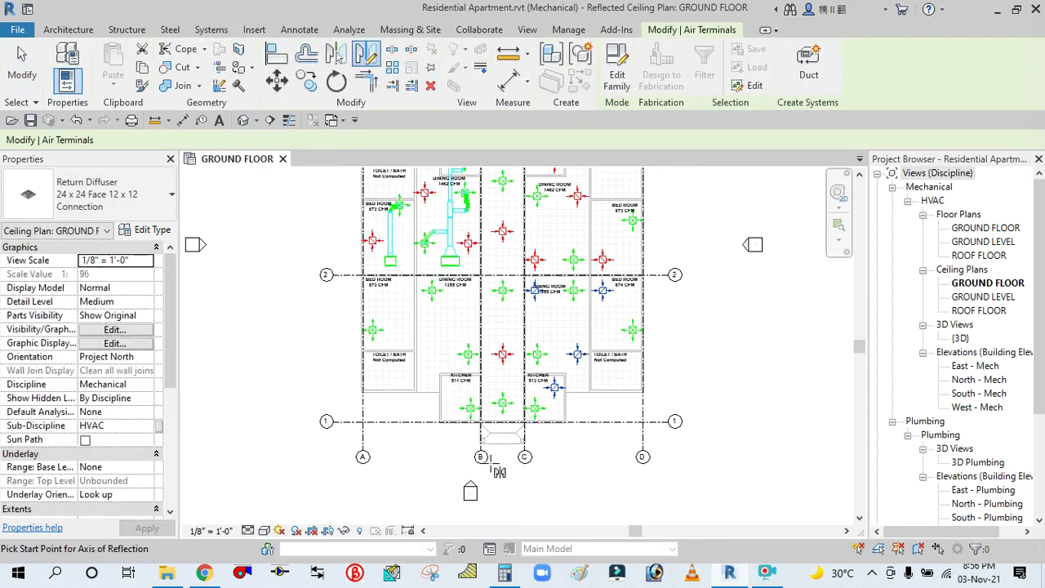
{"action": "scroll", "coordinate": [491, 462], "scroll_direction": "up", "scroll_amount": 2}
{"action": "scroll", "coordinate": [505, 439], "scroll_direction": "up", "scroll_amount": 2}
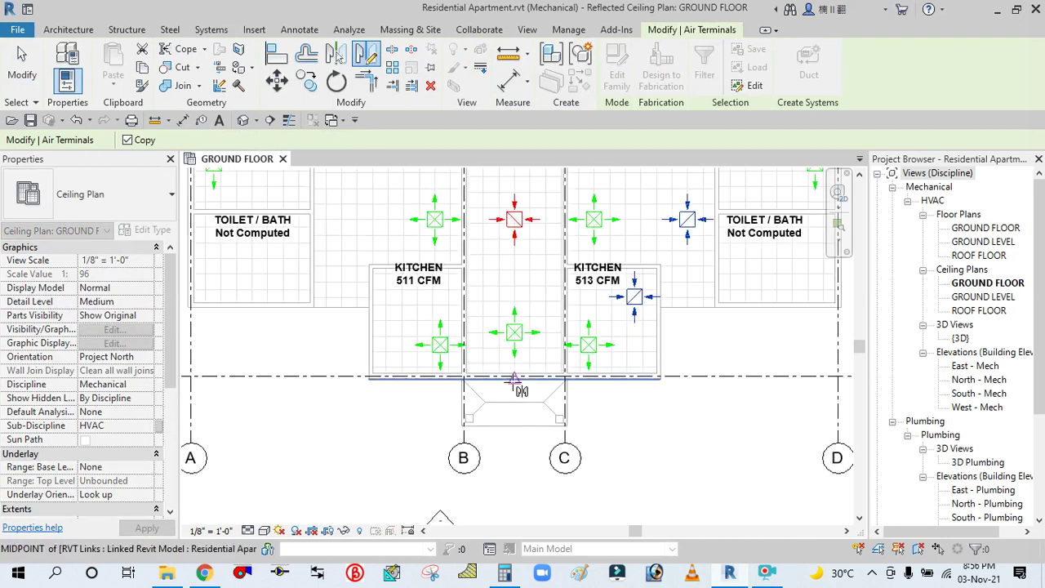
{"action": "left_click", "coordinate": [514, 379]}
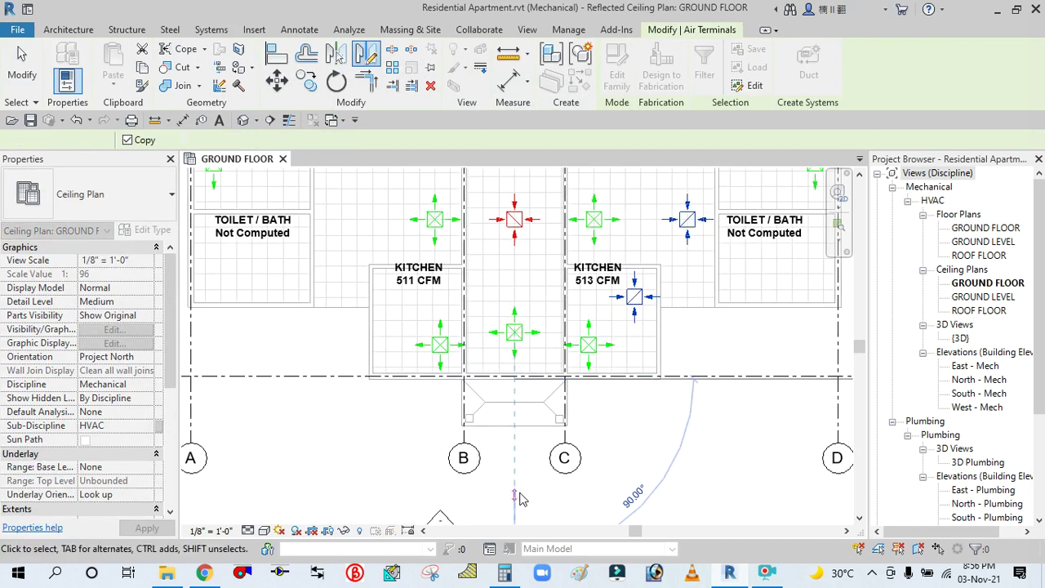
{"action": "left_click", "coordinate": [521, 496]}
{"action": "key", "text": "Escape"}
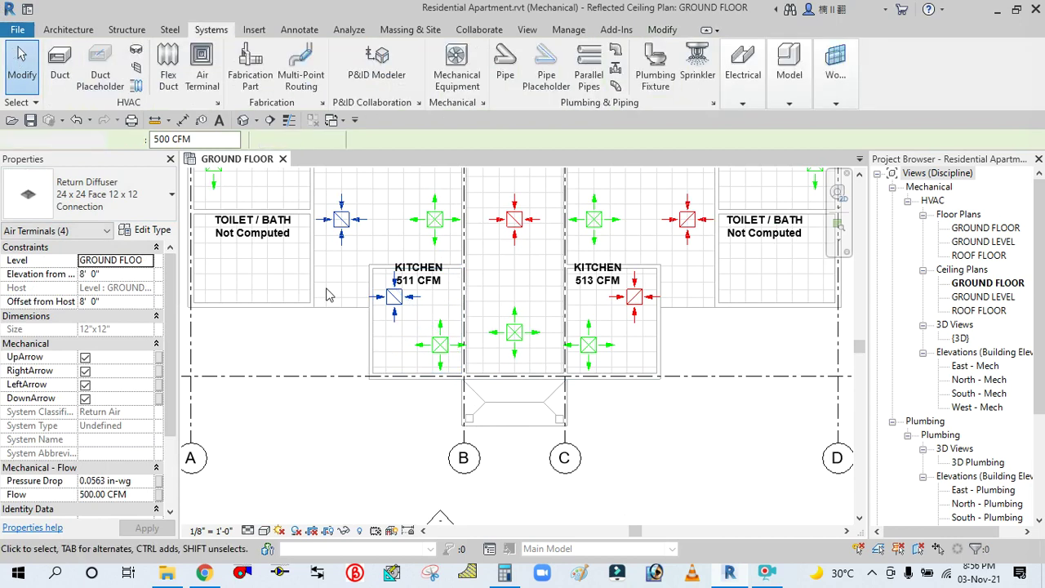
{"action": "scroll", "coordinate": [343, 354], "scroll_direction": "down", "scroll_amount": 4}
{"action": "scroll", "coordinate": [336, 369], "scroll_direction": "up", "scroll_amount": 1}
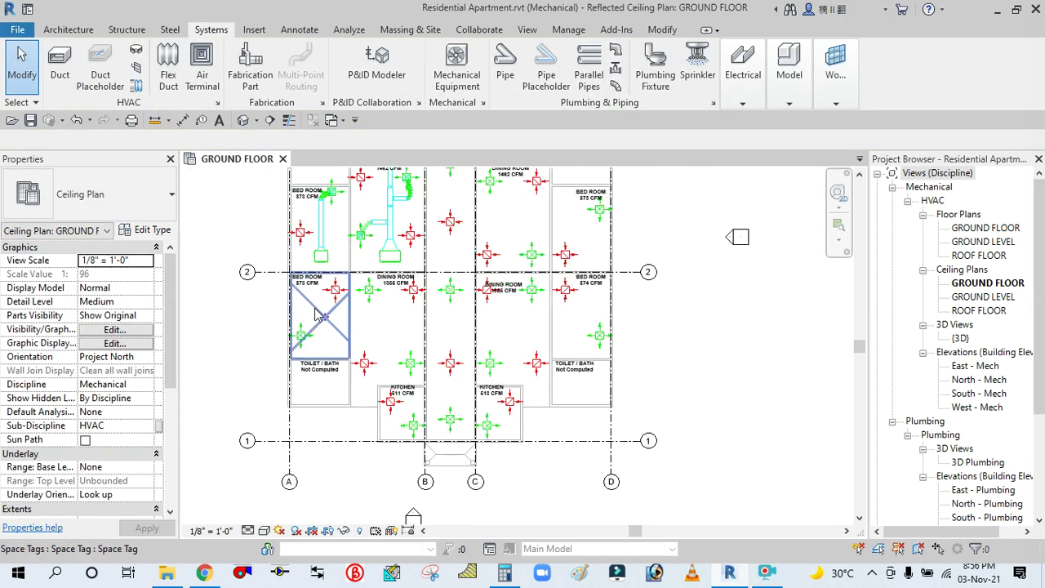
{"action": "scroll", "coordinate": [336, 369], "scroll_direction": "up", "scroll_amount": 2}
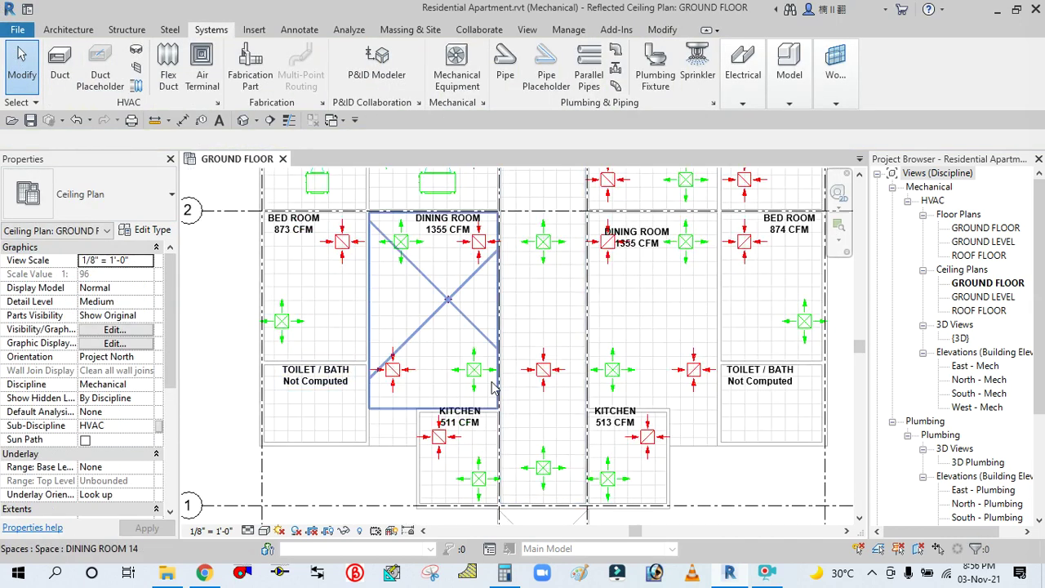
{"action": "scroll", "coordinate": [392, 326], "scroll_direction": "down", "scroll_amount": 2}
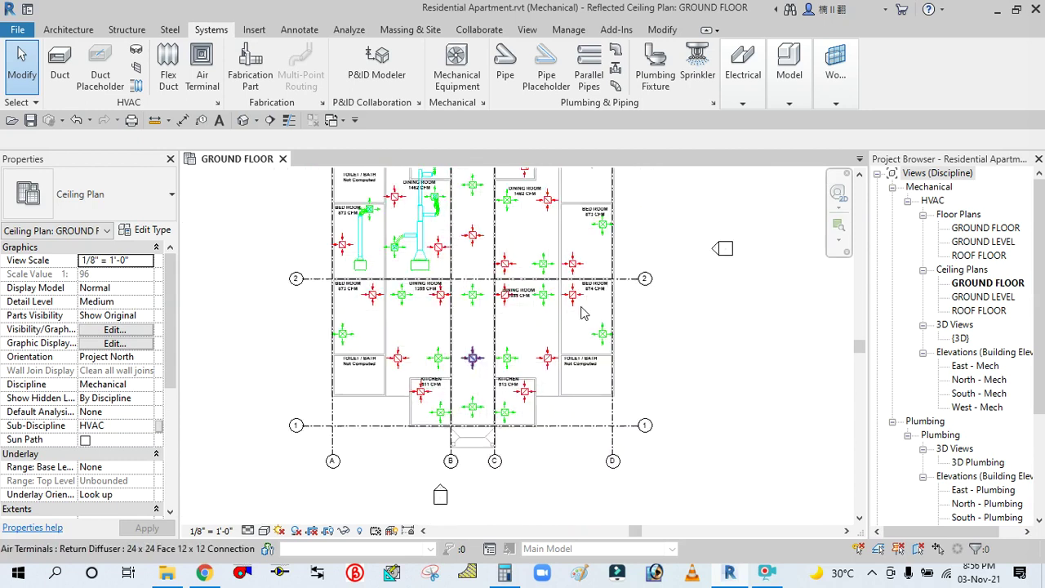
{"action": "scroll", "coordinate": [651, 267], "scroll_direction": "up", "scroll_amount": 2}
{"action": "middle_click_drag", "start_coordinate": [653, 319], "coordinate": [689, 393]}
{"action": "scroll", "coordinate": [674, 363], "scroll_direction": "up", "scroll_amount": 1}
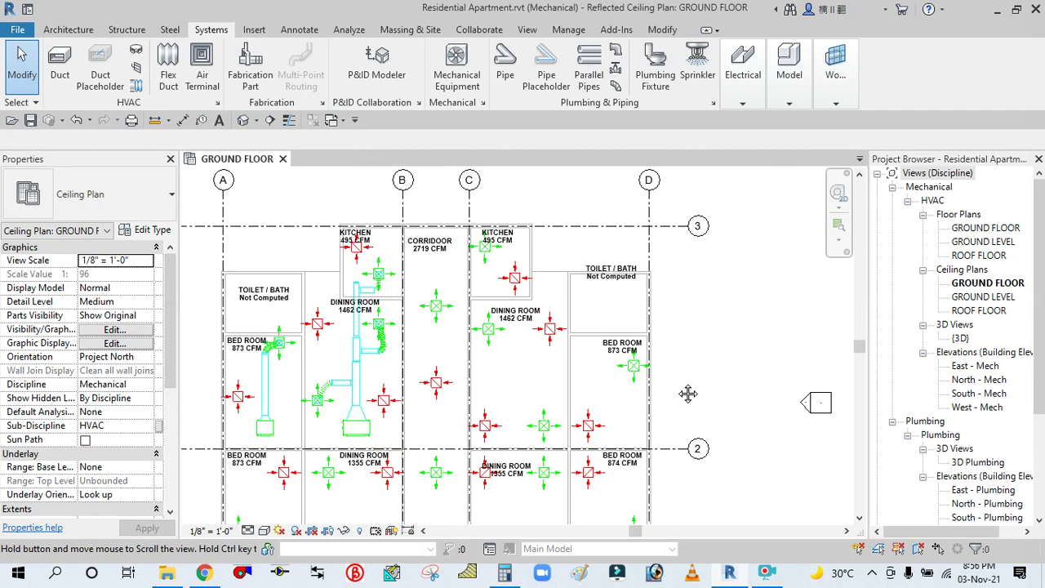
{"action": "middle_click_drag", "start_coordinate": [682, 351], "coordinate": [658, 321]}
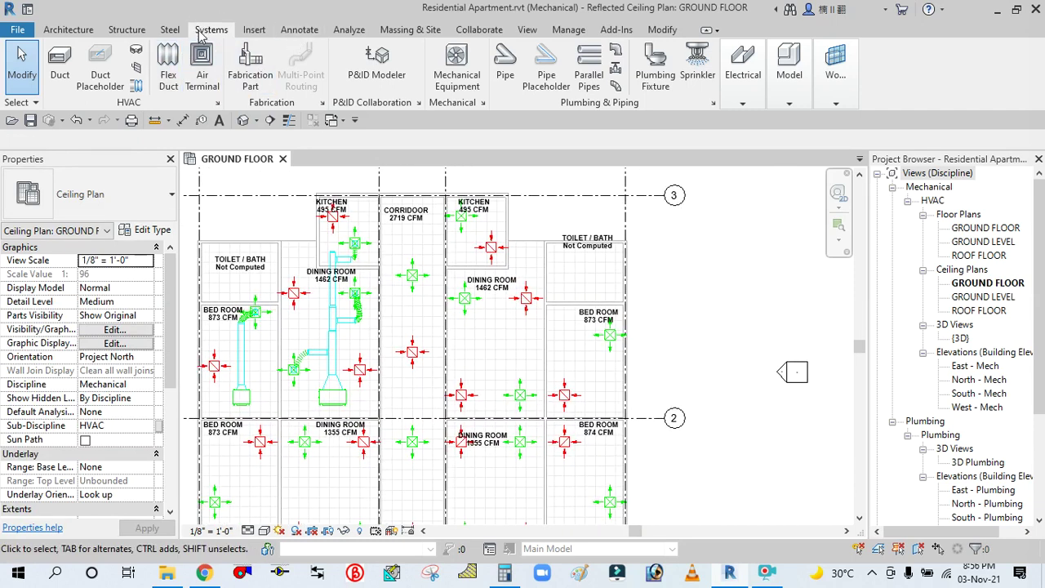
Step: Start placing mechanical equipment of type Fan Coil Unit - Ceiling Ducted - CHW 2000 CFM
{"action": "left_click", "coordinate": [456, 65]}
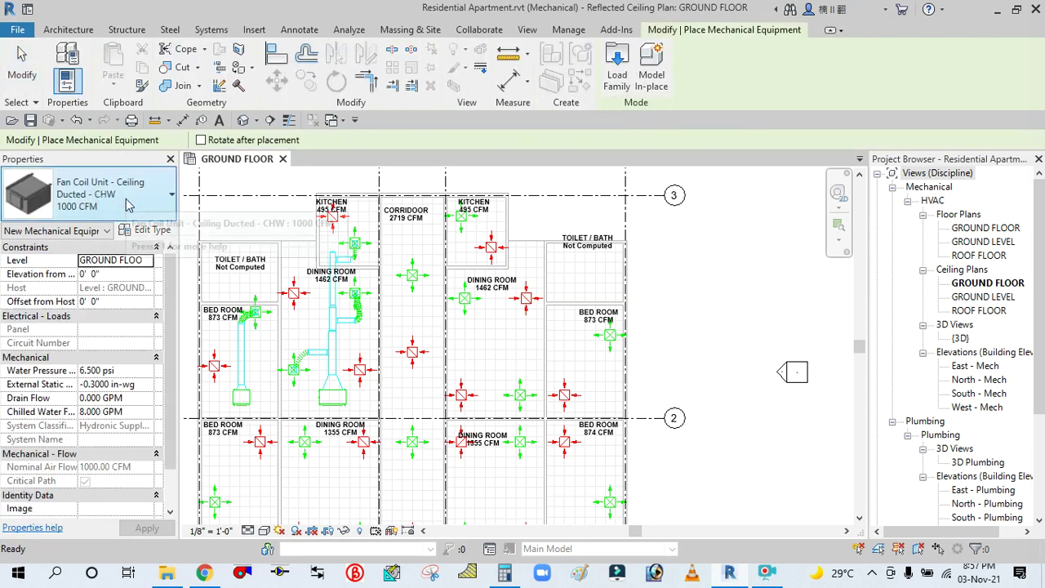
{"action": "left_click", "coordinate": [114, 200]}
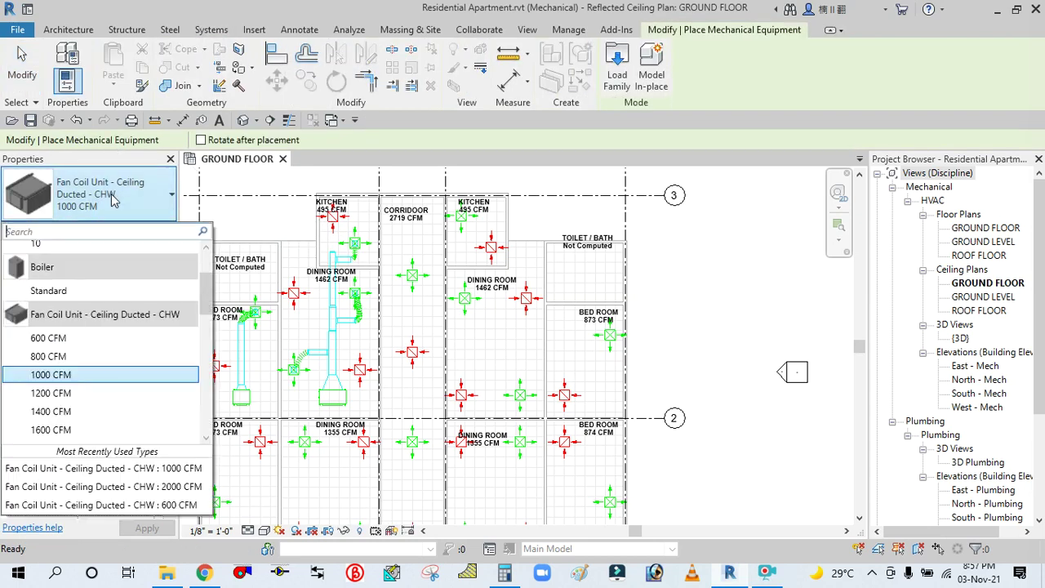
{"action": "left_click", "coordinate": [165, 201]}
{"action": "left_click", "coordinate": [167, 201]}
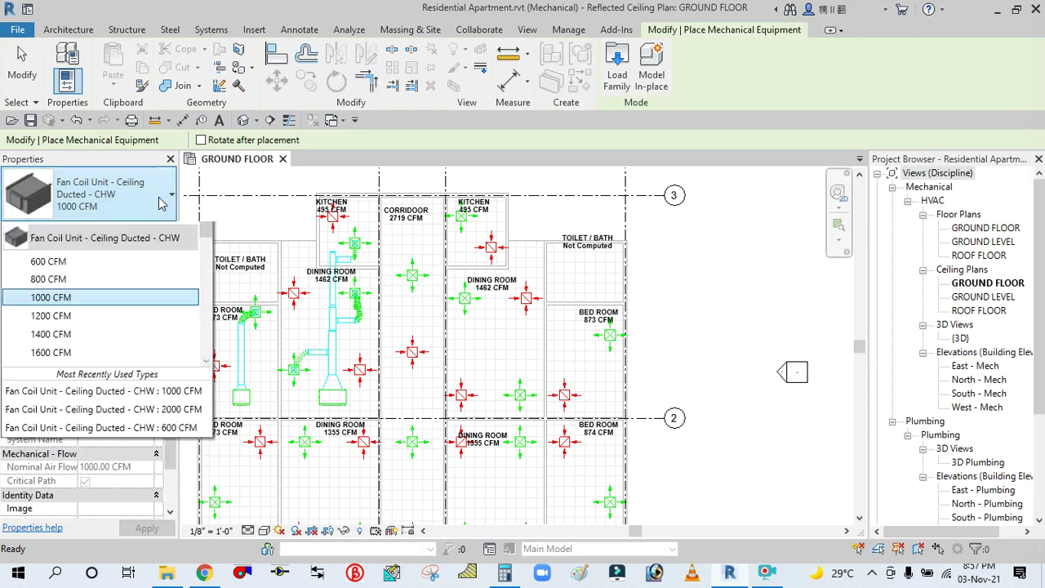
{"action": "scroll", "coordinate": [73, 429], "scroll_direction": "down", "scroll_amount": 3}
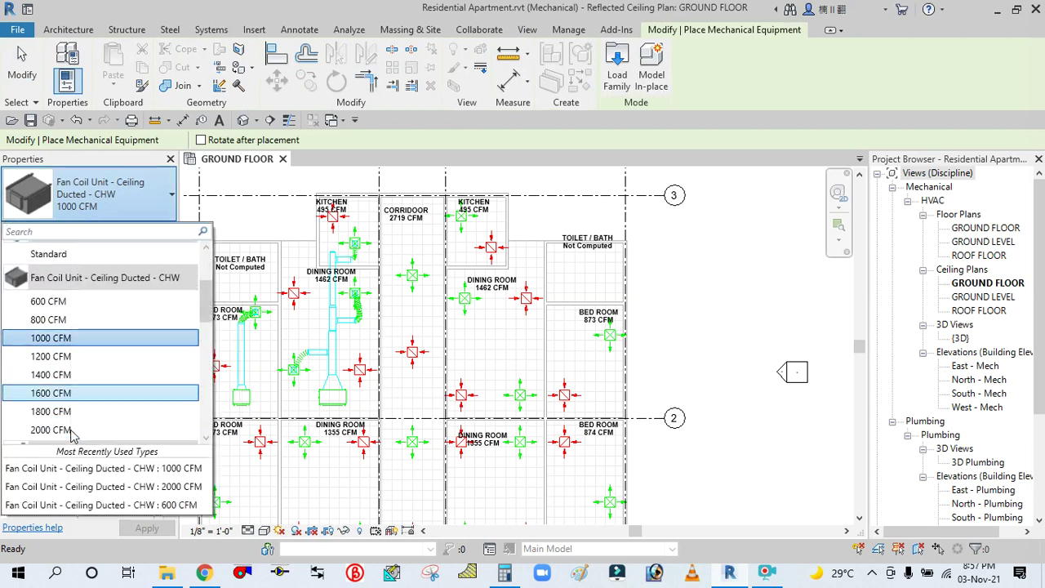
{"action": "left_click", "coordinate": [73, 356]}
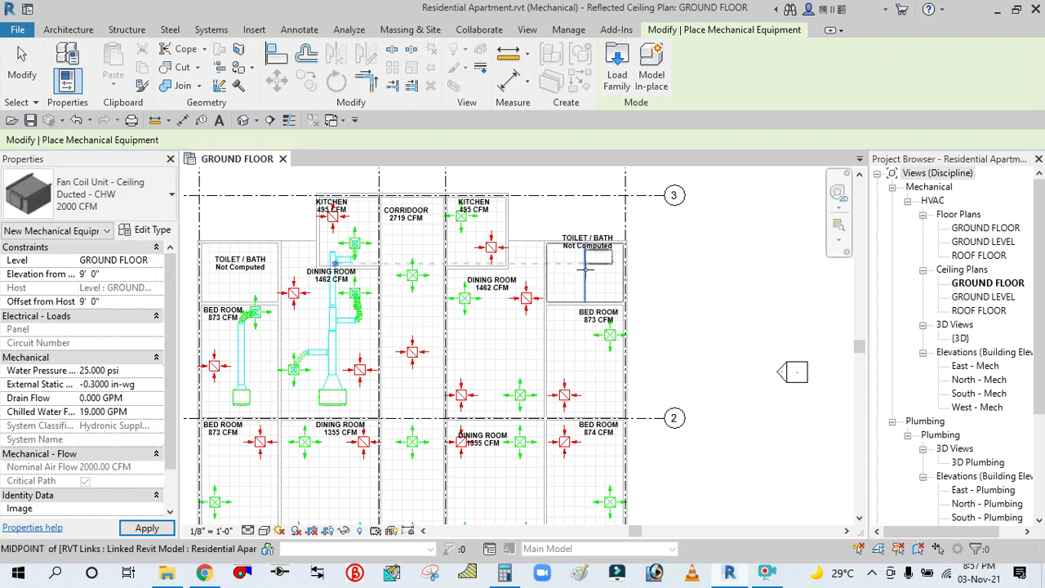
{"action": "scroll", "coordinate": [582, 301], "scroll_direction": "up", "scroll_amount": 3}
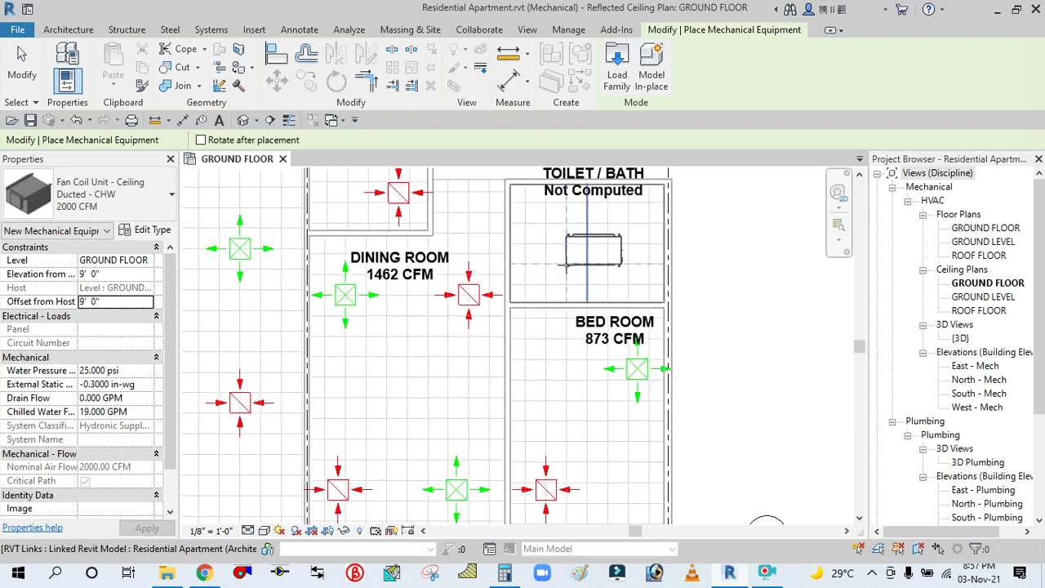
Step: Place a fan coil unit in the upper Toilet / Bath and a rotated one in the lower
{"action": "left_click", "coordinate": [520, 270]}
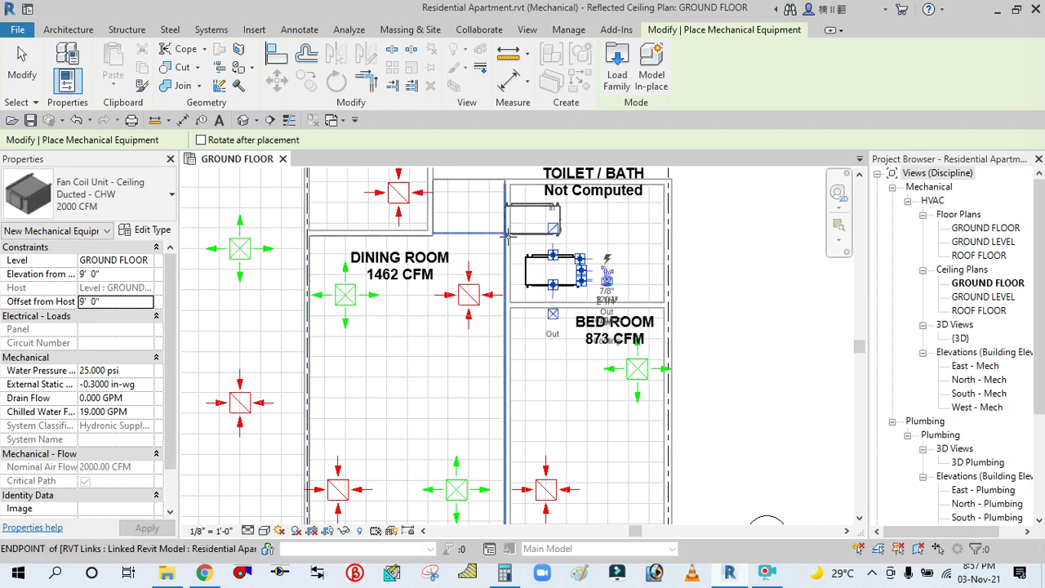
{"action": "scroll", "coordinate": [668, 362], "scroll_direction": "down", "scroll_amount": 3}
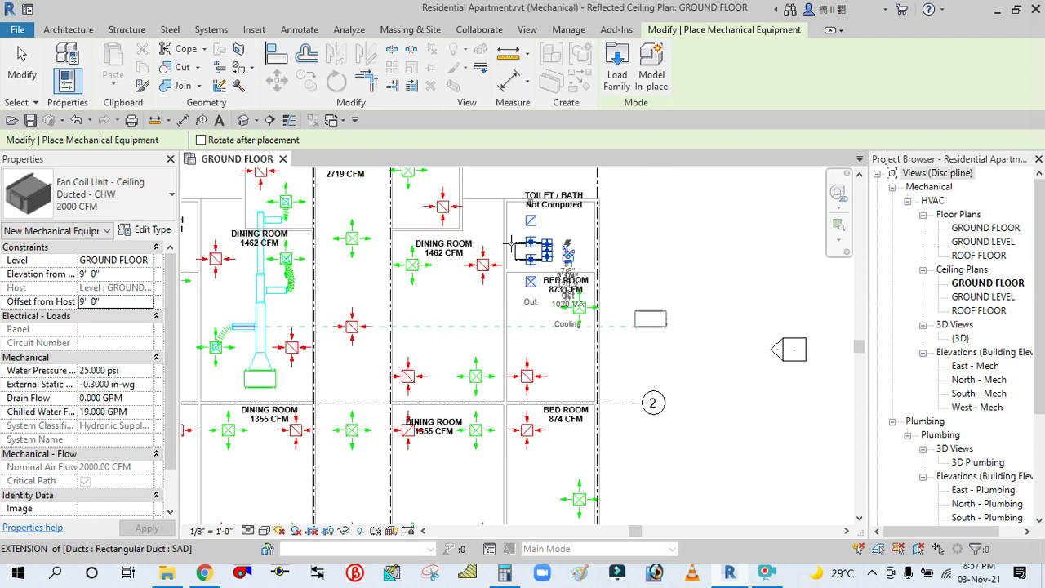
{"action": "middle_click_drag", "start_coordinate": [653, 346], "coordinate": [627, 250]}
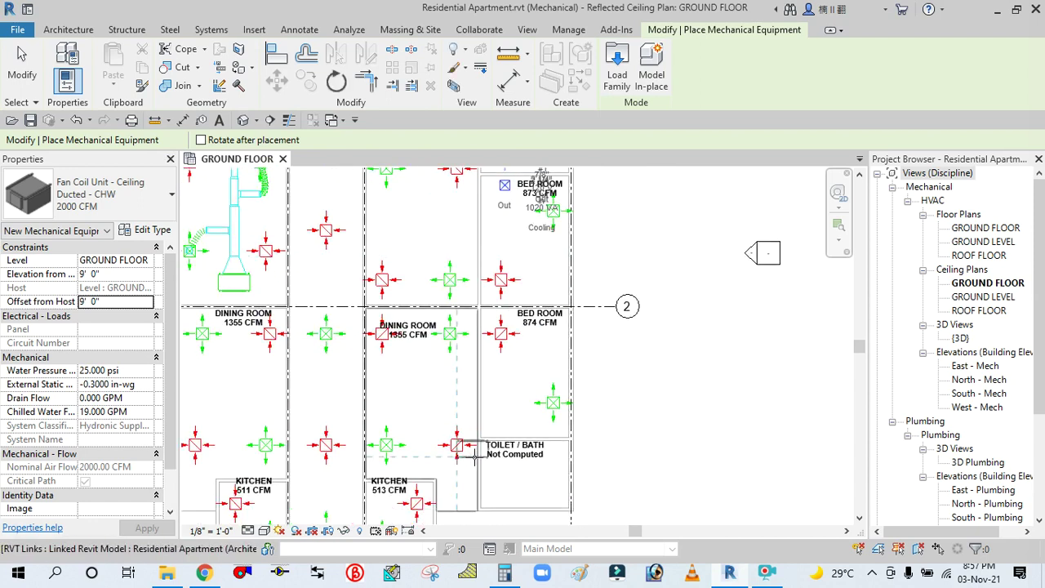
{"action": "scroll", "coordinate": [496, 474], "scroll_direction": "up", "scroll_amount": 2}
{"action": "key", "text": "space"}
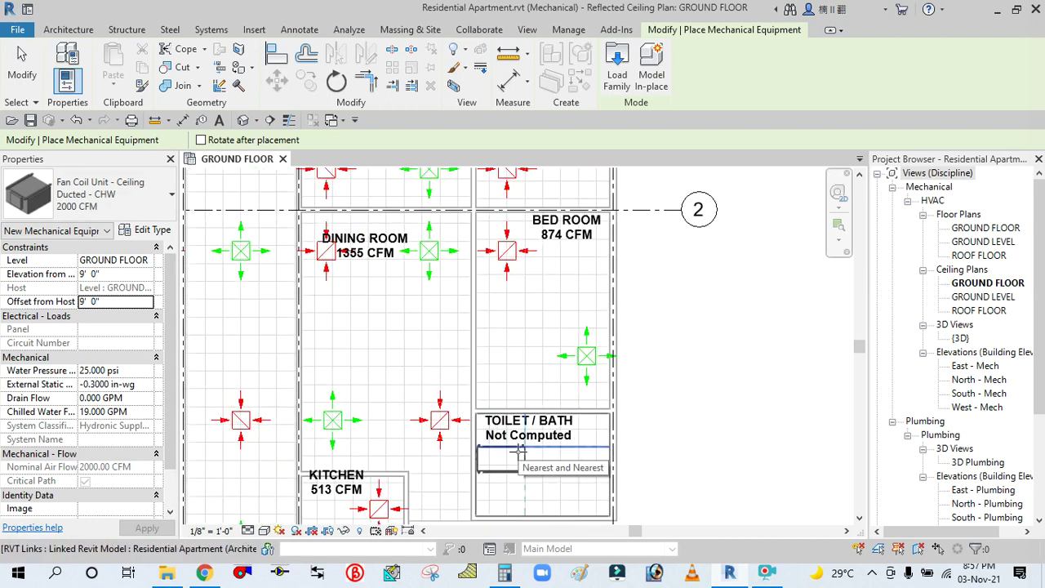
{"action": "left_click", "coordinate": [520, 450]}
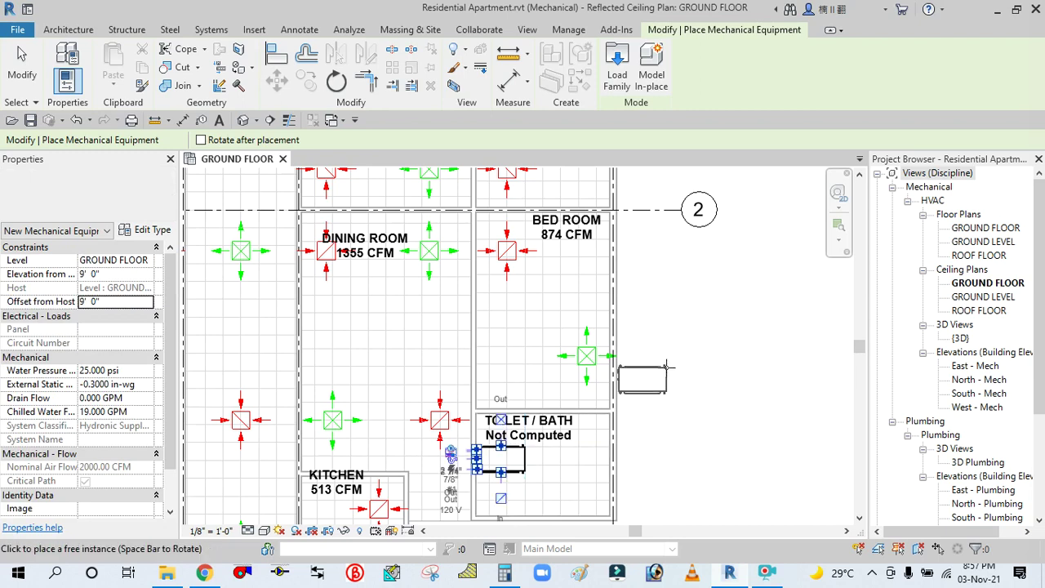
{"action": "scroll", "coordinate": [664, 374], "scroll_direction": "down", "scroll_amount": 5}
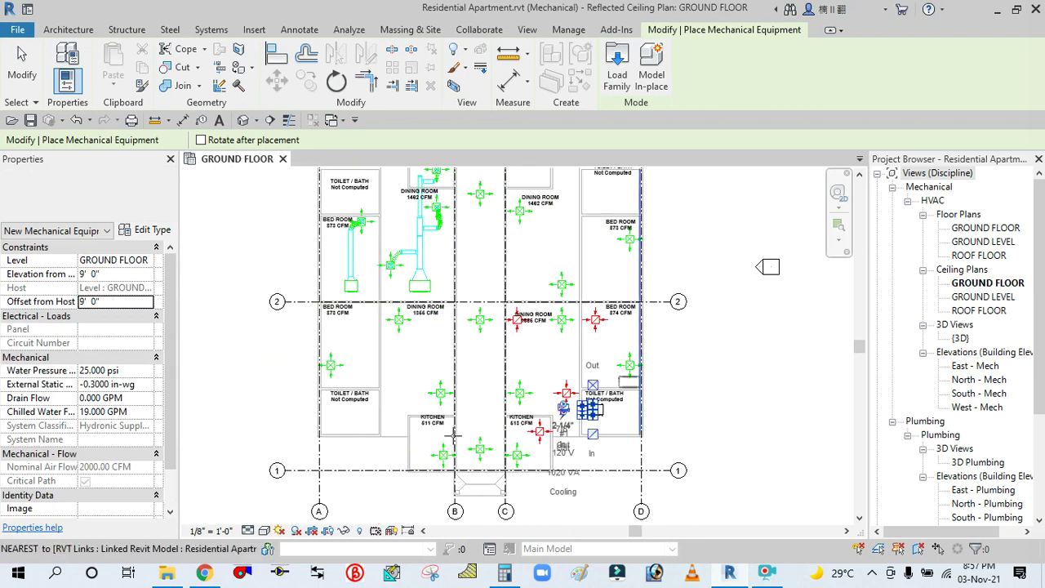
{"action": "scroll", "coordinate": [345, 406], "scroll_direction": "up", "scroll_amount": 6}
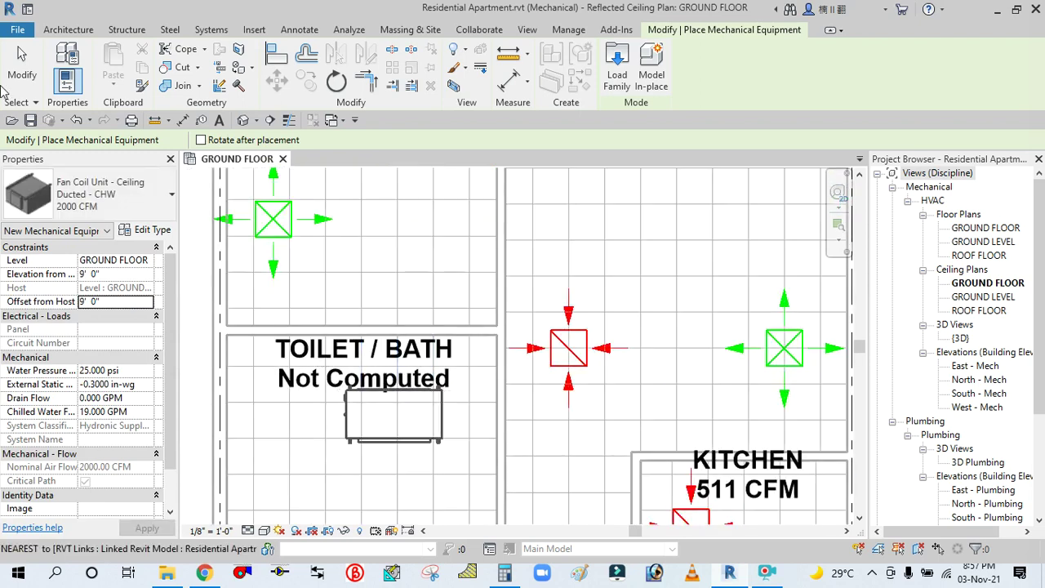
{"action": "left_click", "coordinate": [22, 65]}
{"action": "scroll", "coordinate": [394, 240], "scroll_direction": "down", "scroll_amount": 1}
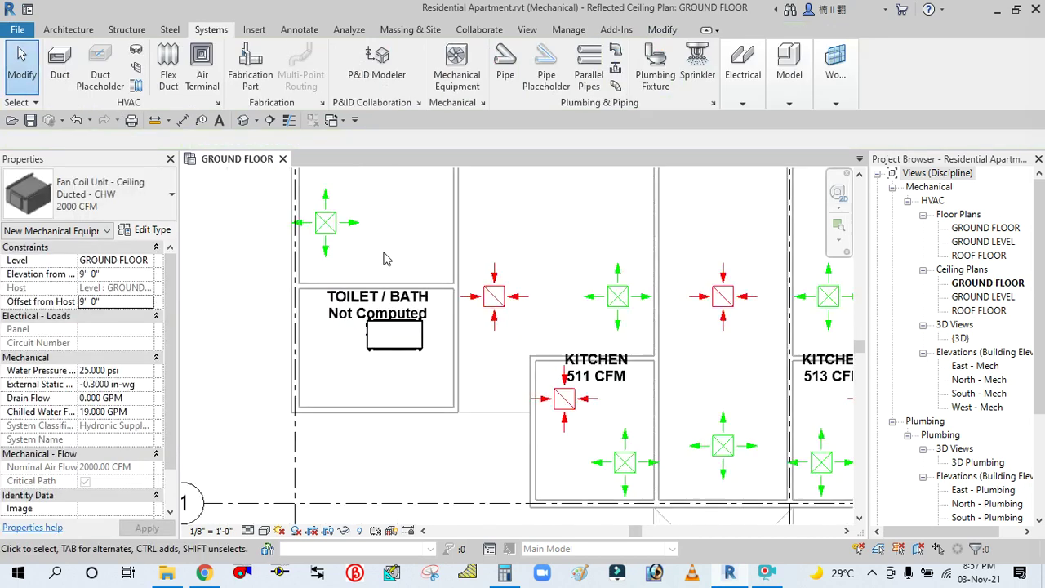
Step: Move the first TOILET / BATH space tag down into the lower part of its room
{"action": "left_click", "coordinate": [357, 311]}
{"action": "left_click", "coordinate": [353, 325]}
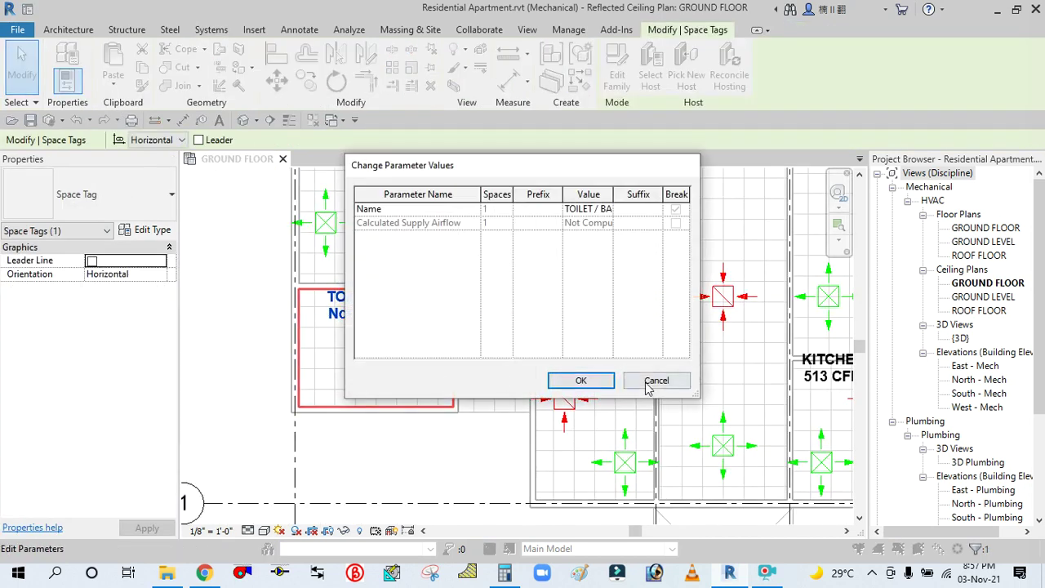
{"action": "left_click", "coordinate": [656, 381]}
{"action": "left_click", "coordinate": [384, 323]}
{"action": "left_click", "coordinate": [656, 380]}
{"action": "key", "text": "Escape"}
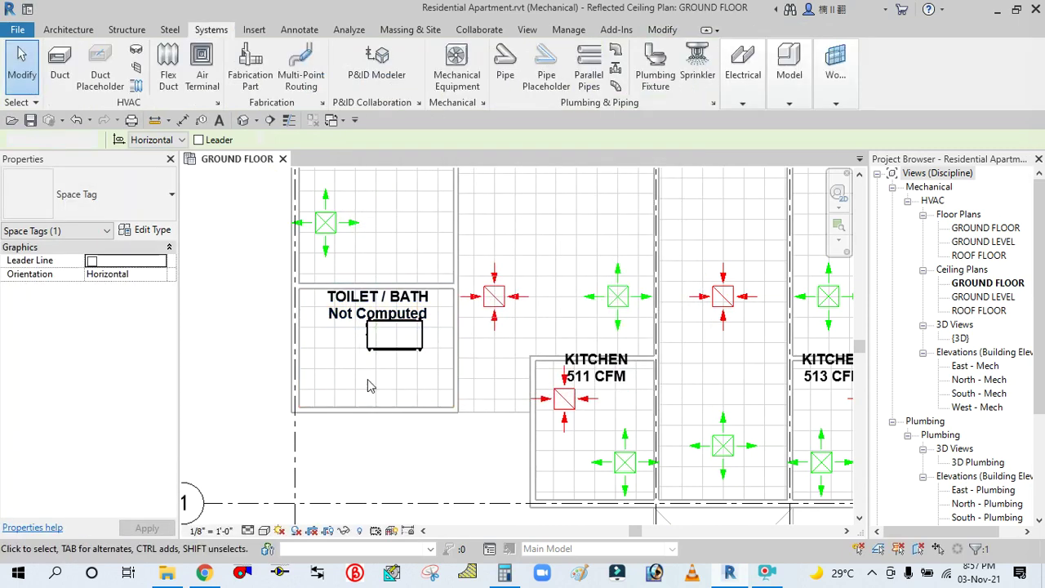
{"action": "left_click_drag", "start_coordinate": [347, 344], "coordinate": [347, 395]}
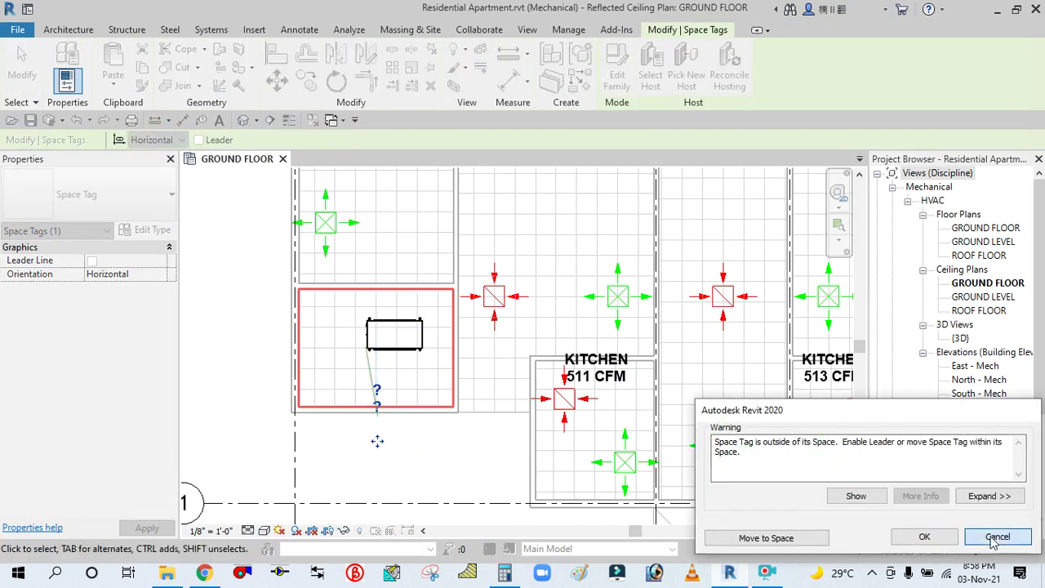
{"action": "left_click", "coordinate": [996, 537]}
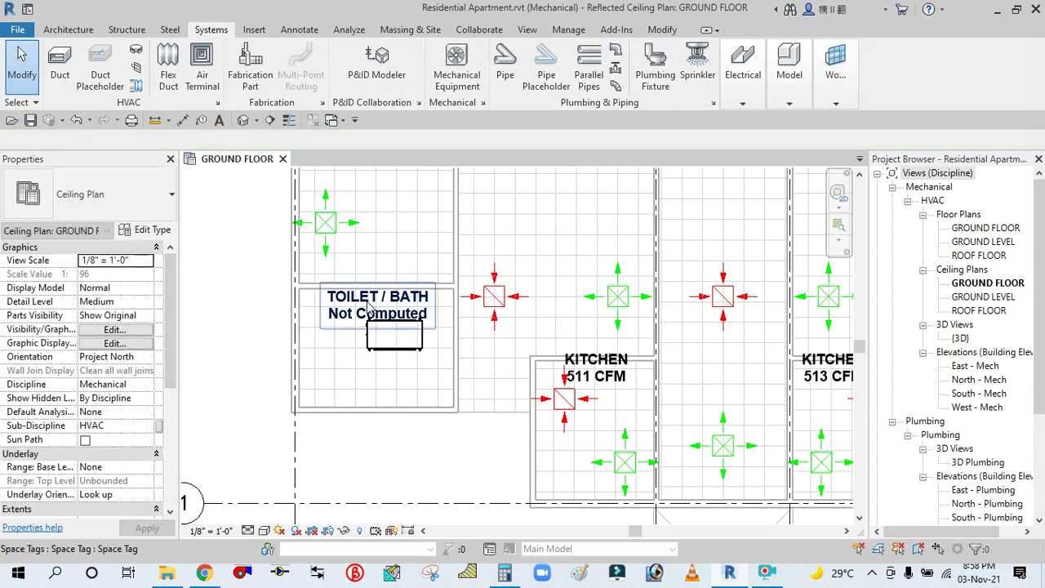
{"action": "left_click", "coordinate": [360, 325]}
{"action": "left_click_drag", "start_coordinate": [344, 365], "coordinate": [354, 426]}
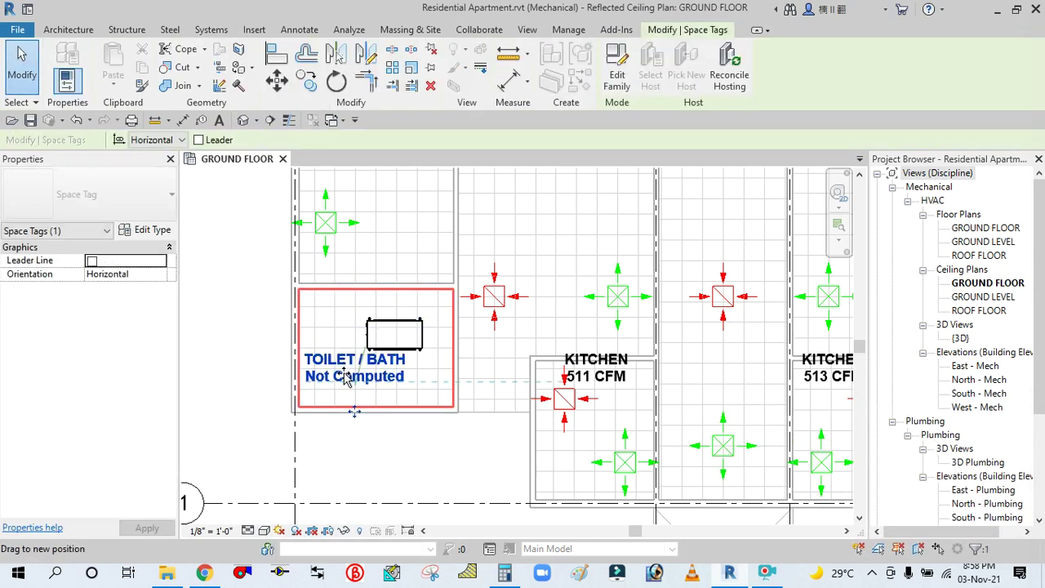
{"action": "left_click", "coordinate": [332, 450]}
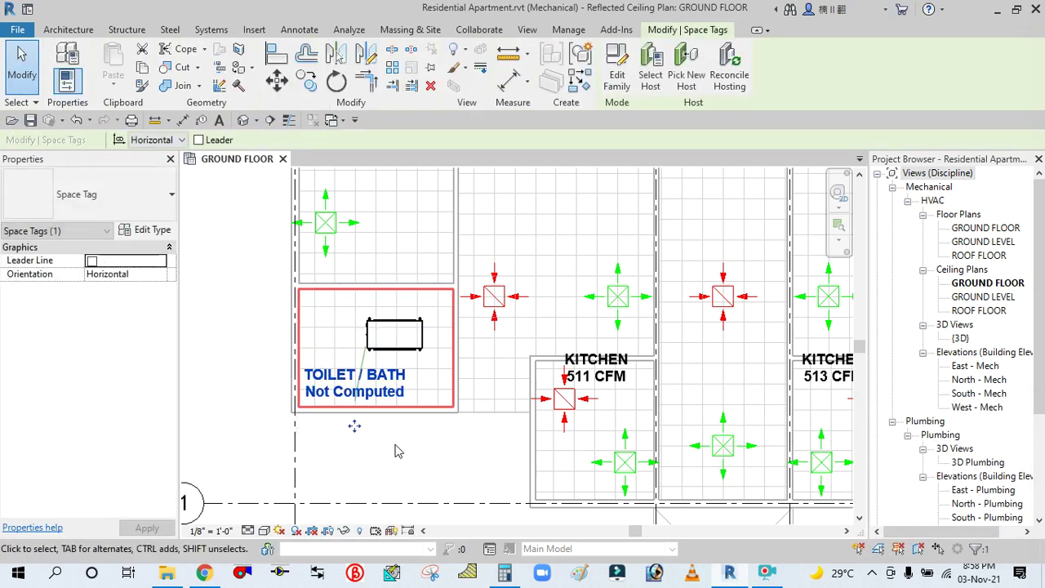
Step: Move the other TOILET / BATH space tag to the lower right of its room
{"action": "scroll", "coordinate": [331, 445], "scroll_direction": "down", "scroll_amount": 3}
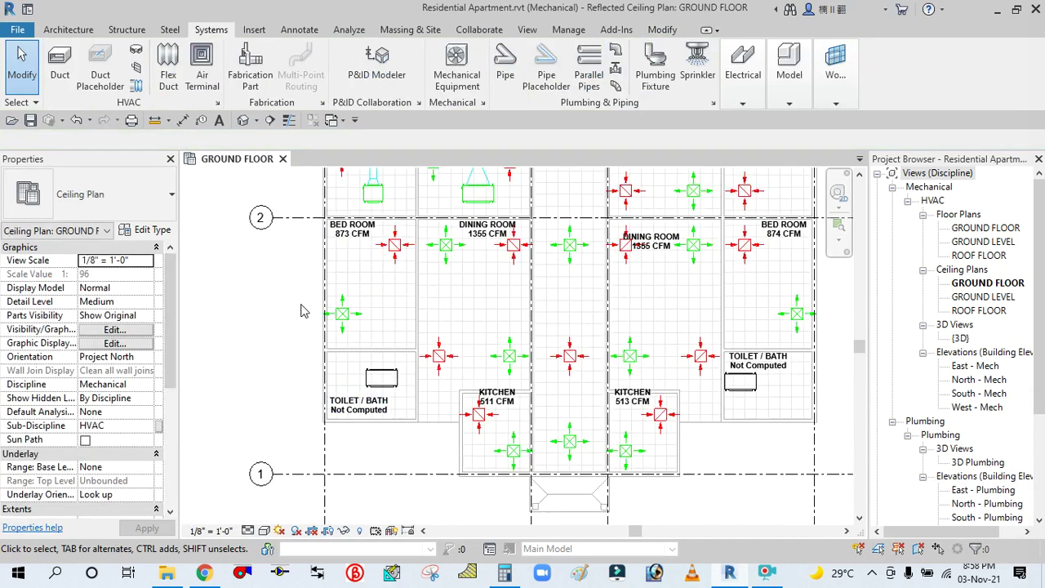
{"action": "scroll", "coordinate": [304, 311], "scroll_direction": "down", "scroll_amount": 2}
{"action": "scroll", "coordinate": [670, 353], "scroll_direction": "up", "scroll_amount": 4}
{"action": "middle_click_drag", "start_coordinate": [653, 352], "coordinate": [661, 349]}
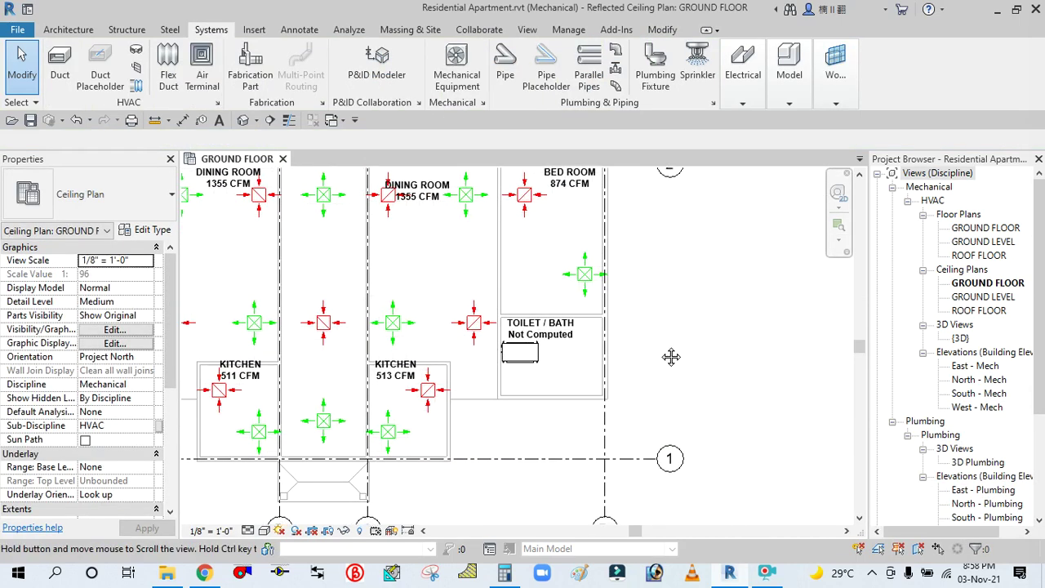
{"action": "left_click", "coordinate": [571, 342]}
{"action": "mouse_move", "coordinate": [588, 382]}
{"action": "left_mouse_down"}
{"action": "mouse_move", "coordinate": [603, 381]}
{"action": "mouse_move", "coordinate": [579, 356]}
{"action": "mouse_move", "coordinate": [601, 395]}
{"action": "left_mouse_up"}
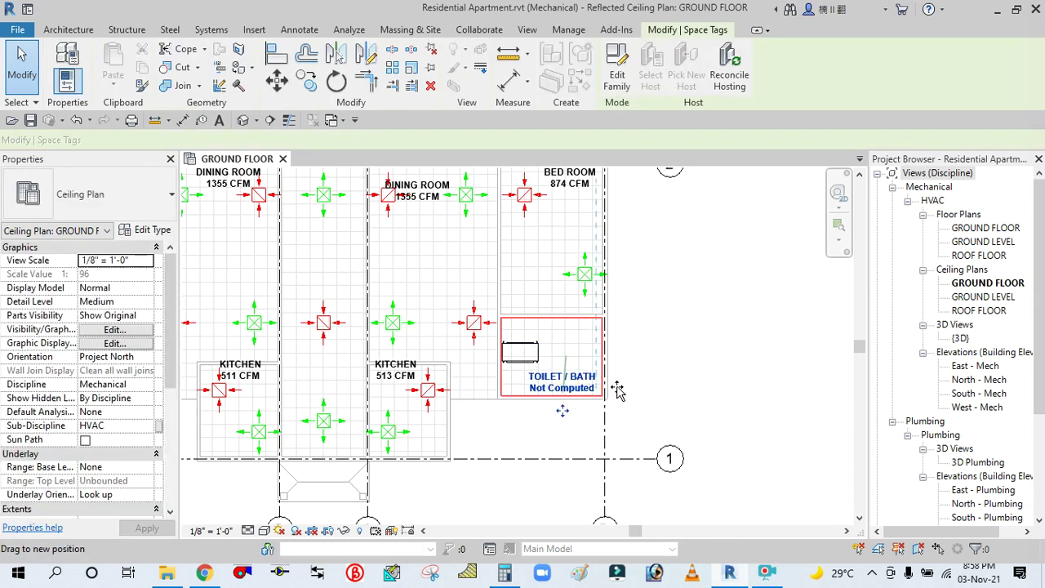
{"action": "left_click", "coordinate": [666, 377]}
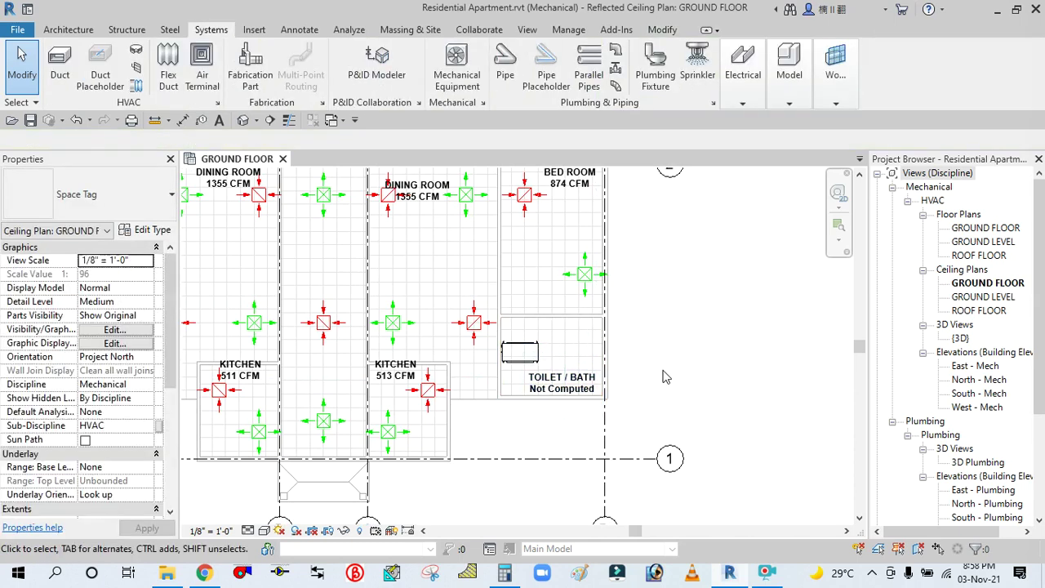
{"action": "scroll", "coordinate": [666, 376], "scroll_direction": "down", "scroll_amount": 2}
{"action": "middle_click_drag", "start_coordinate": [678, 400], "coordinate": [691, 507]}
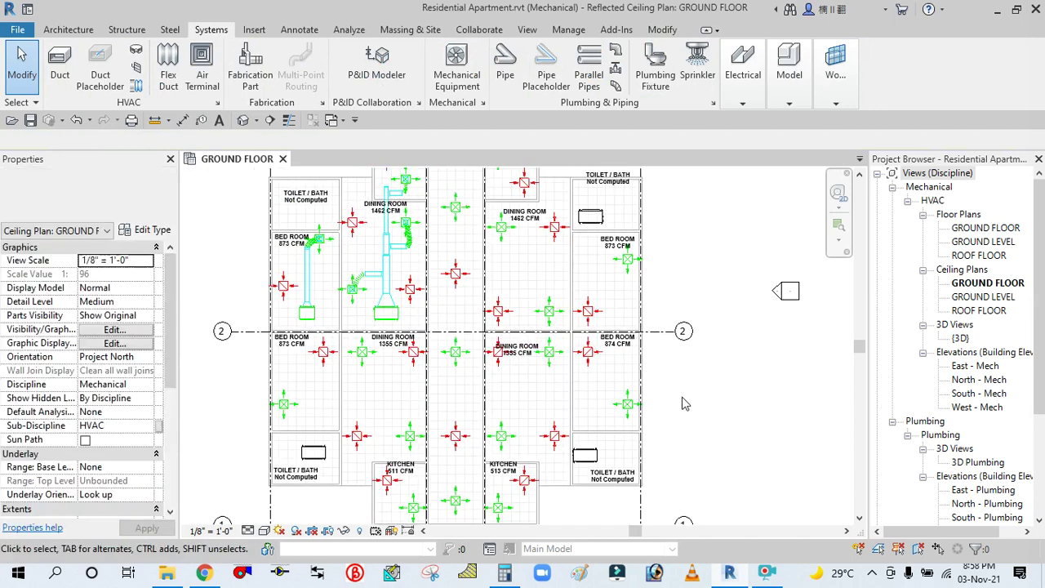
{"action": "middle_click_drag", "start_coordinate": [686, 427], "coordinate": [665, 379]}
{"action": "scroll", "coordinate": [677, 249], "scroll_direction": "up", "scroll_amount": 2}
{"action": "middle_click_drag", "start_coordinate": [676, 249], "coordinate": [688, 271]}
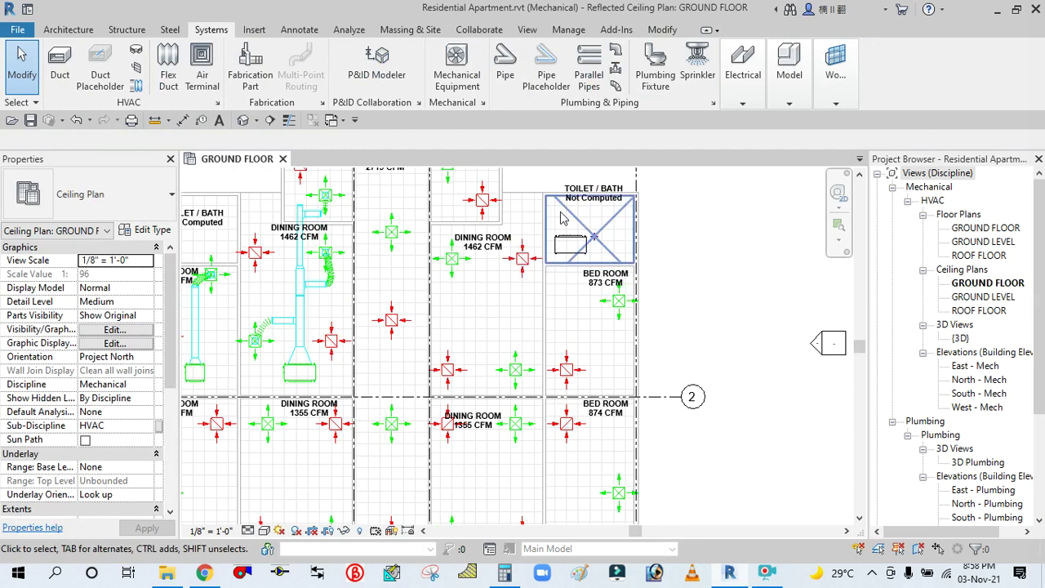
{"action": "left_click", "coordinate": [60, 66]}
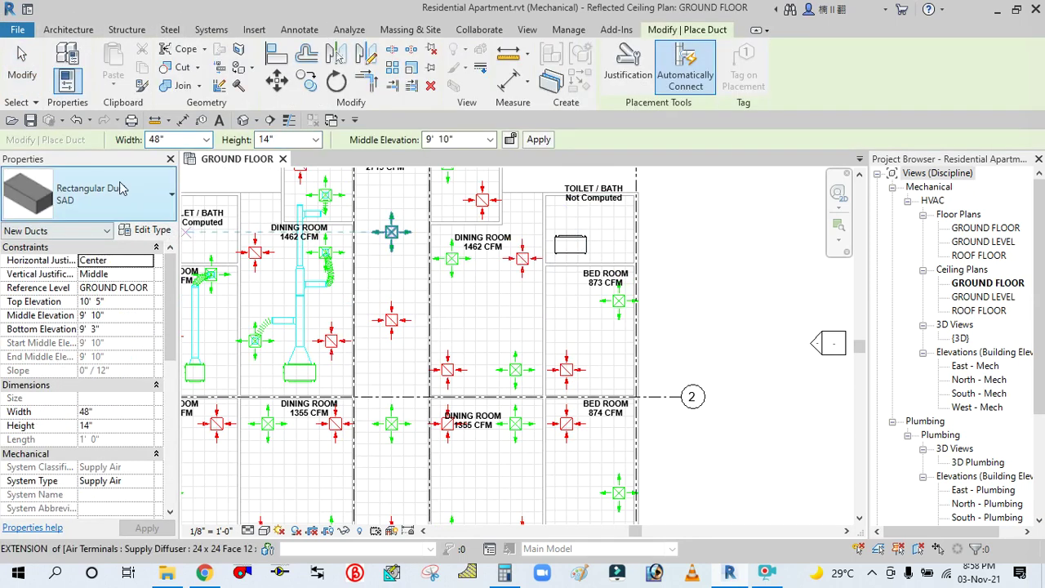
Step: Start a 16" wide by 12" high duct at the fan coil unit
{"action": "scroll", "coordinate": [564, 260], "scroll_direction": "up", "scroll_amount": 3}
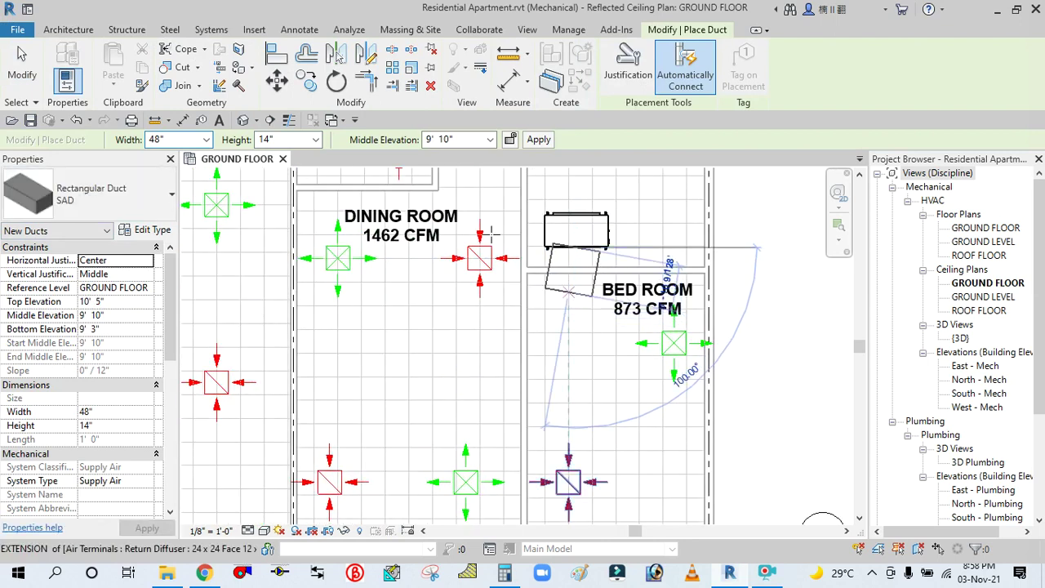
{"action": "left_click", "coordinate": [577, 245]}
{"action": "left_click", "coordinate": [205, 140]}
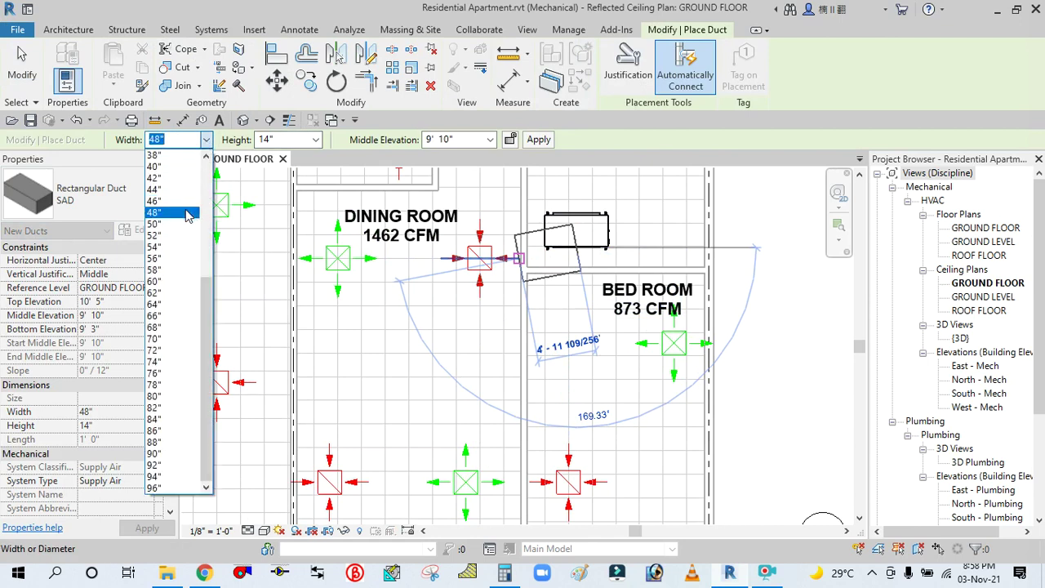
{"action": "scroll", "coordinate": [187, 215], "scroll_direction": "up", "scroll_amount": 6}
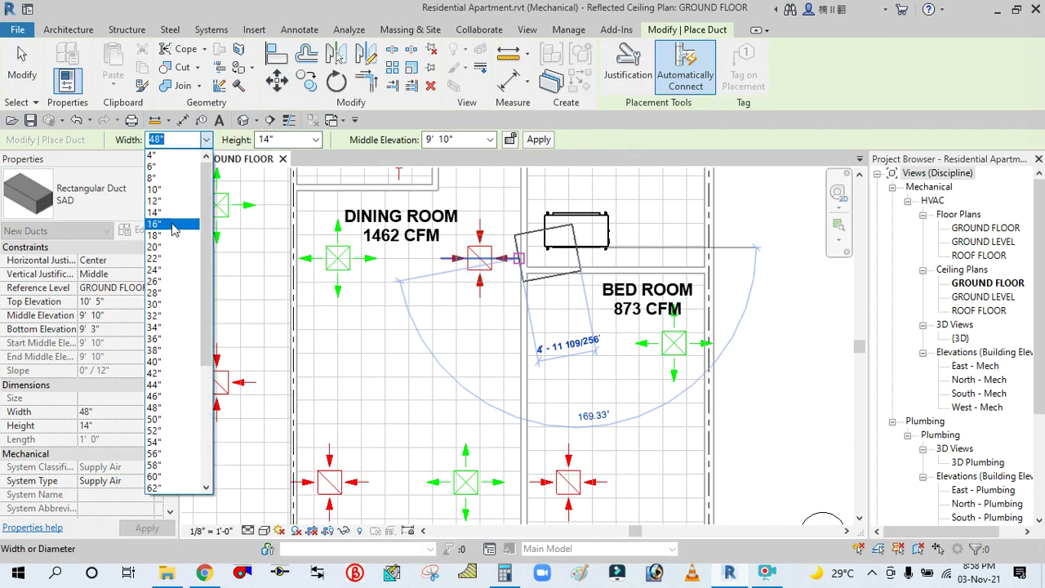
{"action": "left_click", "coordinate": [173, 225]}
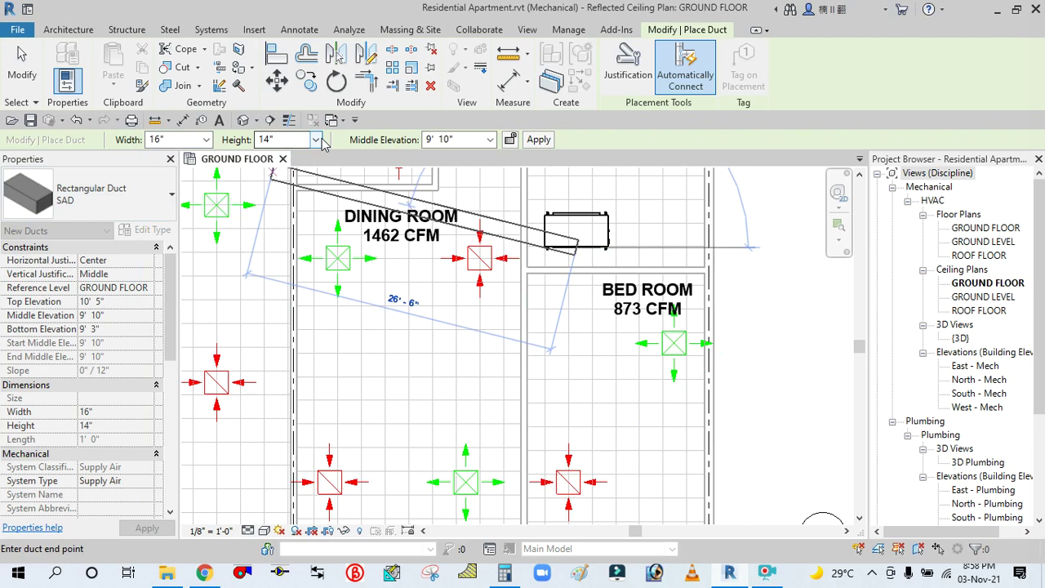
{"action": "left_click", "coordinate": [316, 141]}
{"action": "scroll", "coordinate": [283, 212], "scroll_direction": "up", "scroll_amount": 2}
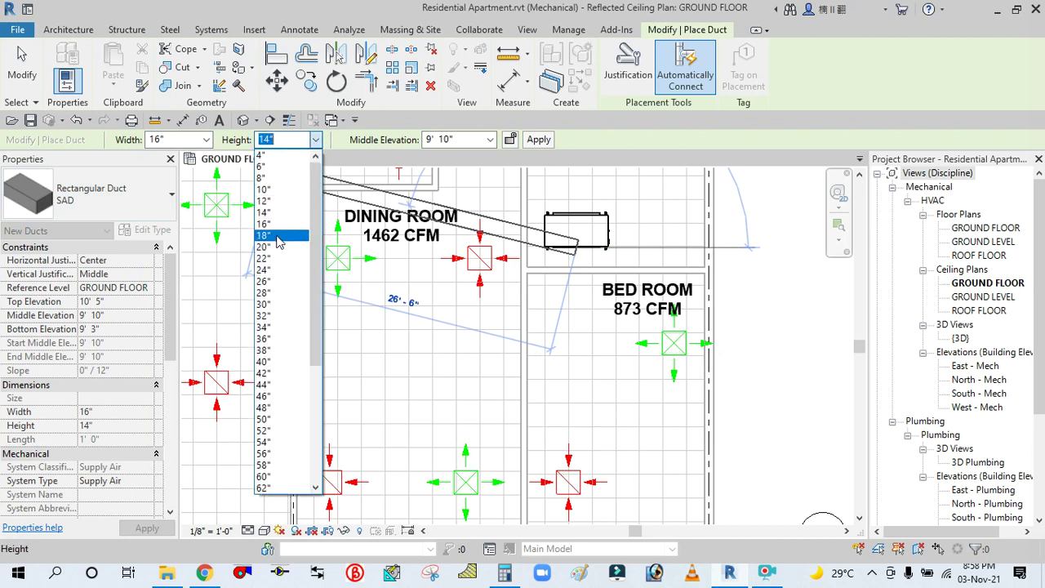
{"action": "left_click", "coordinate": [276, 203]}
Step: Draw the duct down from the fan coil unit, then angle it at 45°
{"action": "middle_click_drag", "start_coordinate": [590, 371], "coordinate": [582, 209]}
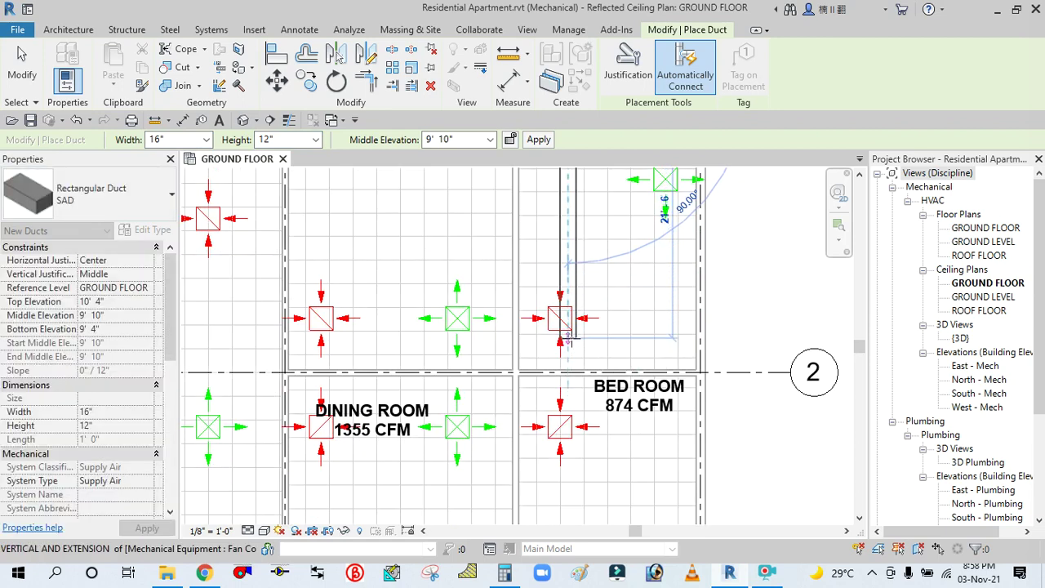
{"action": "scroll", "coordinate": [570, 340], "scroll_direction": "down", "scroll_amount": 2}
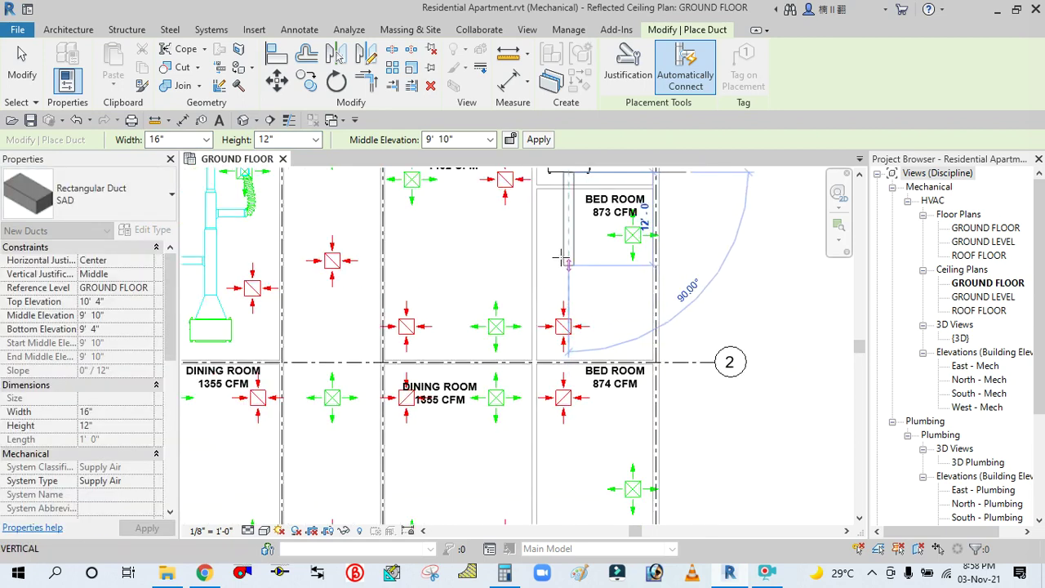
{"action": "scroll", "coordinate": [561, 258], "scroll_direction": "up", "scroll_amount": 2}
{"action": "scroll", "coordinate": [562, 257], "scroll_direction": "down", "scroll_amount": 1}
{"action": "scroll", "coordinate": [576, 292], "scroll_direction": "down", "scroll_amount": 2}
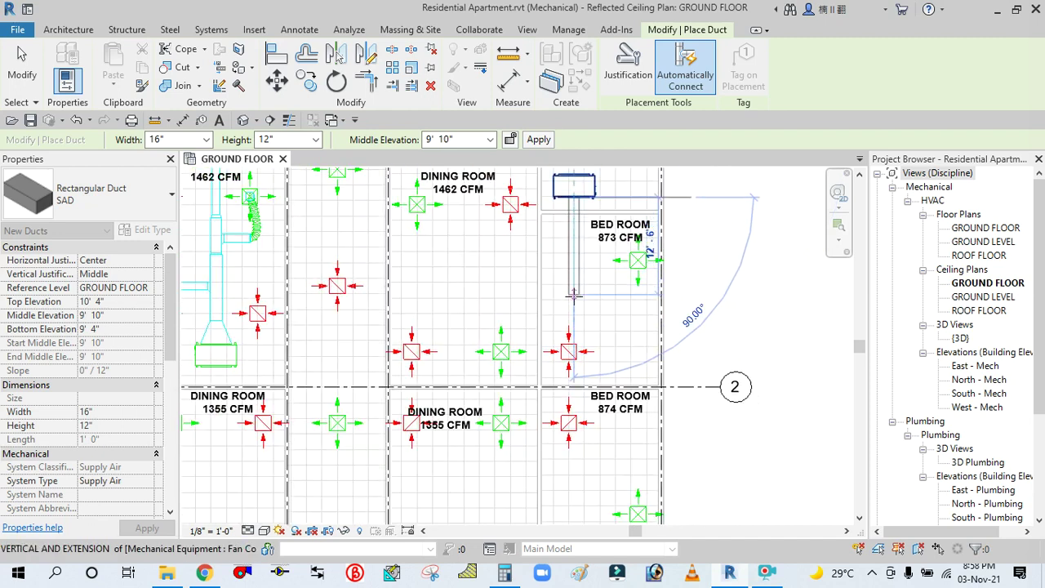
{"action": "left_click", "coordinate": [545, 337]}
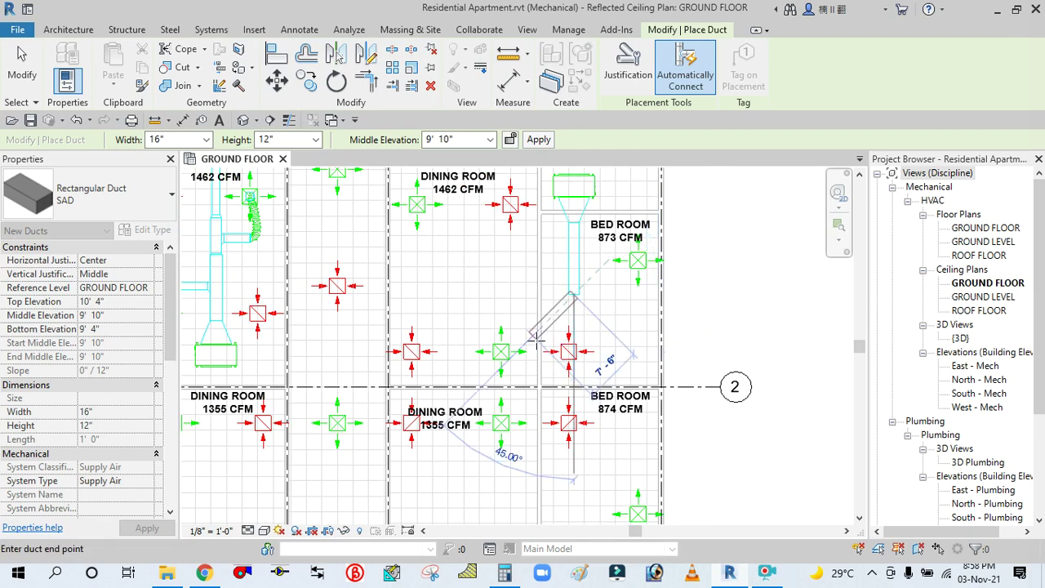
{"action": "scroll", "coordinate": [536, 342], "scroll_direction": "up", "scroll_amount": 2}
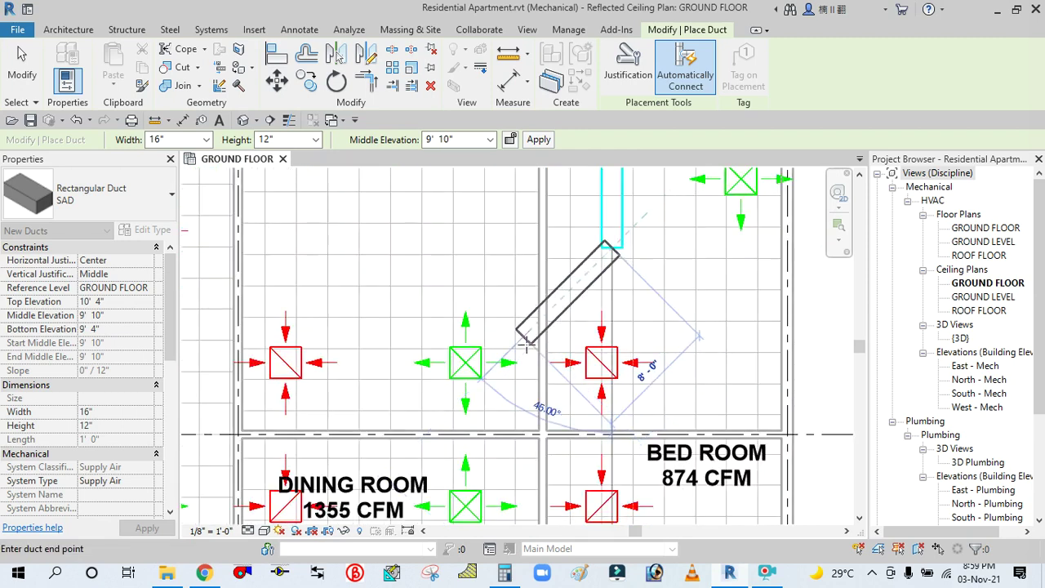
{"action": "right_click", "coordinate": [463, 264]}
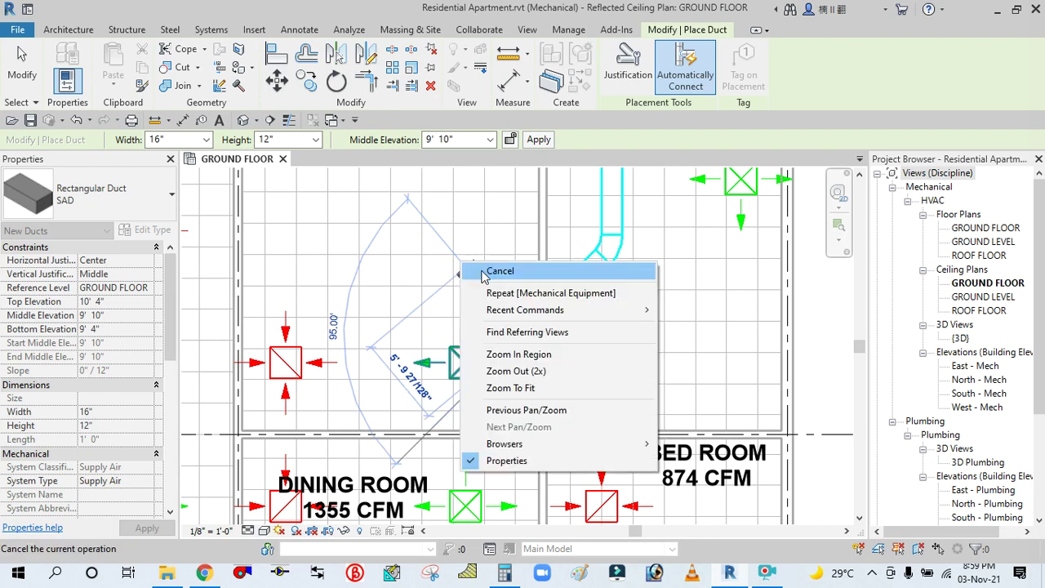
{"action": "left_click", "coordinate": [483, 272]}
Step: Add a duct branch toward the bed room diffuser
{"action": "scroll", "coordinate": [519, 338], "scroll_direction": "down", "scroll_amount": 2}
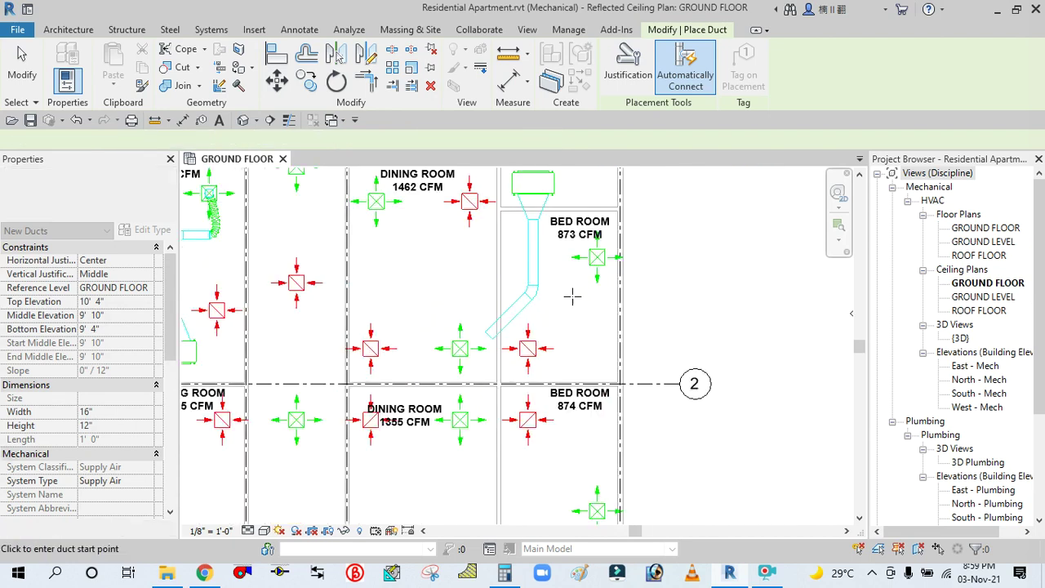
{"action": "scroll", "coordinate": [530, 252], "scroll_direction": "up", "scroll_amount": 2}
{"action": "left_click", "coordinate": [529, 251]}
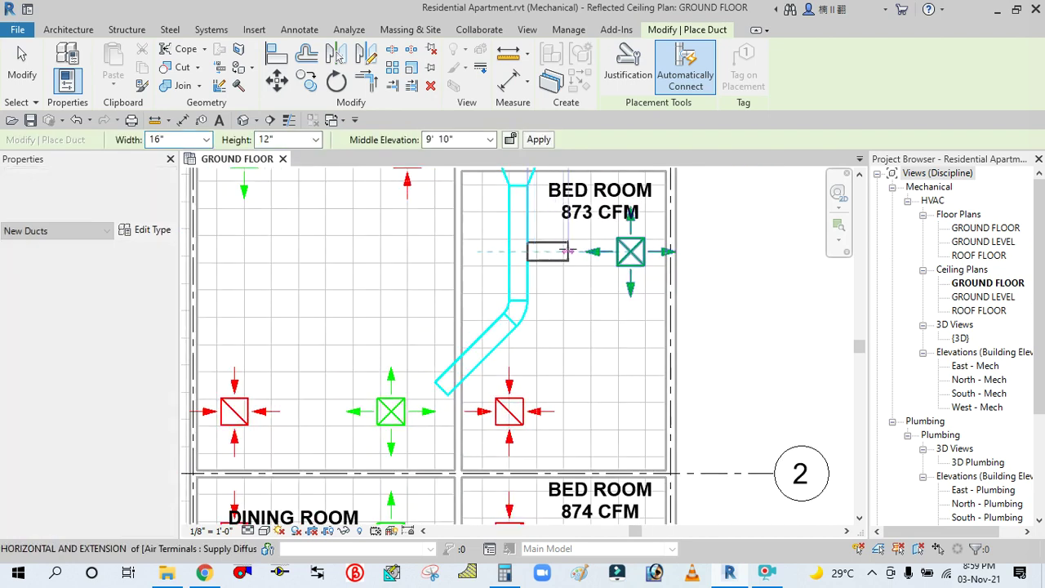
{"action": "scroll", "coordinate": [558, 317], "scroll_direction": "down", "scroll_amount": 2}
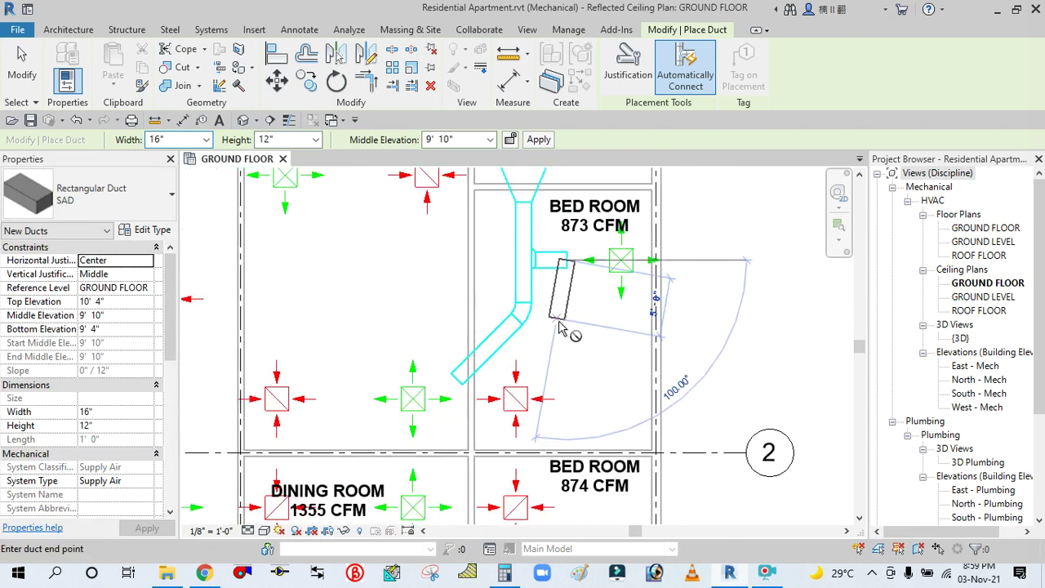
{"action": "right_click", "coordinate": [595, 286]}
{"action": "left_click", "coordinate": [608, 331]}
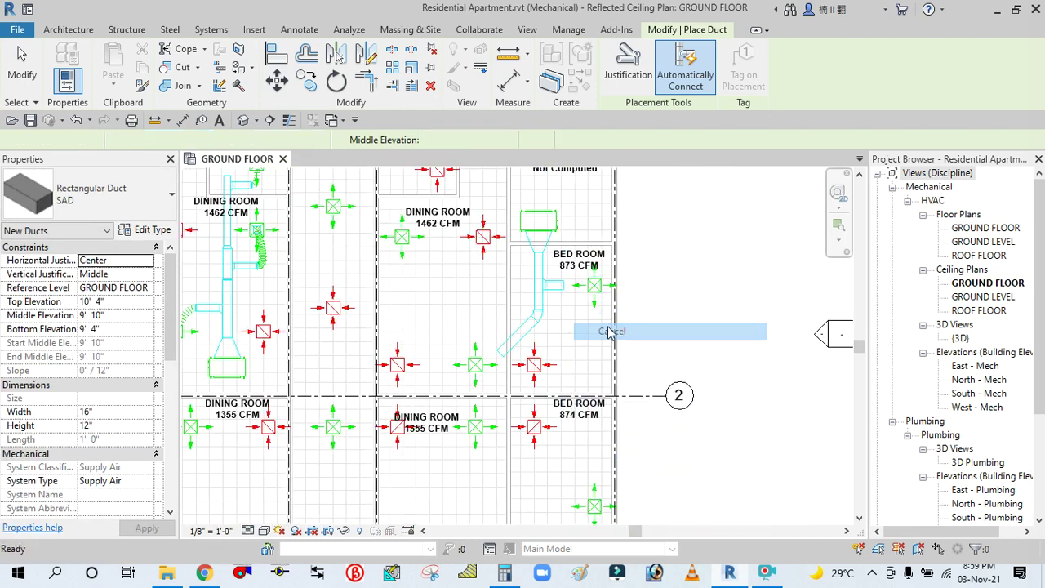
Step: Delete the 45° angled duct segment and the elbow at the duct's lower end
{"action": "scroll", "coordinate": [557, 318], "scroll_direction": "up", "scroll_amount": 2}
{"action": "scroll", "coordinate": [468, 254], "scroll_direction": "down", "scroll_amount": 3}
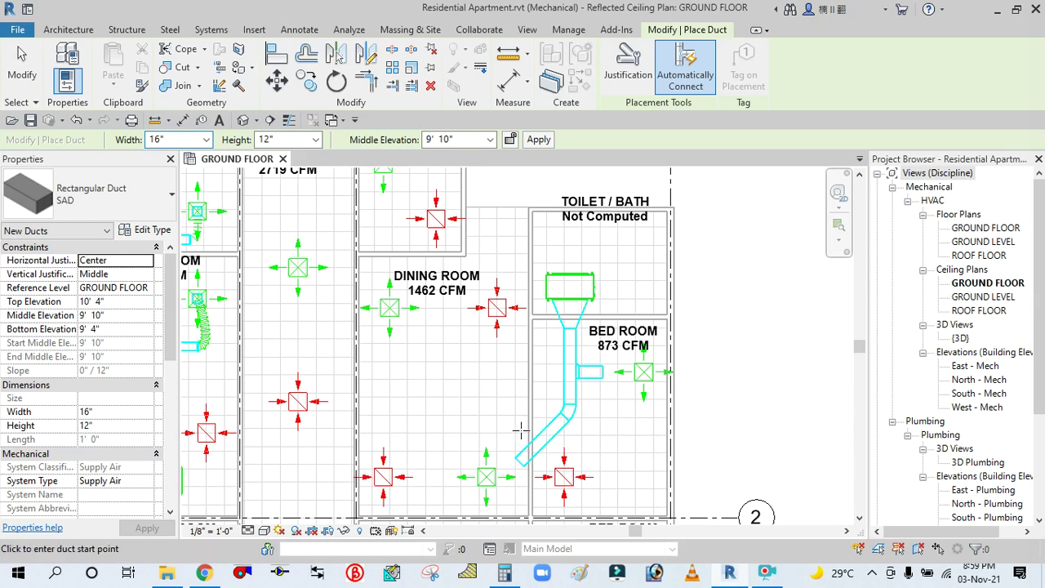
{"action": "left_click", "coordinate": [25, 74]}
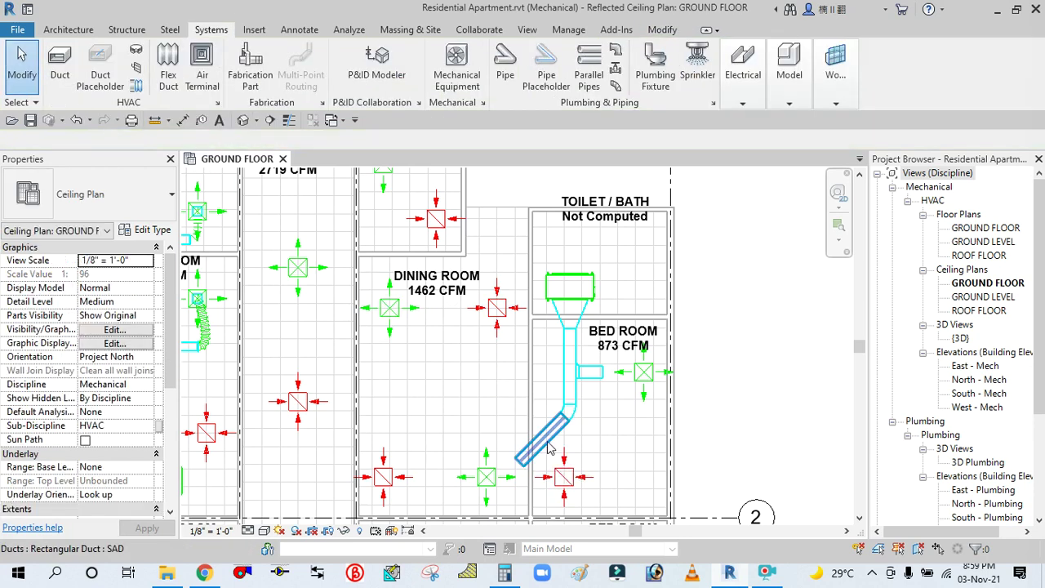
{"action": "left_click", "coordinate": [577, 439]}
{"action": "key", "text": "Delete"}
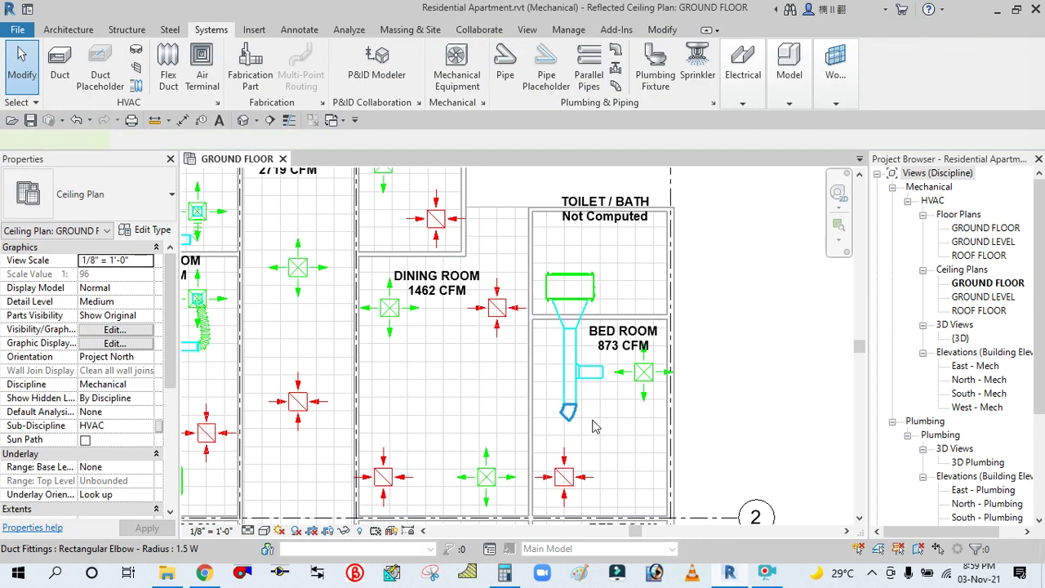
{"action": "left_click", "coordinate": [568, 412]}
{"action": "key", "text": "Delete"}
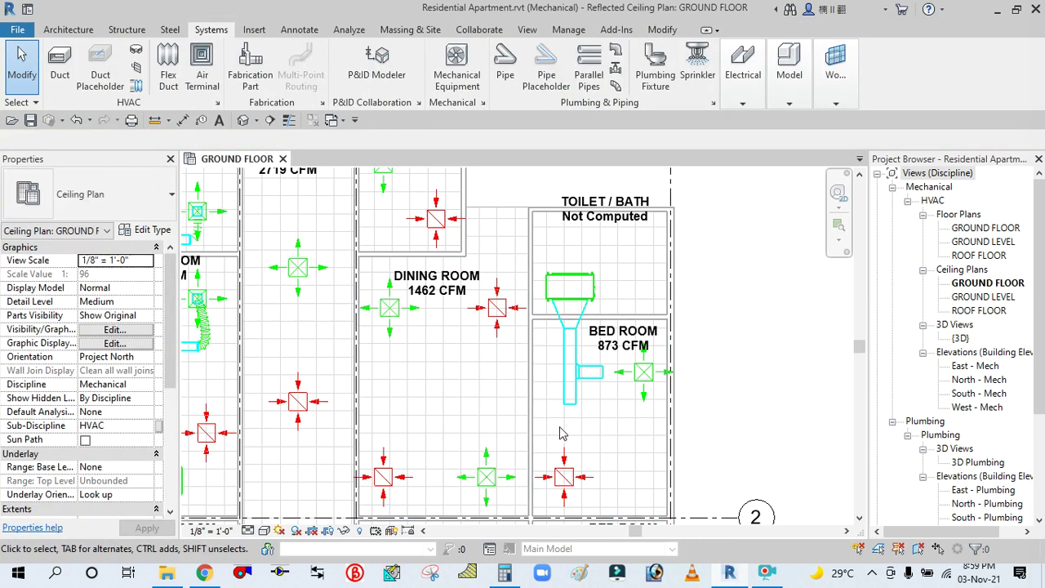
Step: Select the remaining vertical Bed Room duct and view its commands
{"action": "scroll", "coordinate": [560, 434], "scroll_direction": "up", "scroll_amount": 2}
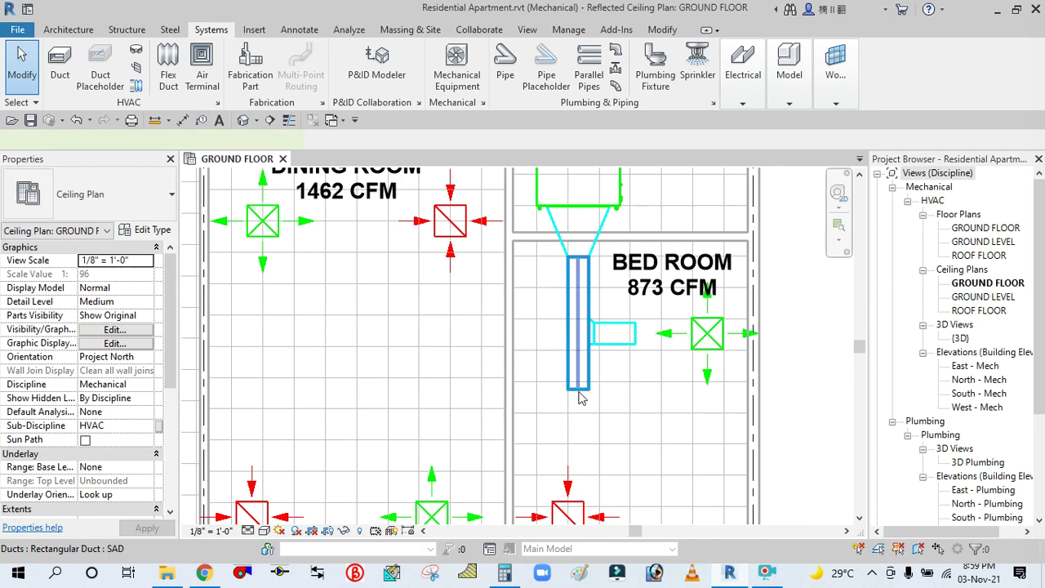
{"action": "left_click", "coordinate": [580, 398]}
{"action": "right_click", "coordinate": [580, 397]}
{"action": "key", "text": "Escape"}
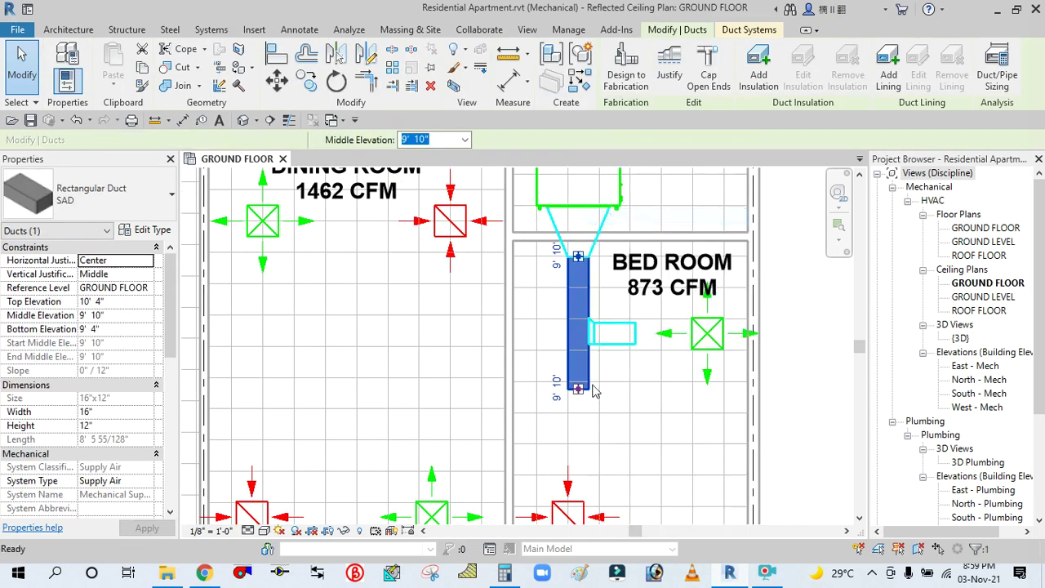
Step: After cancelling two unwanted duct previews, draw a short branch stub at the duct intersection
{"action": "left_click", "coordinate": [578, 388]}
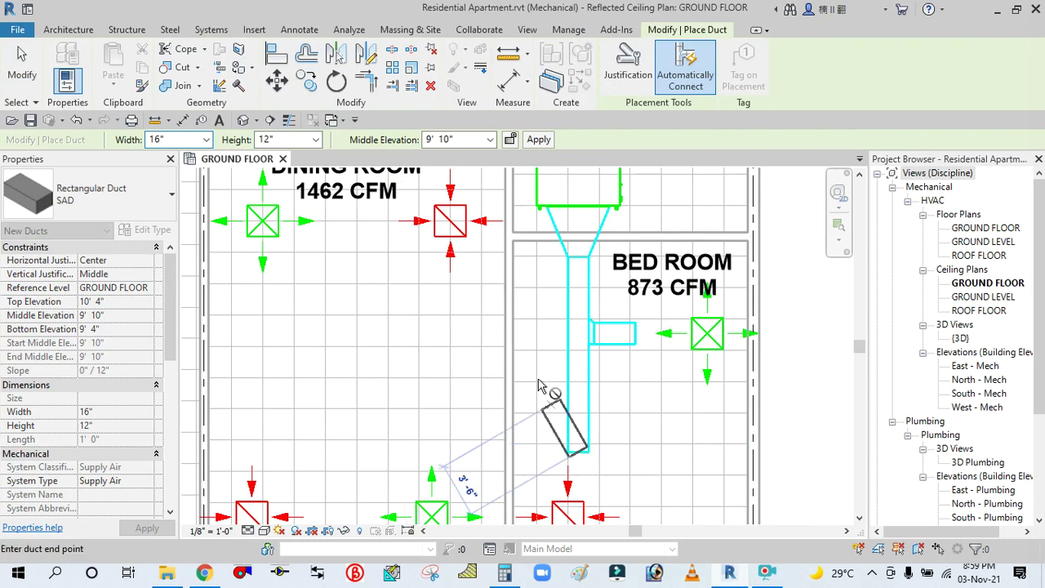
{"action": "right_click", "coordinate": [513, 337]}
{"action": "left_click", "coordinate": [549, 348]}
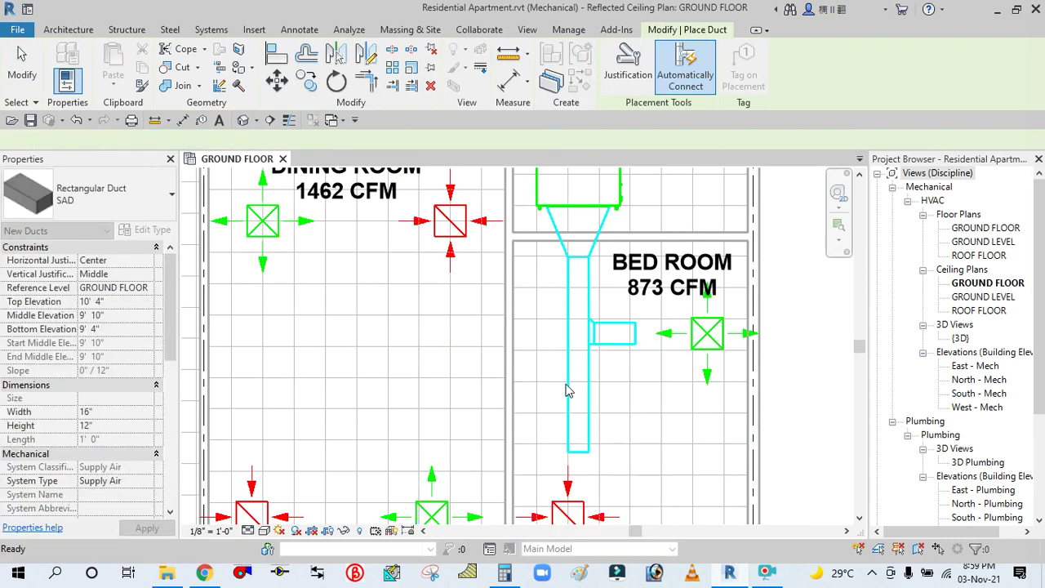
{"action": "left_click", "coordinate": [567, 391]}
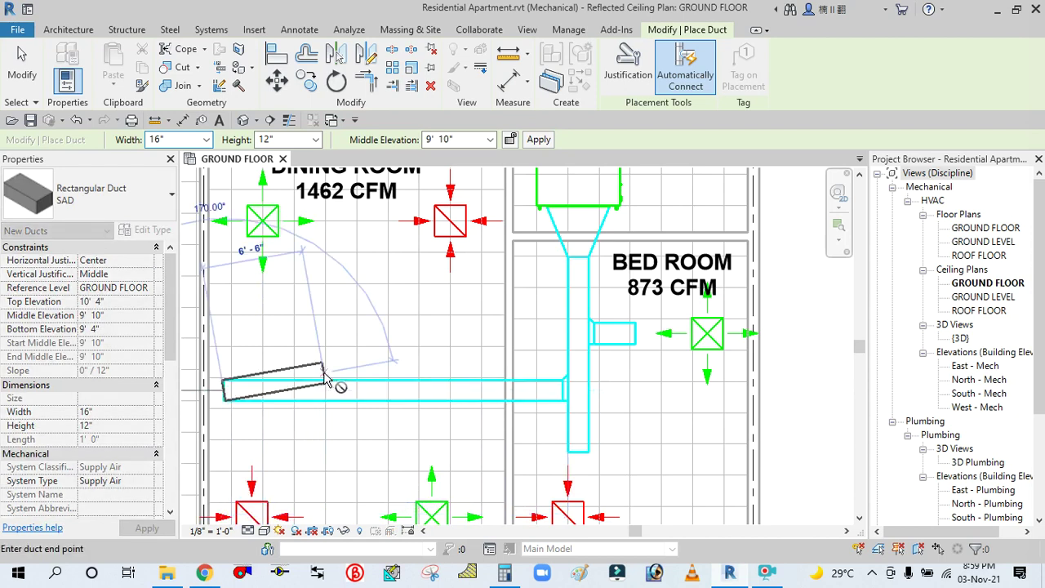
{"action": "scroll", "coordinate": [344, 385], "scroll_direction": "down", "scroll_amount": 3}
{"action": "right_click", "coordinate": [351, 344]}
{"action": "left_click", "coordinate": [363, 345]}
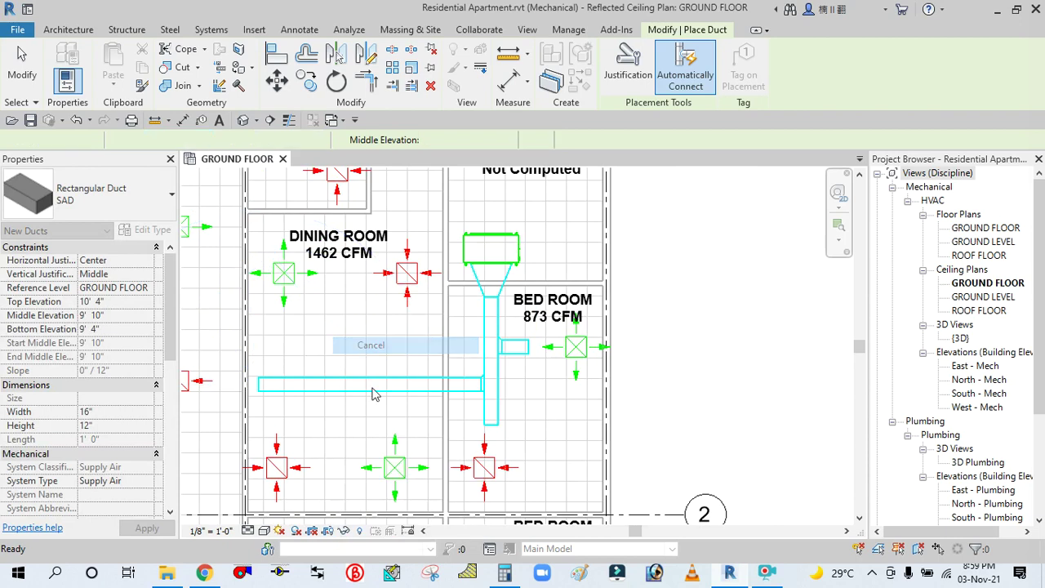
{"action": "scroll", "coordinate": [327, 368], "scroll_direction": "up", "scroll_amount": 2}
{"action": "left_click", "coordinate": [432, 402]}
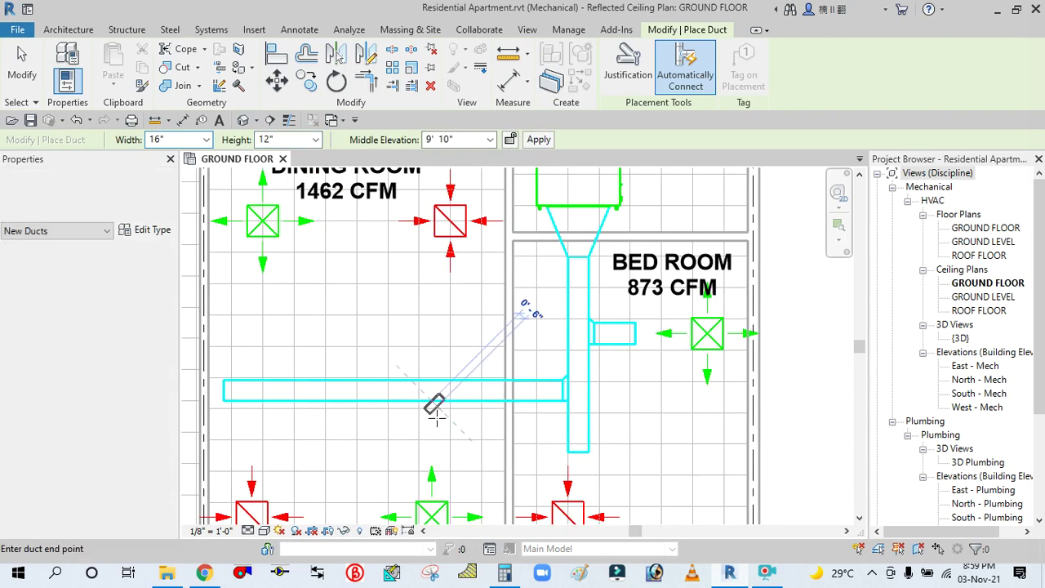
{"action": "right_click", "coordinate": [359, 299]}
{"action": "left_click", "coordinate": [380, 304]}
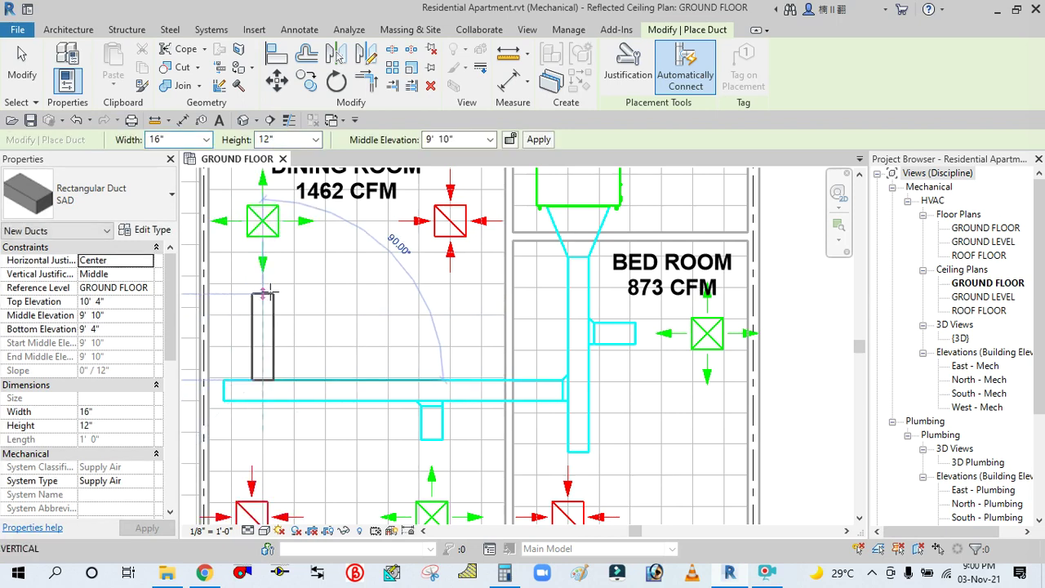
Step: Run a 16" x 12" vertical supply duct up into the Kitchen and exit duct drawing
{"action": "middle_click_drag", "start_coordinate": [280, 420], "coordinate": [272, 523]}
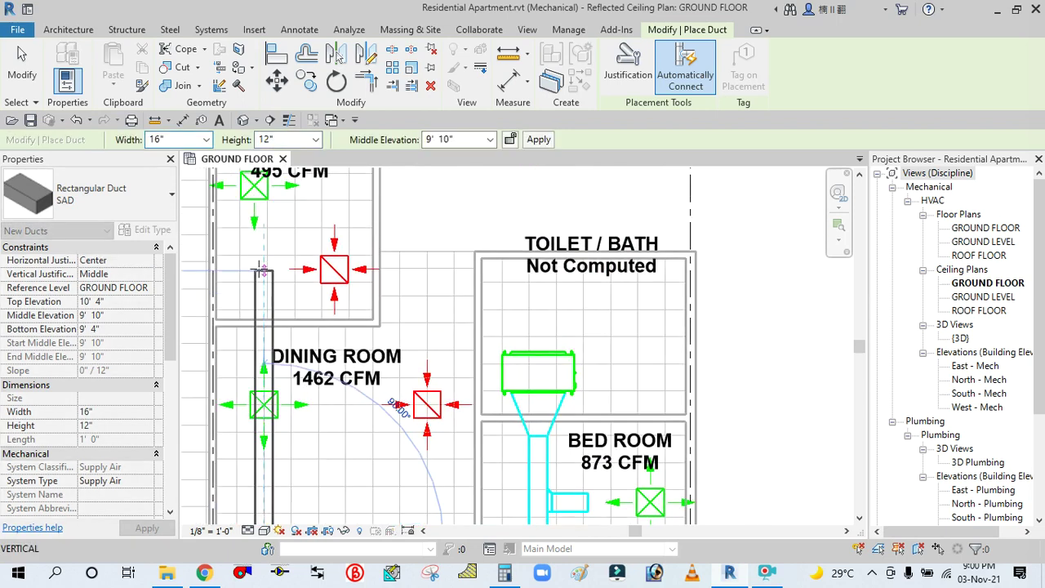
{"action": "middle_click_drag", "start_coordinate": [263, 250], "coordinate": [263, 335]}
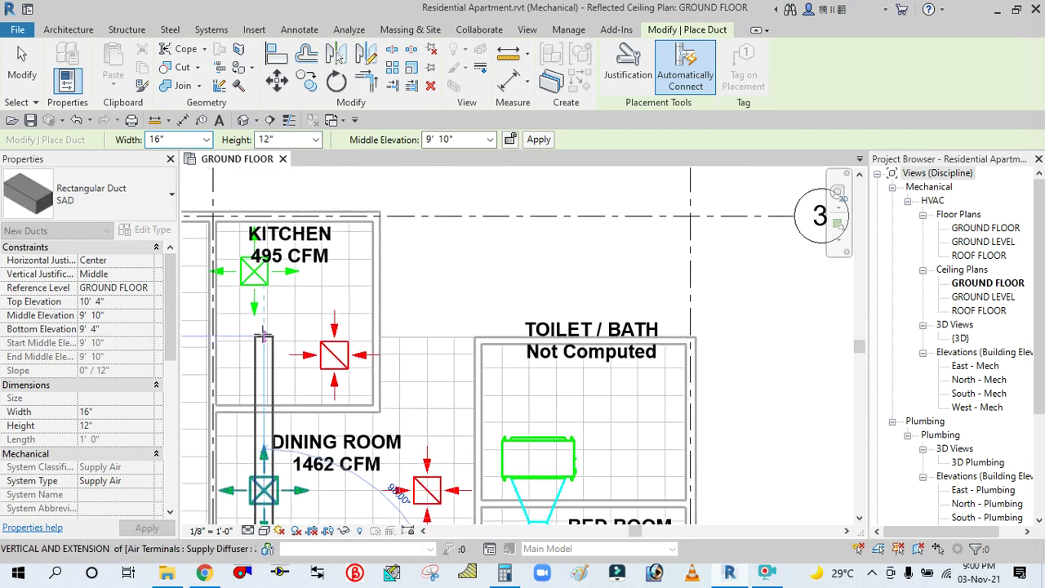
{"action": "left_click", "coordinate": [263, 335]}
{"action": "right_click", "coordinate": [271, 332]}
{"action": "left_click", "coordinate": [296, 341]}
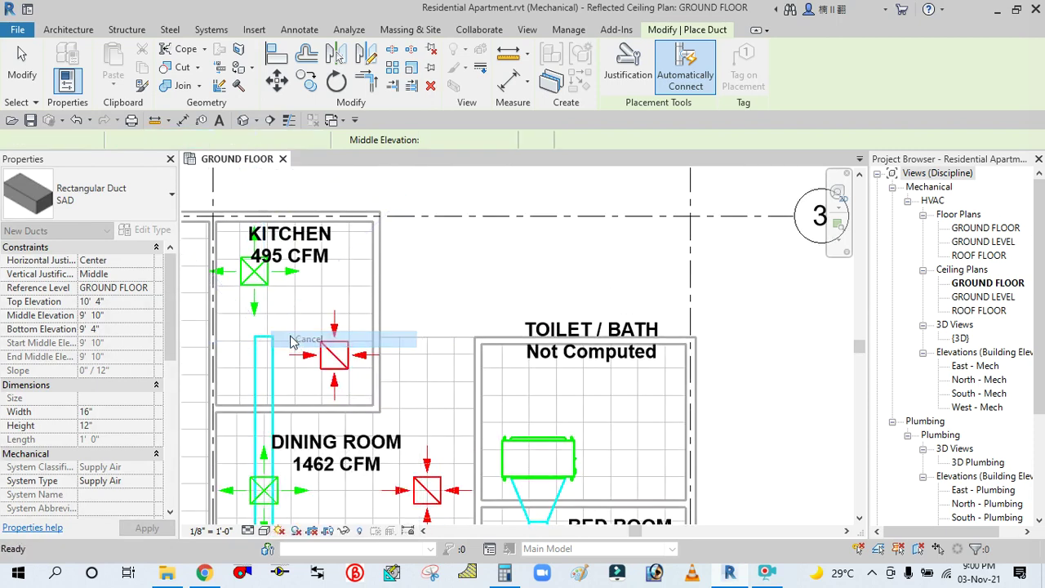
{"action": "left_click", "coordinate": [22, 75]}
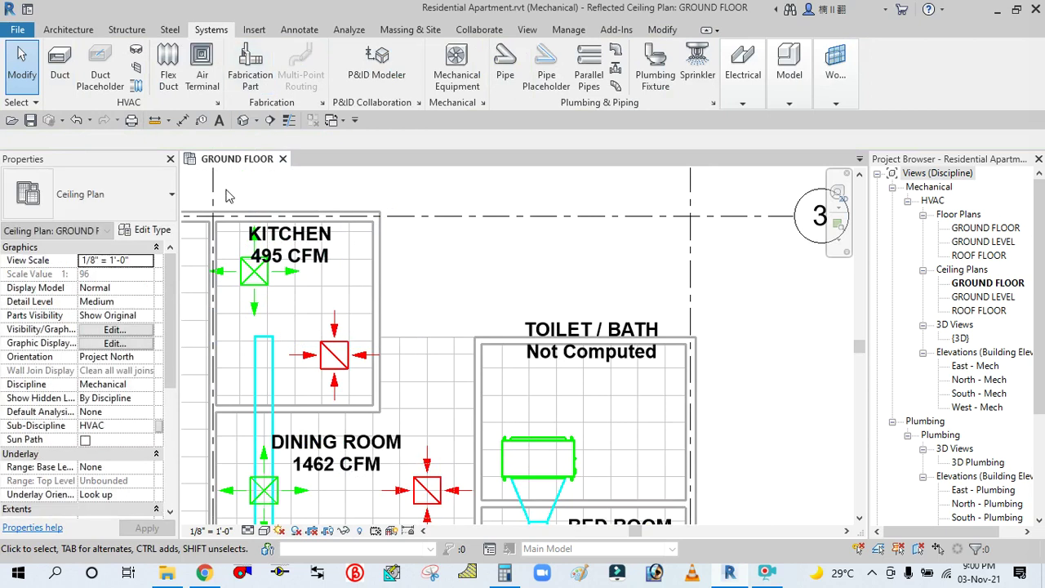
Step: Draw a flex duct from the Kitchen supply duct's top end to the 495 CFM kitchen diffuser
{"action": "left_click", "coordinate": [265, 339]}
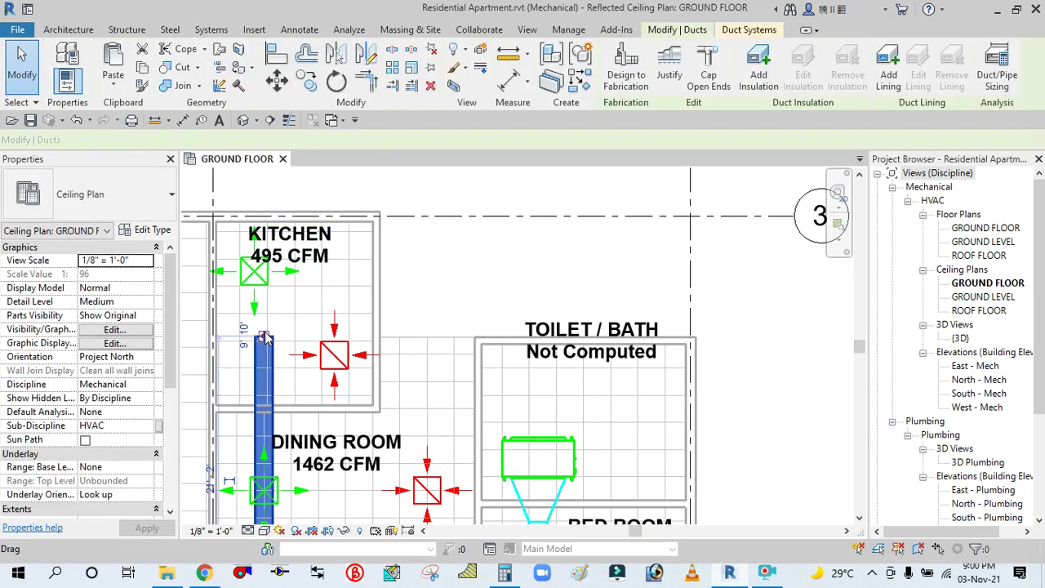
{"action": "right_click", "coordinate": [266, 338]}
{"action": "key", "text": "Escape"}
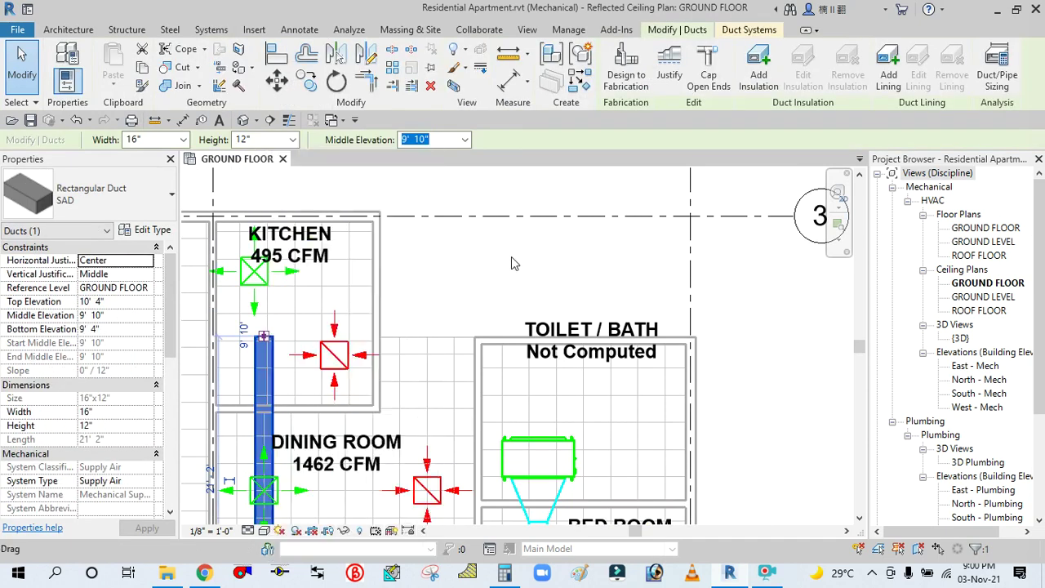
{"action": "key", "text": "Escape"}
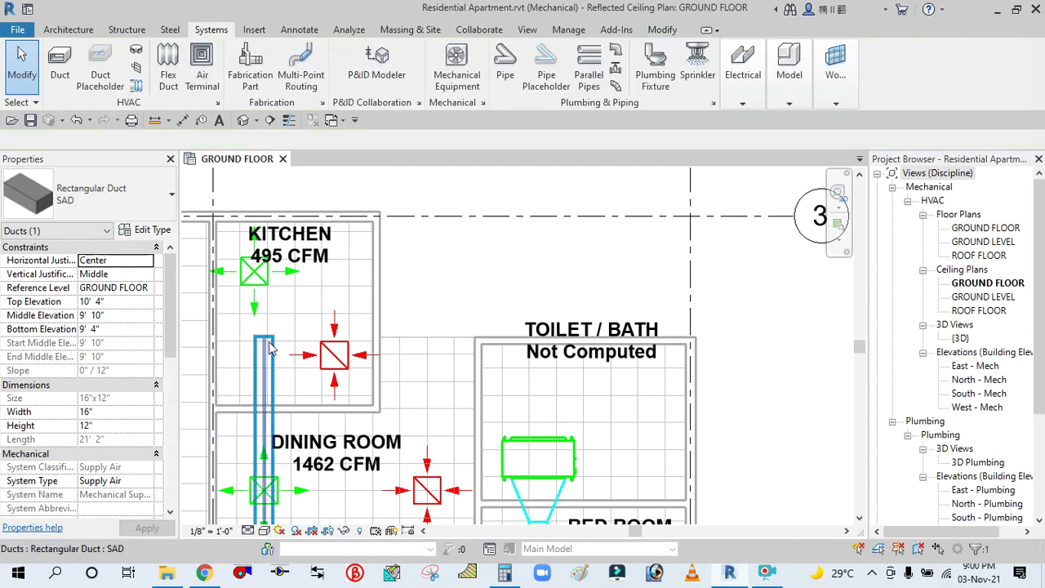
{"action": "left_click", "coordinate": [267, 344]}
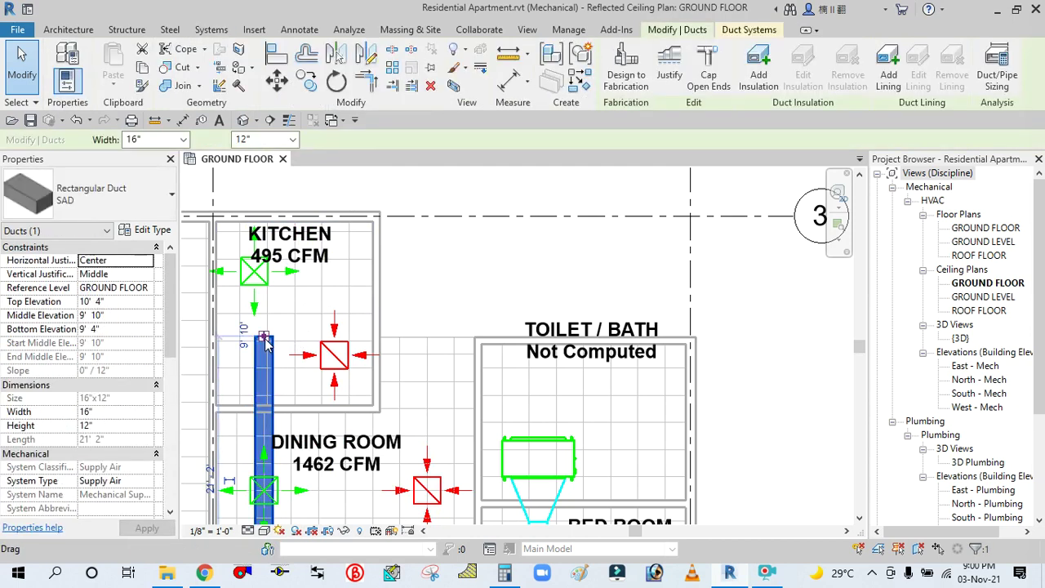
{"action": "right_click", "coordinate": [267, 343]}
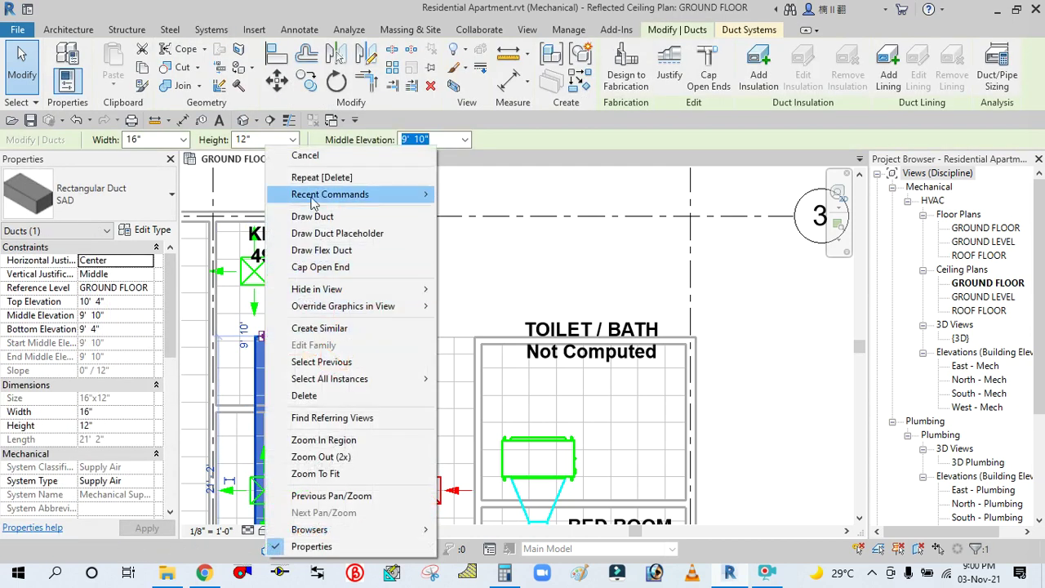
{"action": "left_click", "coordinate": [325, 251]}
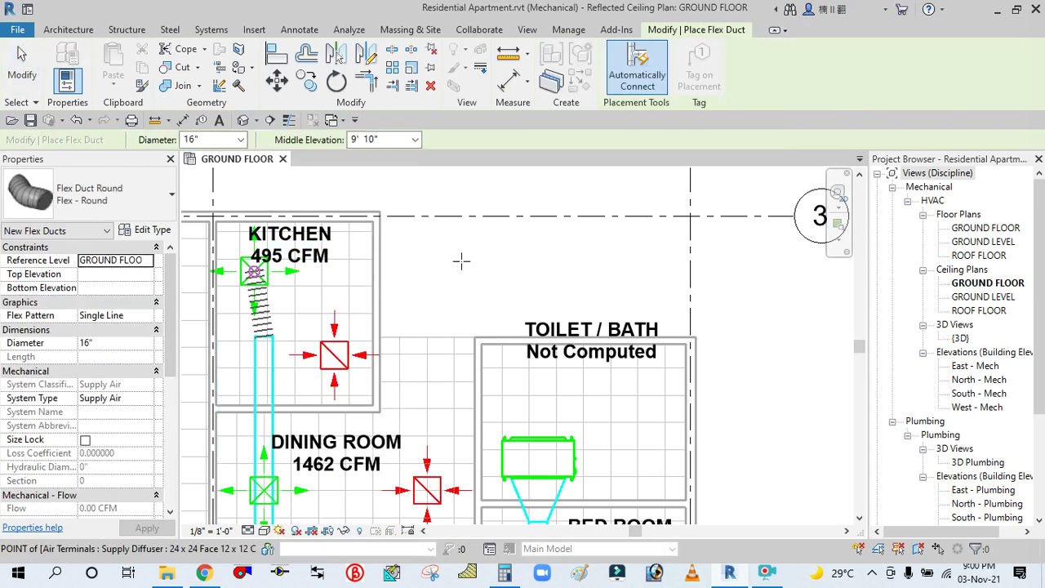
{"action": "right_click", "coordinate": [425, 247]}
{"action": "left_click", "coordinate": [463, 263]}
{"action": "scroll", "coordinate": [413, 277], "scroll_direction": "down", "scroll_amount": 4}
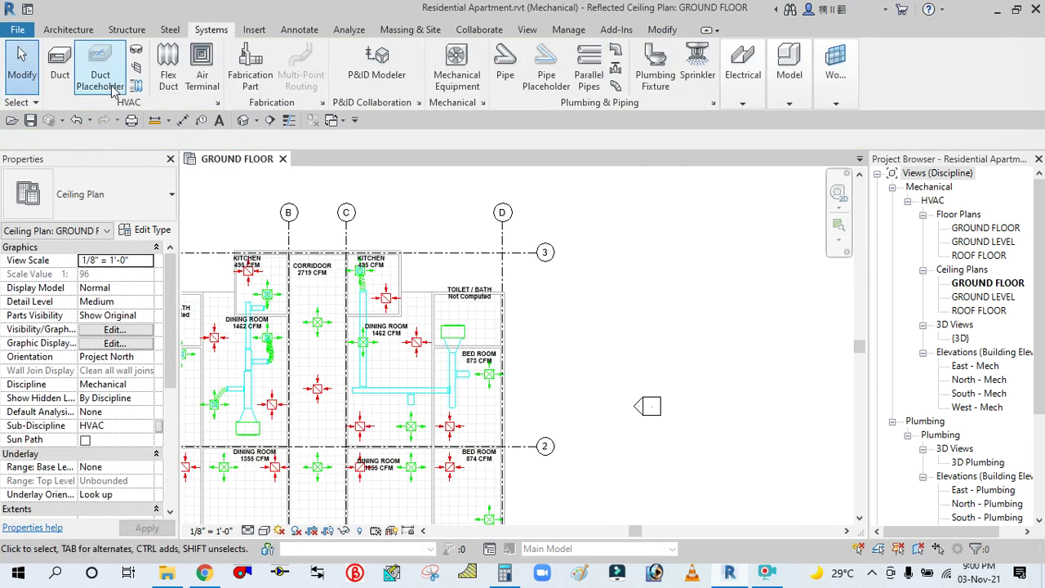
Step: Start a flex duct from the Bed Room stub's end toward the diffuser
{"action": "scroll", "coordinate": [455, 439], "scroll_direction": "up", "scroll_amount": 5}
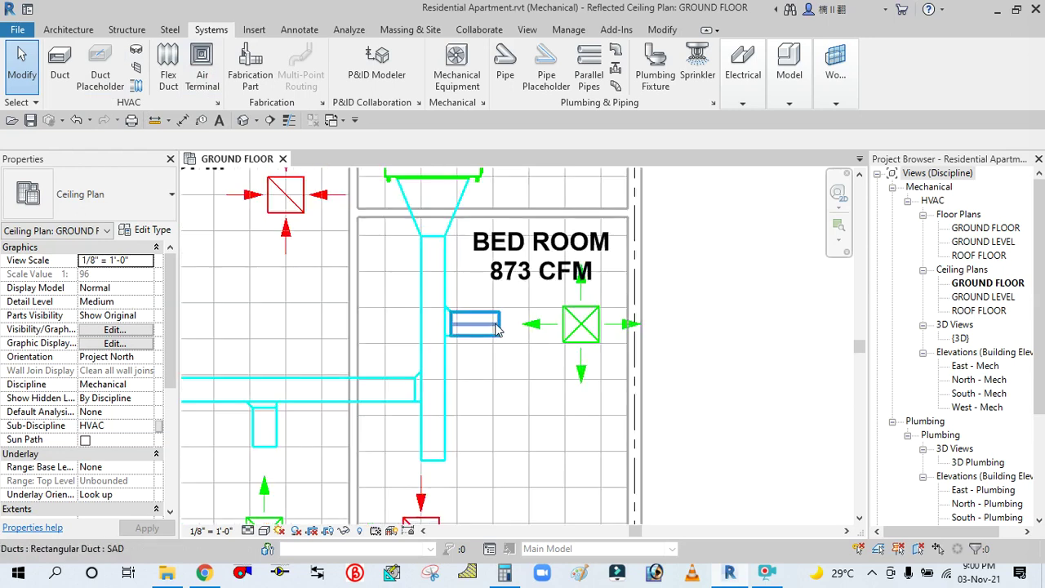
{"action": "left_click", "coordinate": [499, 329]}
{"action": "right_click", "coordinate": [495, 326]}
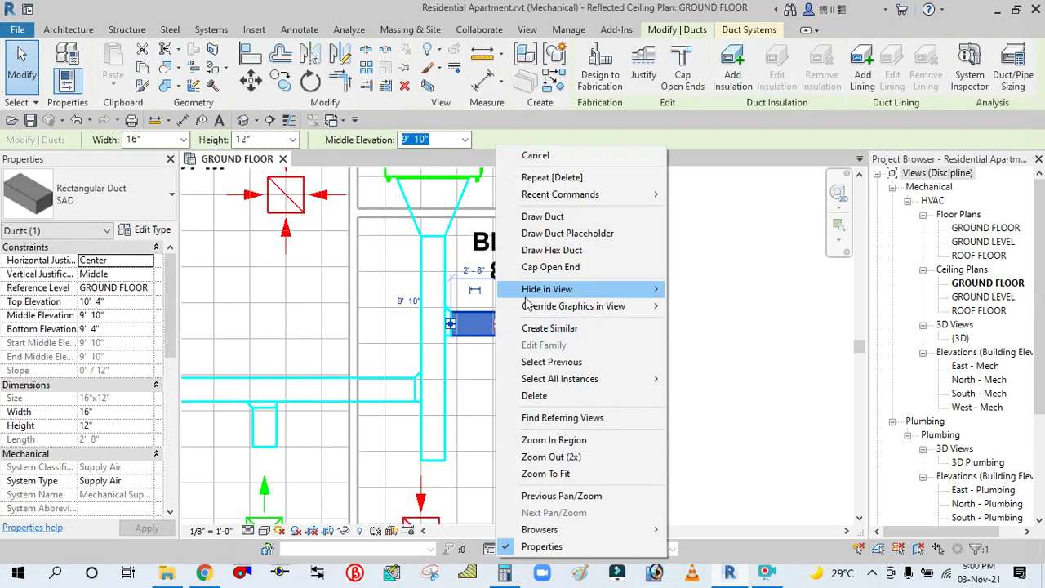
{"action": "left_click", "coordinate": [550, 251]}
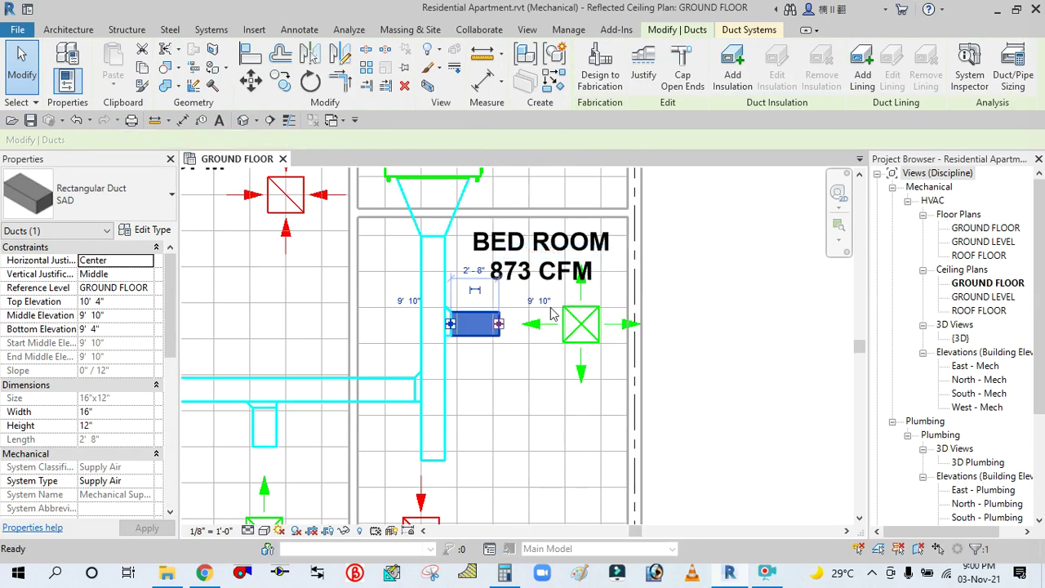
{"action": "left_click", "coordinate": [574, 329]}
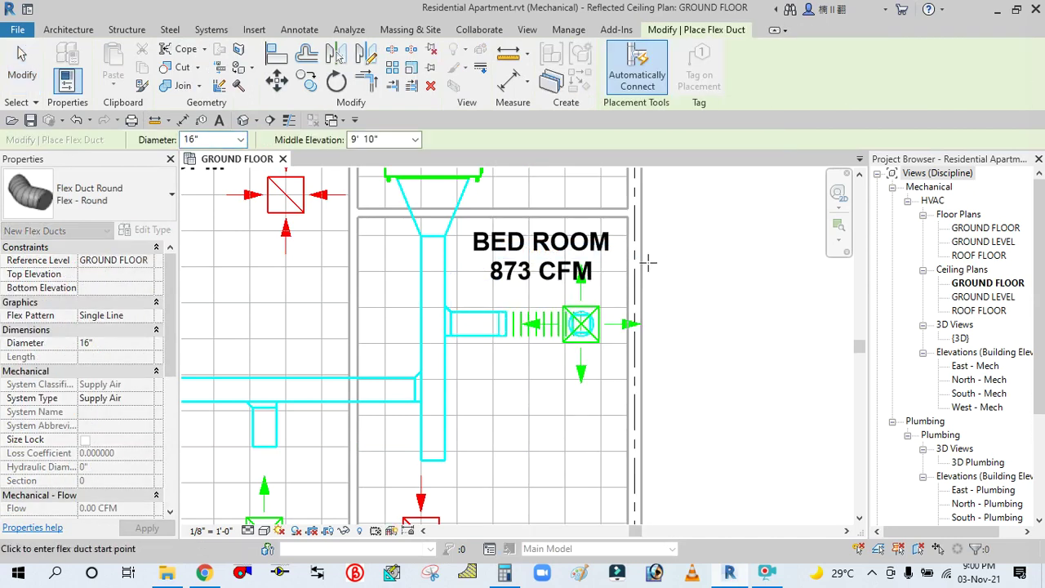
Step: Link the branch stub by flex duct to the dining room's lower supply diffuser, then exit the tool
{"action": "scroll", "coordinate": [645, 263], "scroll_direction": "down", "scroll_amount": 3}
{"action": "scroll", "coordinate": [542, 392], "scroll_direction": "up", "scroll_amount": 2}
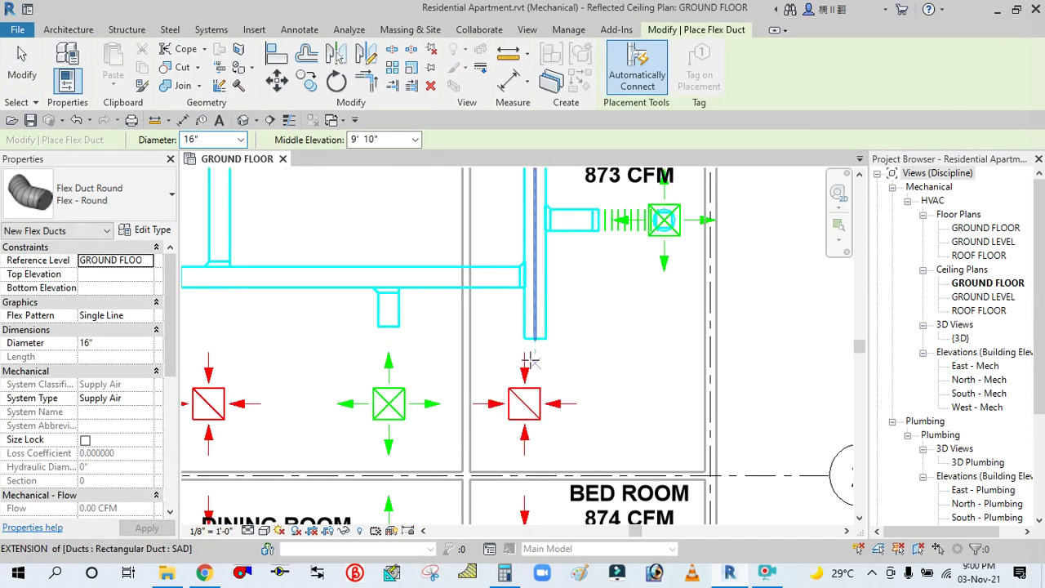
{"action": "left_click", "coordinate": [389, 327]}
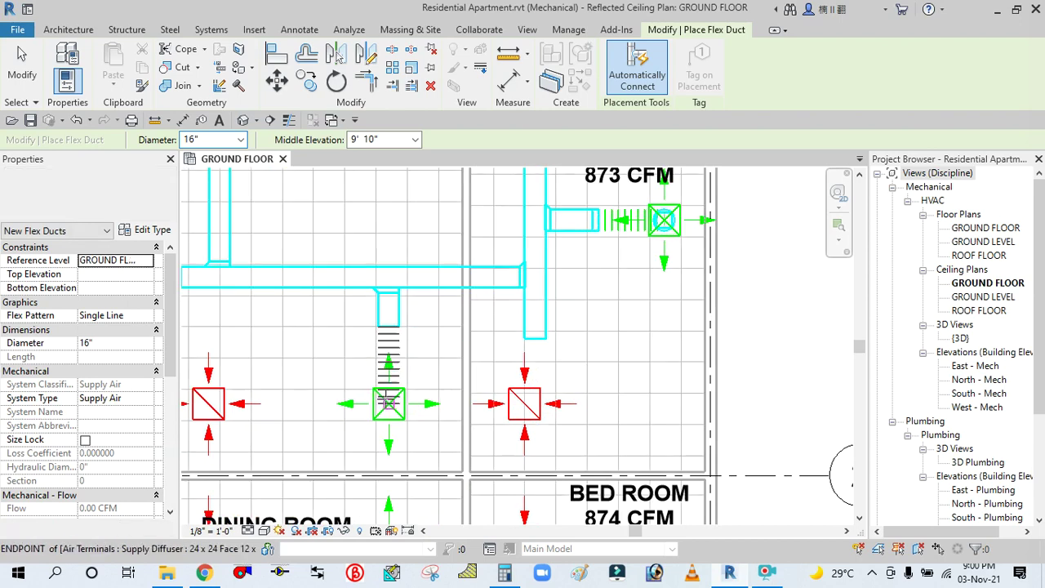
{"action": "scroll", "coordinate": [478, 352], "scroll_direction": "down", "scroll_amount": 2}
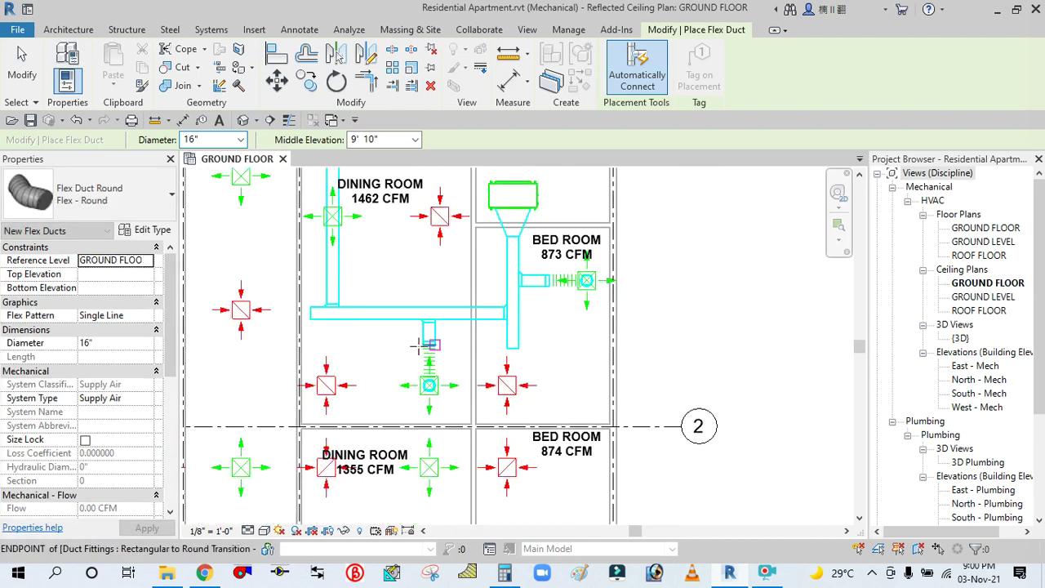
{"action": "middle_click_drag", "start_coordinate": [393, 294], "coordinate": [424, 393]}
{"action": "scroll", "coordinate": [371, 342], "scroll_direction": "up", "scroll_amount": 2}
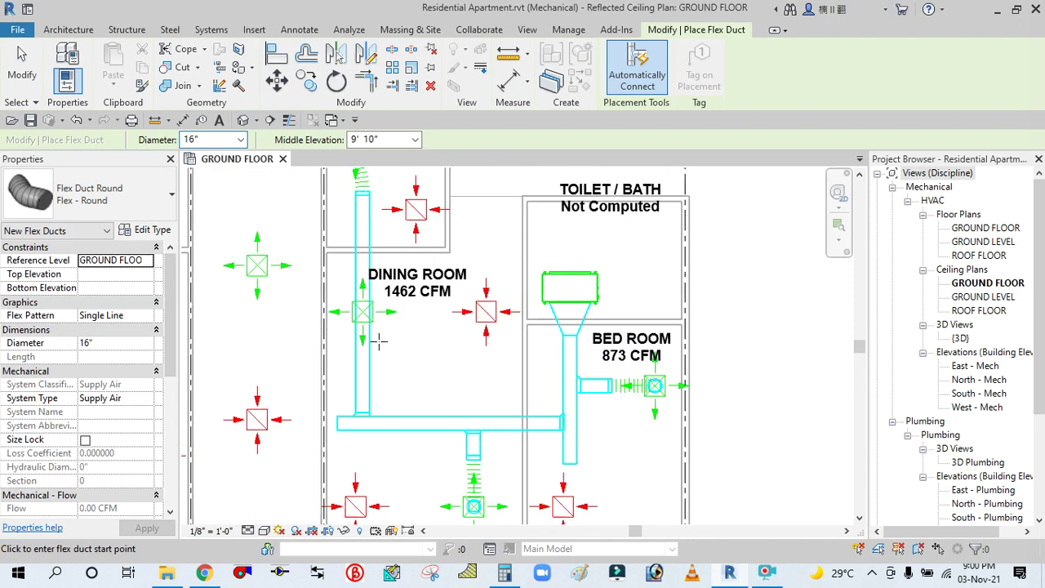
{"action": "left_click", "coordinate": [23, 67]}
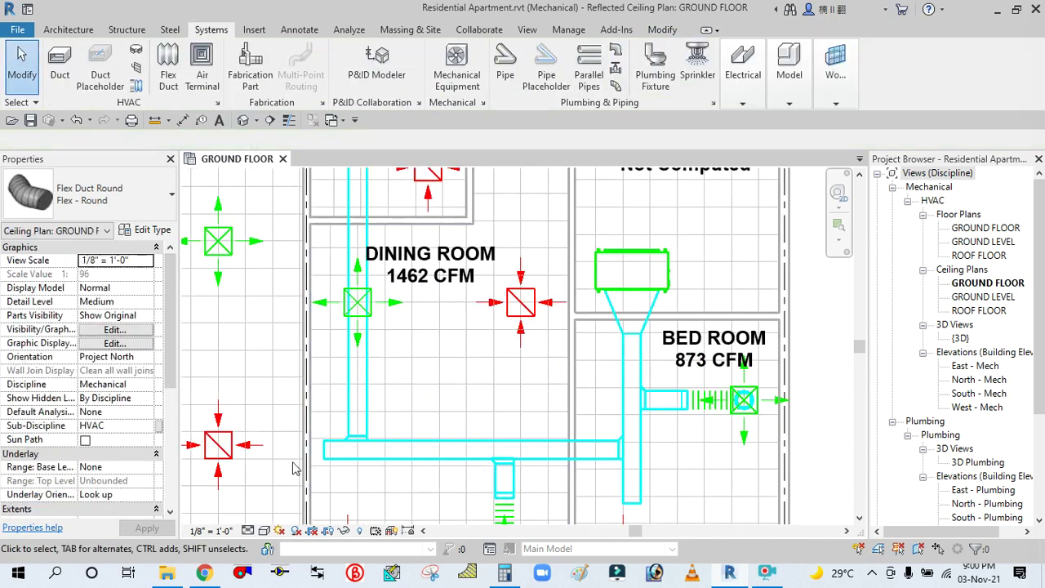
{"action": "left_click", "coordinate": [407, 446]}
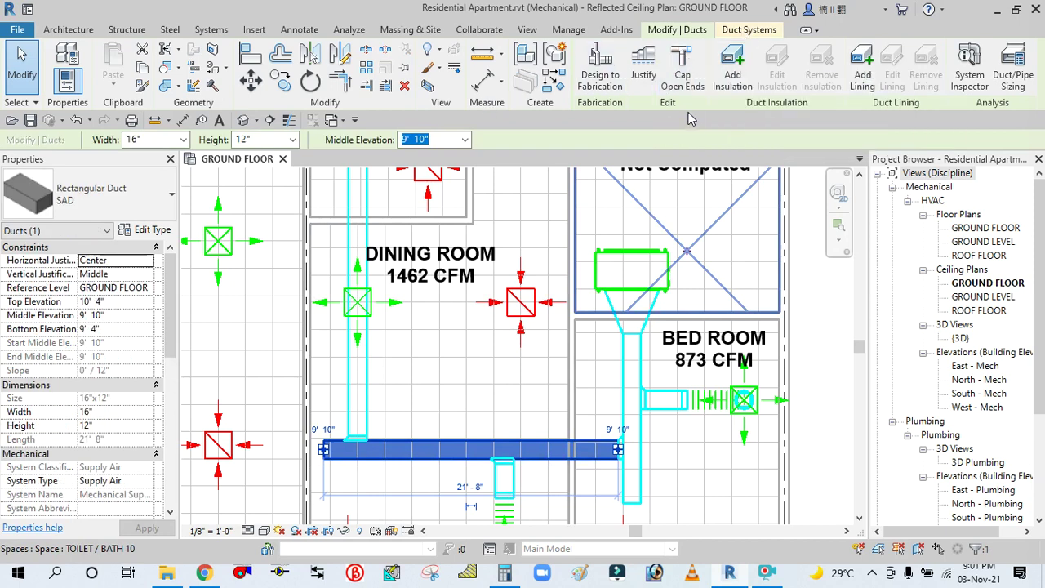
{"action": "key", "text": "Escape"}
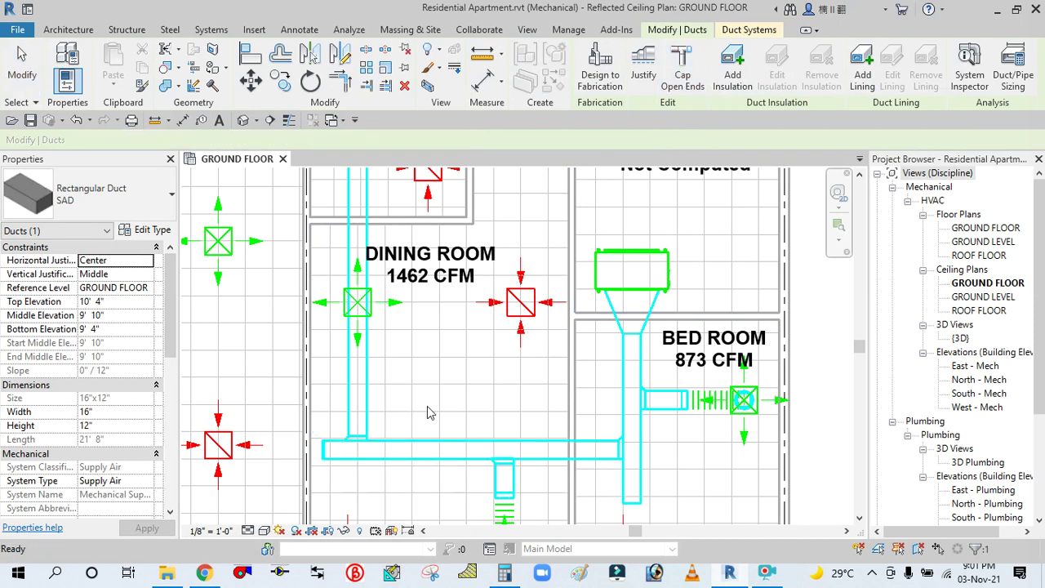
{"action": "scroll", "coordinate": [453, 375], "scroll_direction": "down", "scroll_amount": 2}
{"action": "left_click", "coordinate": [469, 449]}
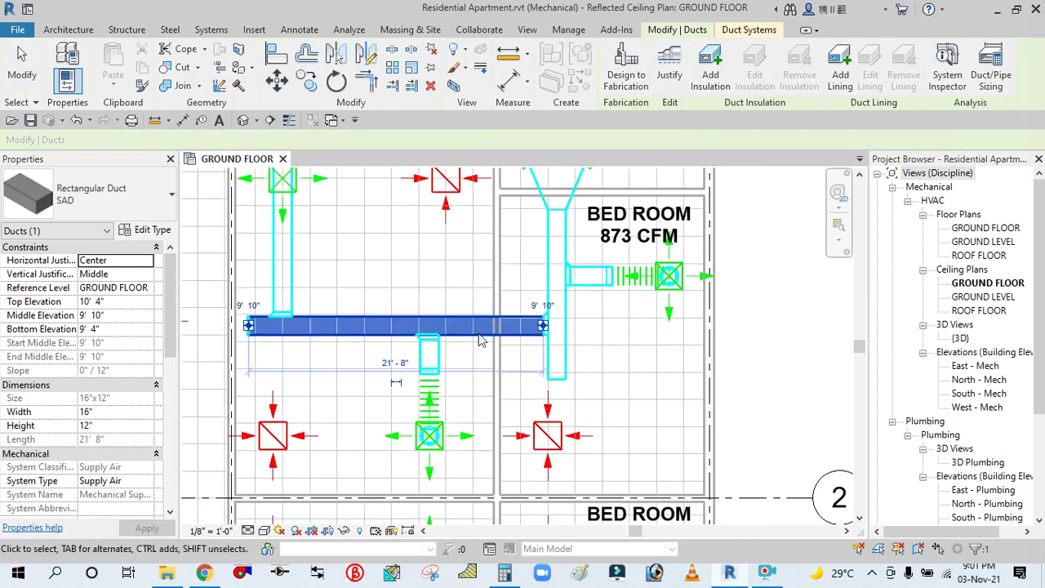
{"action": "middle_click_drag", "start_coordinate": [602, 285], "coordinate": [568, 365]}
{"action": "key", "text": "Escape"}
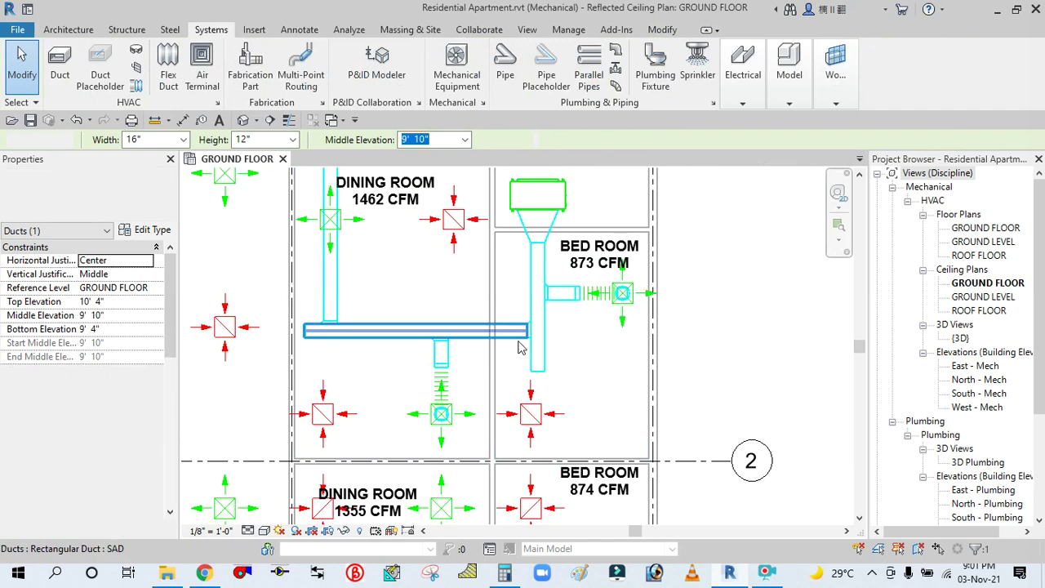
{"action": "scroll", "coordinate": [450, 355], "scroll_direction": "up", "scroll_amount": 5}
{"action": "scroll", "coordinate": [465, 337], "scroll_direction": "down", "scroll_amount": 2}
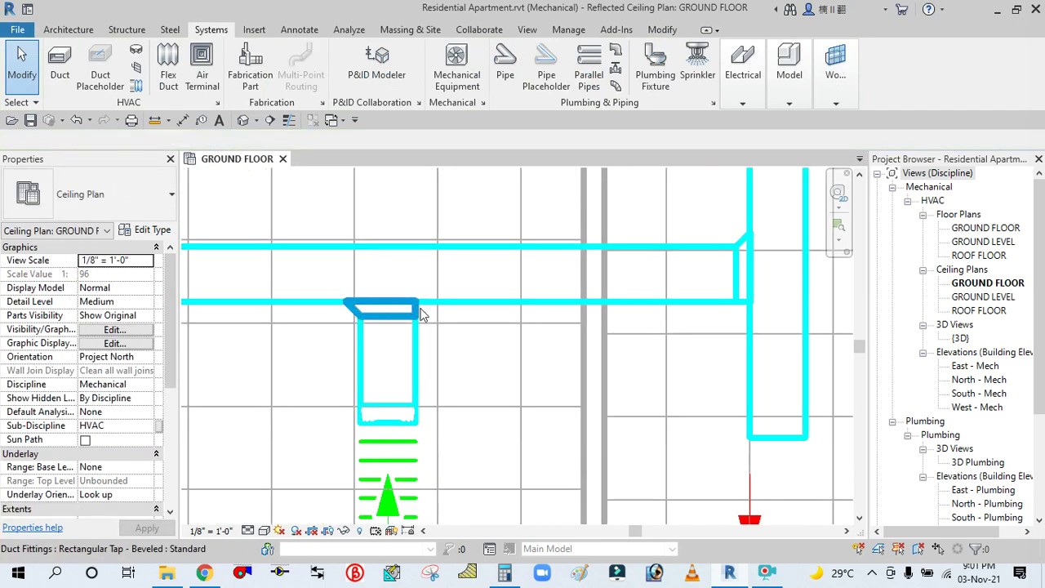
{"action": "scroll", "coordinate": [523, 320], "scroll_direction": "down", "scroll_amount": 2}
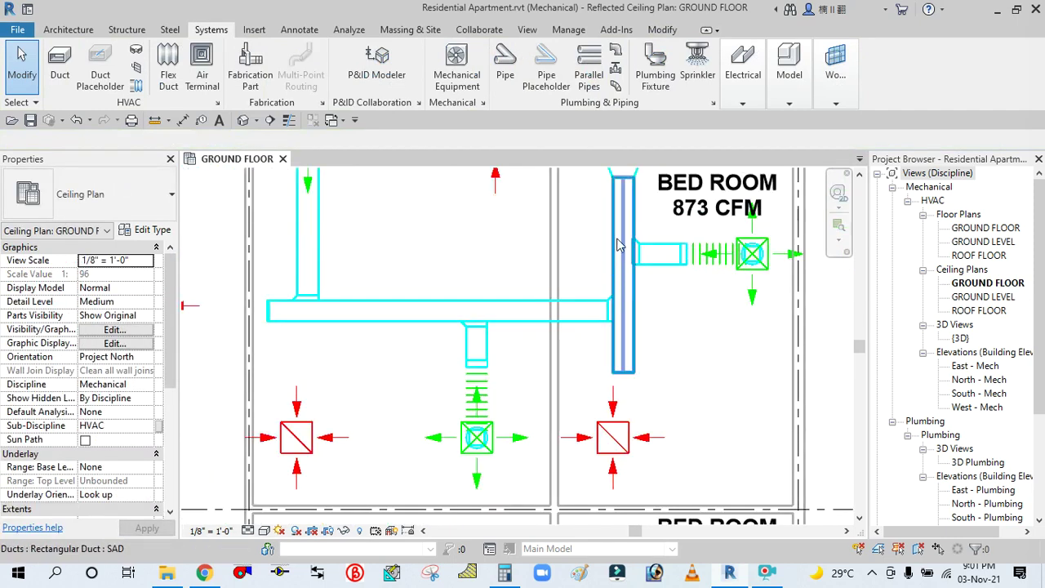
{"action": "scroll", "coordinate": [431, 310], "scroll_direction": "up", "scroll_amount": 2}
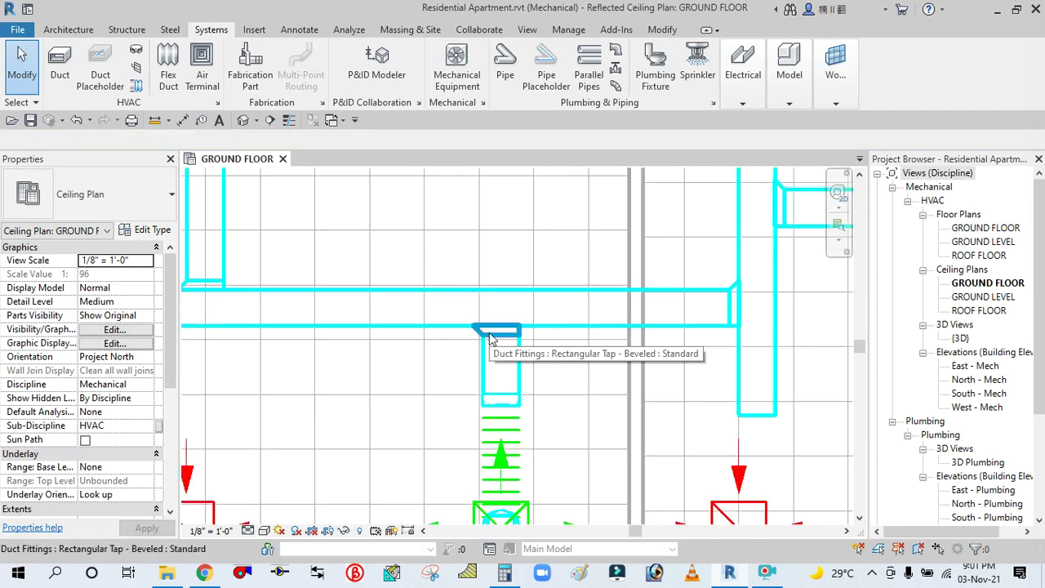
{"action": "left_click", "coordinate": [490, 333]}
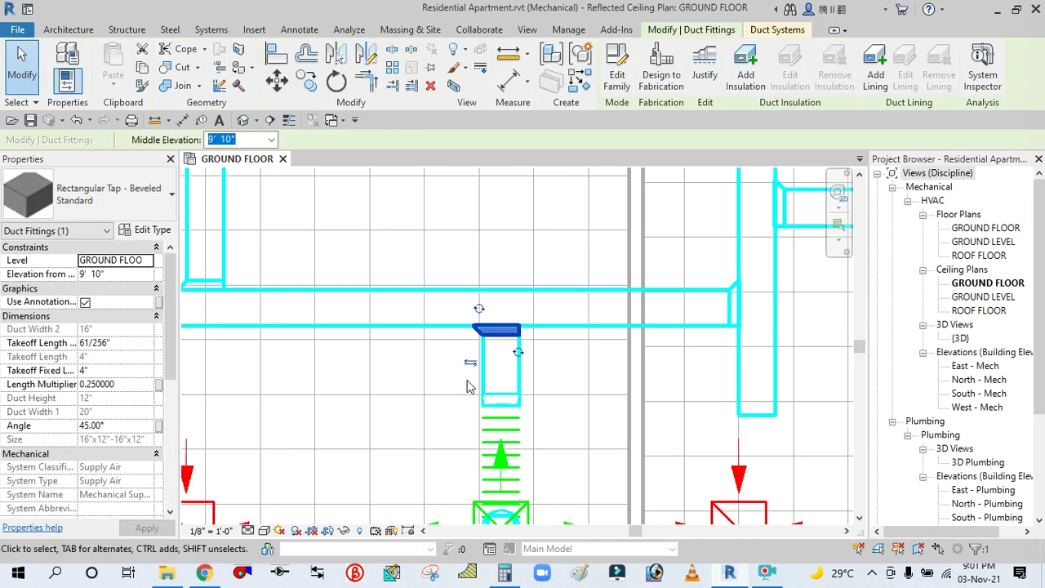
{"action": "scroll", "coordinate": [468, 382], "scroll_direction": "up", "scroll_amount": 2}
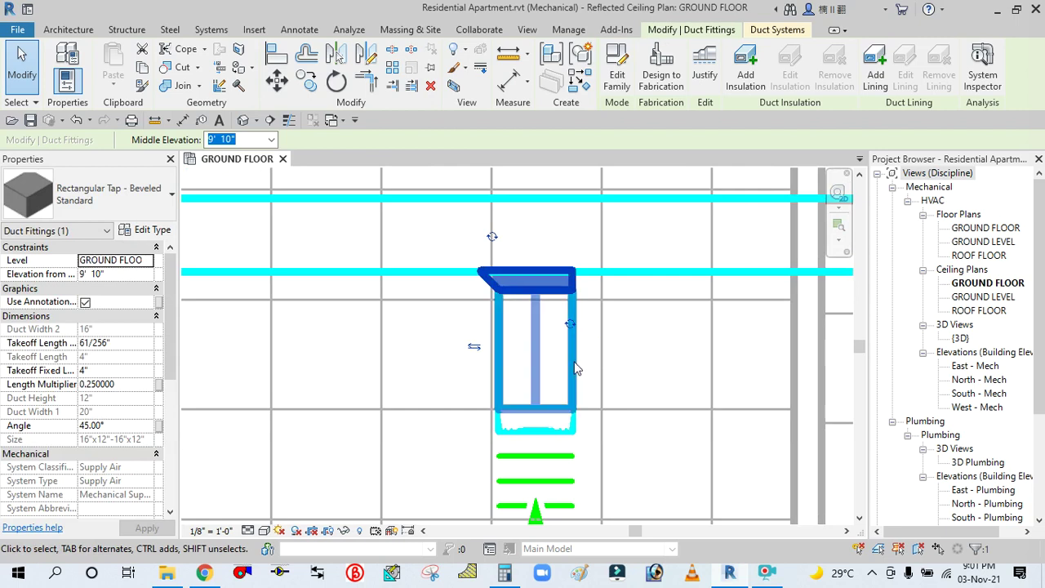
{"action": "left_click", "coordinate": [425, 351]}
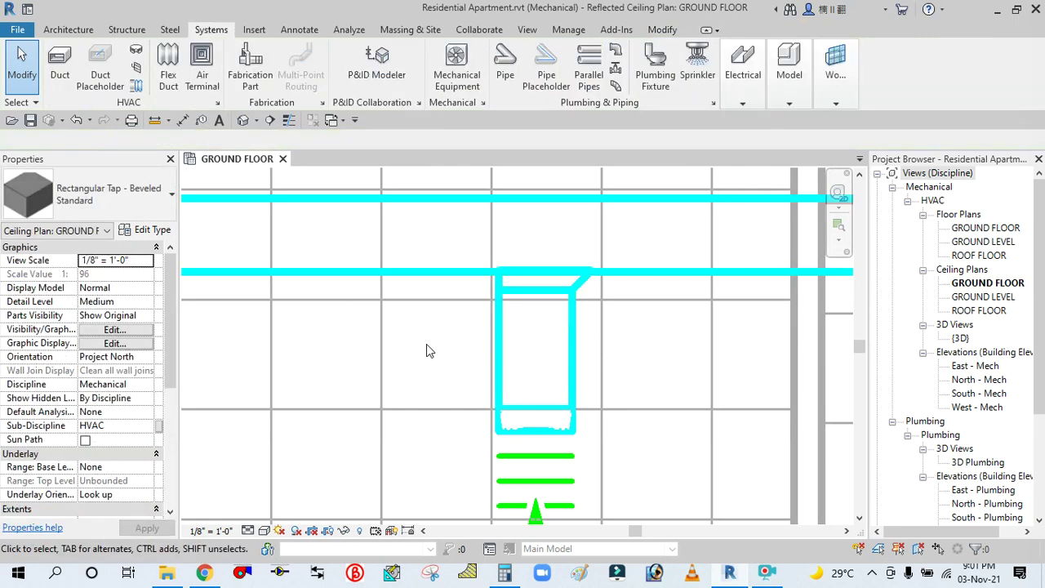
{"action": "scroll", "coordinate": [430, 352], "scroll_direction": "down", "scroll_amount": 4}
{"action": "scroll", "coordinate": [304, 314], "scroll_direction": "up", "scroll_amount": 3}
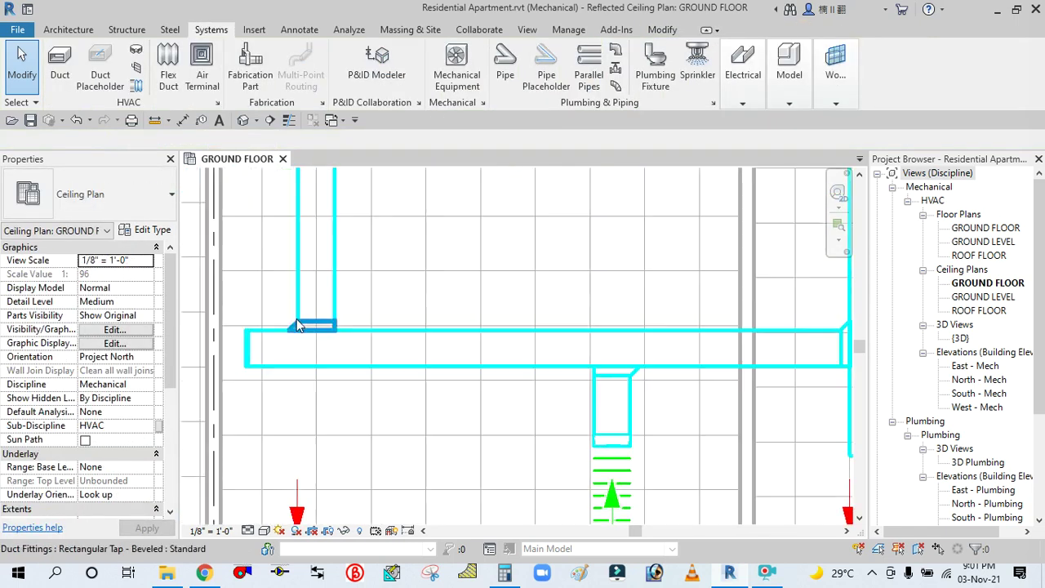
{"action": "left_click", "coordinate": [299, 326]}
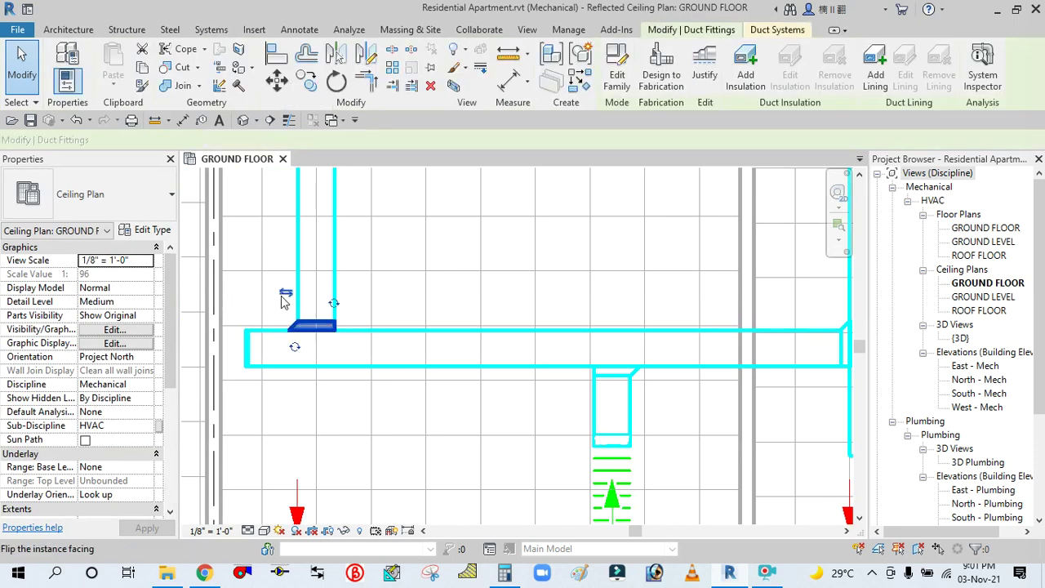
{"action": "left_click", "coordinate": [351, 341]}
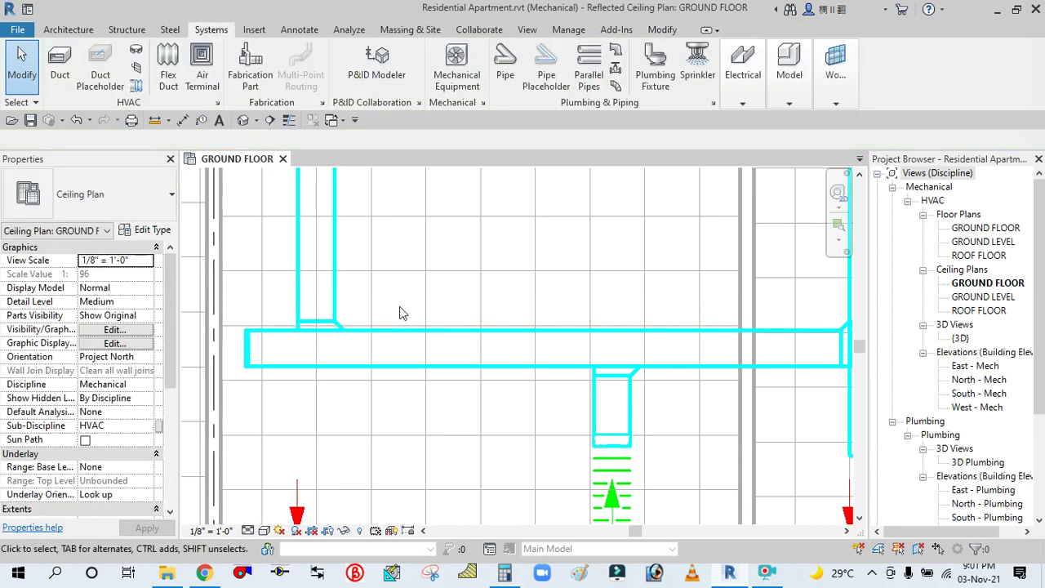
{"action": "scroll", "coordinate": [659, 355], "scroll_direction": "down", "scroll_amount": 3}
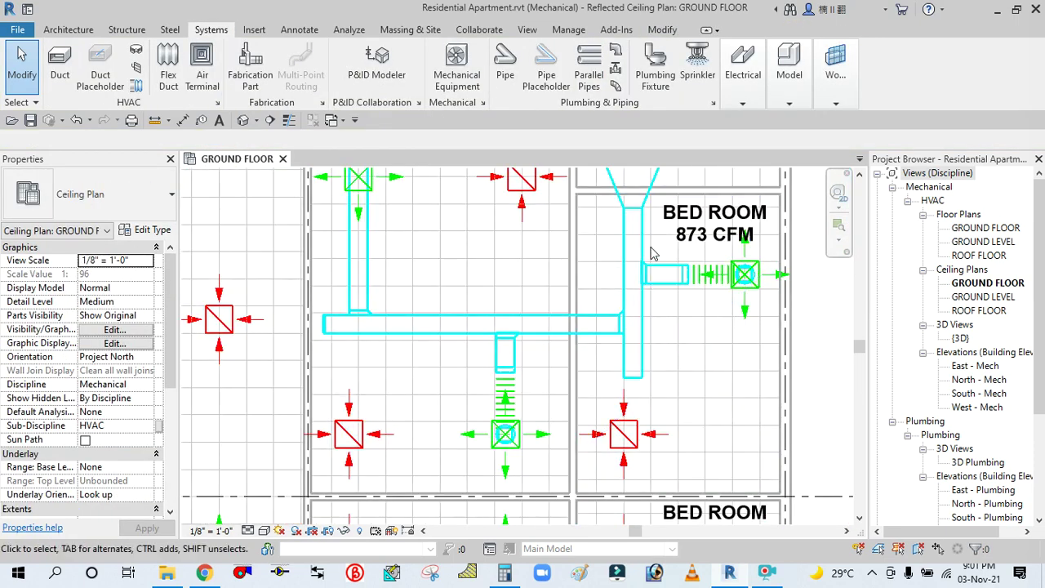
{"action": "scroll", "coordinate": [645, 253], "scroll_direction": "up", "scroll_amount": 3}
{"action": "scroll", "coordinate": [648, 411], "scroll_direction": "down", "scroll_amount": 3}
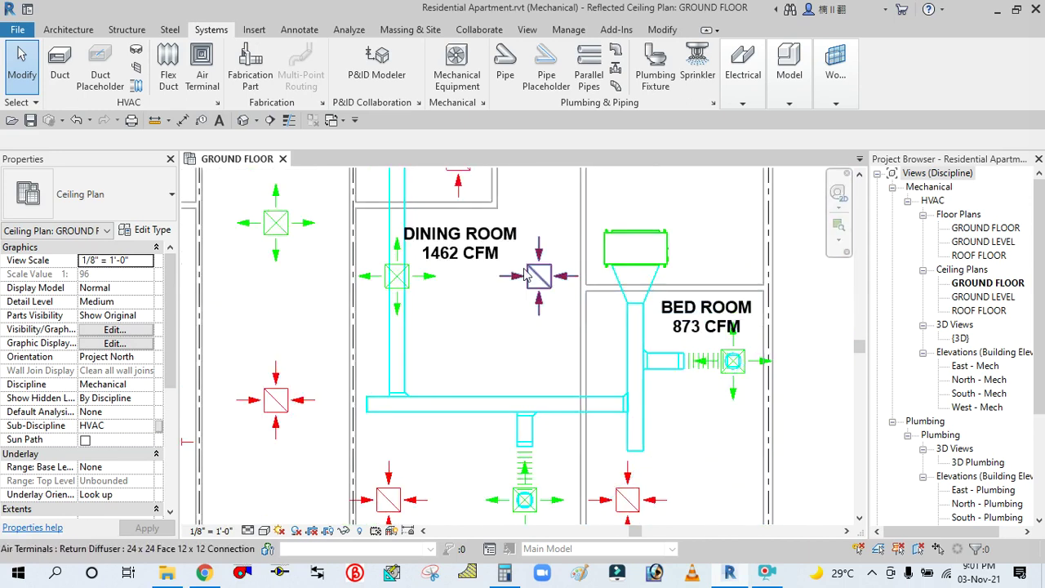
{"action": "scroll", "coordinate": [660, 413], "scroll_direction": "up", "scroll_amount": 1}
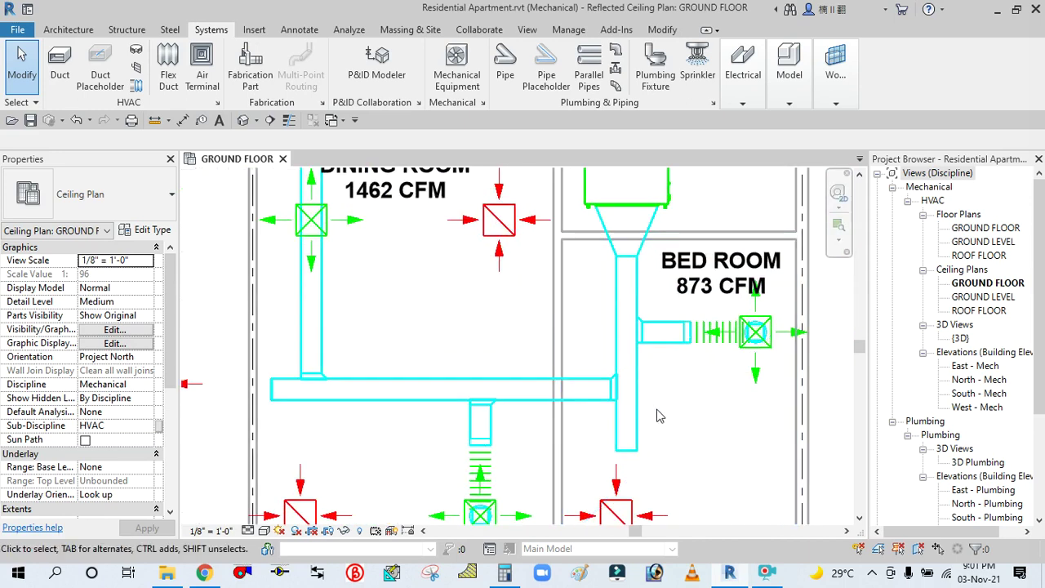
{"action": "middle_click_drag", "start_coordinate": [868, 425], "coordinate": [805, 384]}
Step: Pull the bed room vertical duct's lower end up to the horizontal branch, making it 10' 0" long
{"action": "scroll", "coordinate": [534, 394], "scroll_direction": "up", "scroll_amount": 2}
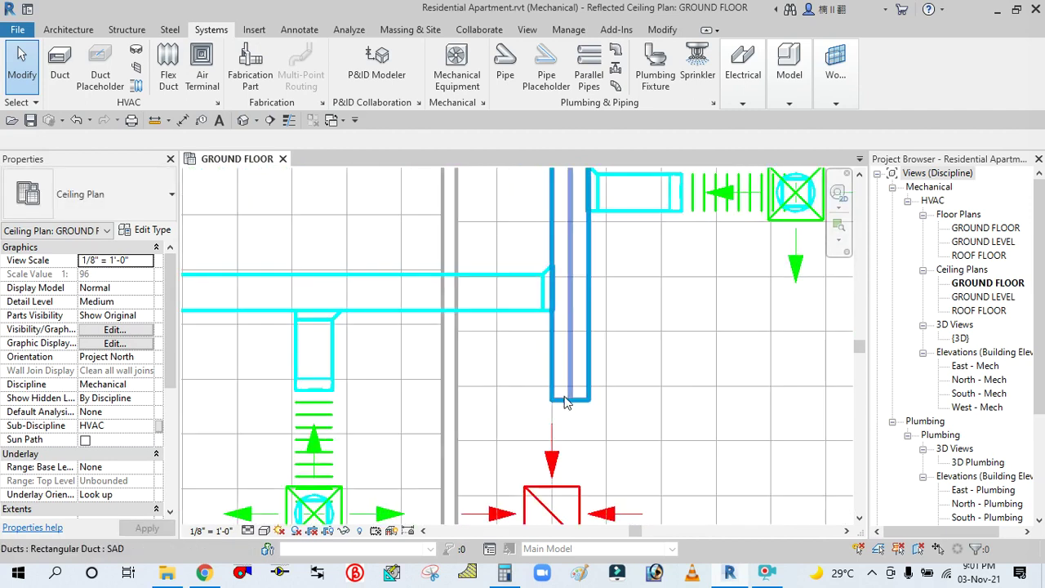
{"action": "left_click", "coordinate": [570, 400]}
{"action": "left_click_drag", "start_coordinate": [570, 399], "coordinate": [570, 335]}
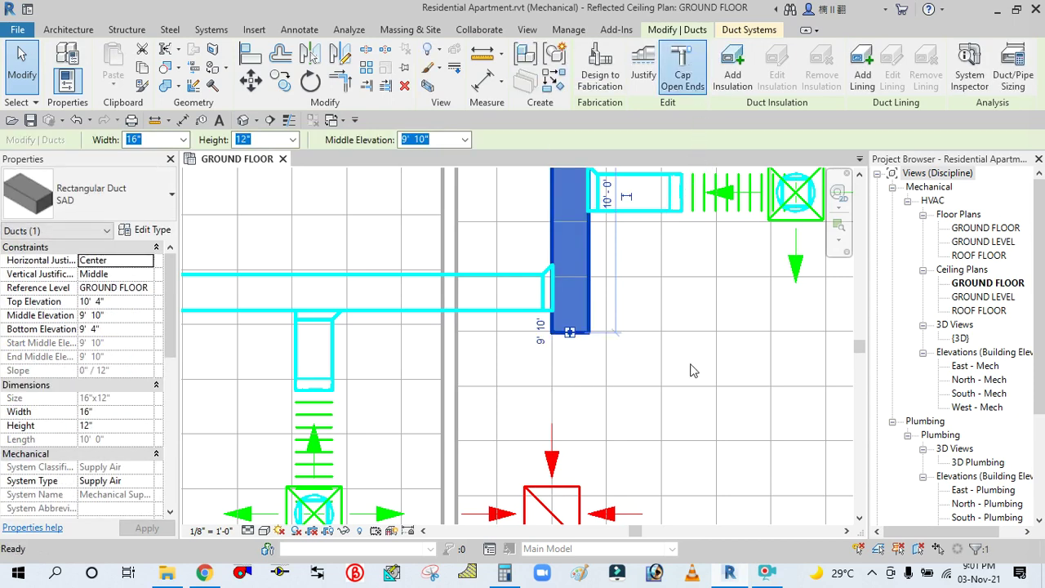
{"action": "scroll", "coordinate": [641, 366], "scroll_direction": "down", "scroll_amount": 4}
{"action": "left_click", "coordinate": [641, 366]}
{"action": "left_click", "coordinate": [757, 292]}
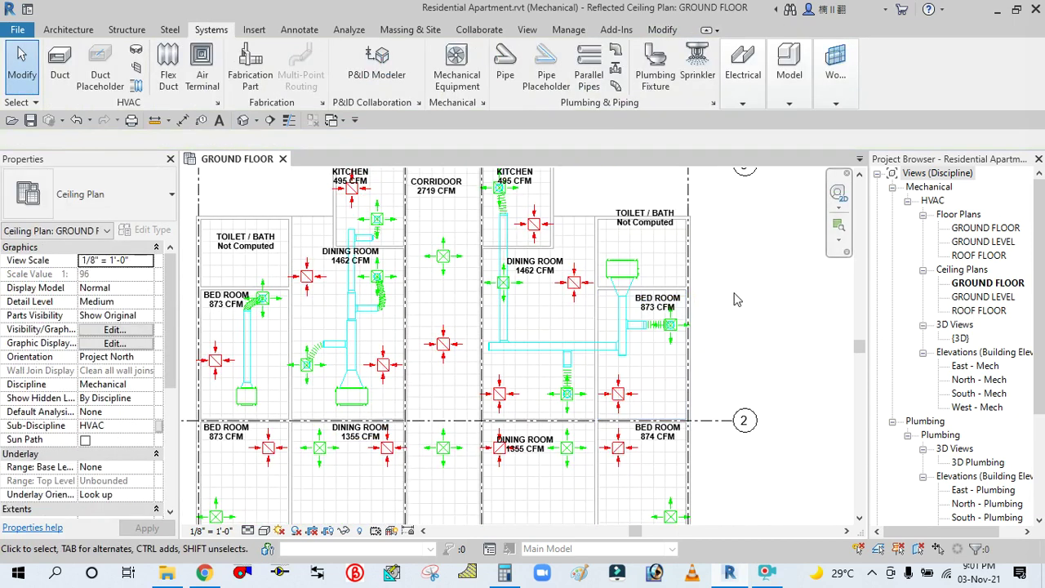
{"action": "scroll", "coordinate": [733, 325], "scroll_direction": "up", "scroll_amount": 3}
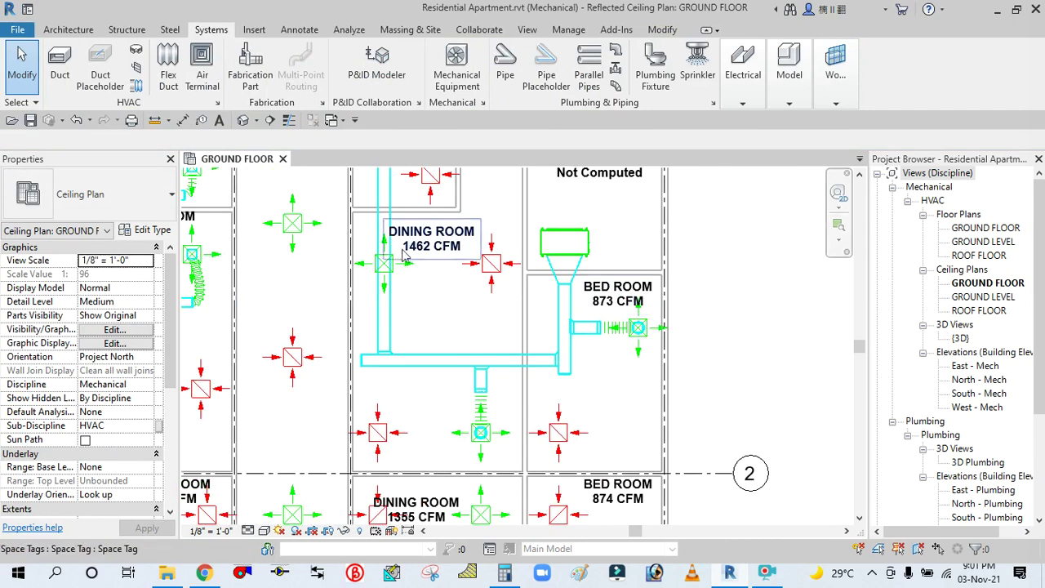
{"action": "scroll", "coordinate": [387, 271], "scroll_direction": "up", "scroll_amount": 3}
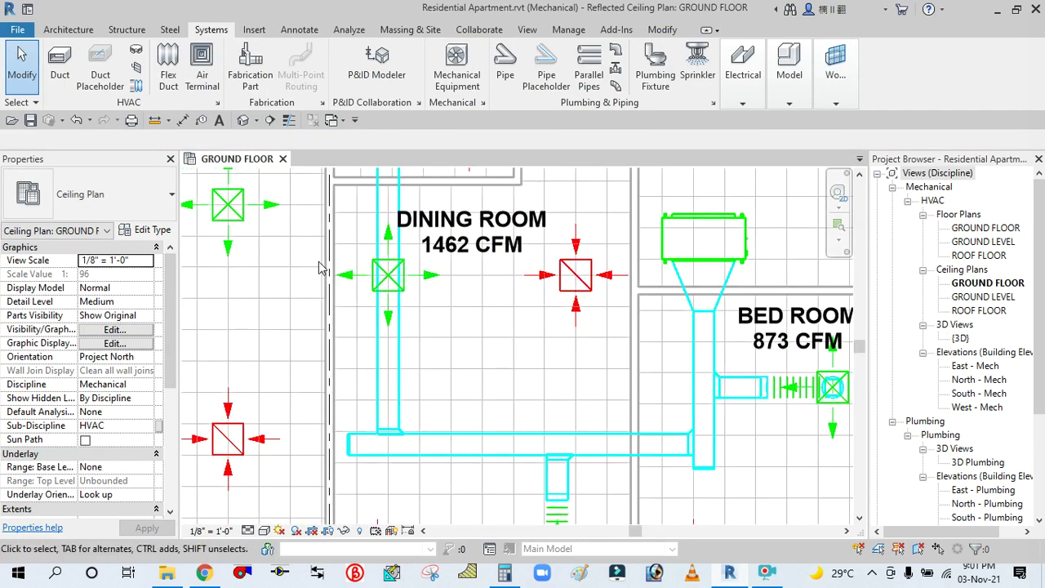
{"action": "scroll", "coordinate": [435, 369], "scroll_direction": "down", "scroll_amount": 3}
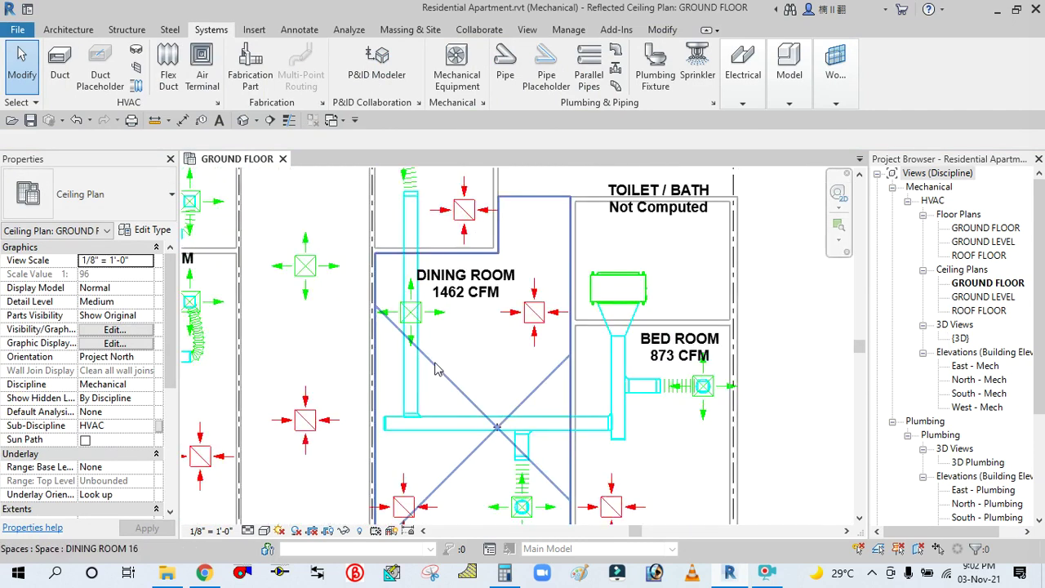
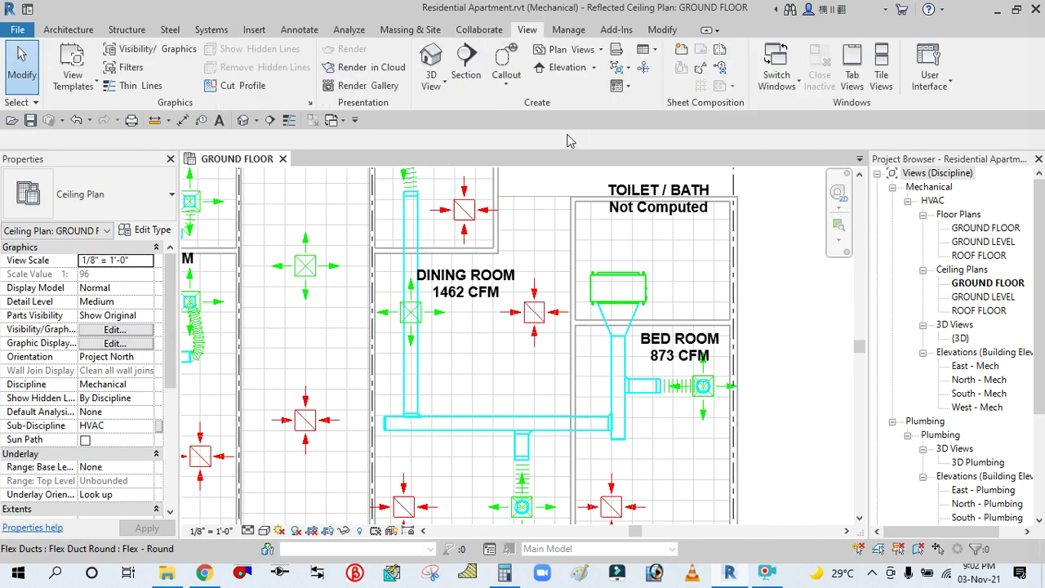
Step: Cut a section across the dining room, extend its depth into the room, and open it
{"action": "left_click", "coordinate": [468, 63]}
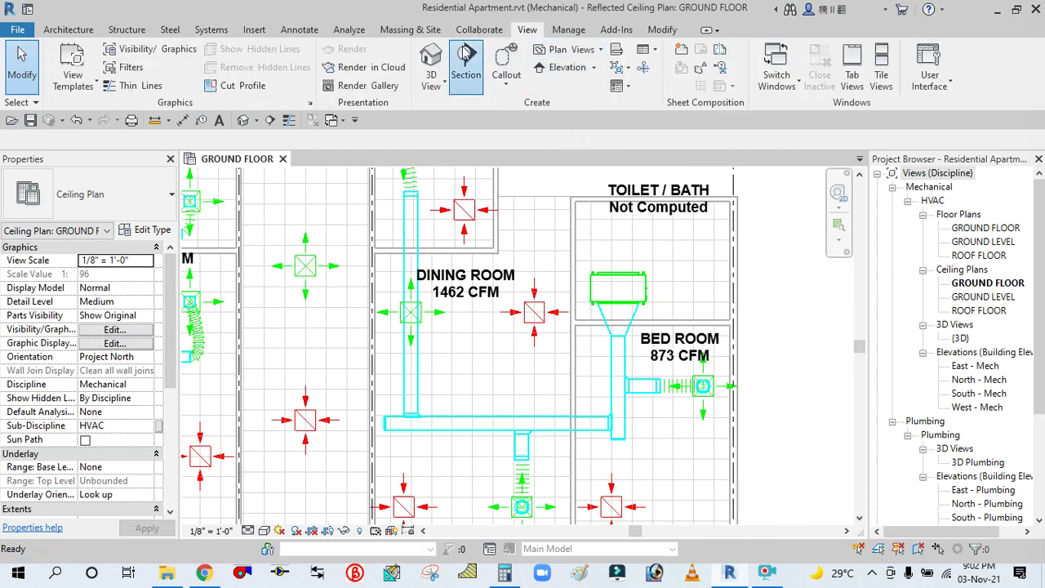
{"action": "left_click", "coordinate": [505, 353]}
{"action": "key", "text": "Escape"}
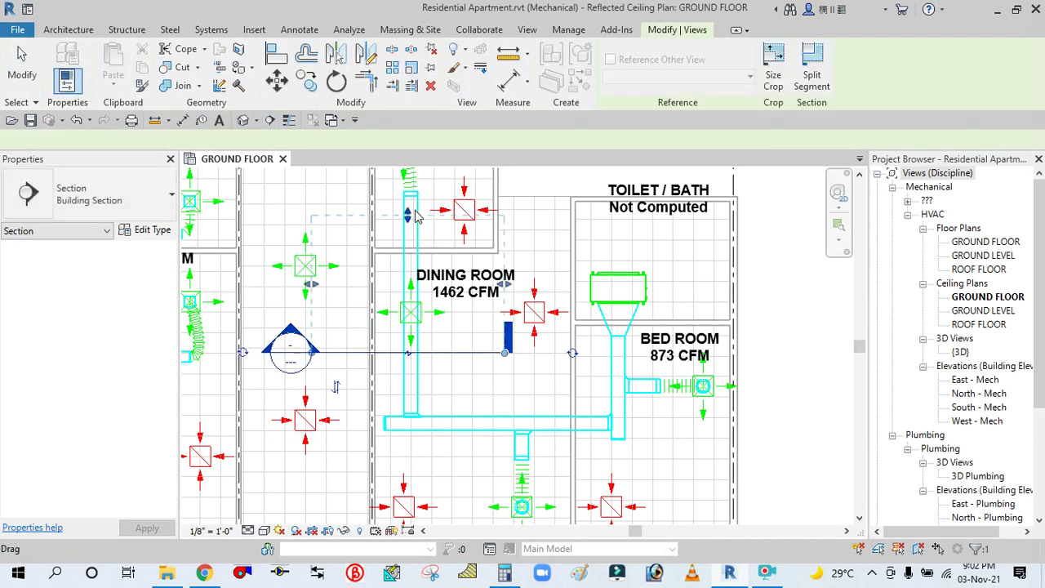
{"action": "left_click_drag", "start_coordinate": [413, 224], "coordinate": [411, 304]}
{"action": "right_click", "coordinate": [281, 353]}
{"action": "left_click", "coordinate": [335, 245]}
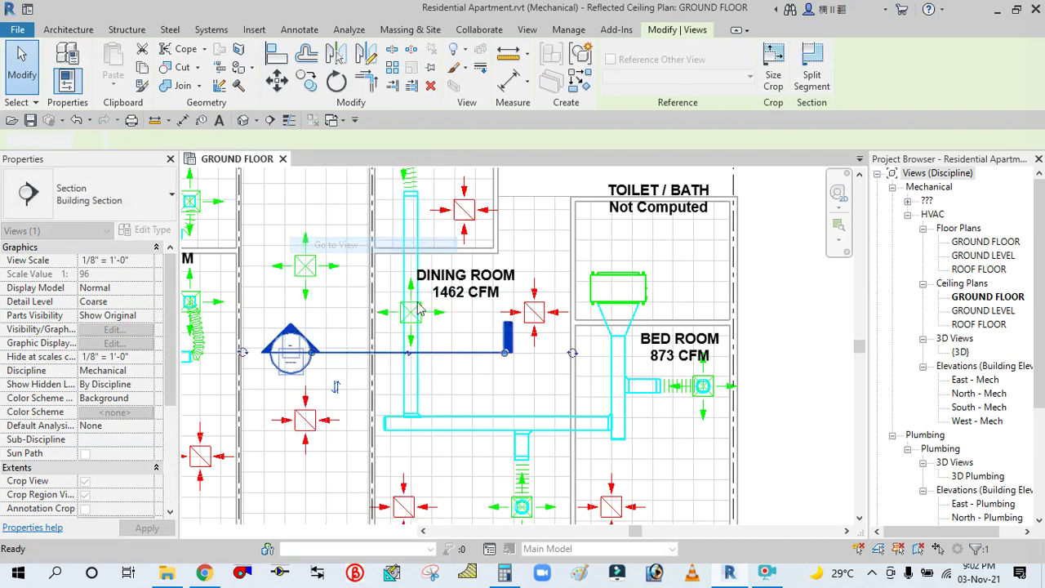
Step: Connect the dining-room ceiling diffuser into the supply duct above it with Connect Into
{"action": "scroll", "coordinate": [496, 358], "scroll_direction": "up", "scroll_amount": 4}
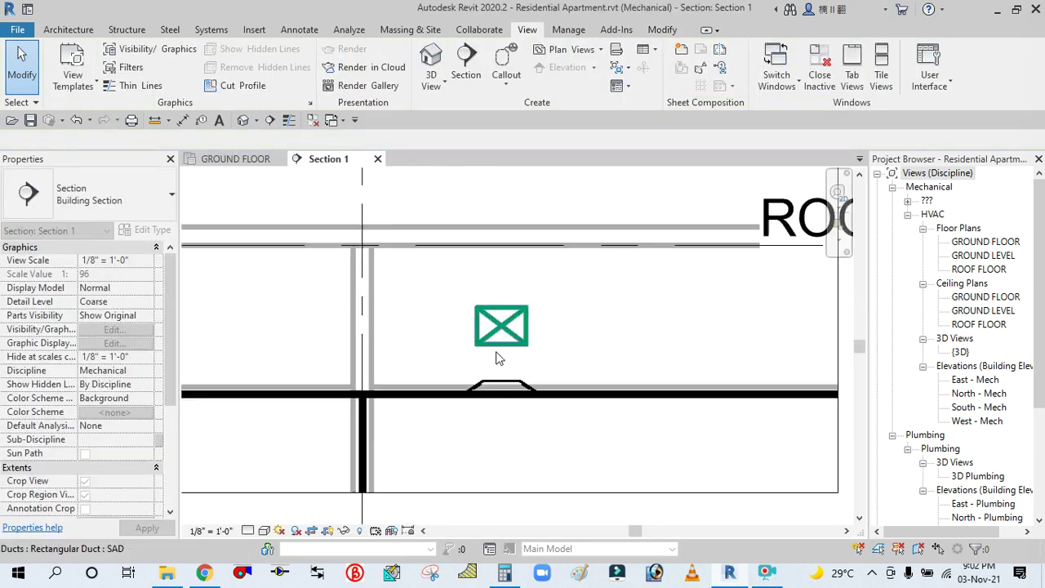
{"action": "scroll", "coordinate": [495, 357], "scroll_direction": "up", "scroll_amount": 1}
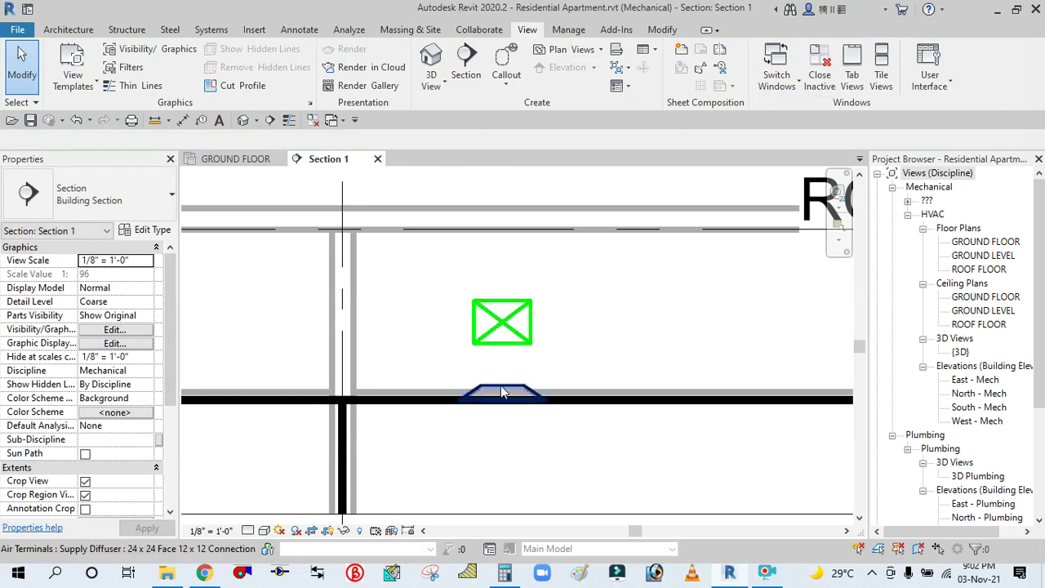
{"action": "left_click", "coordinate": [501, 392]}
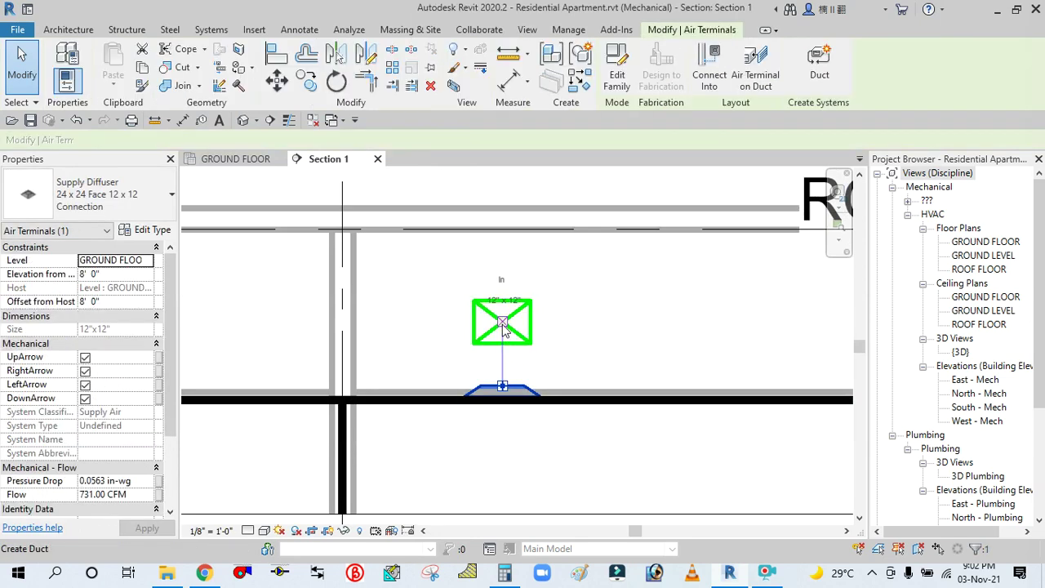
{"action": "left_click", "coordinate": [707, 66]}
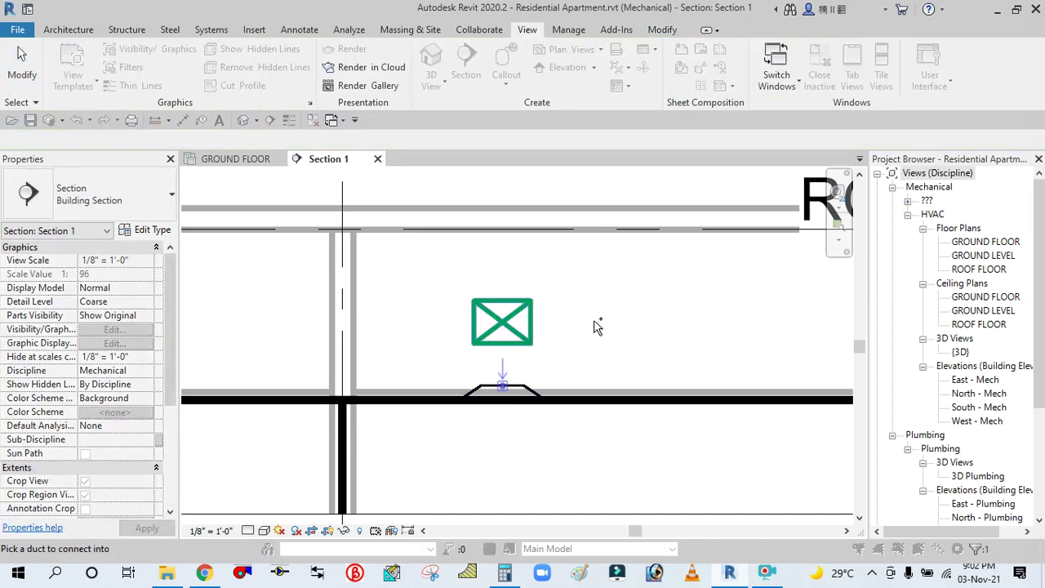
{"action": "left_click", "coordinate": [597, 327]}
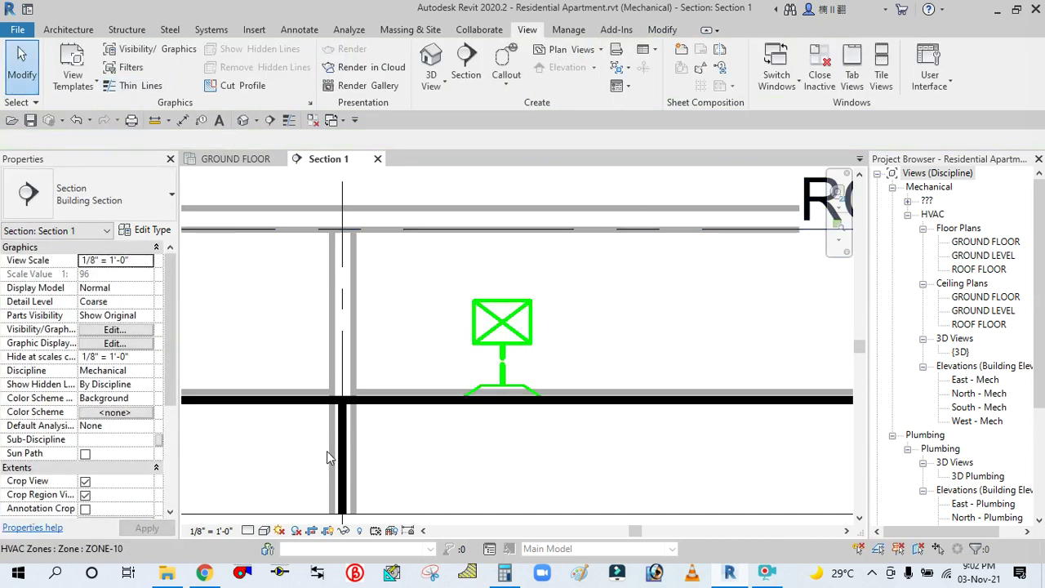
Step: Set Section 1 to Fine detail and check the new tap fitting's properties
{"action": "left_click", "coordinate": [264, 531]}
{"action": "left_click", "coordinate": [262, 514]}
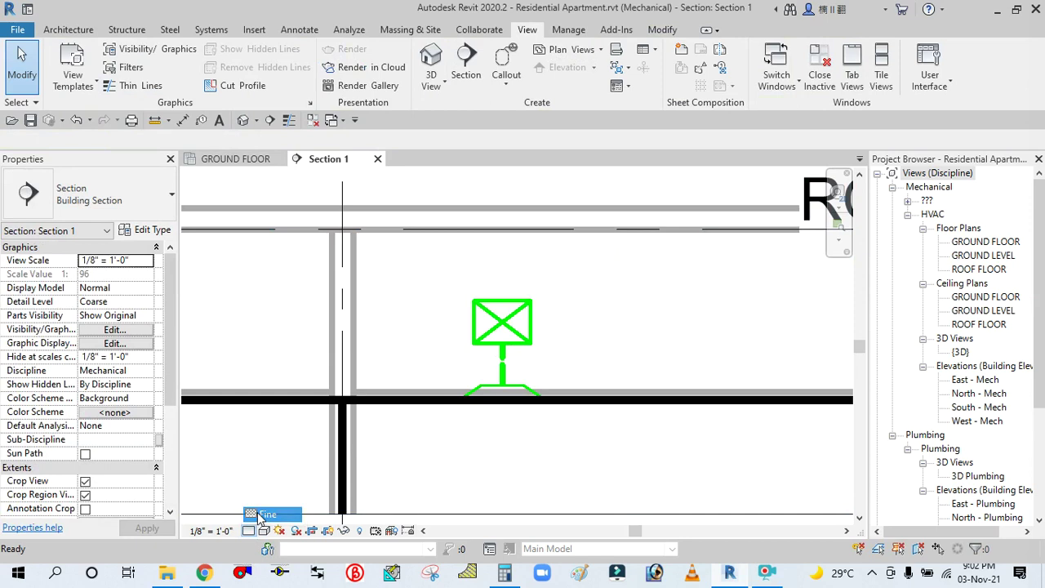
{"action": "left_click", "coordinate": [494, 414]}
{"action": "left_click", "coordinate": [466, 318]}
{"action": "left_click", "coordinate": [642, 343]}
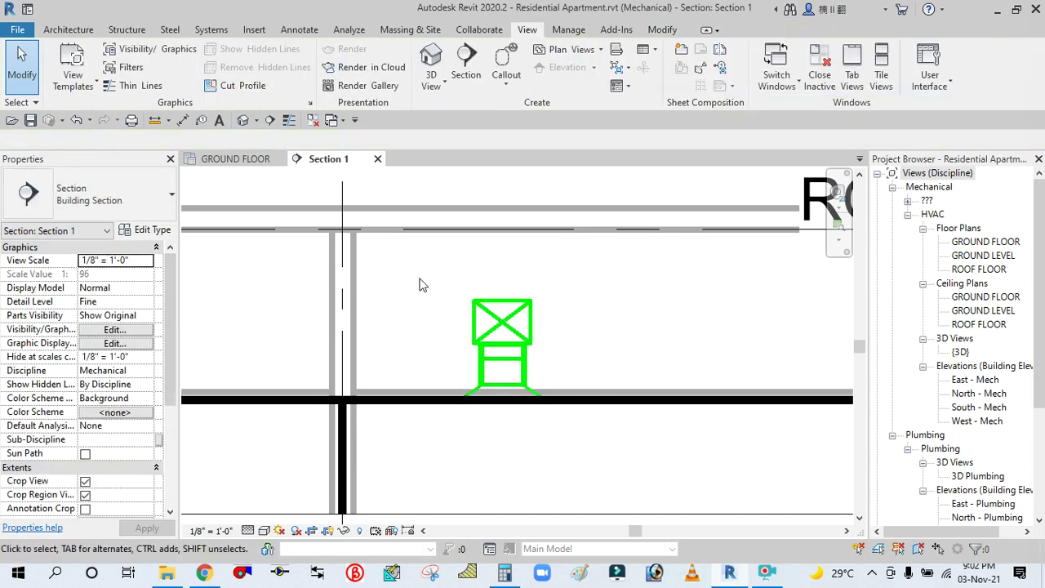
{"action": "scroll", "coordinate": [418, 284], "scroll_direction": "down", "scroll_amount": 2}
{"action": "scroll", "coordinate": [577, 264], "scroll_direction": "down", "scroll_amount": 4}
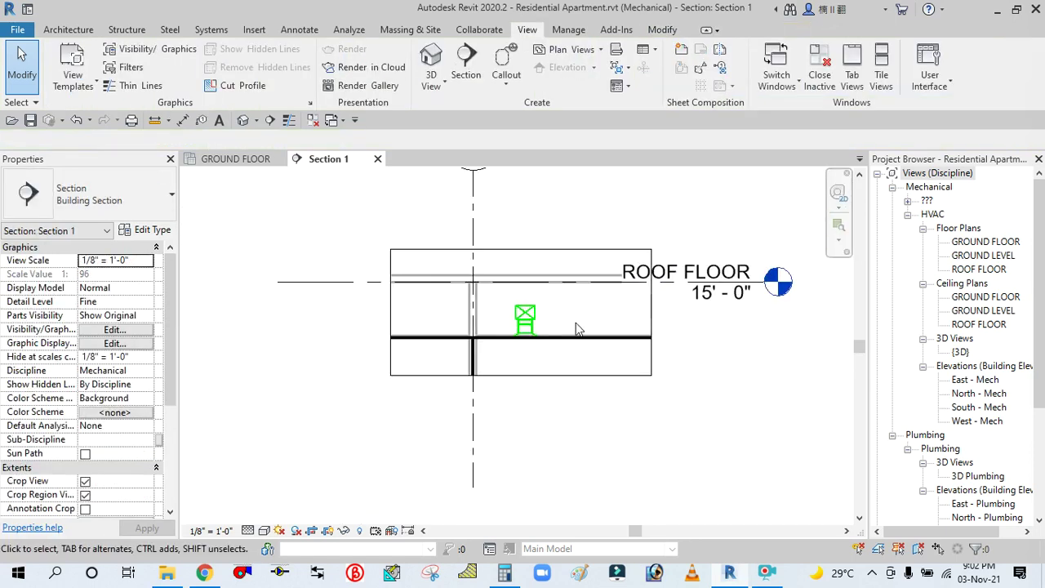
Step: Open the GROUND FLOOR ceiling plan and frame the whole floor layout
{"action": "double_click", "coordinate": [984, 298]}
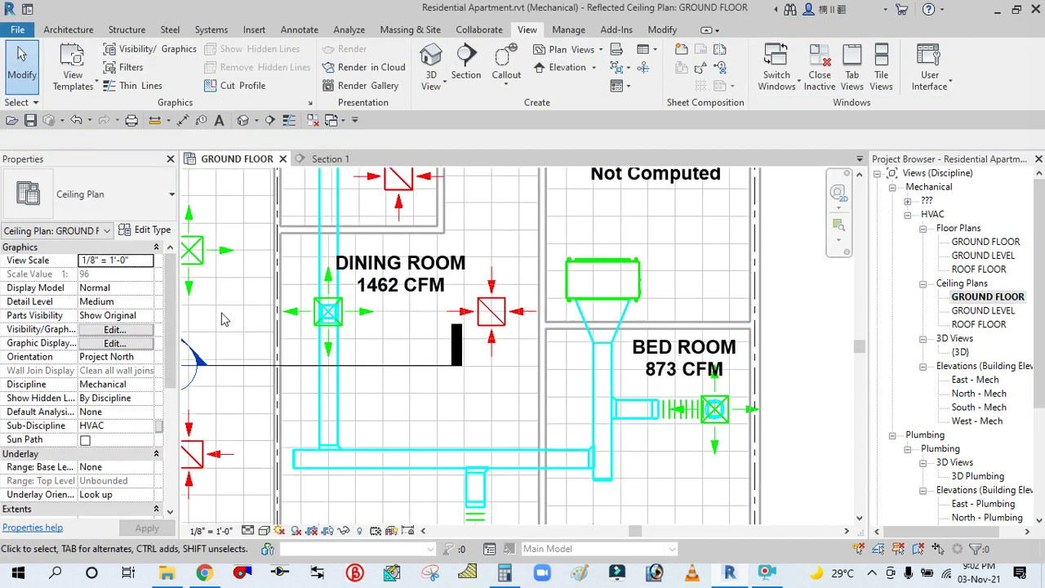
{"action": "scroll", "coordinate": [326, 314], "scroll_direction": "up", "scroll_amount": 5}
{"action": "scroll", "coordinate": [488, 339], "scroll_direction": "down", "scroll_amount": 7}
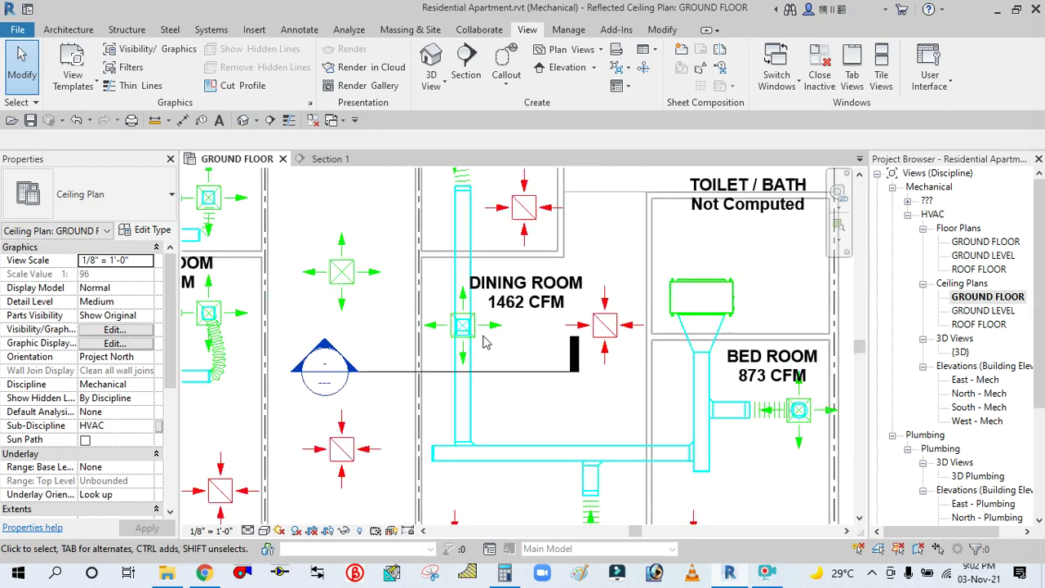
{"action": "middle_click_drag", "start_coordinate": [683, 367], "coordinate": [656, 320]}
{"action": "scroll", "coordinate": [695, 236], "scroll_direction": "down", "scroll_amount": 1}
{"action": "scroll", "coordinate": [648, 407], "scroll_direction": "up", "scroll_amount": 1}
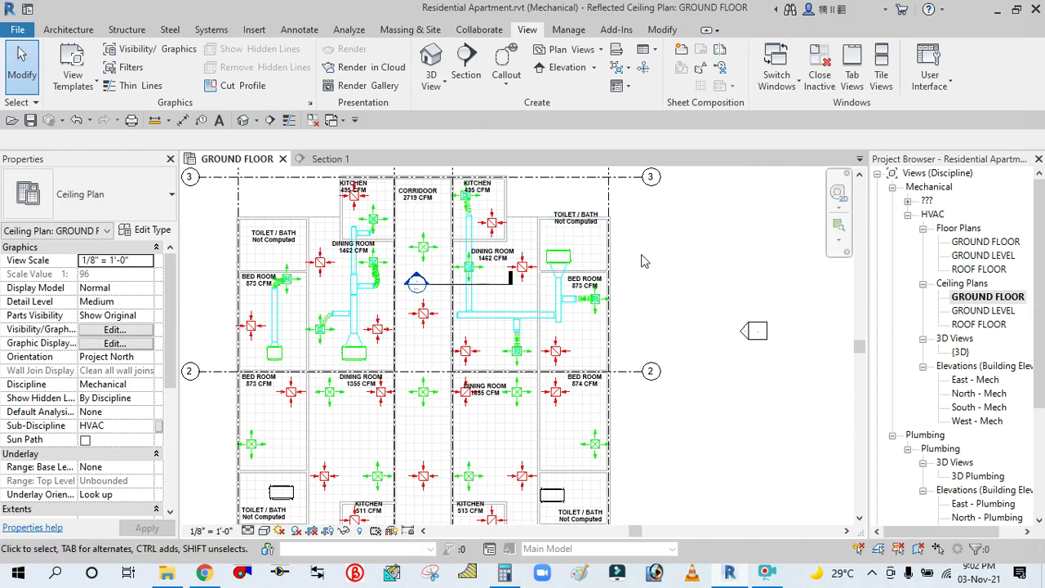
Step: Delete the Section 1 line from the plan, confirming the warning
{"action": "left_click", "coordinate": [449, 288]}
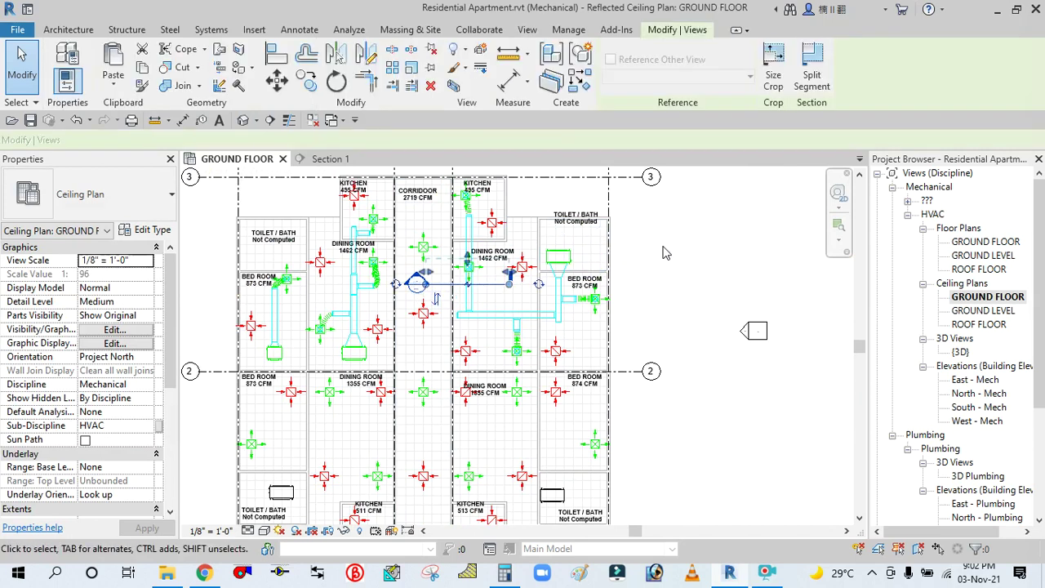
{"action": "key", "text": "Delete"}
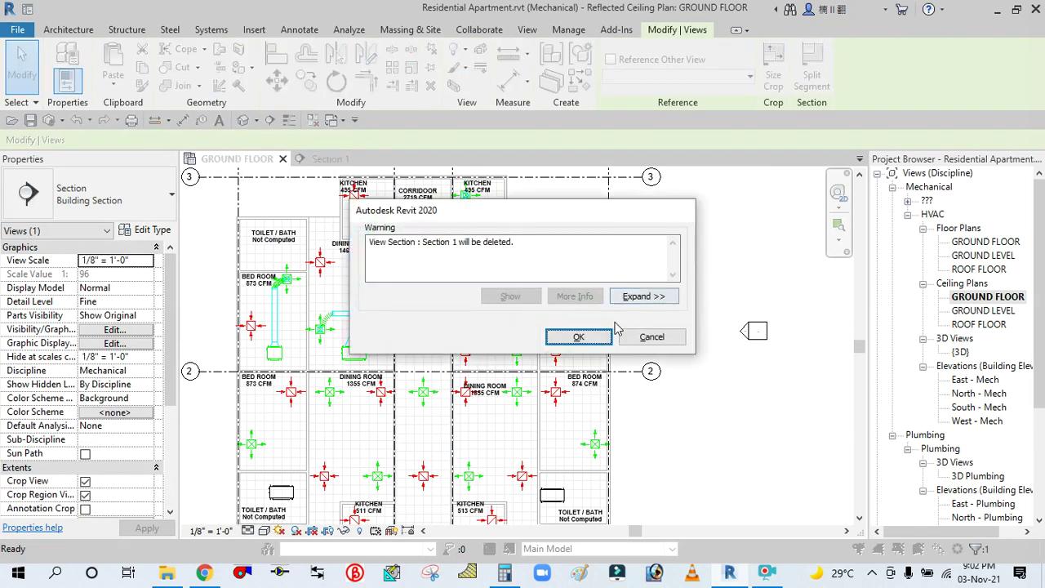
{"action": "left_click", "coordinate": [601, 341]}
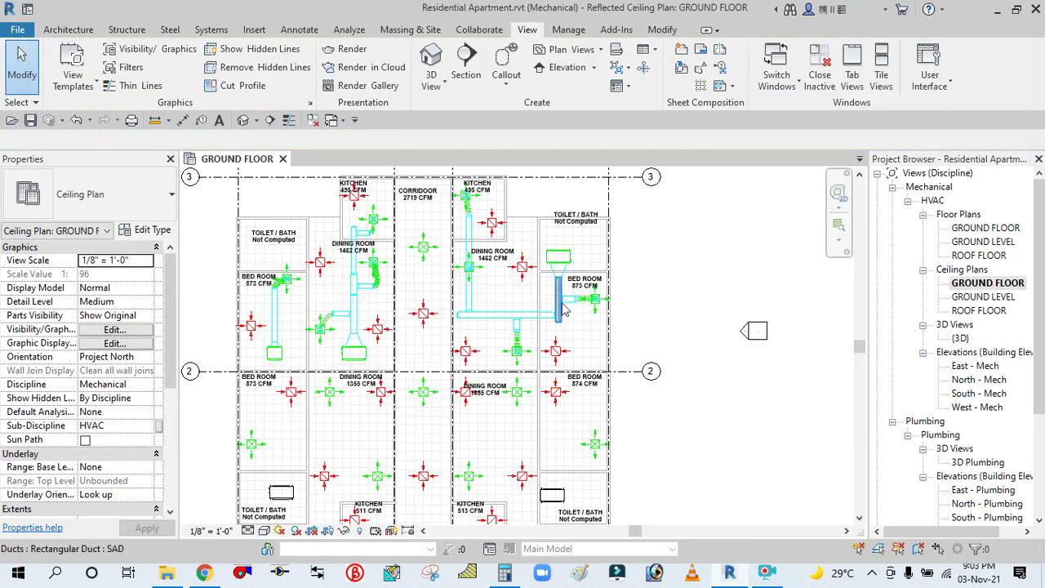
{"action": "left_click", "coordinate": [242, 120]}
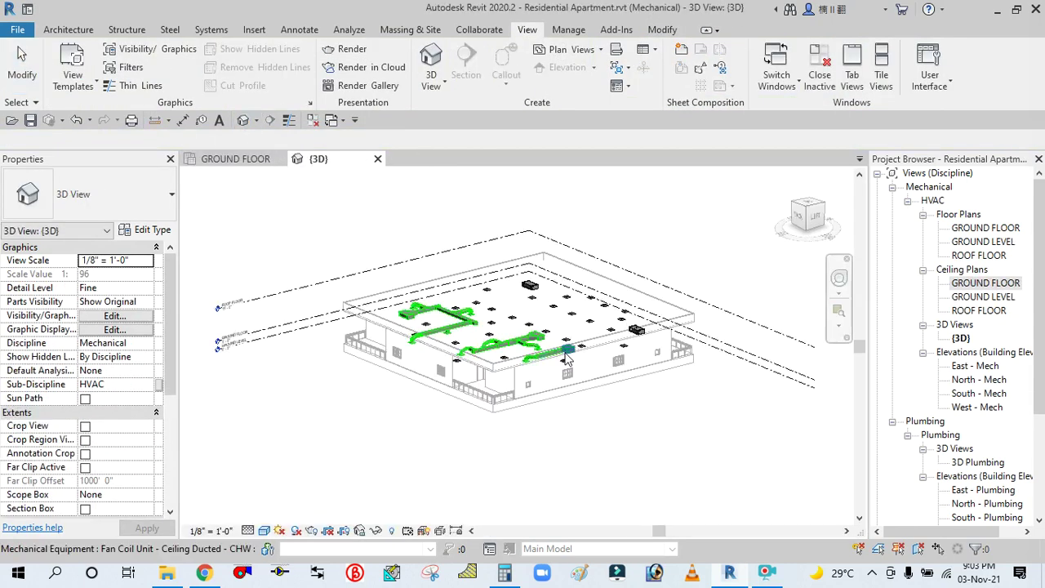
Step: Zoom into the 3D ductwork and toggle Thin Lines to check duct outlines
{"action": "scroll", "coordinate": [425, 279], "scroll_direction": "up", "scroll_amount": 5}
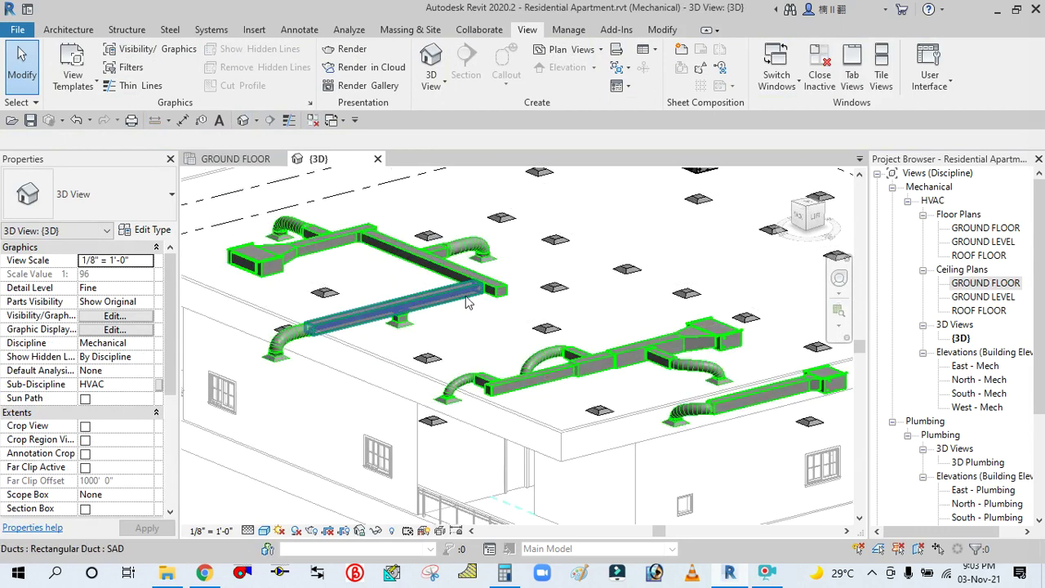
{"action": "scroll", "coordinate": [278, 250], "scroll_direction": "up", "scroll_amount": 3}
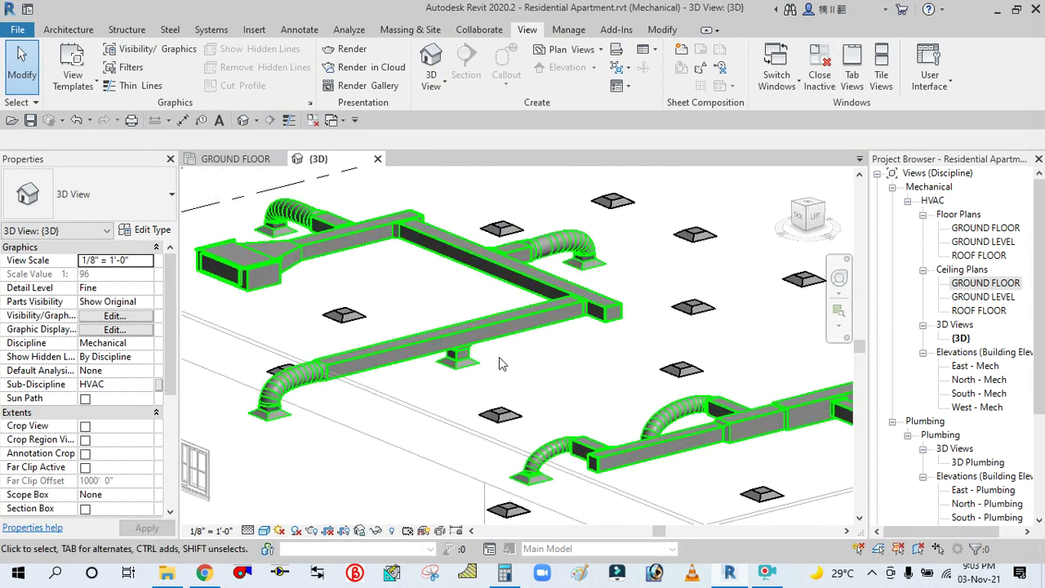
{"action": "scroll", "coordinate": [579, 279], "scroll_direction": "up", "scroll_amount": 5}
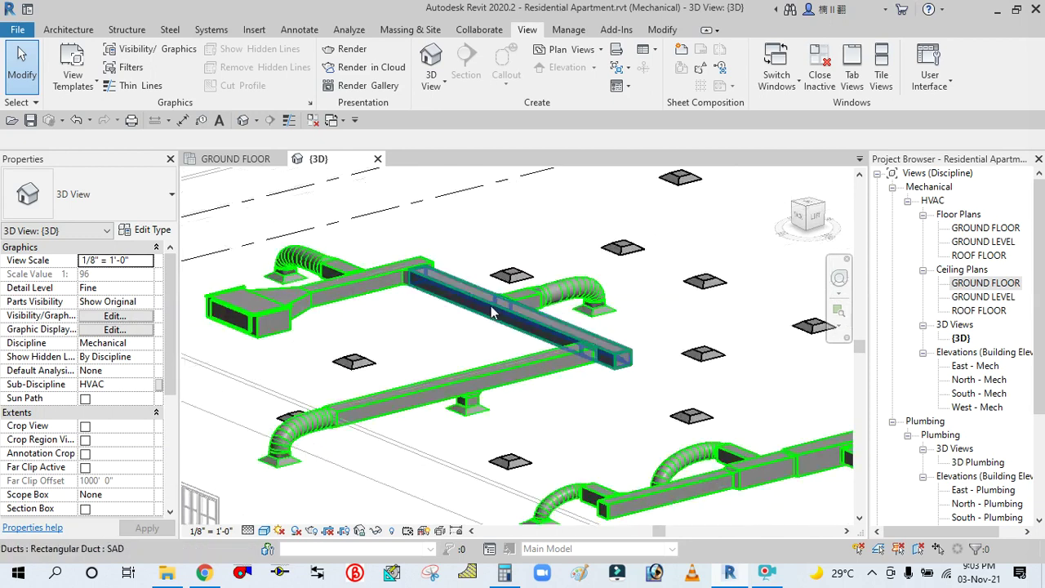
{"action": "scroll", "coordinate": [666, 248], "scroll_direction": "down", "scroll_amount": 5}
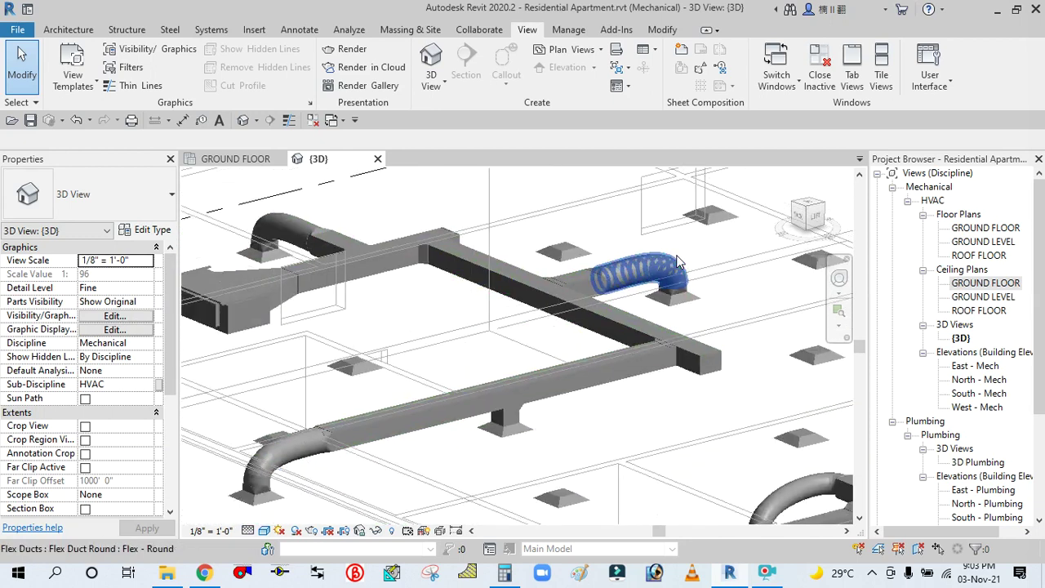
{"action": "scroll", "coordinate": [477, 318], "scroll_direction": "up", "scroll_amount": 3}
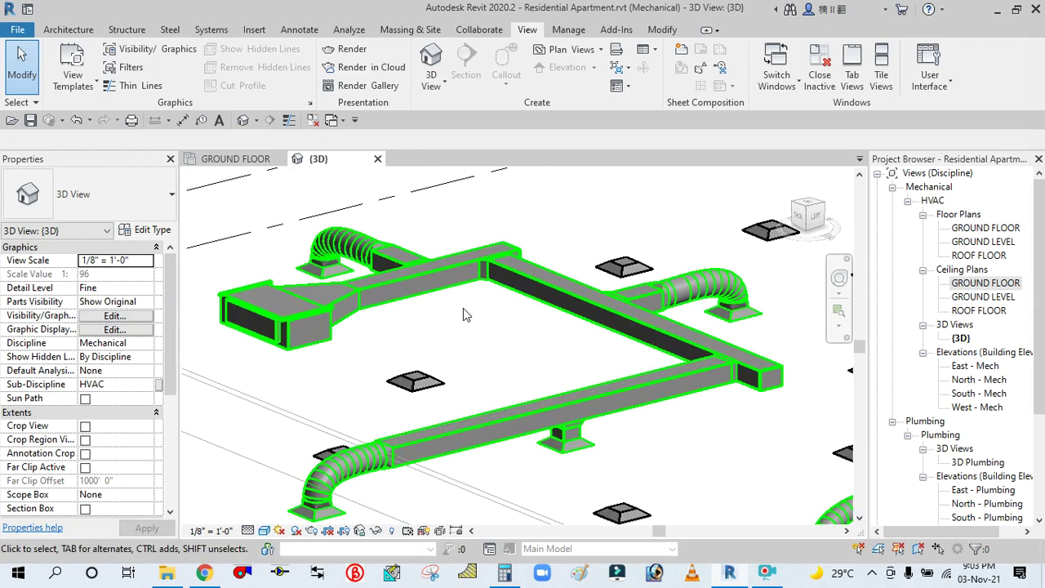
{"action": "left_click", "coordinate": [289, 120]}
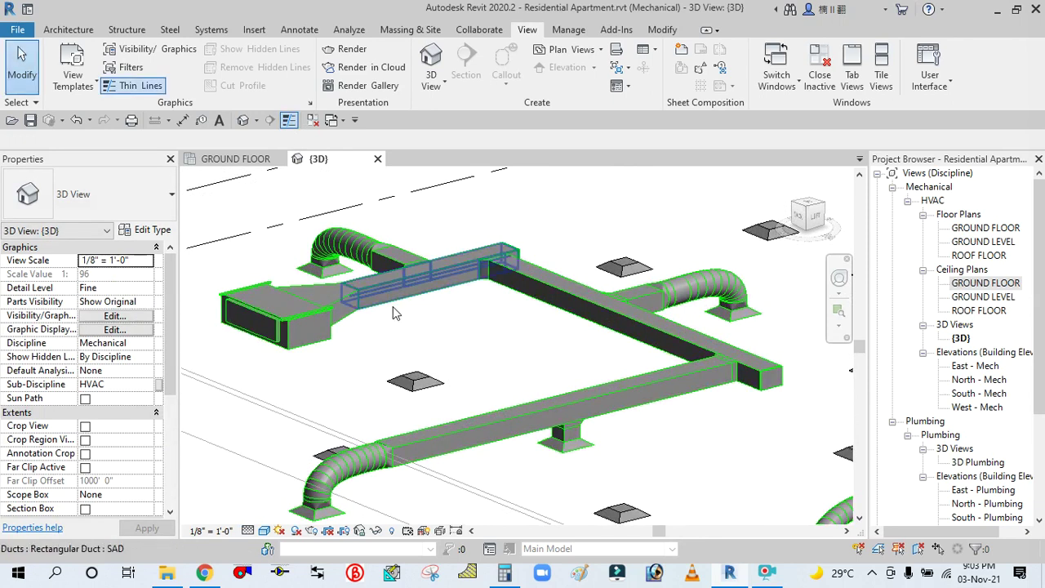
Step: Orbit the 3D model to a higher angle and pick the GROUND FLOOR ceiling plan
{"action": "scroll", "coordinate": [508, 353], "scroll_direction": "down", "scroll_amount": 4}
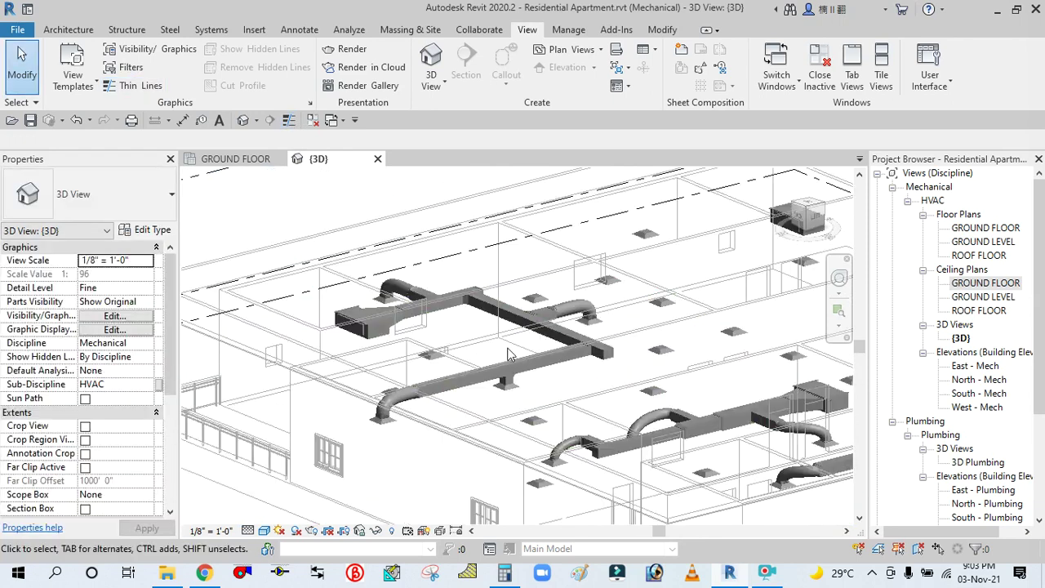
{"action": "middle_click_drag", "start_coordinate": [718, 377], "coordinate": [572, 302], "text": "shift"}
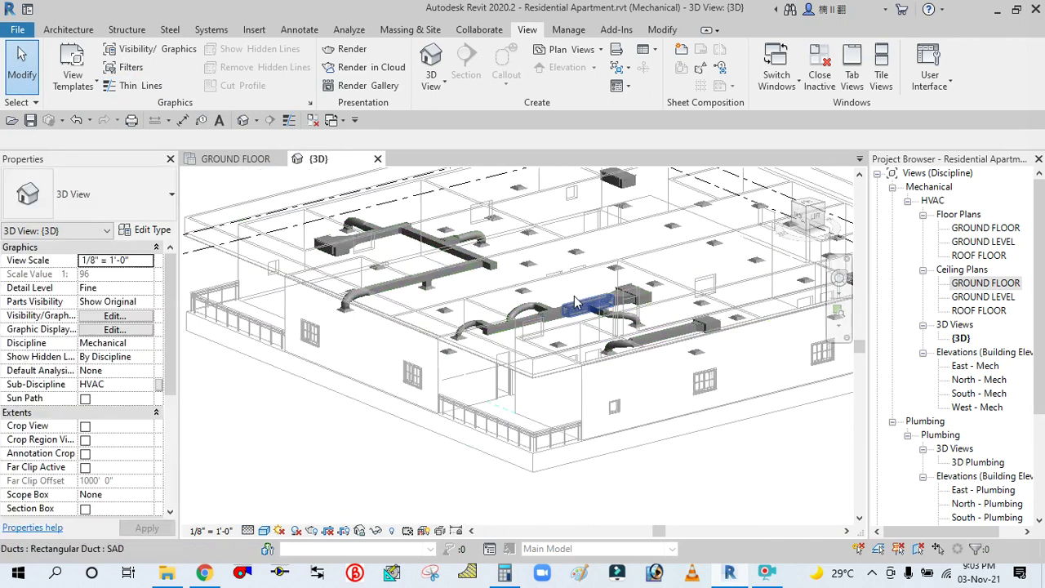
{"action": "left_click", "coordinate": [968, 283]}
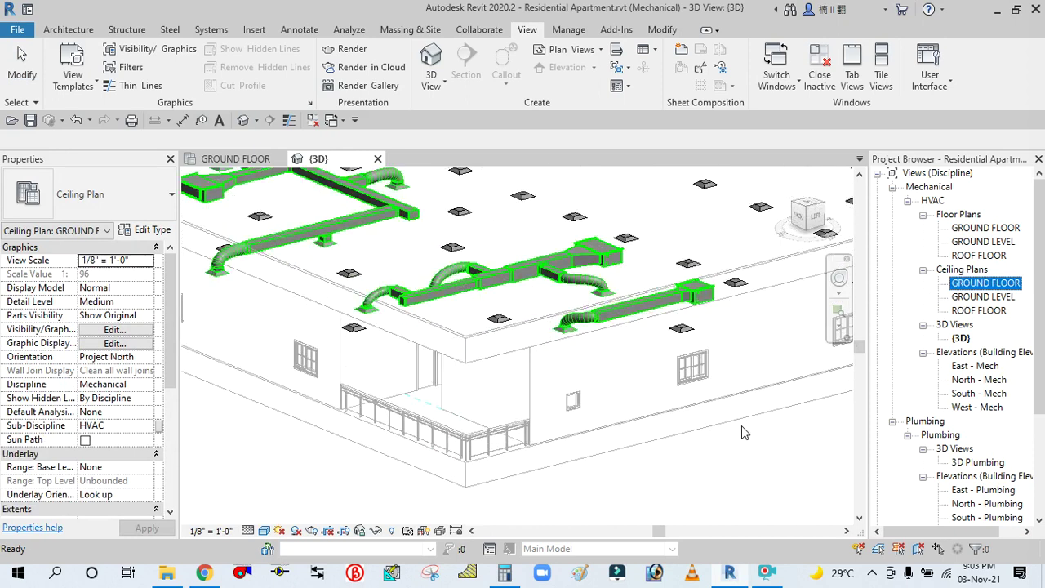
{"action": "middle_click_drag", "start_coordinate": [741, 425], "coordinate": [663, 207], "text": "shift"}
{"action": "scroll", "coordinate": [663, 208], "scroll_direction": "up", "scroll_amount": 6}
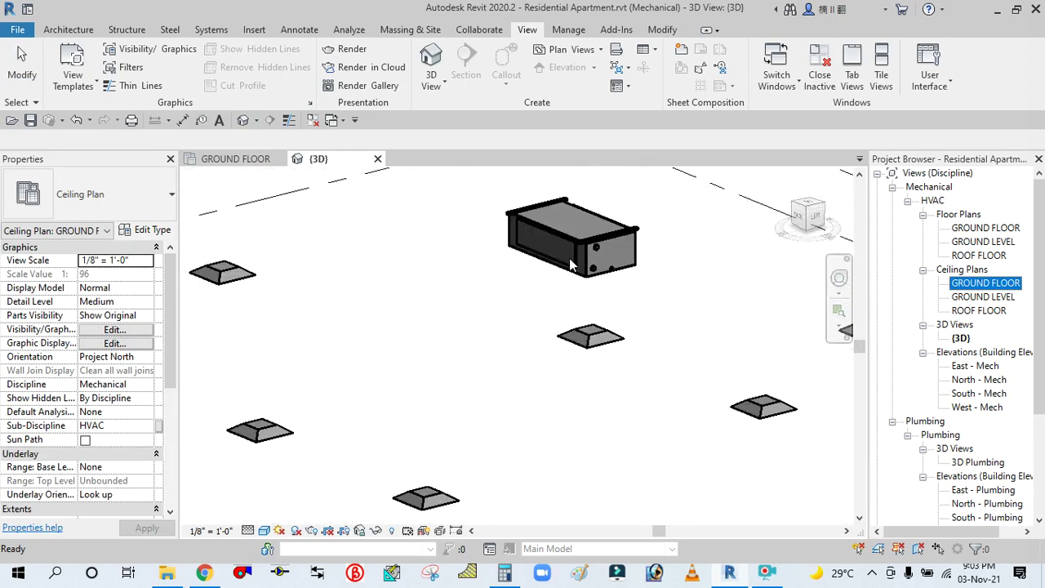
{"action": "scroll", "coordinate": [599, 280], "scroll_direction": "down", "scroll_amount": 6}
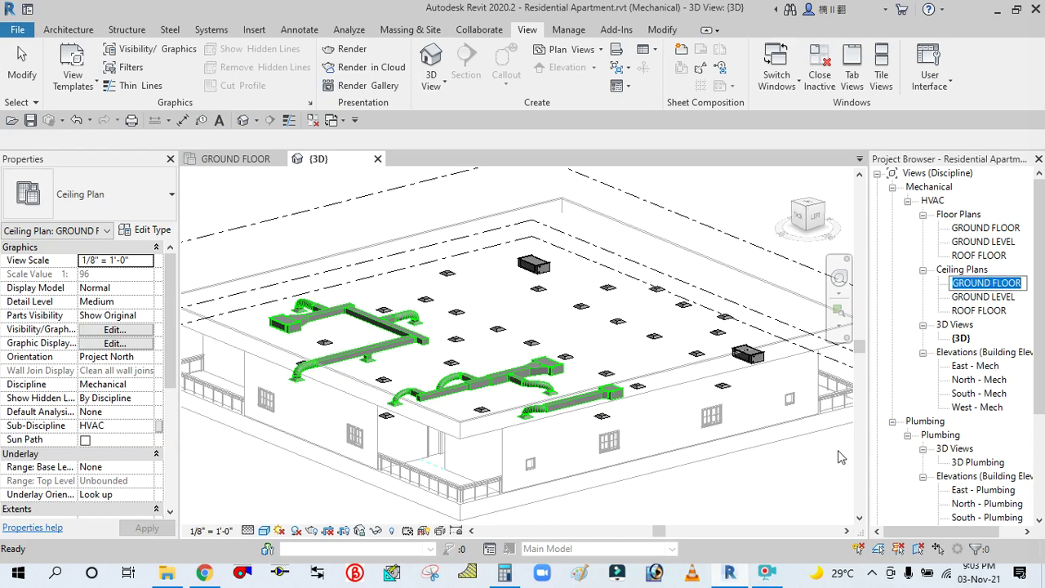
Step: Return to the ground-floor ceiling plan and frame the fan coil area
{"action": "double_click", "coordinate": [985, 283]}
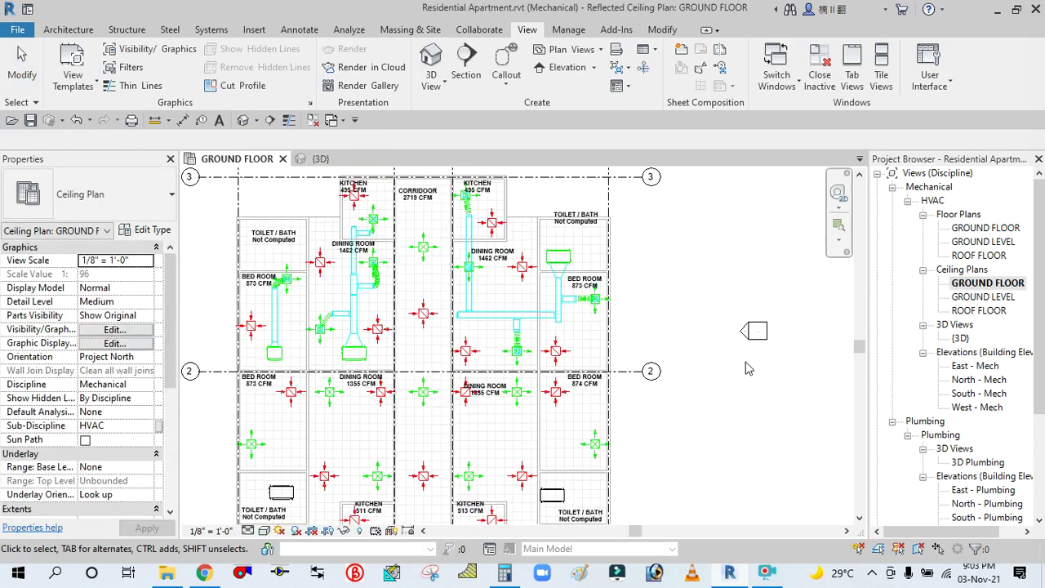
{"action": "middle_click_drag", "start_coordinate": [696, 398], "coordinate": [680, 357]}
{"action": "middle_click_drag", "start_coordinate": [651, 433], "coordinate": [664, 435]}
{"action": "scroll", "coordinate": [663, 435], "scroll_direction": "up", "scroll_amount": 1}
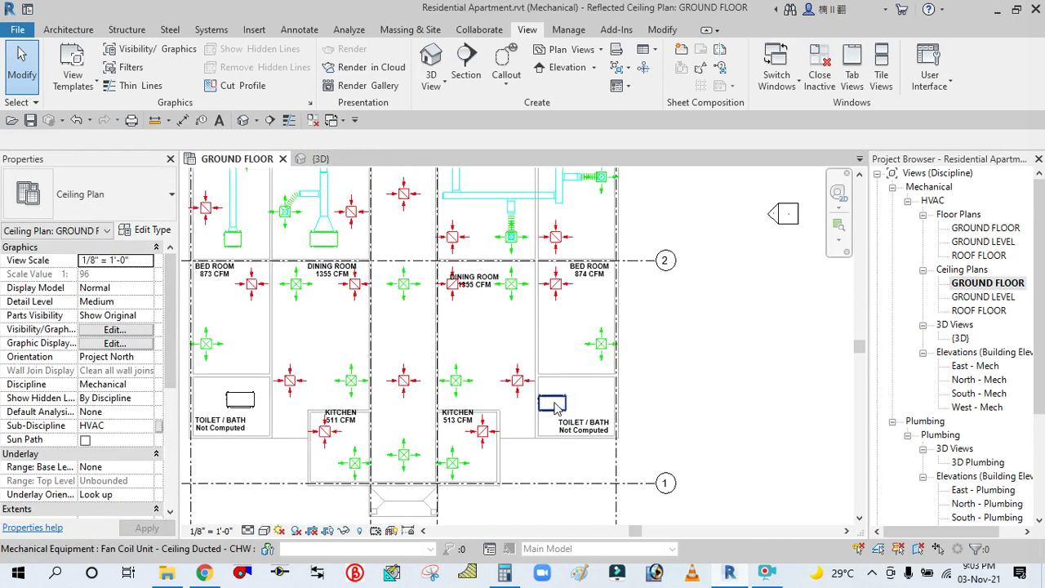
{"action": "scroll", "coordinate": [554, 409], "scroll_direction": "up", "scroll_amount": 2}
{"action": "scroll", "coordinate": [556, 412], "scroll_direction": "up", "scroll_amount": 2}
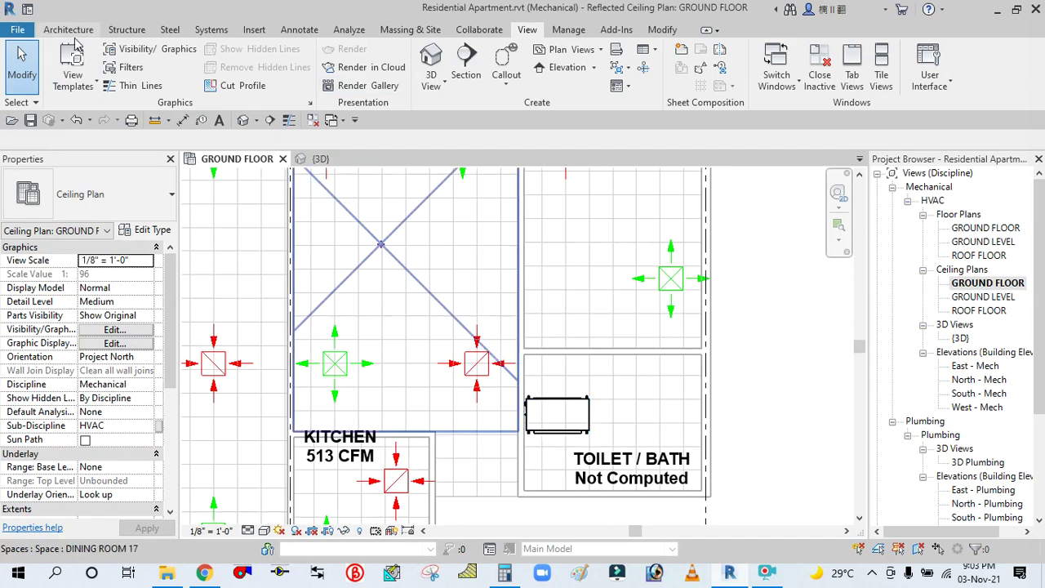
Step: Draw a supply duct from the toilet/bath fan coil unit up, left, and down to the kitchen
{"action": "left_click", "coordinate": [210, 29]}
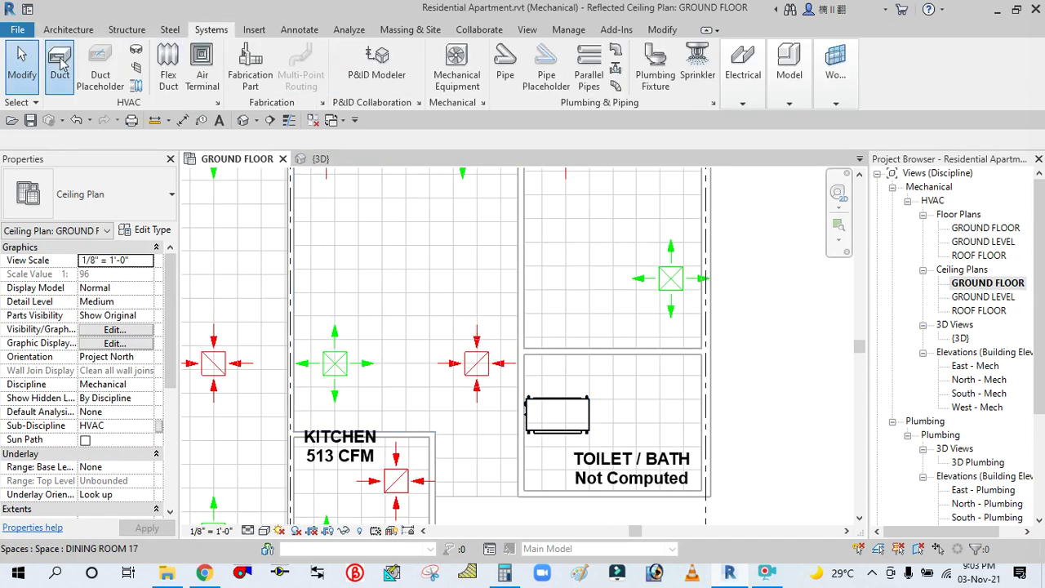
{"action": "left_click", "coordinate": [558, 399]}
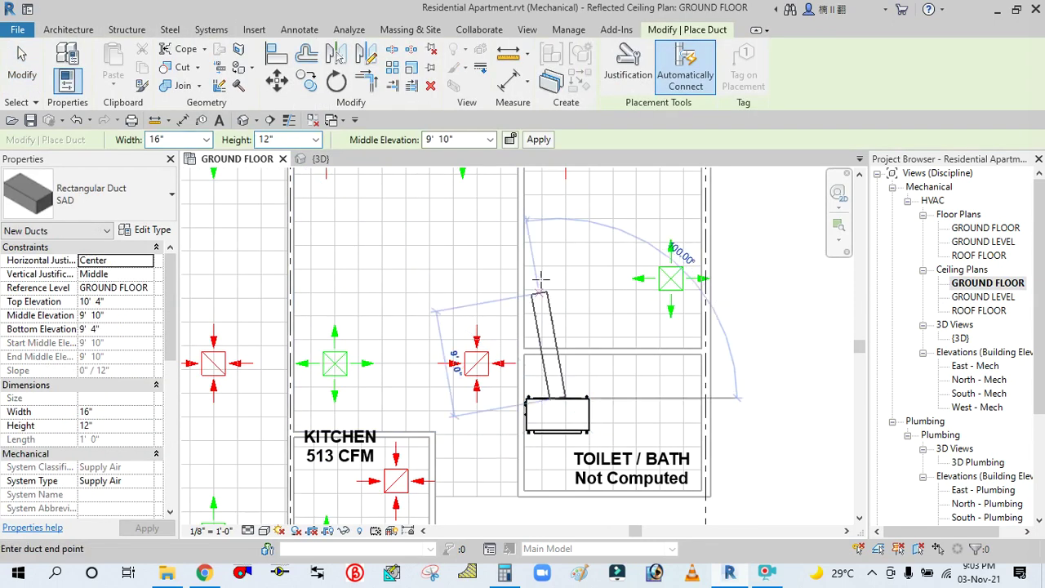
{"action": "middle_click_drag", "start_coordinate": [558, 223], "coordinate": [569, 344]}
{"action": "scroll", "coordinate": [558, 384], "scroll_direction": "down", "scroll_amount": 1}
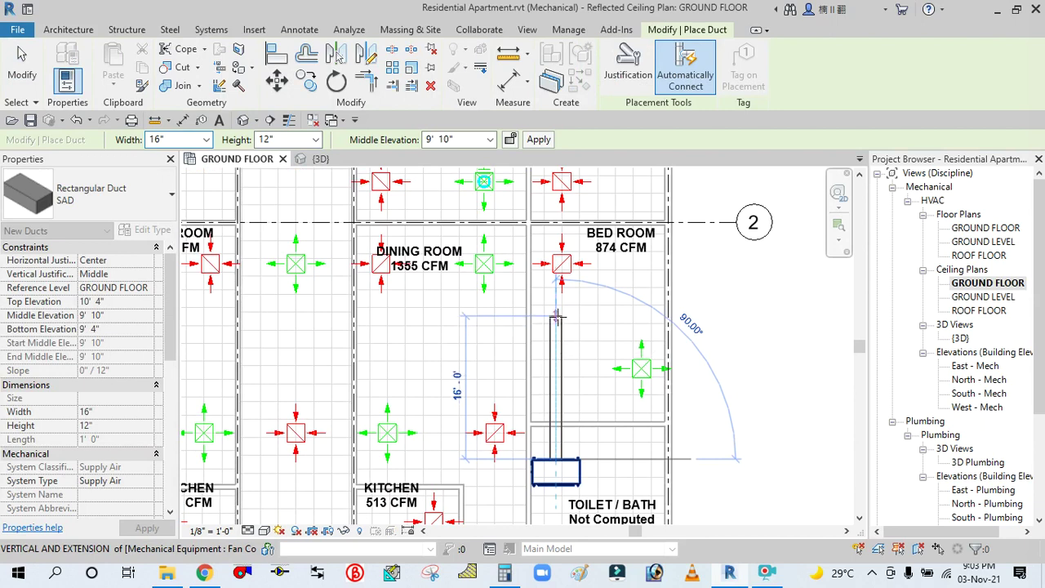
{"action": "left_click", "coordinate": [447, 321]}
{"action": "left_click", "coordinate": [395, 363]}
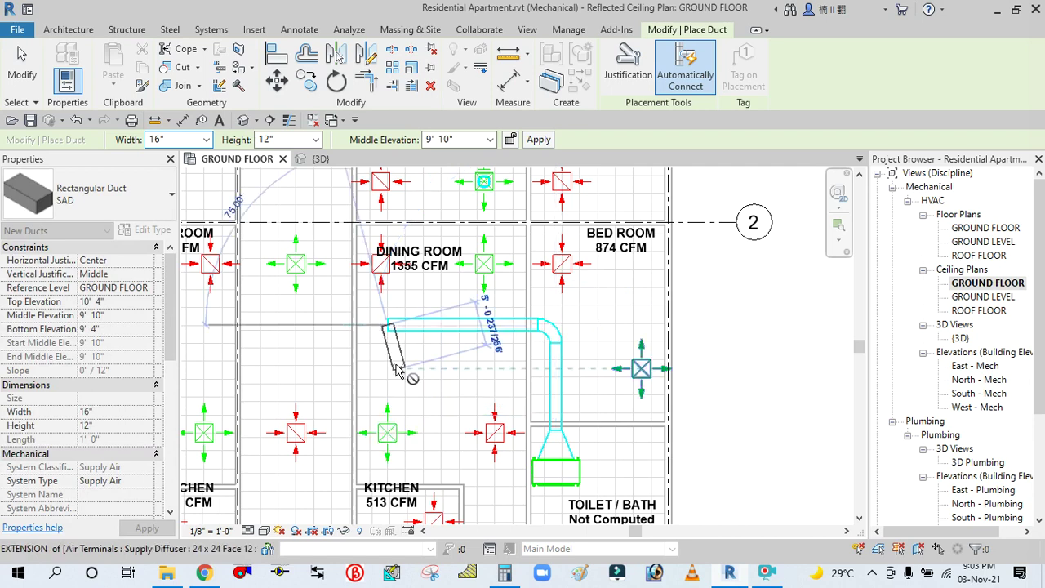
{"action": "scroll", "coordinate": [392, 368], "scroll_direction": "down", "scroll_amount": 3}
{"action": "scroll", "coordinate": [394, 465], "scroll_direction": "up", "scroll_amount": 4}
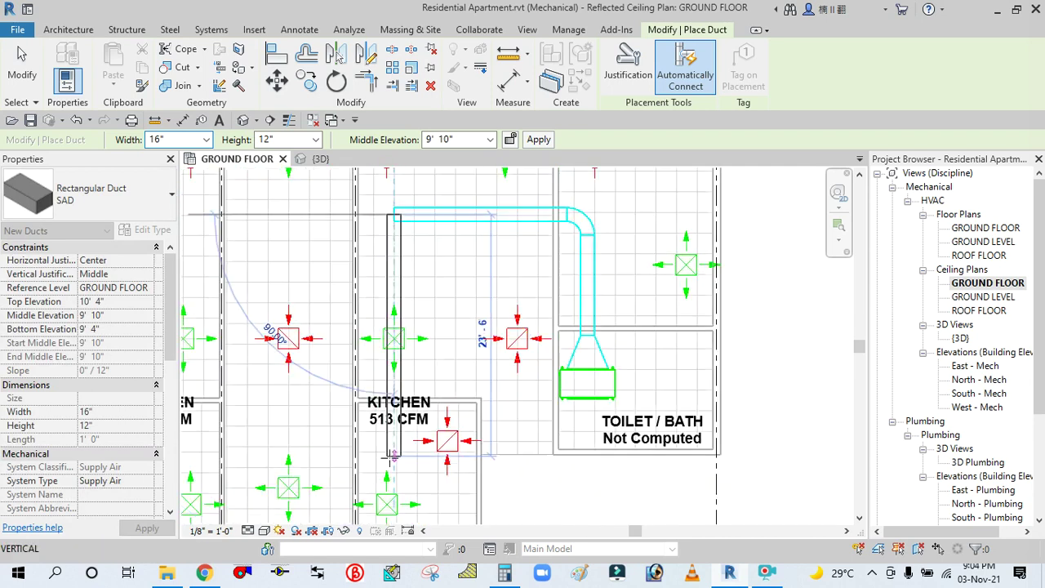
{"action": "left_click", "coordinate": [392, 448]}
{"action": "right_click", "coordinate": [458, 270]}
{"action": "left_click", "coordinate": [490, 281]}
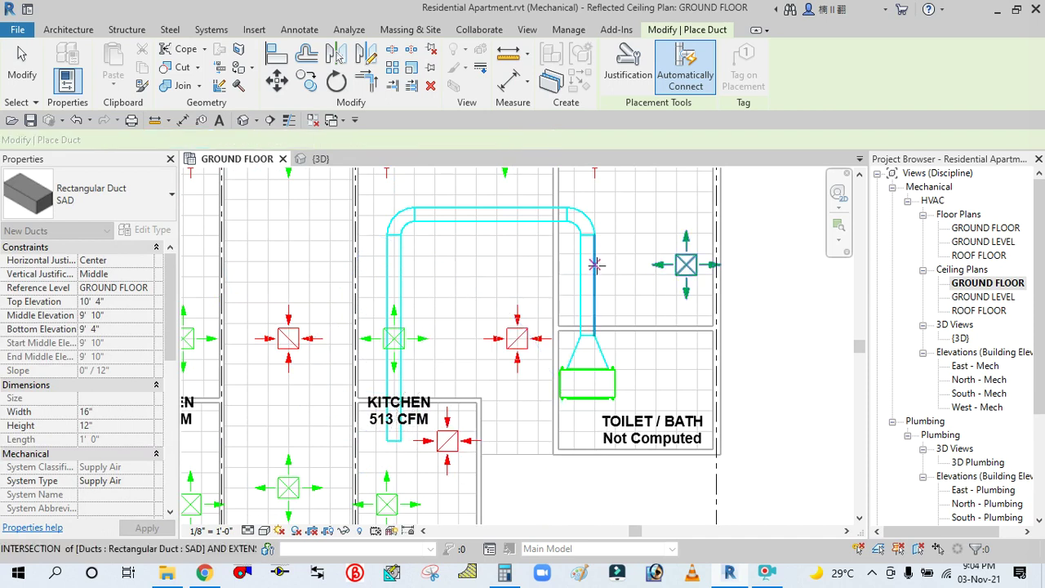
Step: Add short 16"x12" duct stubs toward the bed room and dining room diffusers
{"action": "right_click", "coordinate": [633, 219]}
{"action": "left_click", "coordinate": [666, 229]}
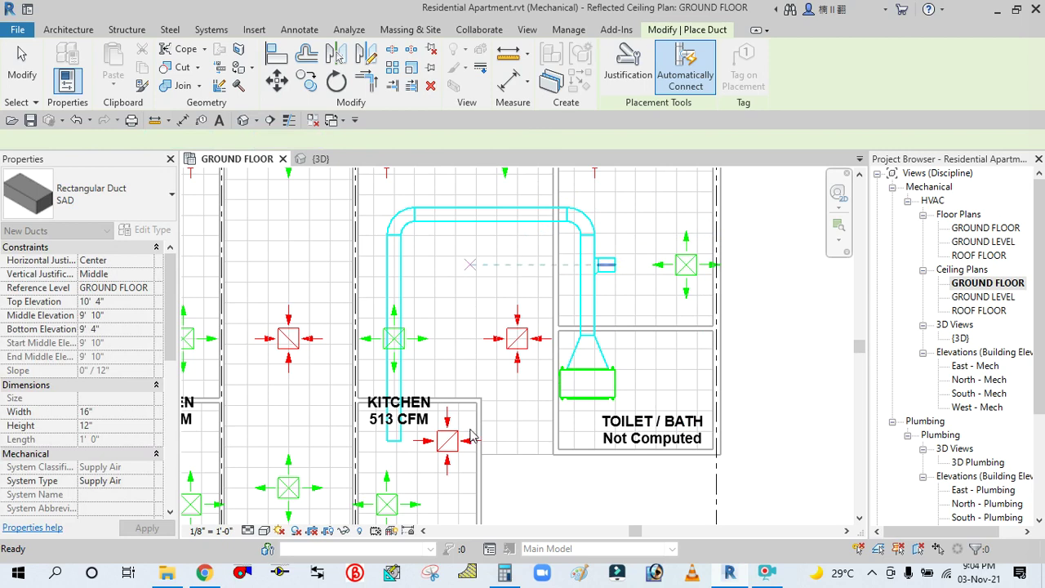
{"action": "scroll", "coordinate": [502, 277], "scroll_direction": "up", "scroll_amount": 3, "text": "ctrl"}
{"action": "scroll", "coordinate": [498, 366], "scroll_direction": "up", "scroll_amount": 3}
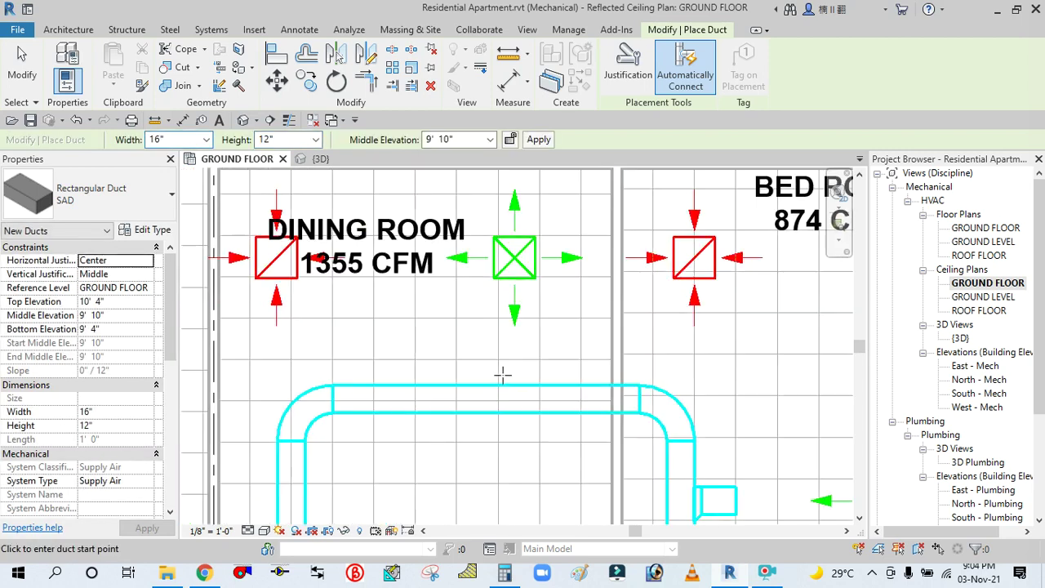
{"action": "left_click", "coordinate": [514, 384]}
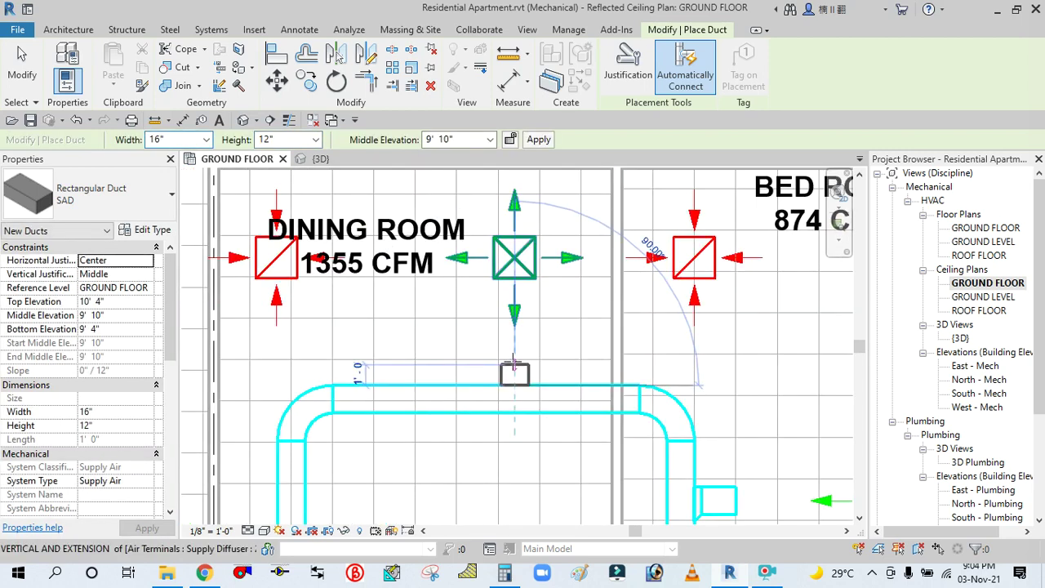
{"action": "right_click", "coordinate": [552, 321]}
{"action": "left_click", "coordinate": [591, 329]}
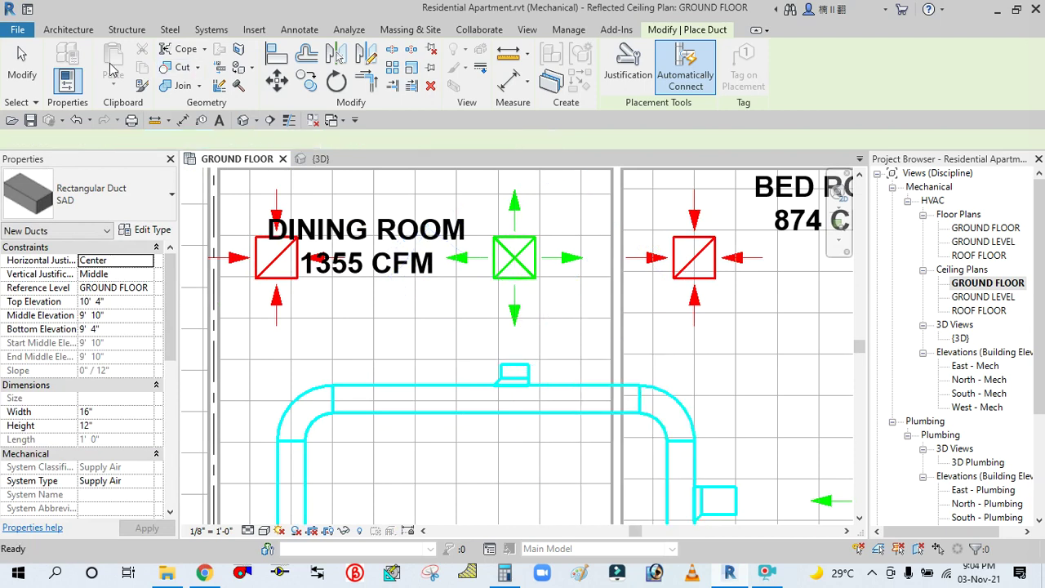
{"action": "left_click", "coordinate": [22, 58]}
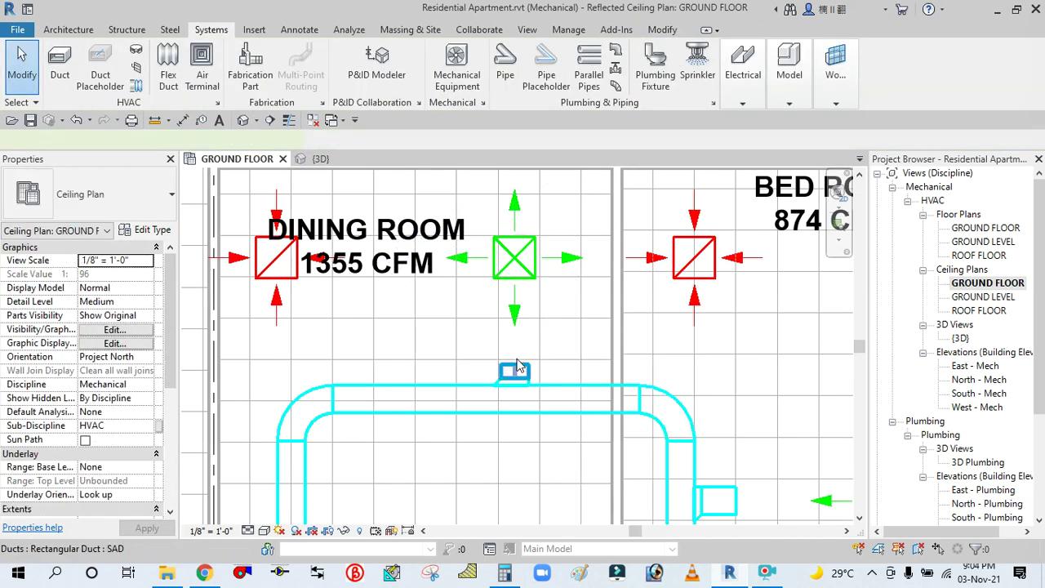
{"action": "left_click", "coordinate": [519, 366]}
{"action": "right_click", "coordinate": [518, 367]}
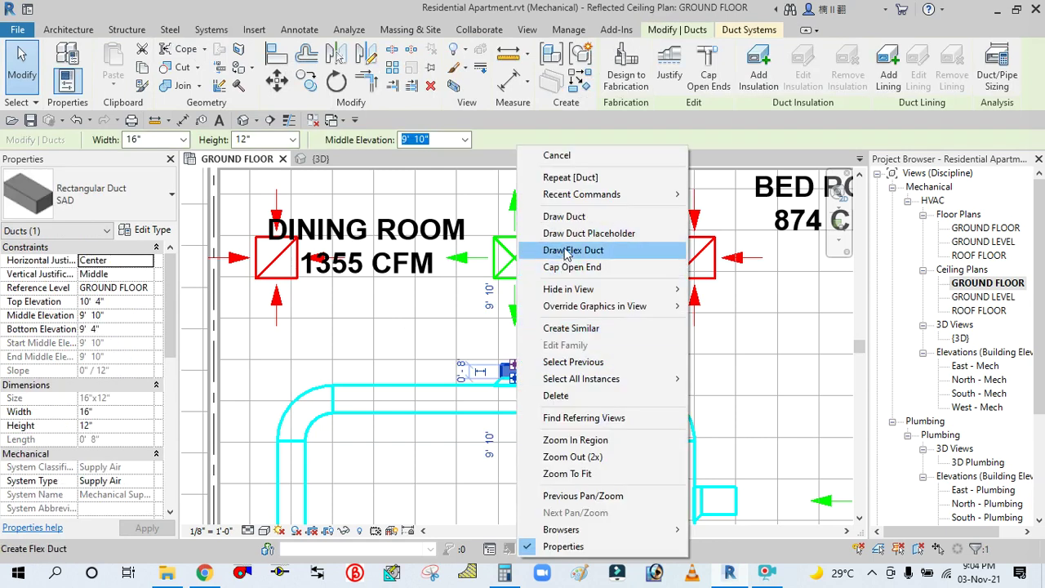
Step: Draw flex ducts from the duct stubs to the dining room, bed room and kitchen diffusers
{"action": "left_click", "coordinate": [572, 249]}
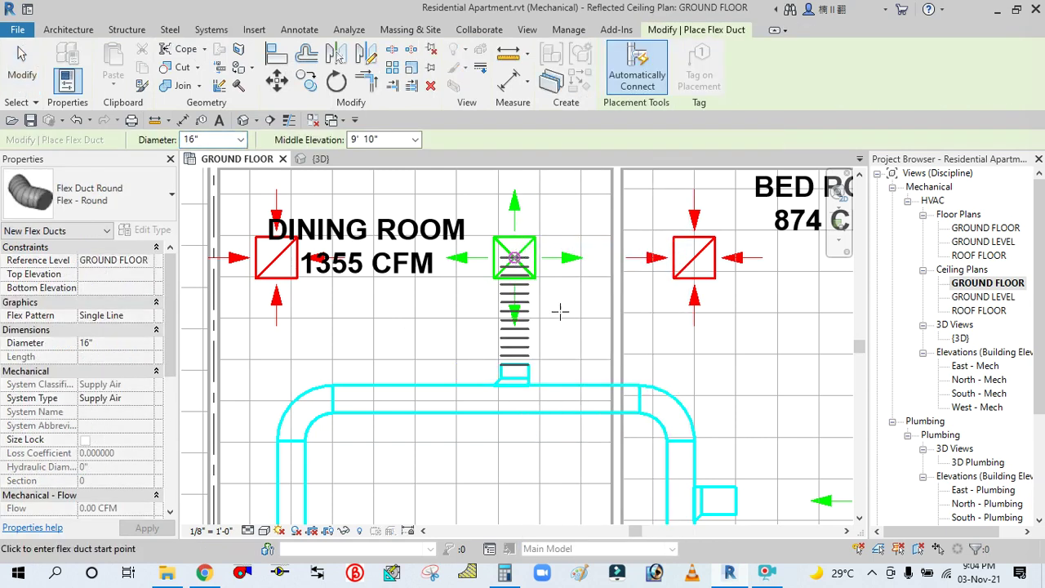
{"action": "scroll", "coordinate": [528, 259], "scroll_direction": "down", "scroll_amount": 3}
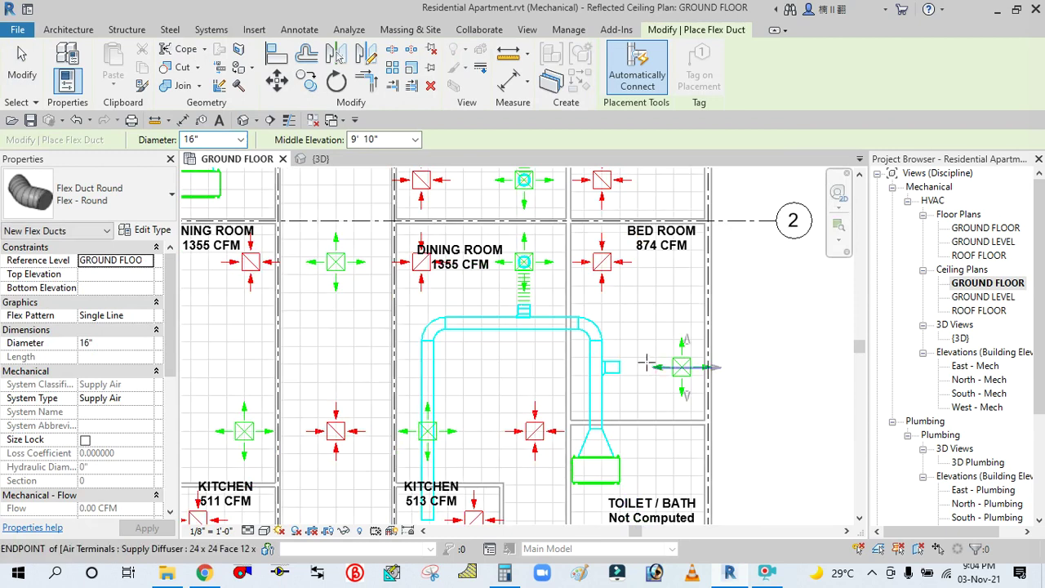
{"action": "scroll", "coordinate": [680, 367], "scroll_direction": "up", "scroll_amount": 2}
{"action": "left_click", "coordinate": [600, 370]}
{"action": "left_click", "coordinate": [708, 370]}
{"action": "scroll", "coordinate": [637, 291], "scroll_direction": "down", "scroll_amount": 3}
{"action": "scroll", "coordinate": [401, 397], "scroll_direction": "up", "scroll_amount": 3}
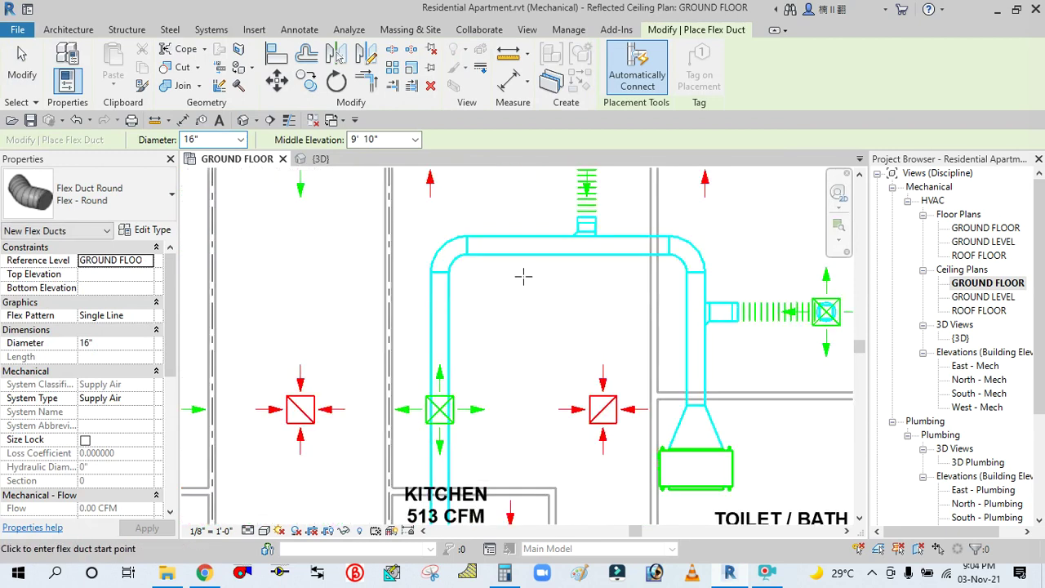
{"action": "scroll", "coordinate": [522, 281], "scroll_direction": "down", "scroll_amount": 3}
{"action": "scroll", "coordinate": [477, 424], "scroll_direction": "up", "scroll_amount": 3}
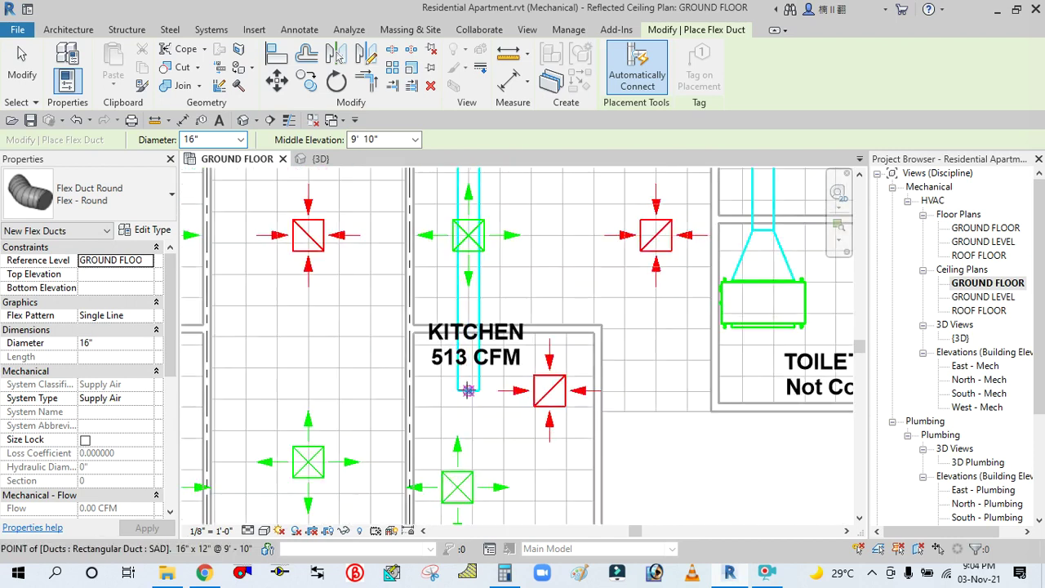
{"action": "left_click", "coordinate": [457, 486]}
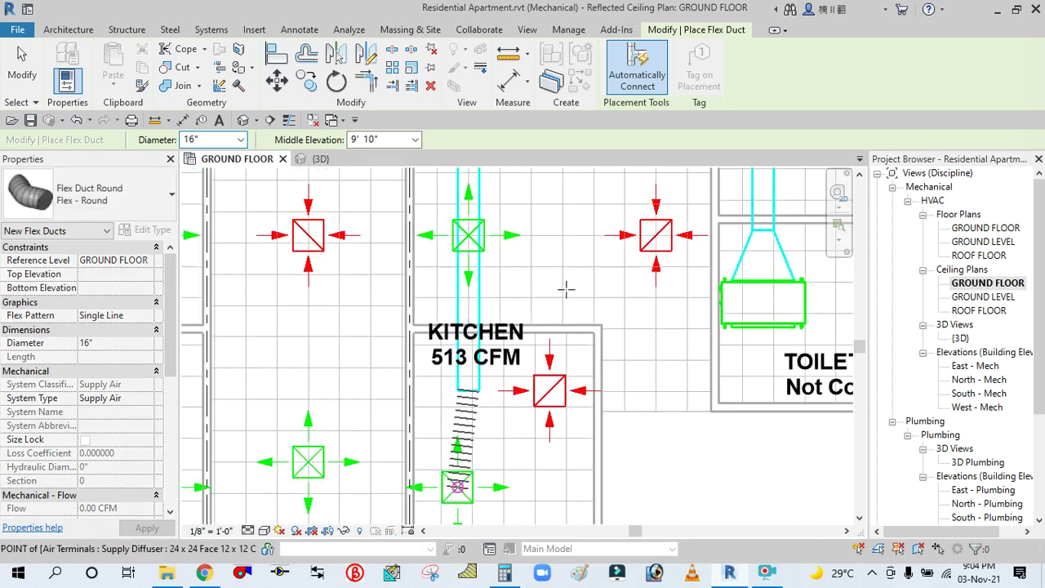
{"action": "right_click", "coordinate": [562, 261]}
{"action": "left_click", "coordinate": [588, 275]}
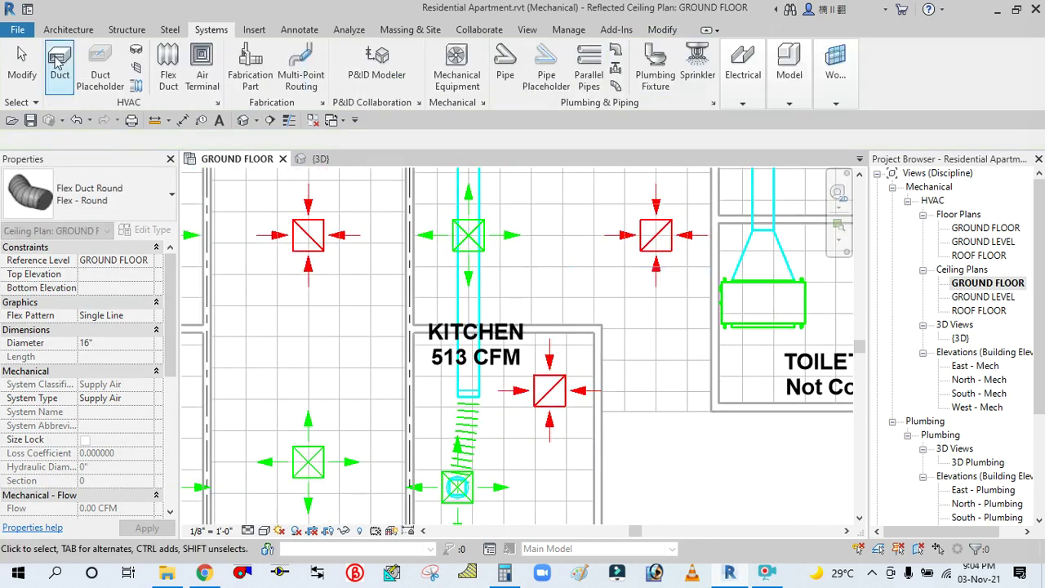
Step: Flip the rectangular tap on the dining room branch to face the other way
{"action": "left_click", "coordinate": [23, 64]}
{"action": "scroll", "coordinate": [450, 387], "scroll_direction": "down", "scroll_amount": 3}
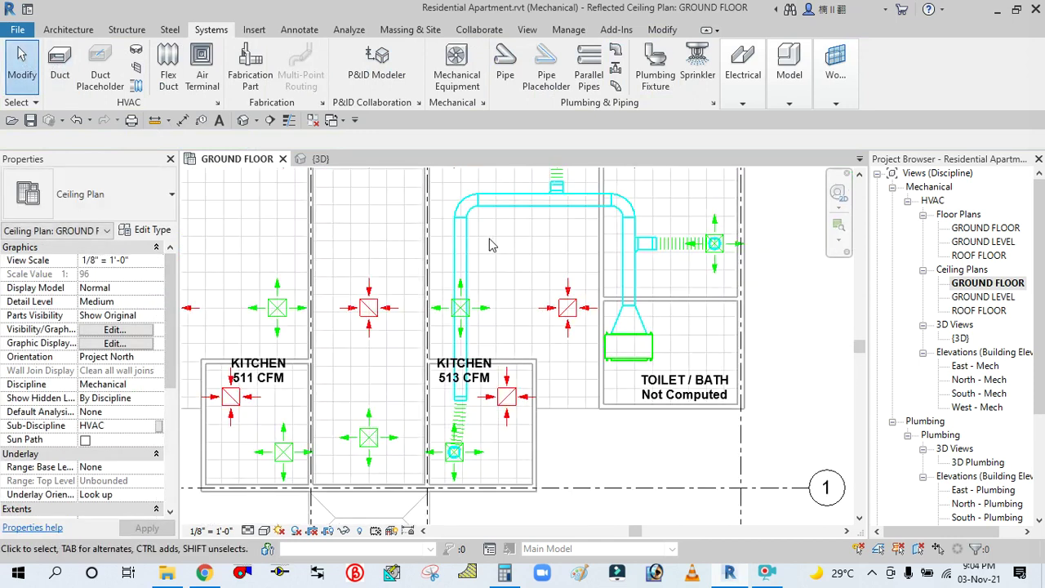
{"action": "middle_click_drag", "start_coordinate": [500, 262], "coordinate": [503, 379]}
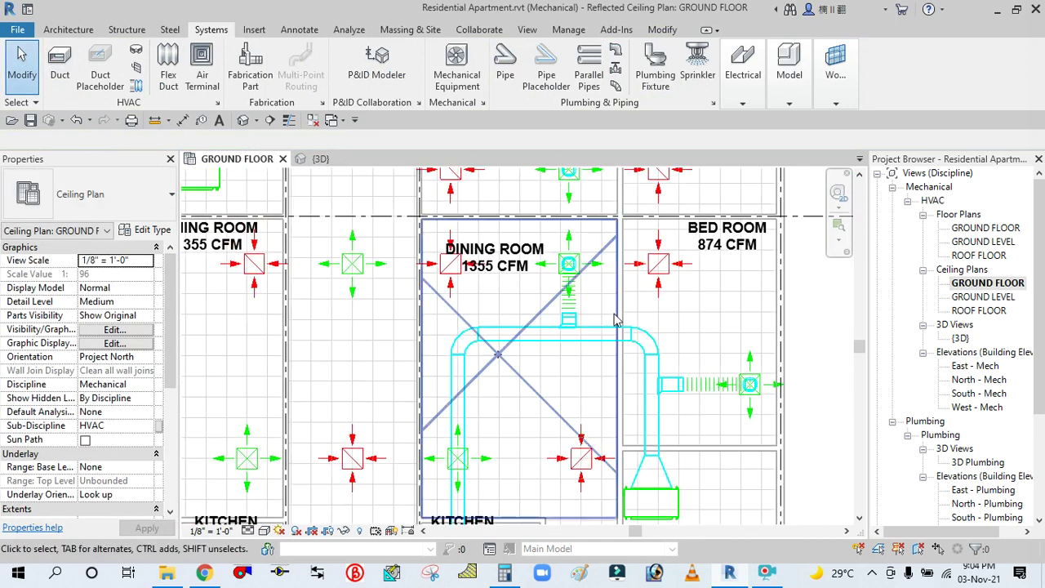
{"action": "scroll", "coordinate": [576, 349], "scroll_direction": "up", "scroll_amount": 5}
{"action": "left_click", "coordinate": [572, 348]}
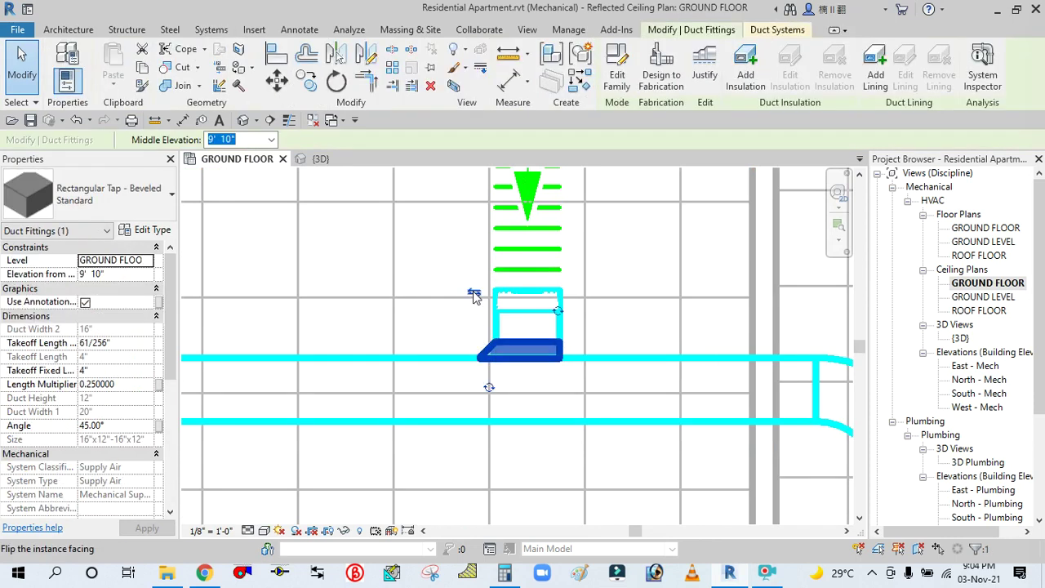
{"action": "left_click", "coordinate": [474, 294]}
{"action": "left_click", "coordinate": [624, 327]}
Step: Pan and zoom along the main supply duct run to review it
{"action": "scroll", "coordinate": [626, 335], "scroll_direction": "down", "scroll_amount": 4}
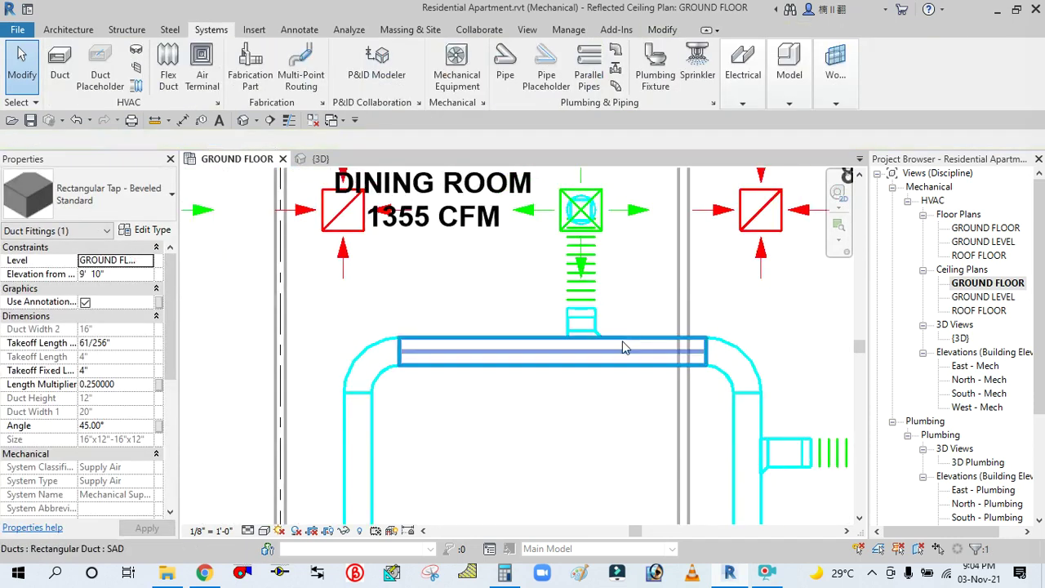
{"action": "middle_click_drag", "start_coordinate": [758, 377], "coordinate": [718, 238]}
{"action": "scroll", "coordinate": [701, 433], "scroll_direction": "up", "scroll_amount": 4}
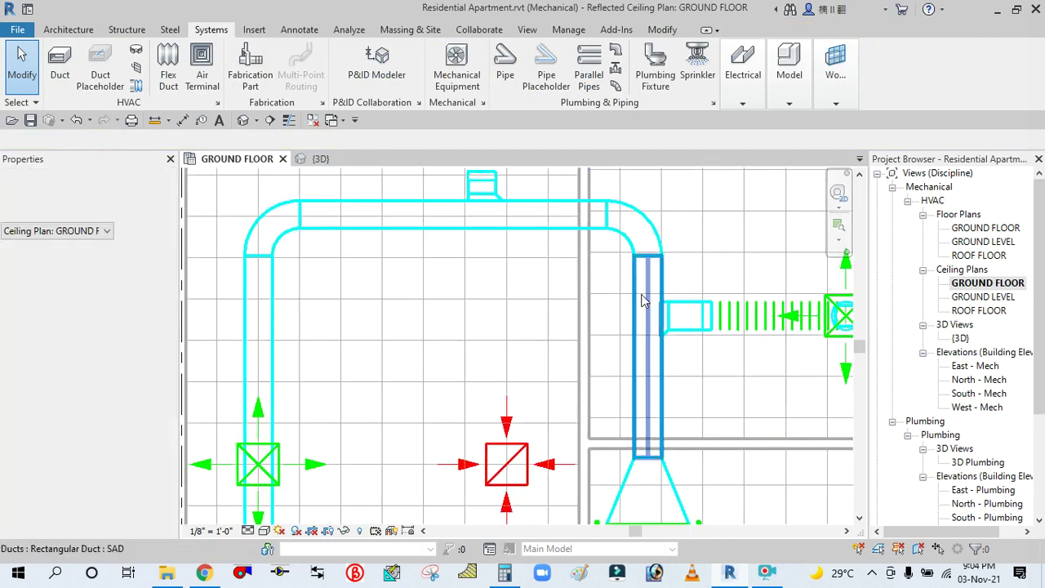
{"action": "scroll", "coordinate": [690, 371], "scroll_direction": "down", "scroll_amount": 2}
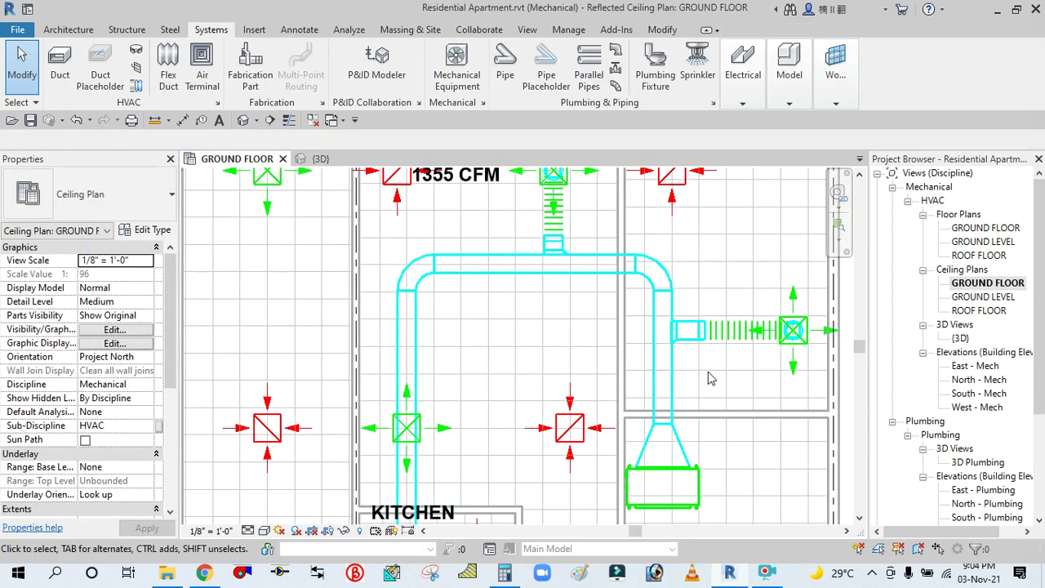
{"action": "scroll", "coordinate": [513, 318], "scroll_direction": "down", "scroll_amount": 2}
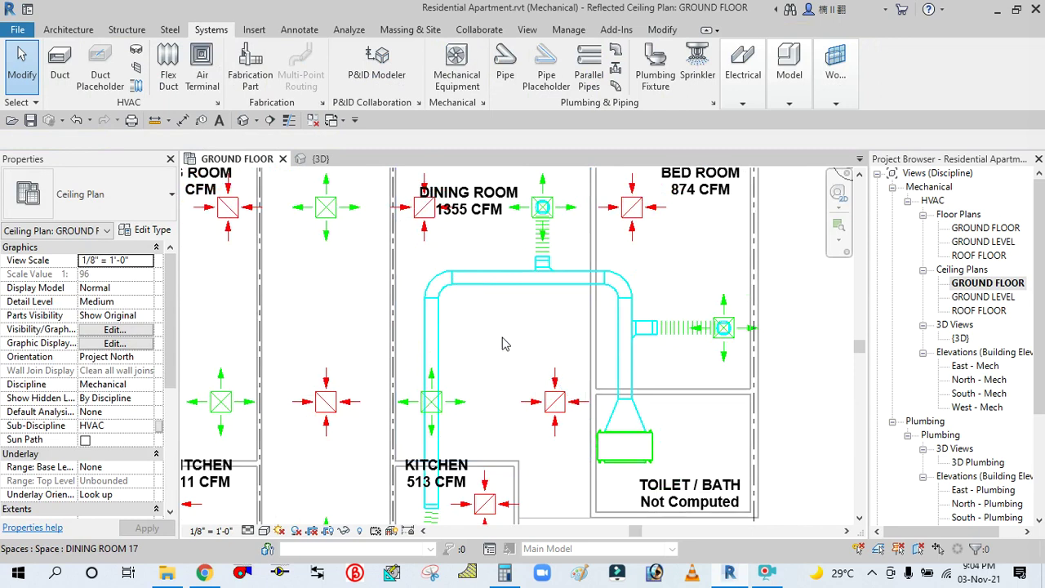
{"action": "scroll", "coordinate": [430, 413], "scroll_direction": "up", "scroll_amount": 2}
{"action": "scroll", "coordinate": [431, 413], "scroll_direction": "up", "scroll_amount": 1}
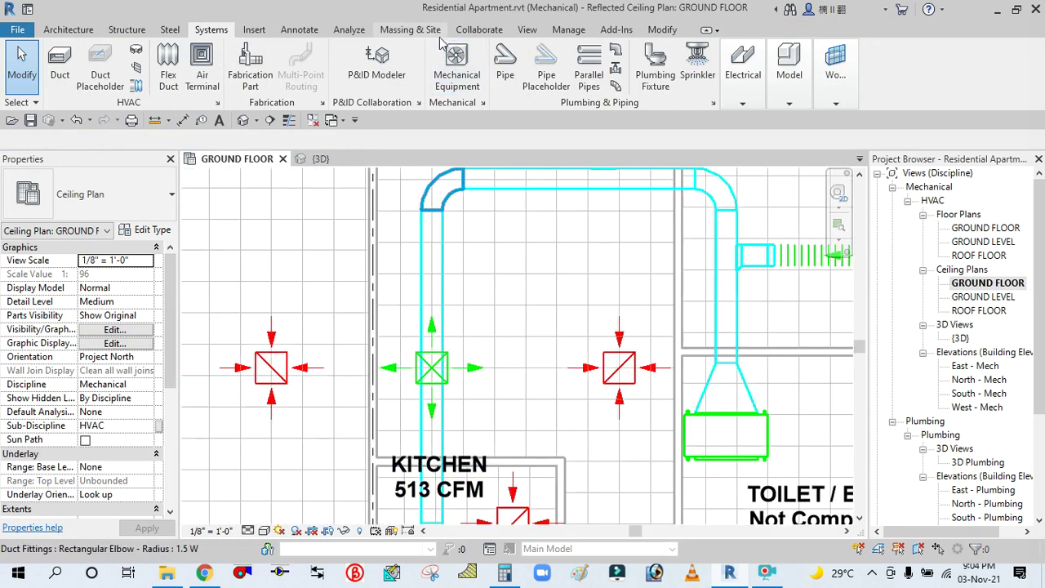
Step: Cut a section across the kitchen duct, extend its depth, and open the section view
{"action": "left_click", "coordinate": [528, 30]}
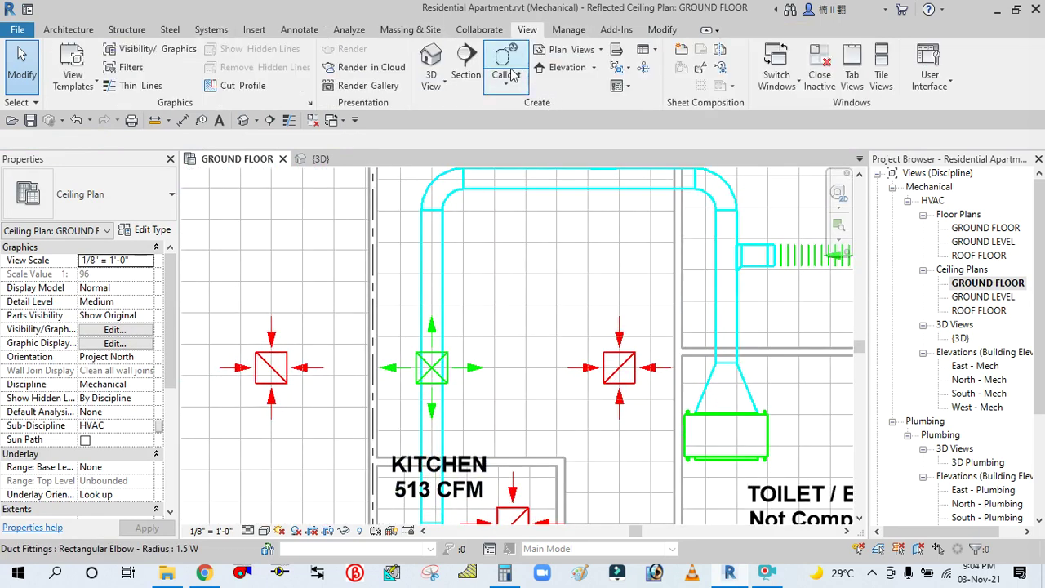
{"action": "left_click", "coordinate": [466, 64]}
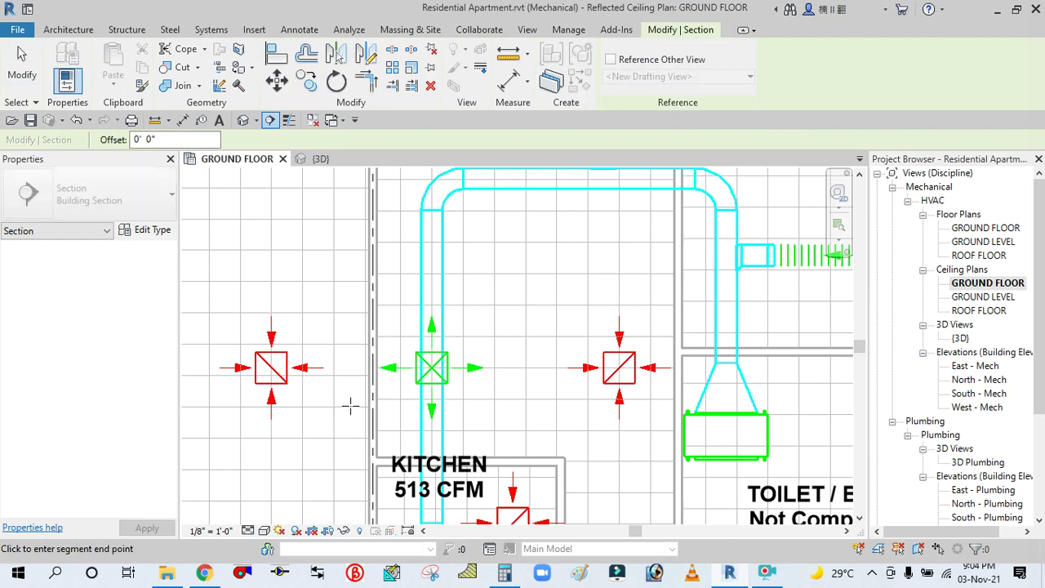
{"action": "left_click", "coordinate": [520, 406]}
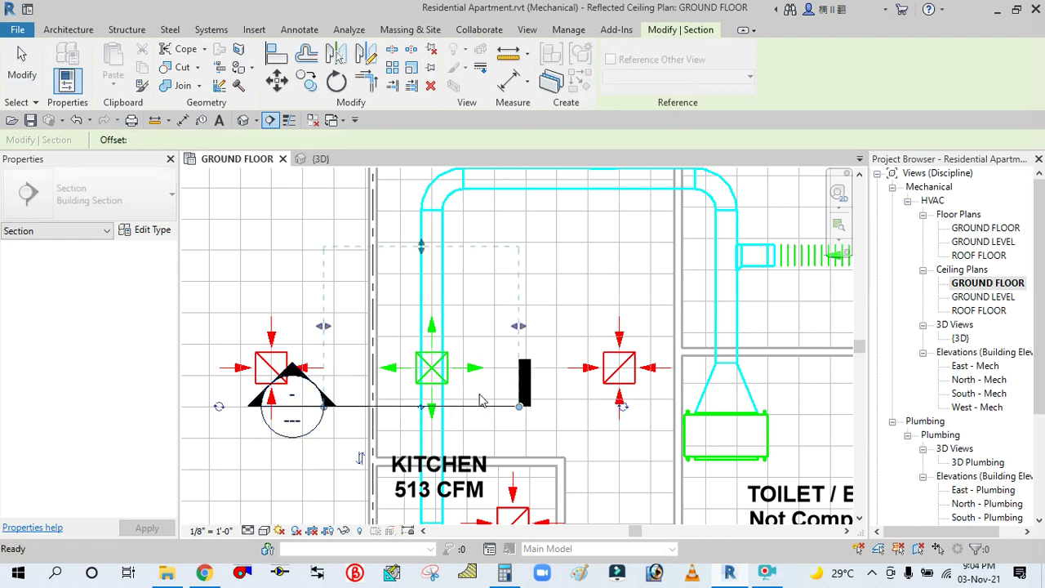
{"action": "left_click_drag", "start_coordinate": [421, 246], "coordinate": [420, 325]}
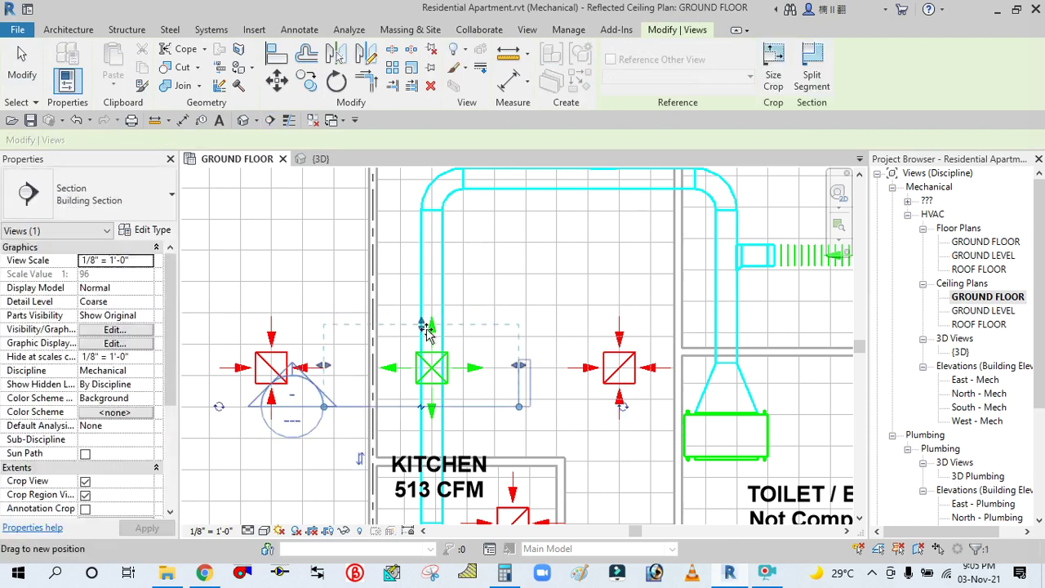
{"action": "right_click", "coordinate": [299, 410]}
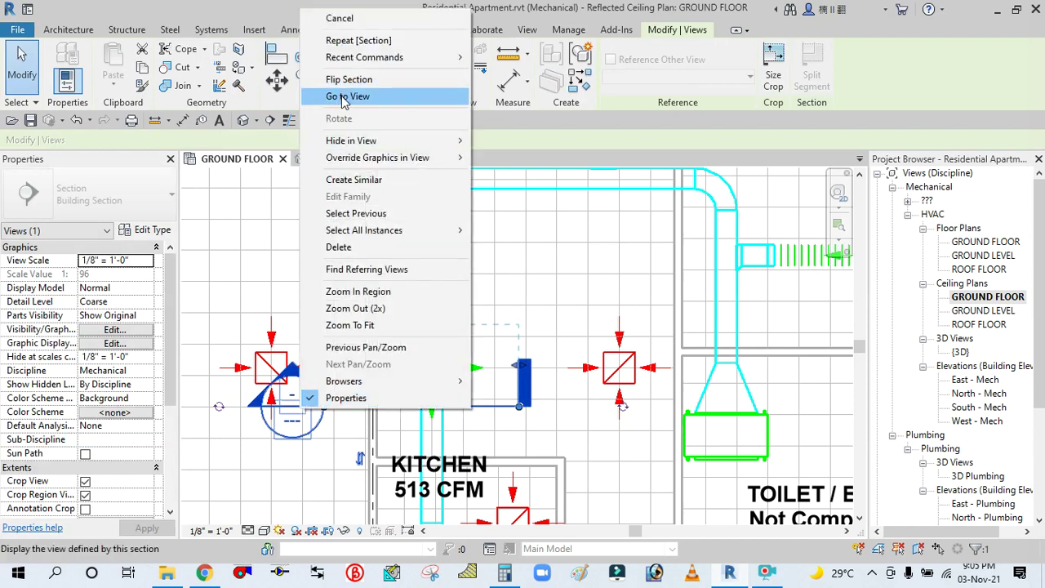
{"action": "left_click", "coordinate": [338, 95]}
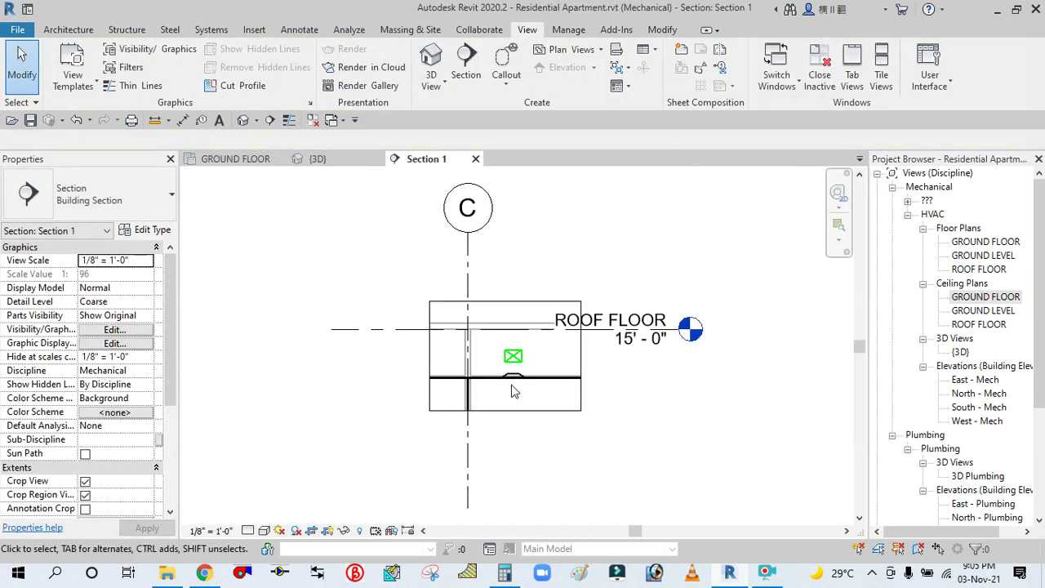
Step: Connect the supply diffuser into the overhead duct with Connect Into
{"action": "scroll", "coordinate": [513, 391], "scroll_direction": "up", "scroll_amount": 5}
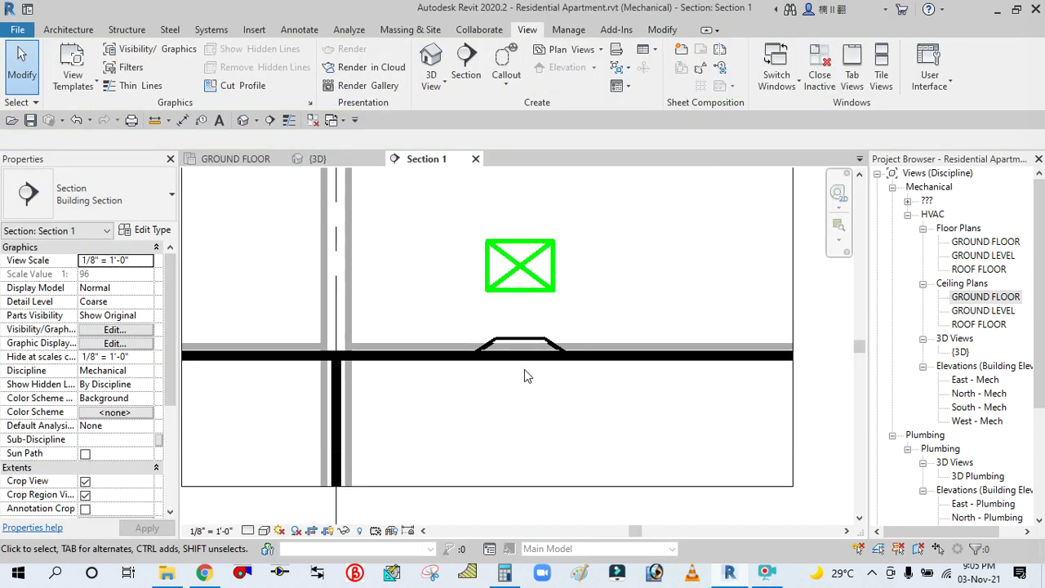
{"action": "left_click", "coordinate": [592, 247]}
{"action": "left_click", "coordinate": [709, 66]}
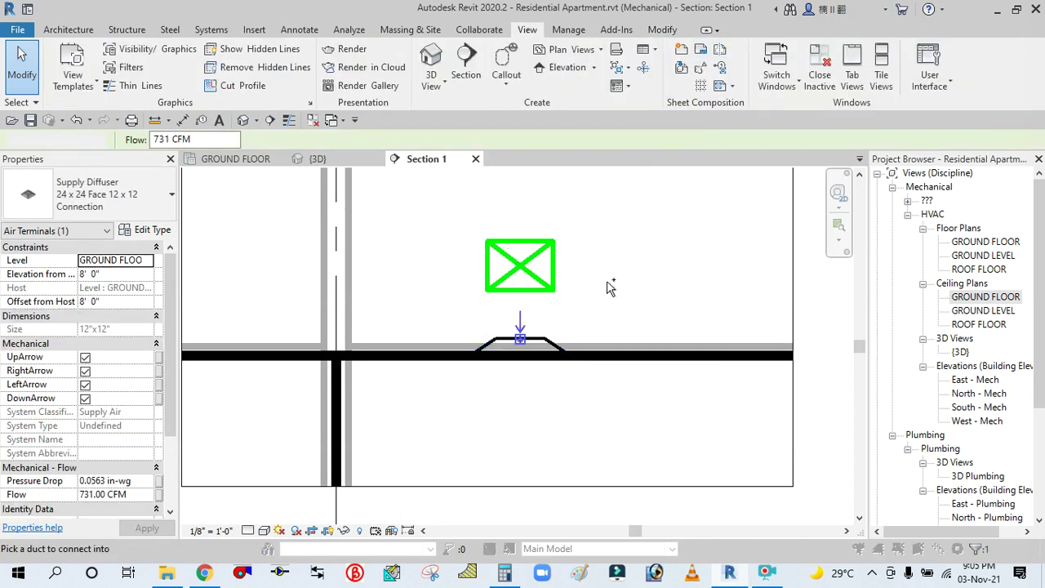
{"action": "left_click", "coordinate": [527, 368]}
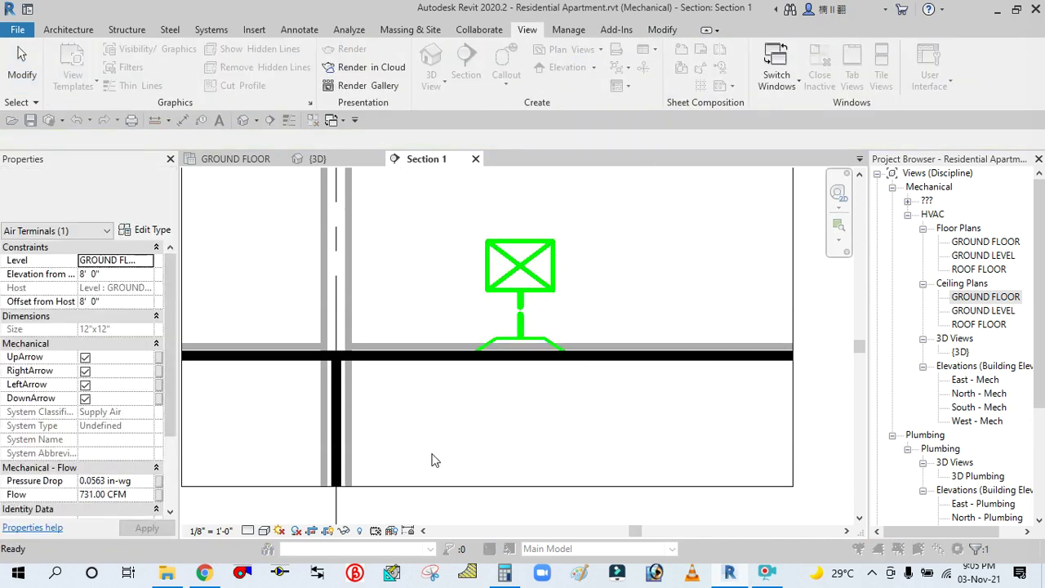
{"action": "key", "text": "Escape"}
Step: Show the section at Fine detail, inspect the tap, and return to the ground floor ceiling plan
{"action": "left_click", "coordinate": [249, 531]}
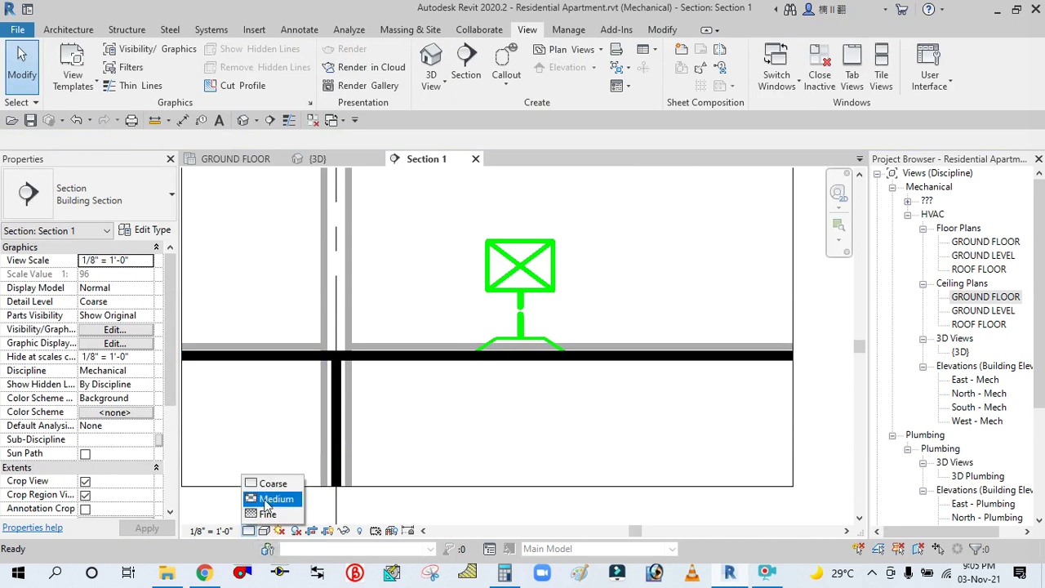
{"action": "left_click", "coordinate": [272, 499]}
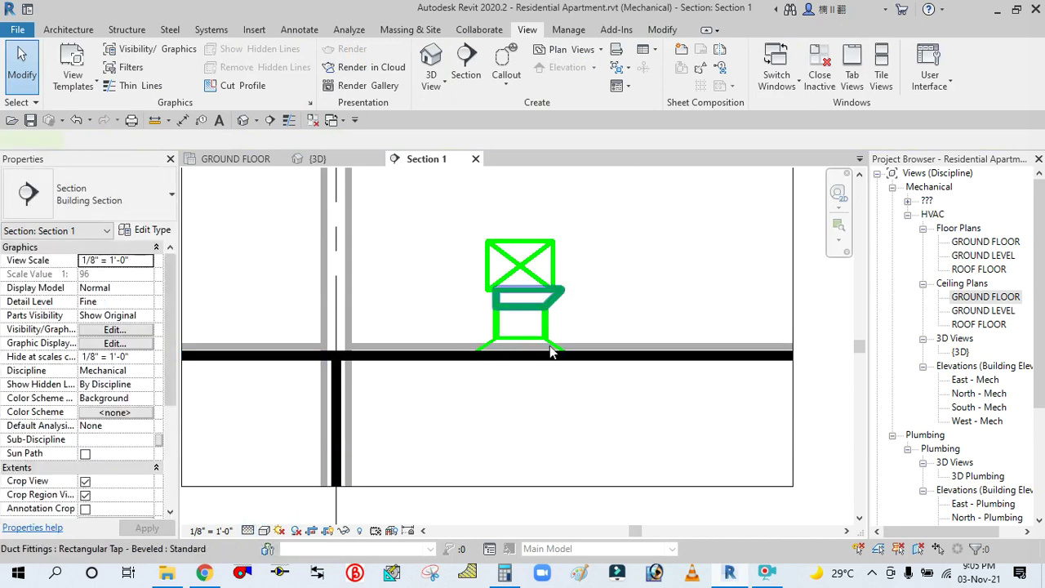
{"action": "left_click", "coordinate": [508, 369]}
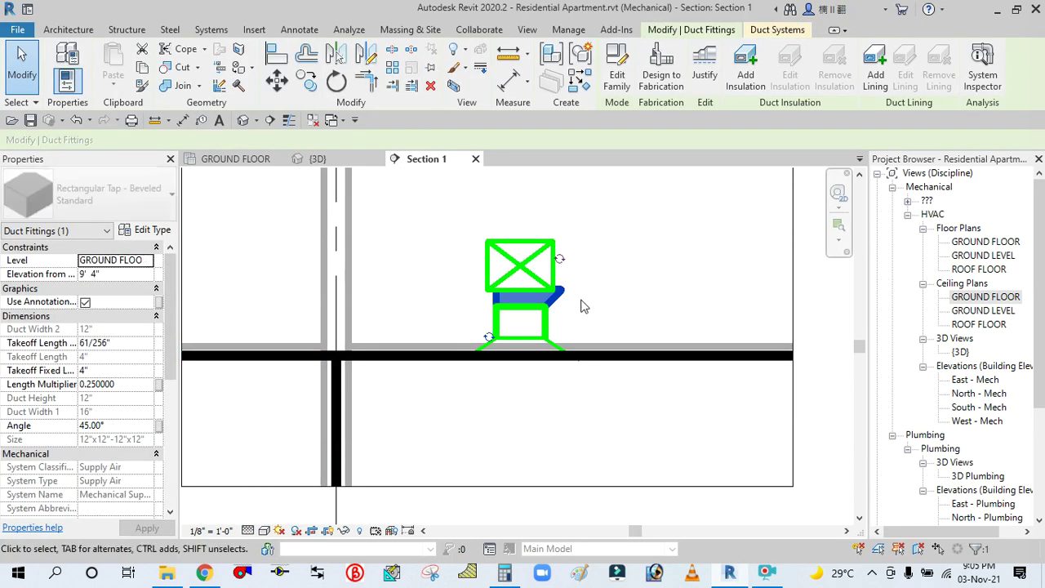
{"action": "left_click", "coordinate": [527, 30]}
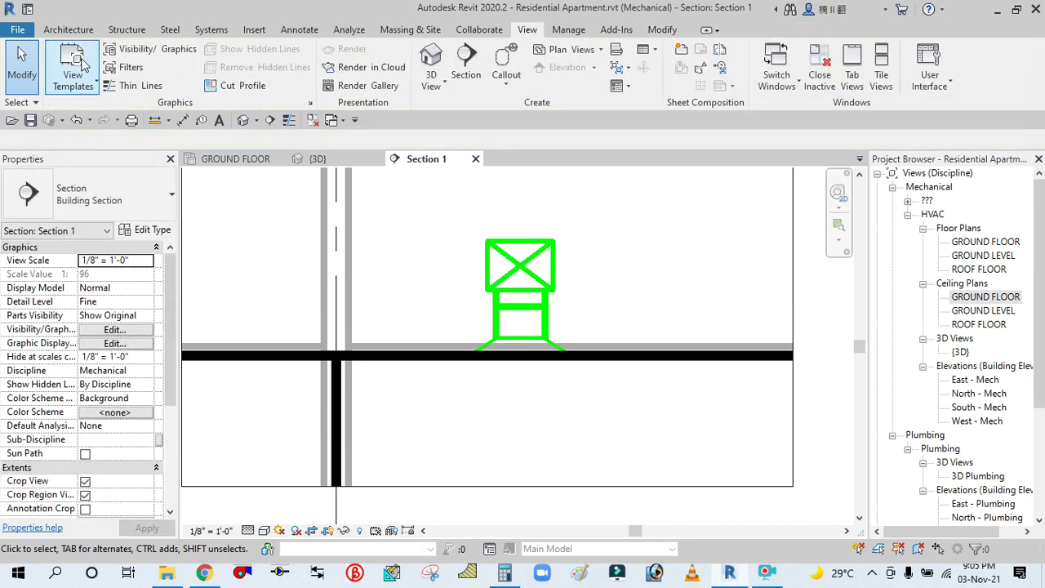
{"action": "double_click", "coordinate": [963, 297]}
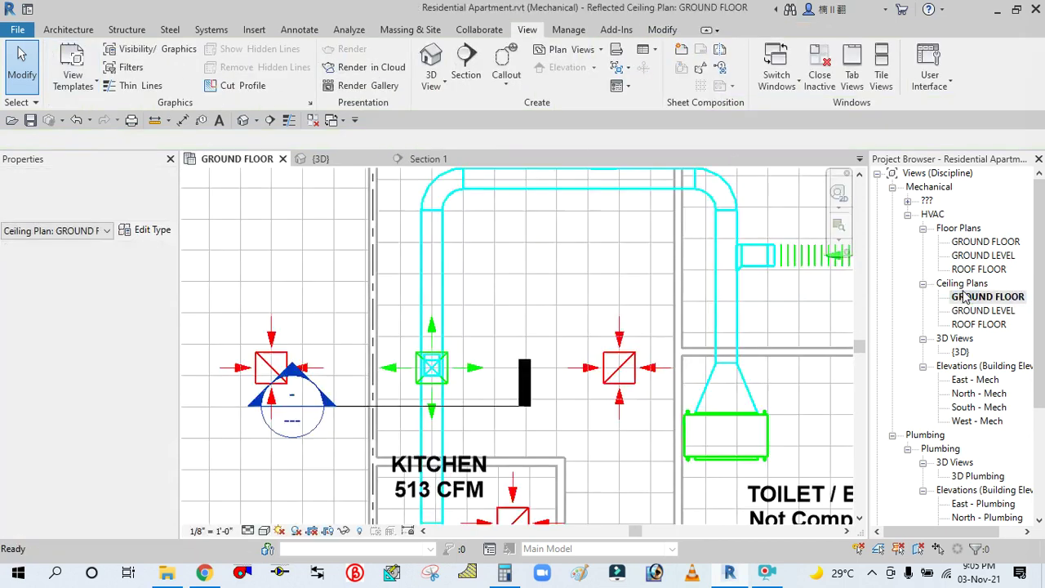
{"action": "scroll", "coordinate": [501, 380], "scroll_direction": "up", "scroll_amount": 2}
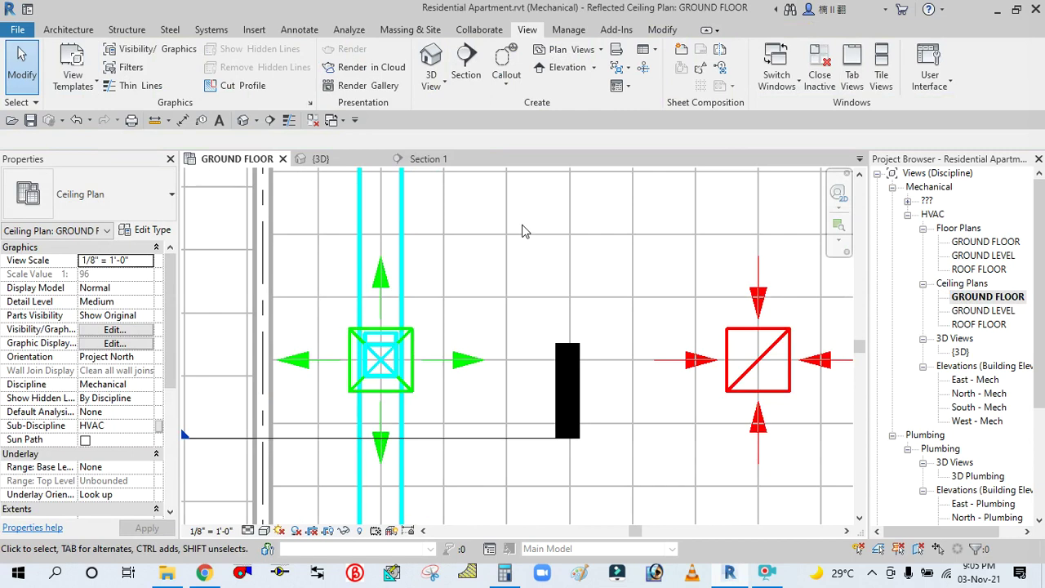
{"action": "scroll", "coordinate": [528, 232], "scroll_direction": "down", "scroll_amount": 4}
{"action": "scroll", "coordinate": [506, 335], "scroll_direction": "down", "scroll_amount": 3}
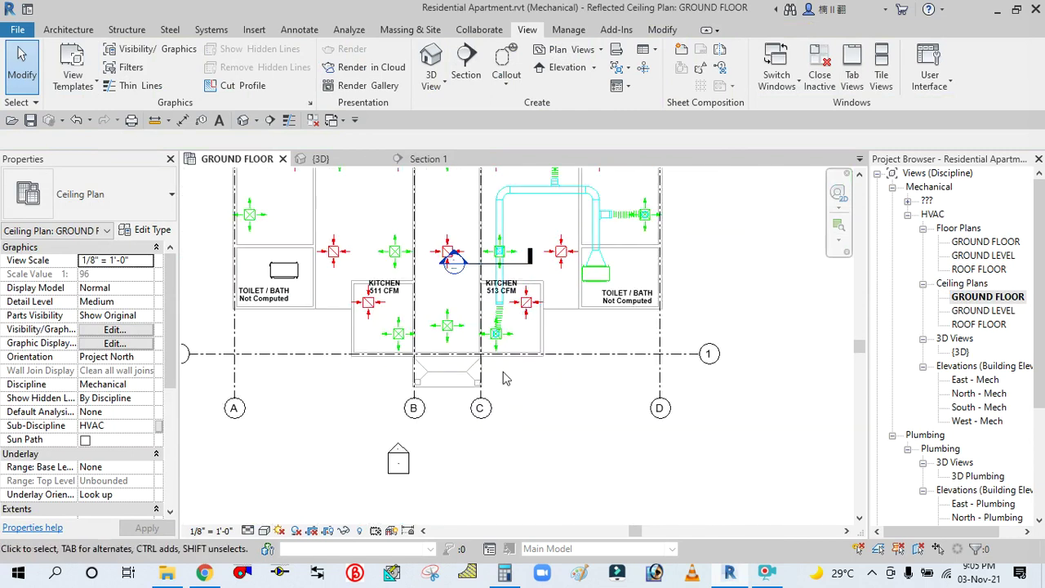
{"action": "middle_click_drag", "start_coordinate": [563, 425], "coordinate": [612, 496]}
{"action": "scroll", "coordinate": [606, 483], "scroll_direction": "down", "scroll_amount": 2}
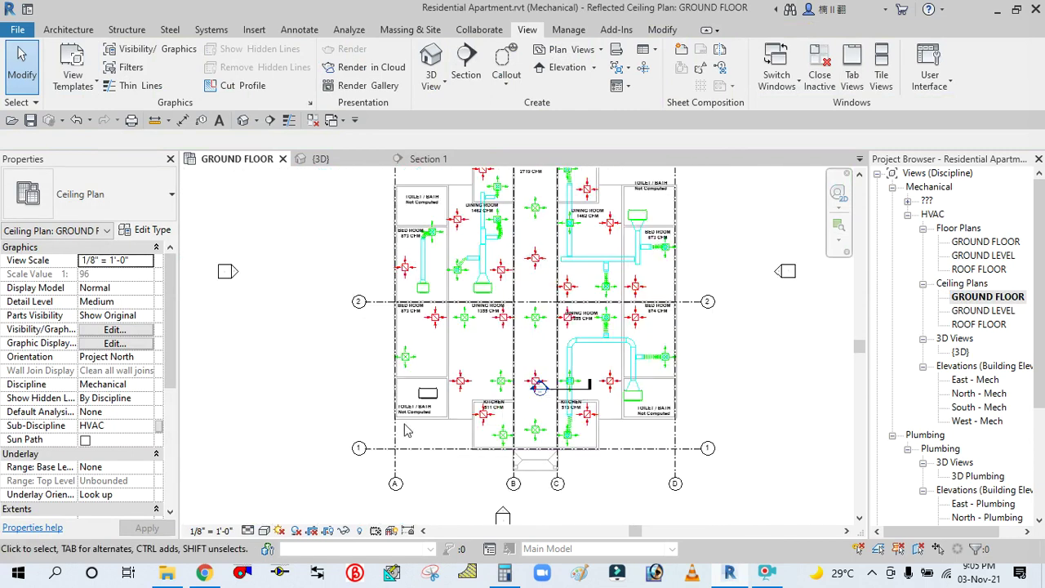
{"action": "scroll", "coordinate": [408, 430], "scroll_direction": "up", "scroll_amount": 3}
{"action": "middle_click_drag", "start_coordinate": [309, 371], "coordinate": [292, 420]}
{"action": "scroll", "coordinate": [238, 407], "scroll_direction": "down", "scroll_amount": 1}
{"action": "scroll", "coordinate": [375, 404], "scroll_direction": "up", "scroll_amount": 1}
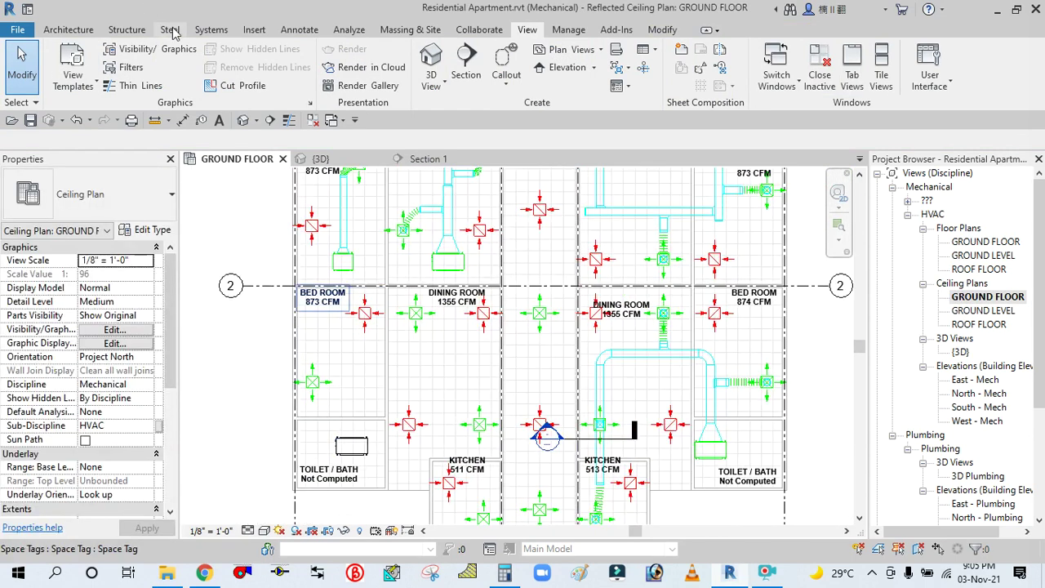
{"action": "left_click", "coordinate": [210, 30]}
{"action": "left_click", "coordinate": [69, 65]}
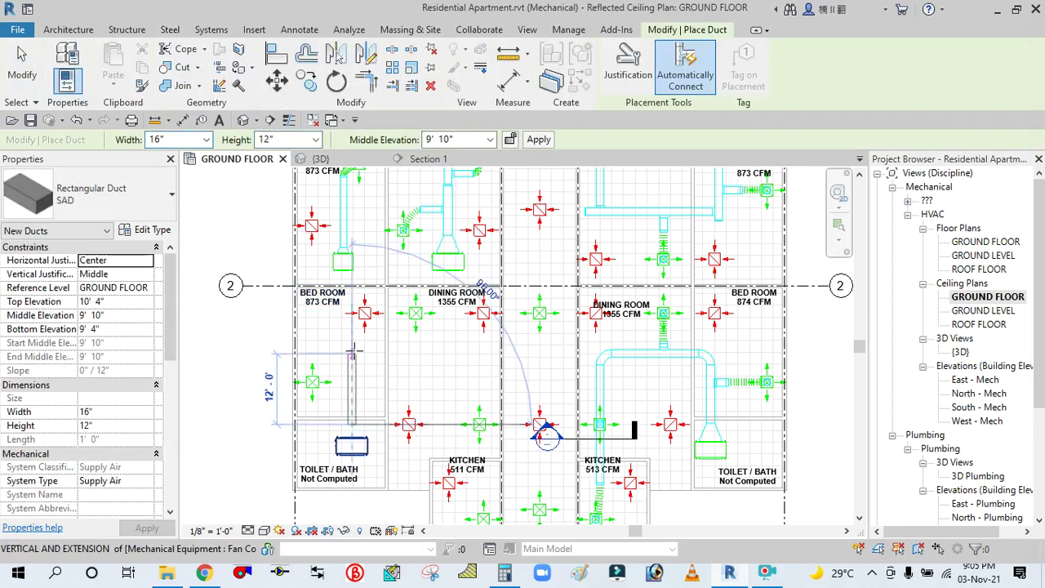
Step: Route the 16"x12" supply duct vertically, across the dining room, and down to the kitchen
{"action": "left_click", "coordinate": [466, 339]}
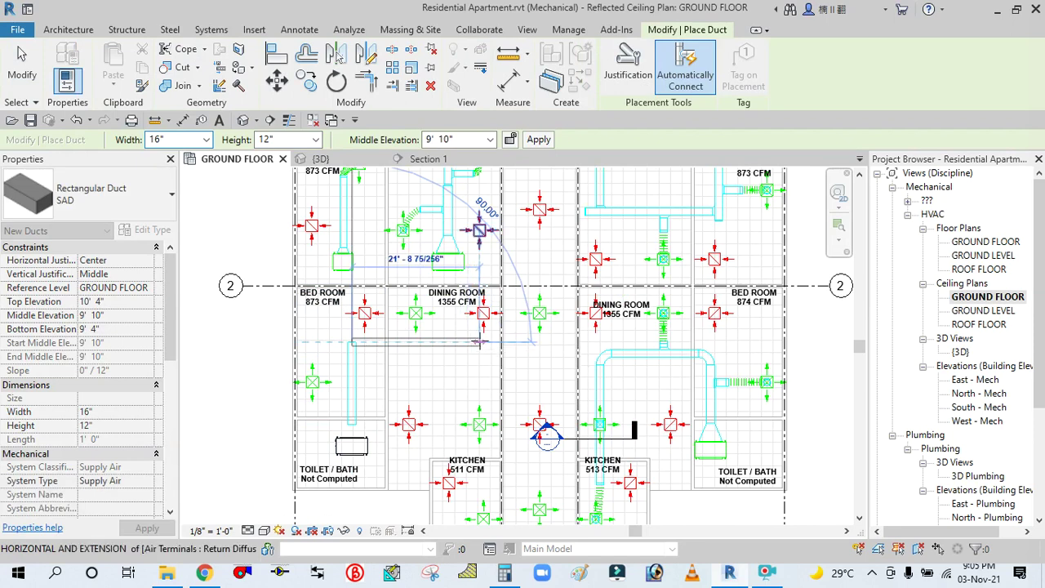
{"action": "left_click", "coordinate": [484, 341]}
{"action": "scroll", "coordinate": [484, 475], "scroll_direction": "up", "scroll_amount": 4}
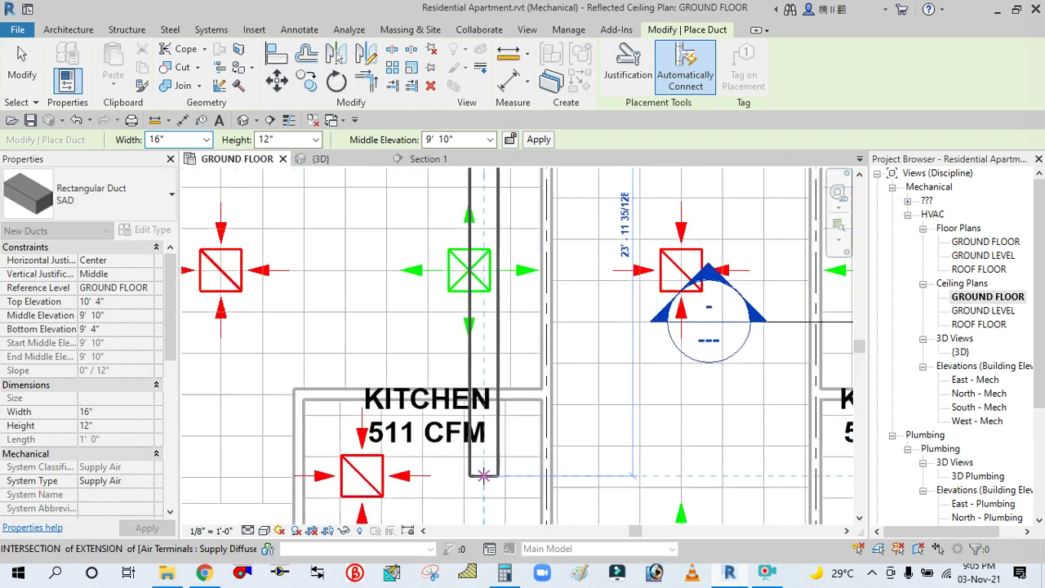
{"action": "left_click", "coordinate": [499, 433]}
{"action": "right_click", "coordinate": [509, 328]}
{"action": "left_click", "coordinate": [535, 341]}
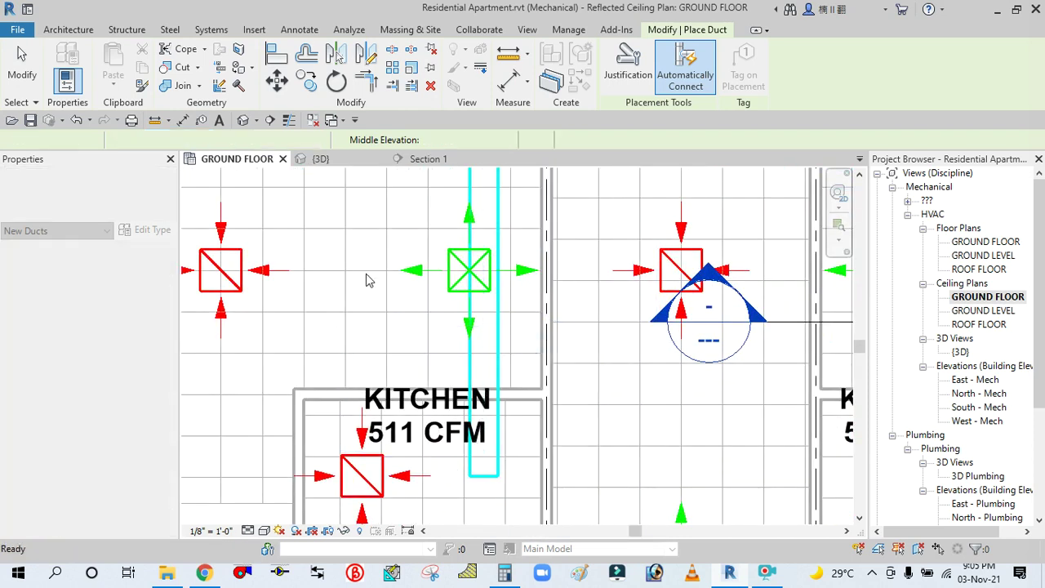
Step: Add two short branch stubs off the main duct's edge toward nearby diffusers
{"action": "scroll", "coordinate": [421, 408], "scroll_direction": "down", "scroll_amount": 2}
{"action": "scroll", "coordinate": [351, 225], "scroll_direction": "up", "scroll_amount": 4}
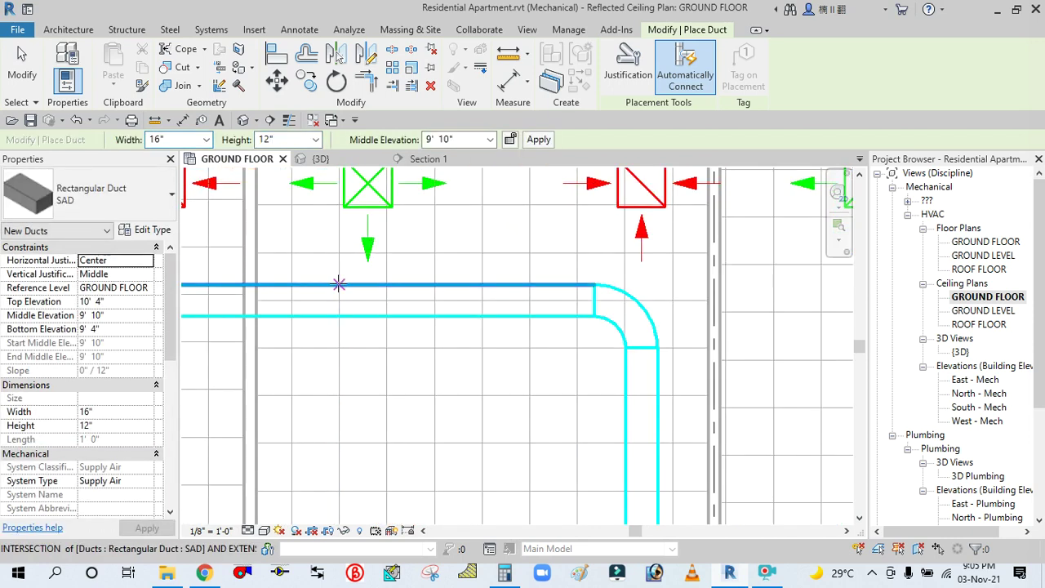
{"action": "left_click", "coordinate": [323, 282]}
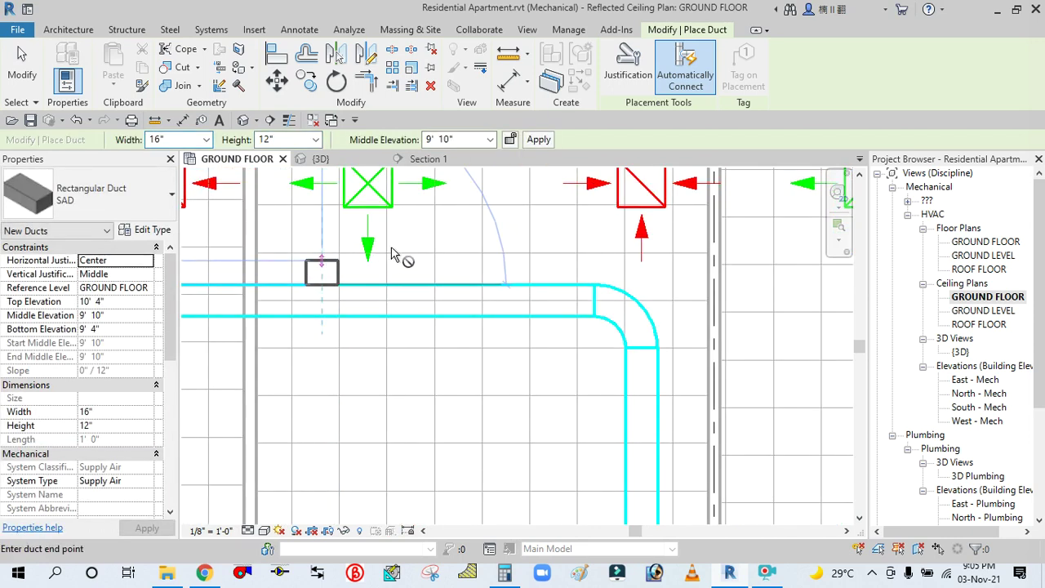
{"action": "right_click", "coordinate": [431, 244]}
{"action": "left_click", "coordinate": [482, 245]}
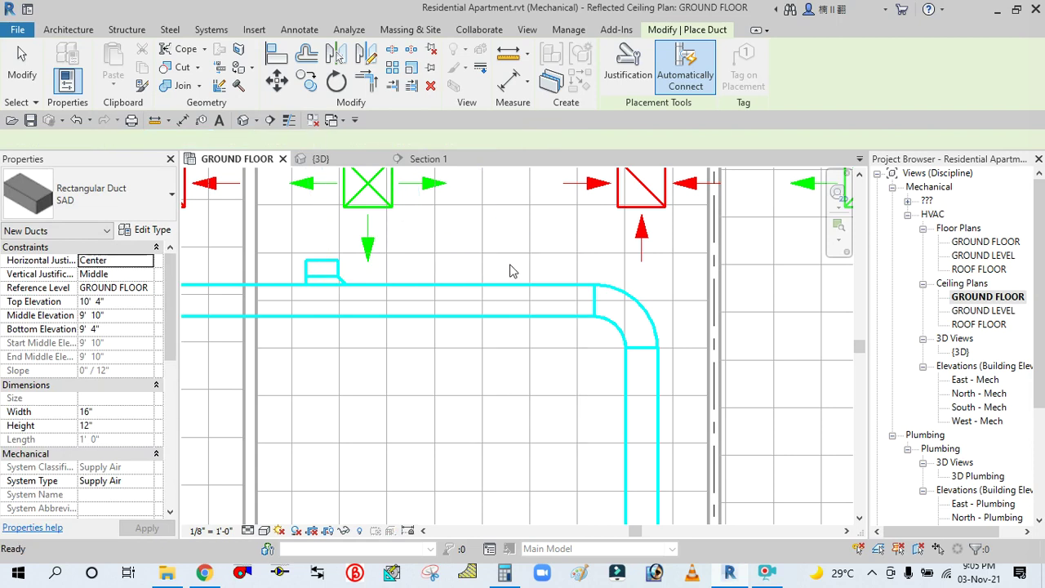
{"action": "scroll", "coordinate": [401, 308], "scroll_direction": "down", "scroll_amount": 3}
{"action": "scroll", "coordinate": [374, 338], "scroll_direction": "up", "scroll_amount": 2}
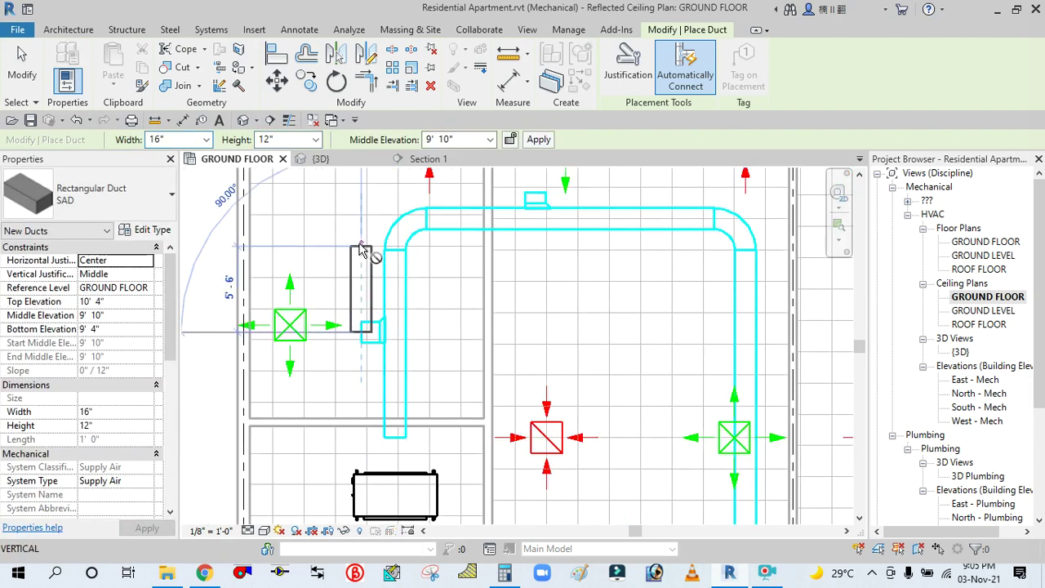
{"action": "right_click", "coordinate": [359, 244]}
{"action": "left_click", "coordinate": [384, 251]}
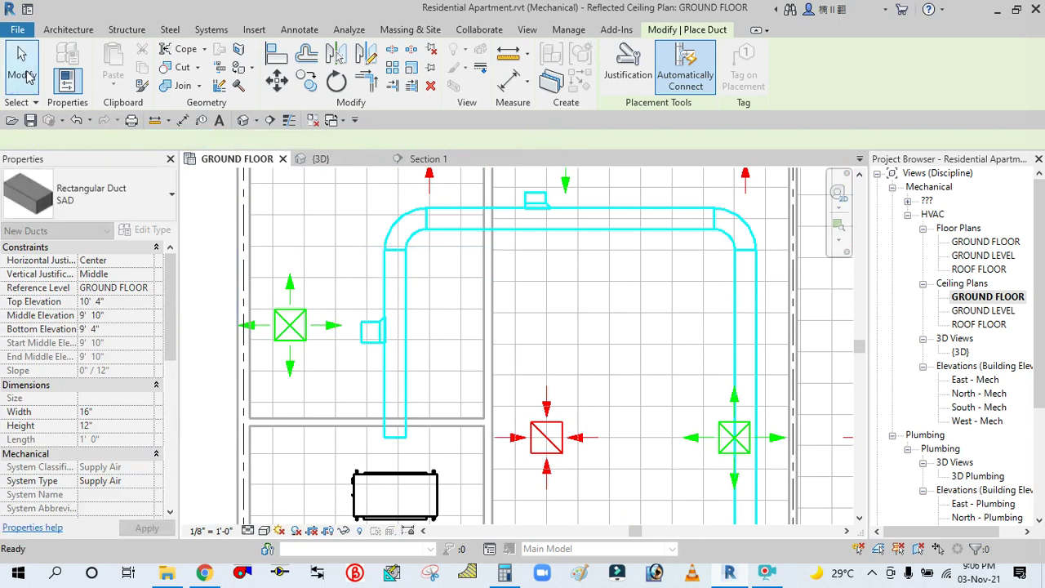
{"action": "left_click", "coordinate": [27, 76]}
{"action": "scroll", "coordinate": [380, 337], "scroll_direction": "up", "scroll_amount": 4}
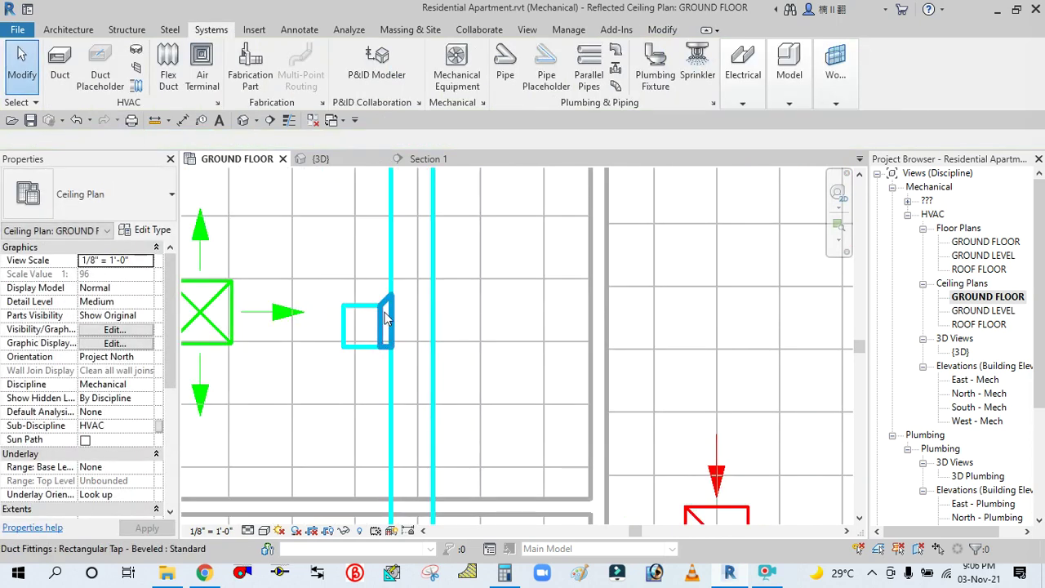
Step: Inspect the taps on the left and top ducts, then clear the selection
{"action": "left_click", "coordinate": [434, 342]}
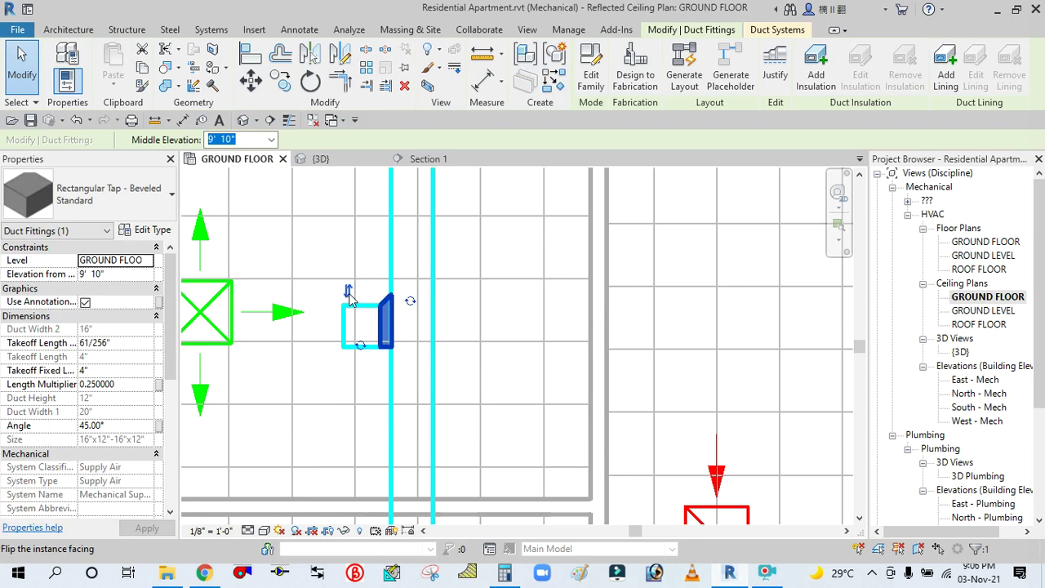
{"action": "left_click", "coordinate": [463, 321]}
{"action": "scroll", "coordinate": [474, 326], "scroll_direction": "down", "scroll_amount": 4}
{"action": "scroll", "coordinate": [525, 346], "scroll_direction": "up", "scroll_amount": 2}
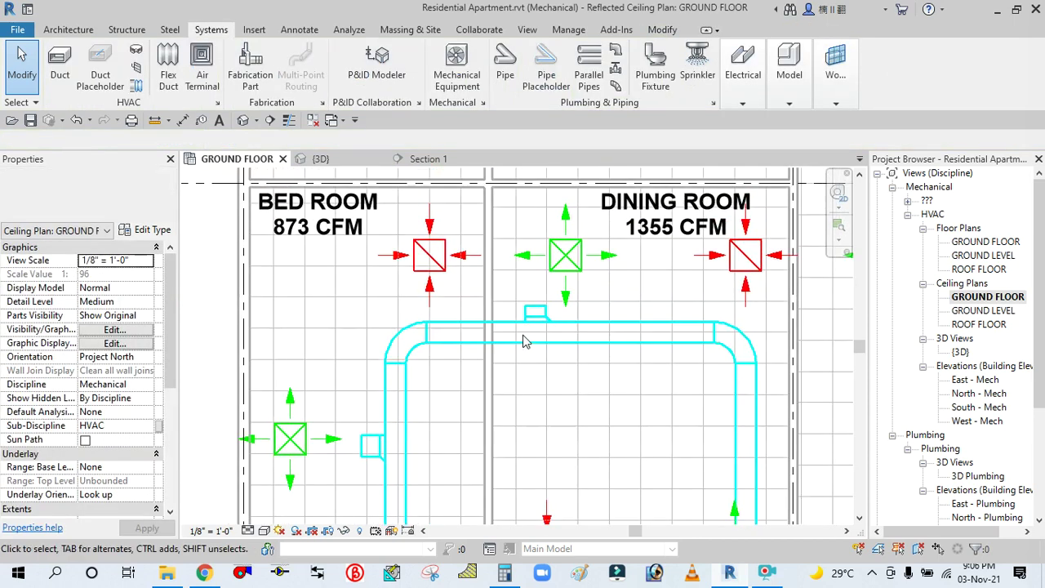
{"action": "scroll", "coordinate": [525, 346], "scroll_direction": "up", "scroll_amount": 2}
{"action": "left_click", "coordinate": [544, 313]}
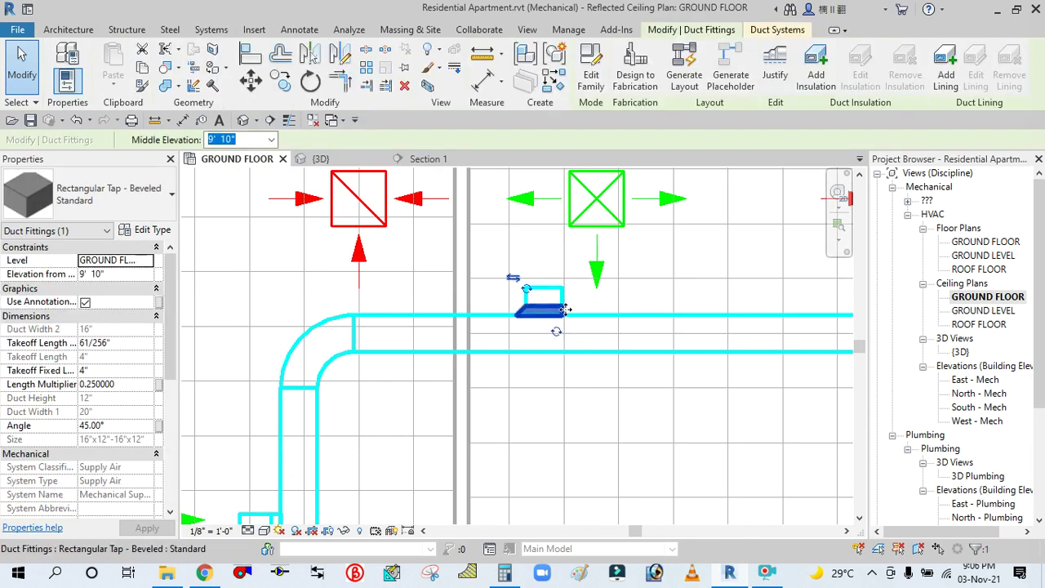
{"action": "key", "text": "Escape"}
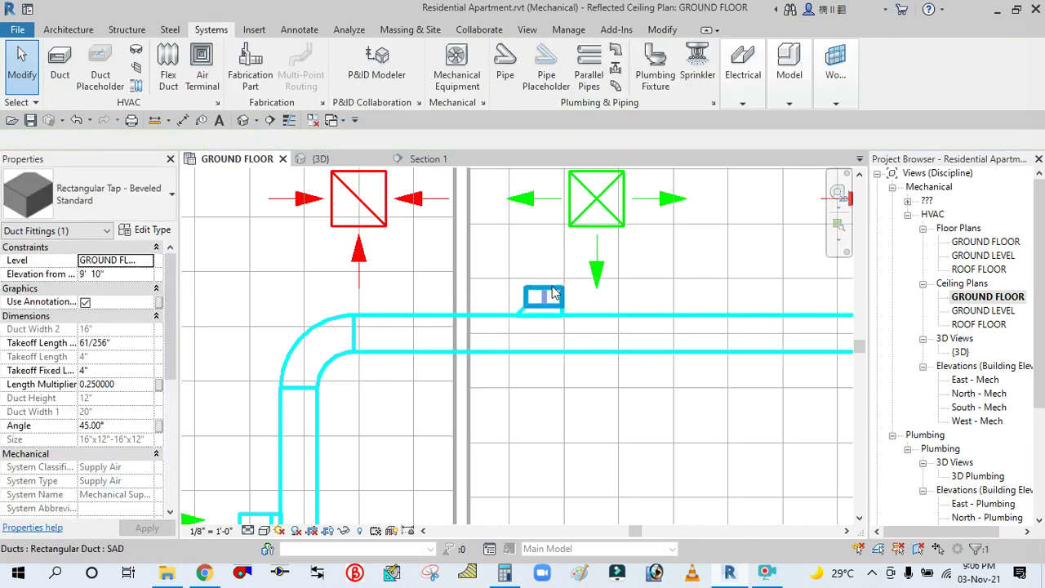
Step: Draw flex ducts from the tap stub to the green air terminal and from the rectangular duct's tap to the left supply diffuser
{"action": "left_click", "coordinate": [554, 290]}
{"action": "right_click", "coordinate": [556, 292]}
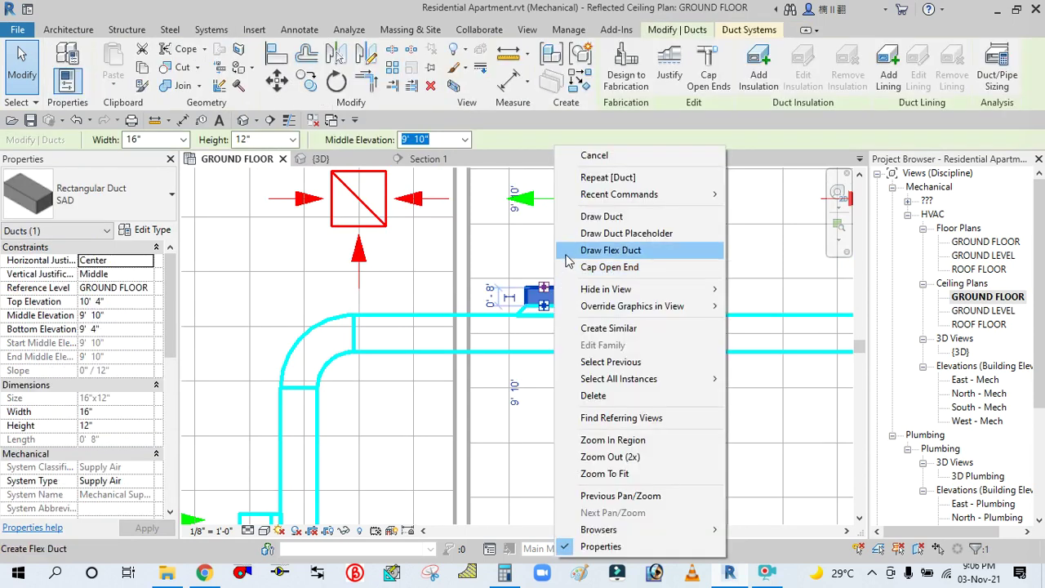
{"action": "left_click", "coordinate": [601, 249]}
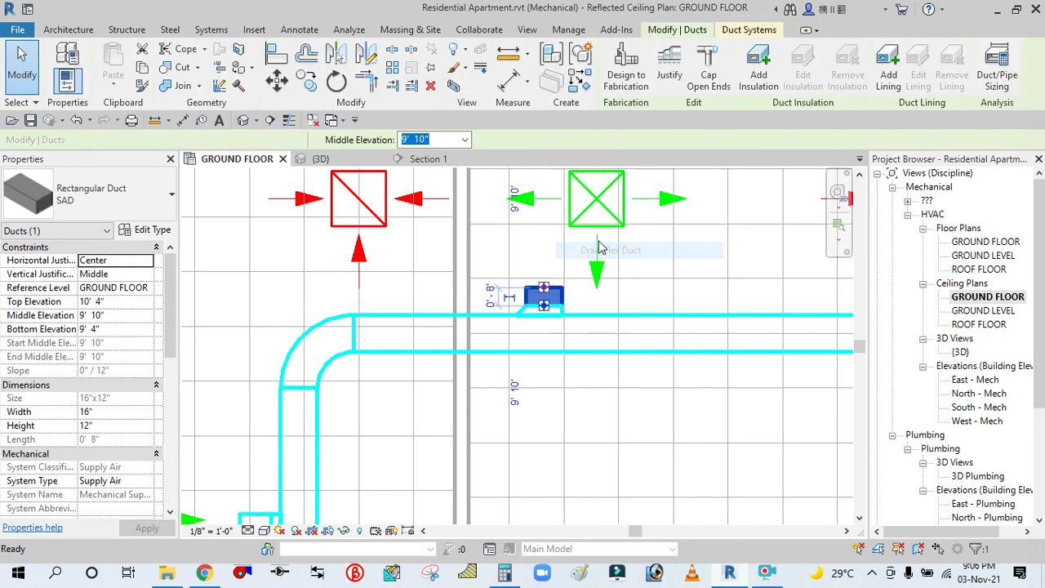
{"action": "left_click", "coordinate": [597, 198]}
{"action": "scroll", "coordinate": [487, 389], "scroll_direction": "down", "scroll_amount": 3}
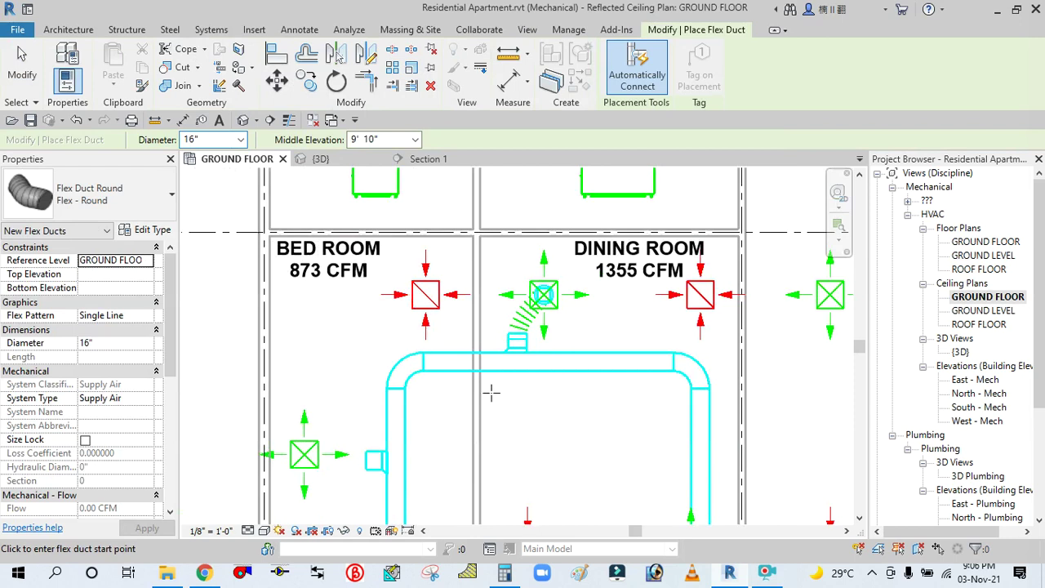
{"action": "scroll", "coordinate": [364, 456], "scroll_direction": "up", "scroll_amount": 2}
{"action": "left_click", "coordinate": [382, 448]}
{"action": "left_click", "coordinate": [294, 442]}
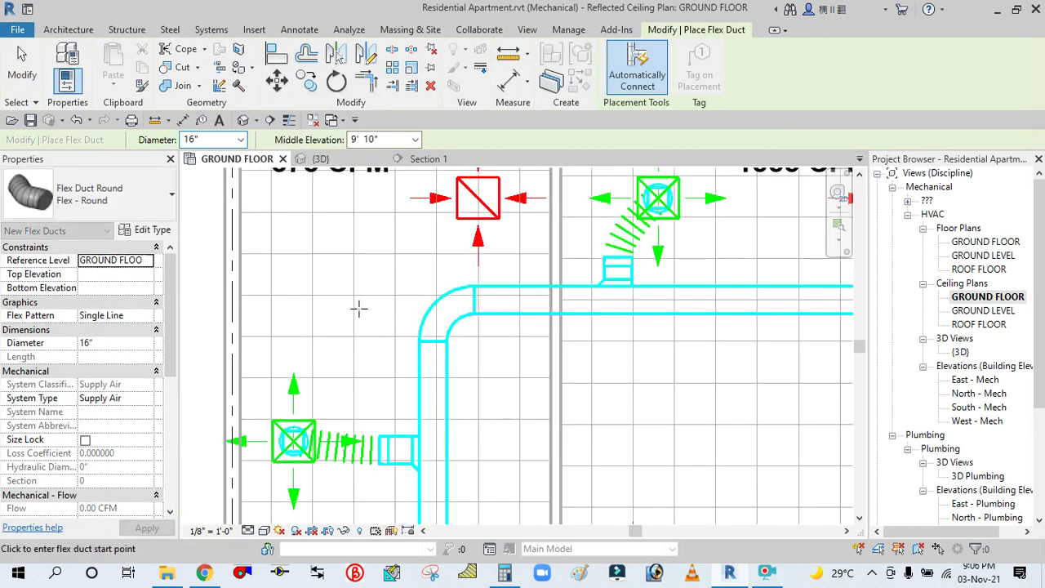
Step: Draw a flex duct from the rectangular duct's end to the kitchen diffuser
{"action": "scroll", "coordinate": [466, 341], "scroll_direction": "down", "scroll_amount": 2}
{"action": "scroll", "coordinate": [607, 338], "scroll_direction": "down", "scroll_amount": 1}
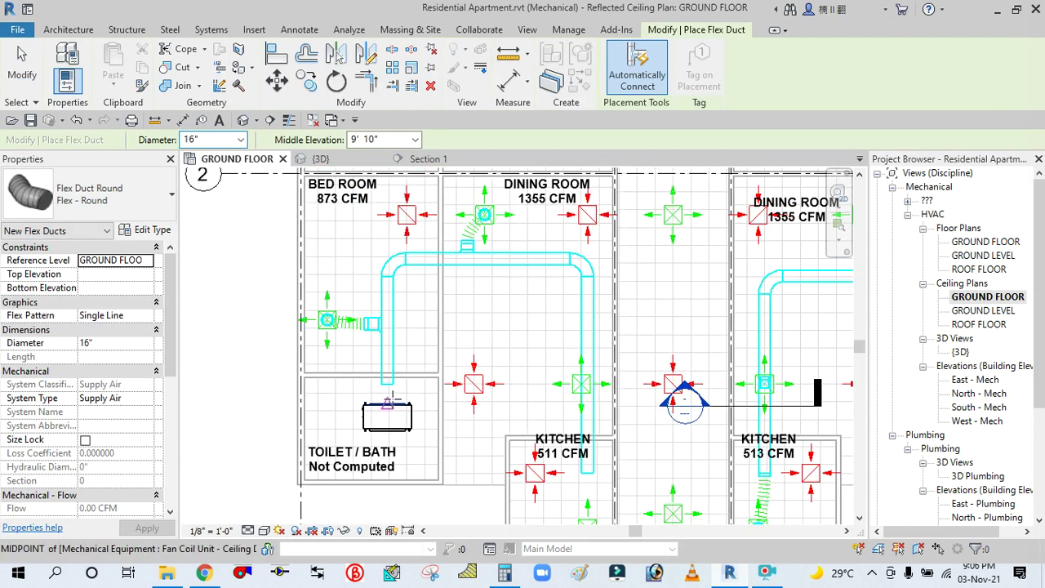
{"action": "scroll", "coordinate": [387, 403], "scroll_direction": "up", "scroll_amount": 3}
{"action": "scroll", "coordinate": [427, 352], "scroll_direction": "down", "scroll_amount": 3}
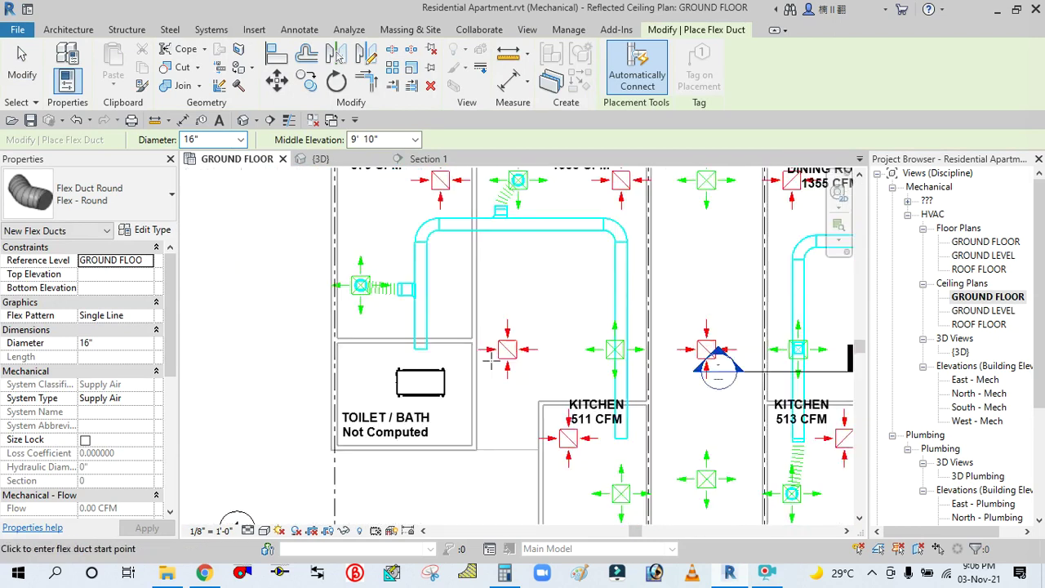
{"action": "left_click", "coordinate": [622, 445]}
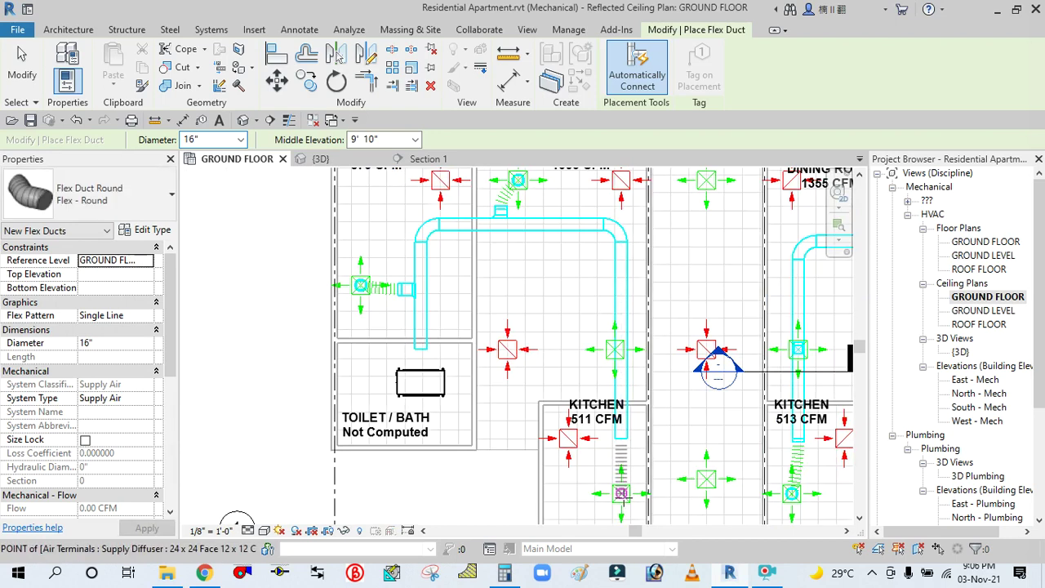
{"action": "left_click", "coordinate": [621, 493]}
{"action": "left_click", "coordinate": [35, 62]}
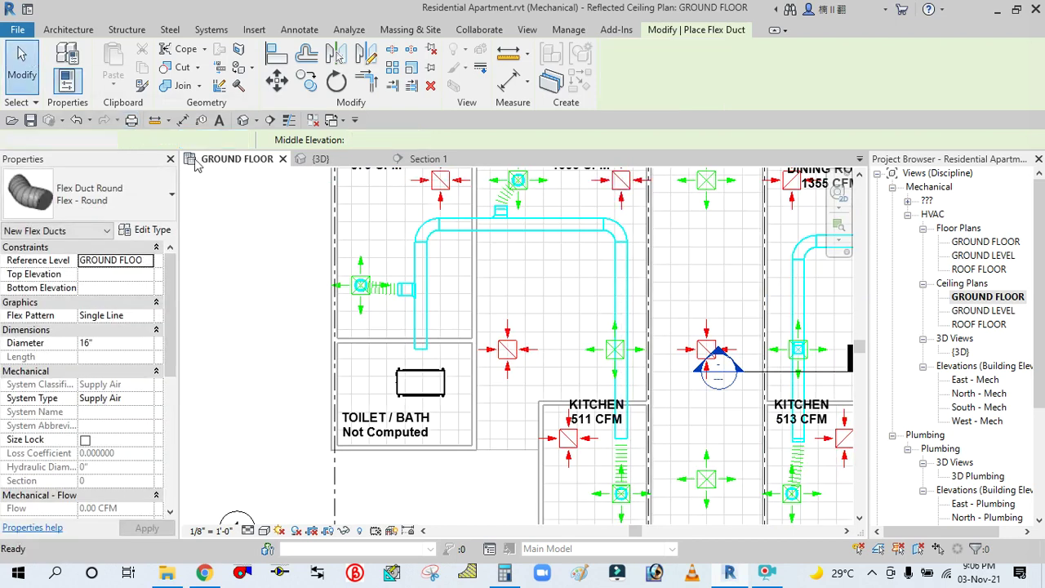
Step: Try a Create Similar duct from the fan coil unit to the vertical duct, dismissing the auto-route error
{"action": "scroll", "coordinate": [429, 380], "scroll_direction": "up", "scroll_amount": 2}
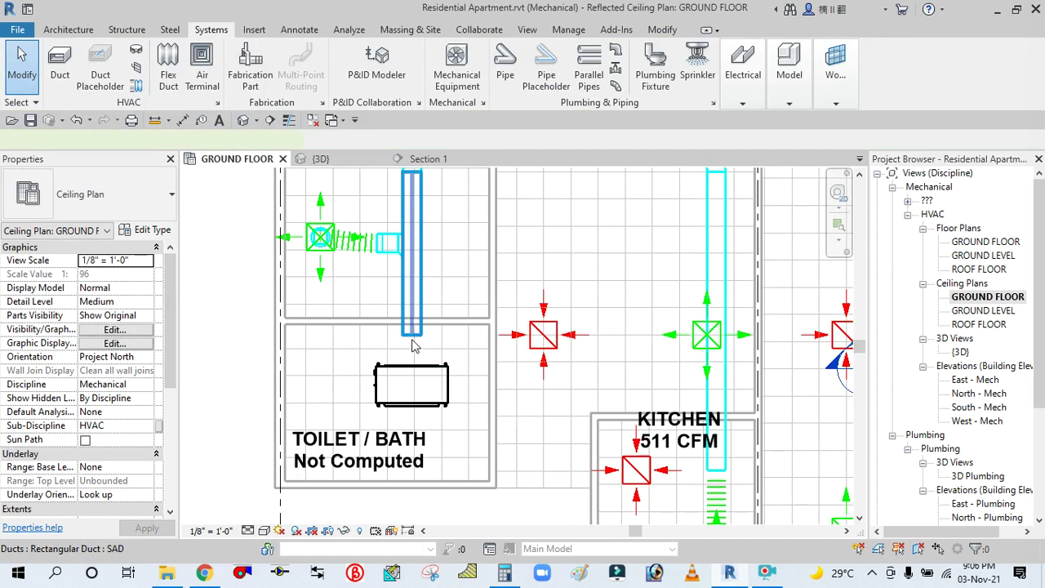
{"action": "left_click", "coordinate": [413, 341]}
{"action": "left_click_drag", "start_coordinate": [412, 333], "coordinate": [411, 335]}
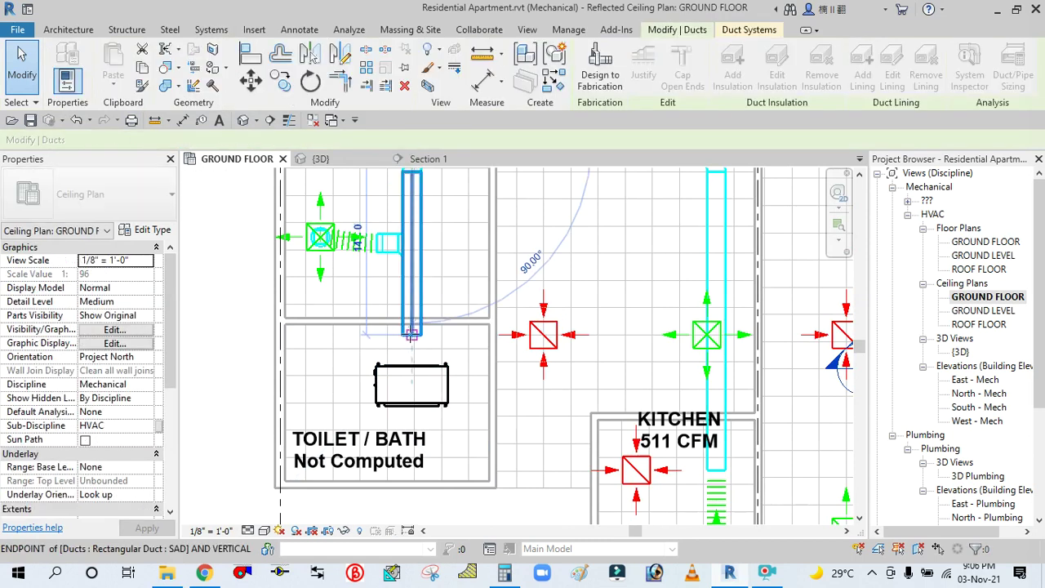
{"action": "right_click", "coordinate": [445, 244]}
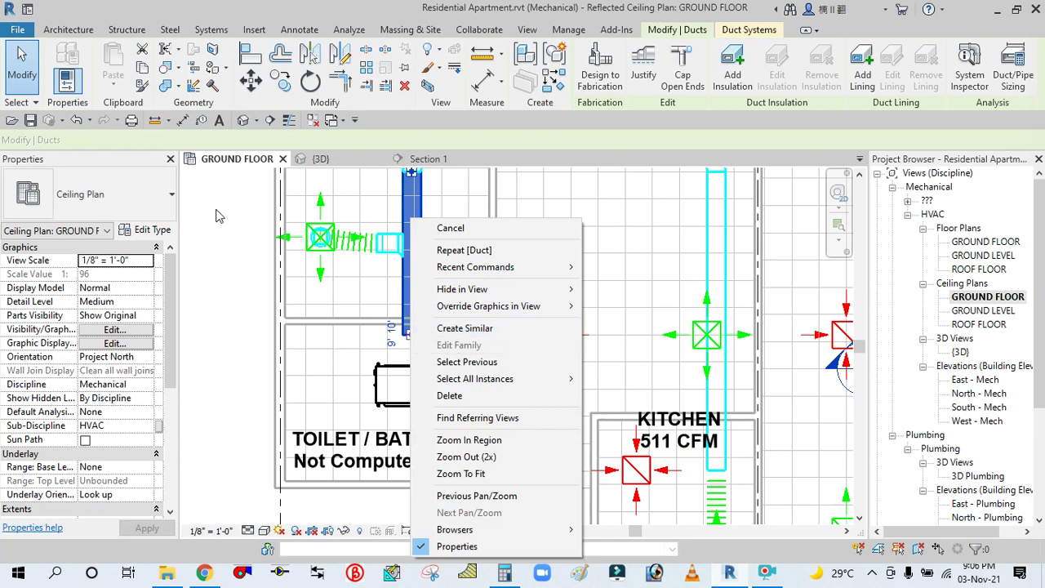
{"action": "left_click", "coordinate": [461, 328]}
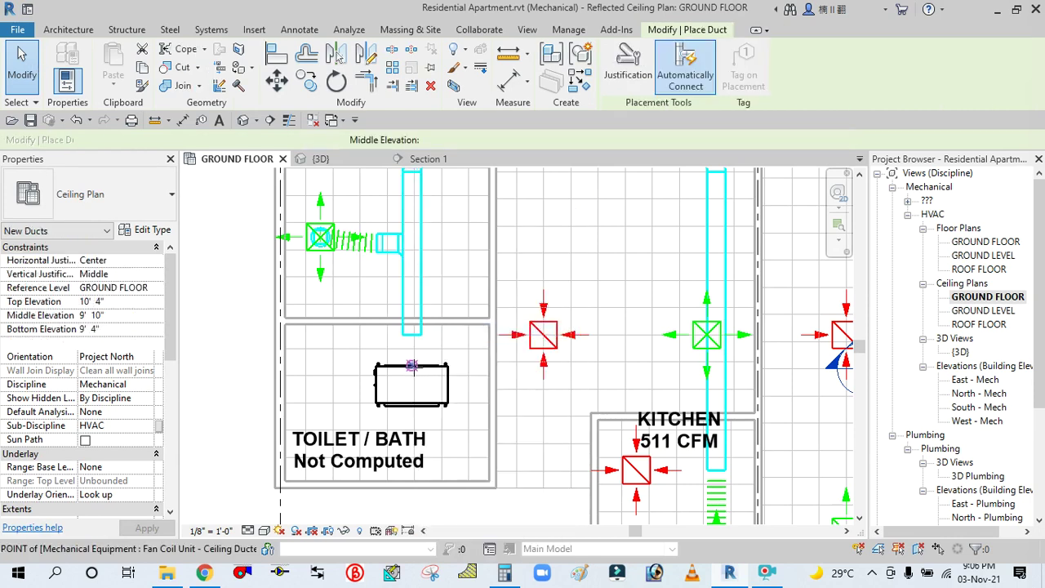
{"action": "left_click", "coordinate": [411, 365]}
{"action": "left_click", "coordinate": [411, 335]}
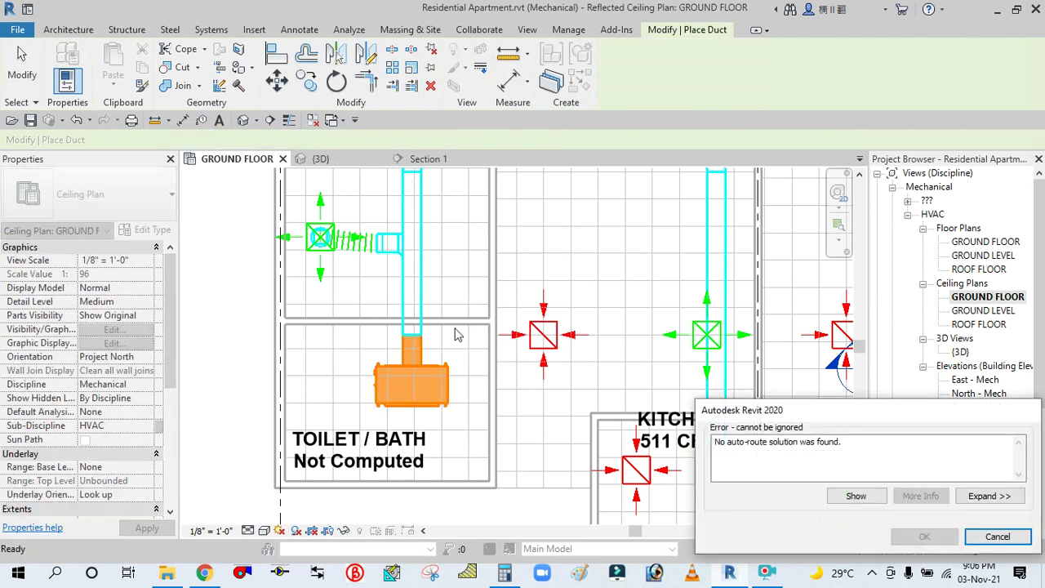
{"action": "left_click", "coordinate": [986, 538]}
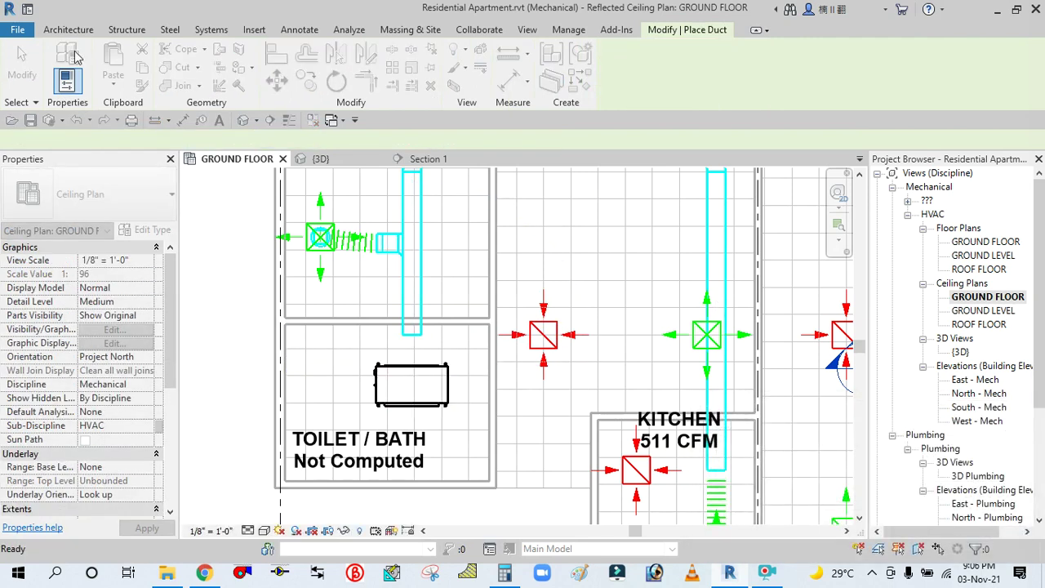
{"action": "left_click", "coordinate": [25, 57]}
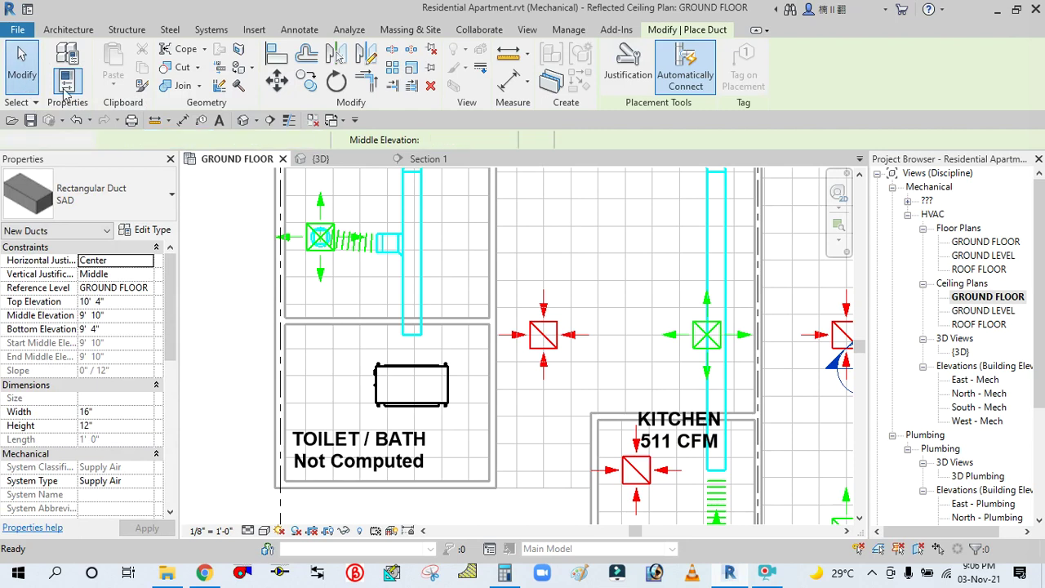
Step: Stretch the vertical duct's end down onto the toilet/bath fan coil unit's connector
{"action": "left_click", "coordinate": [414, 341]}
{"action": "left_click_drag", "start_coordinate": [412, 335], "coordinate": [446, 338]}
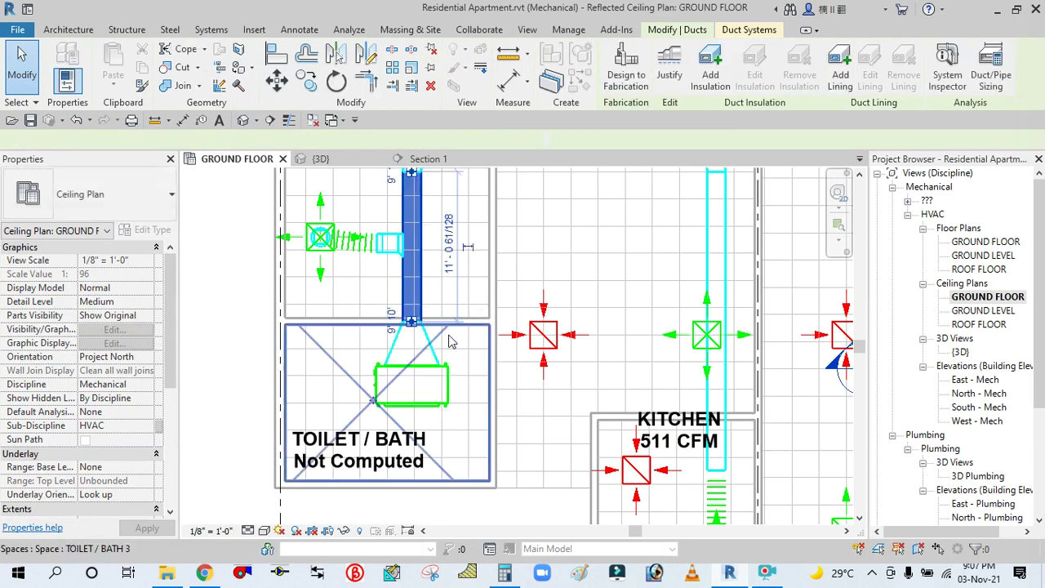
{"action": "left_click", "coordinate": [25, 76]}
Step: Draw a section line across the plan near the kitchen diffuser and open it as Section 2
{"action": "scroll", "coordinate": [368, 298], "scroll_direction": "down", "scroll_amount": 3}
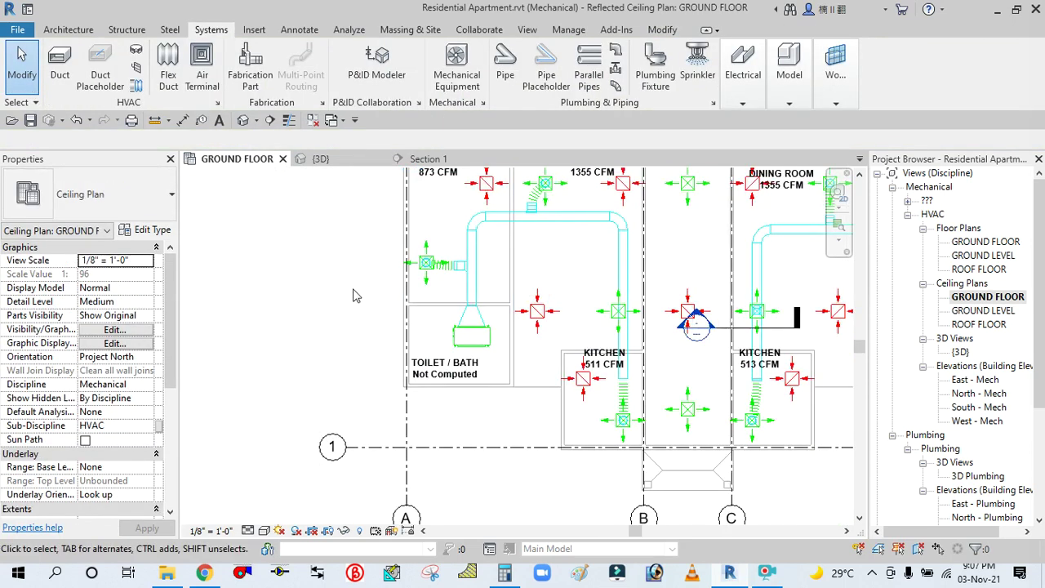
{"action": "scroll", "coordinate": [301, 338], "scroll_direction": "down", "scroll_amount": 2}
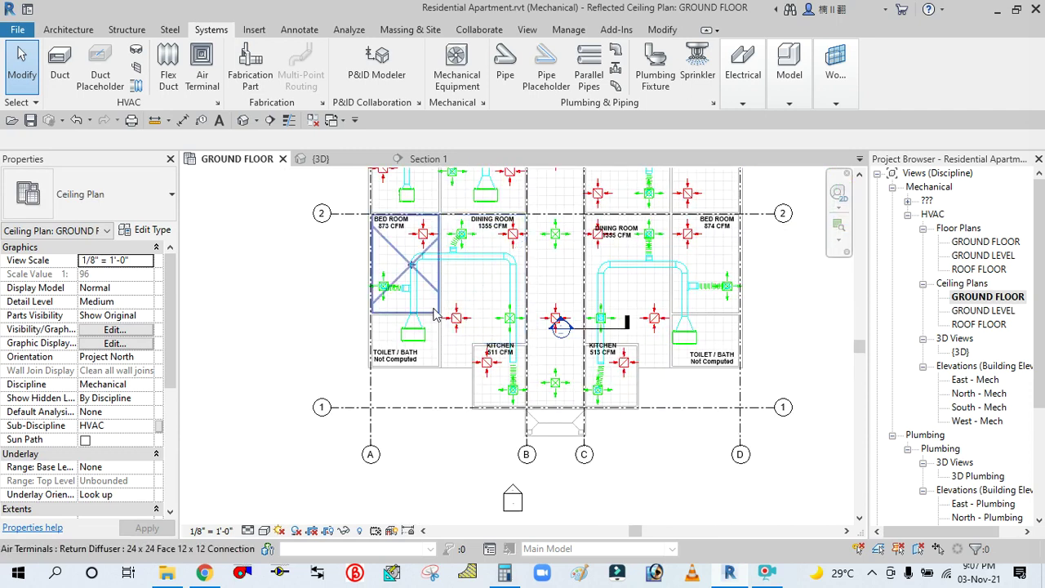
{"action": "middle_click_drag", "start_coordinate": [322, 286], "coordinate": [292, 378]}
{"action": "scroll", "coordinate": [280, 375], "scroll_direction": "down", "scroll_amount": 1}
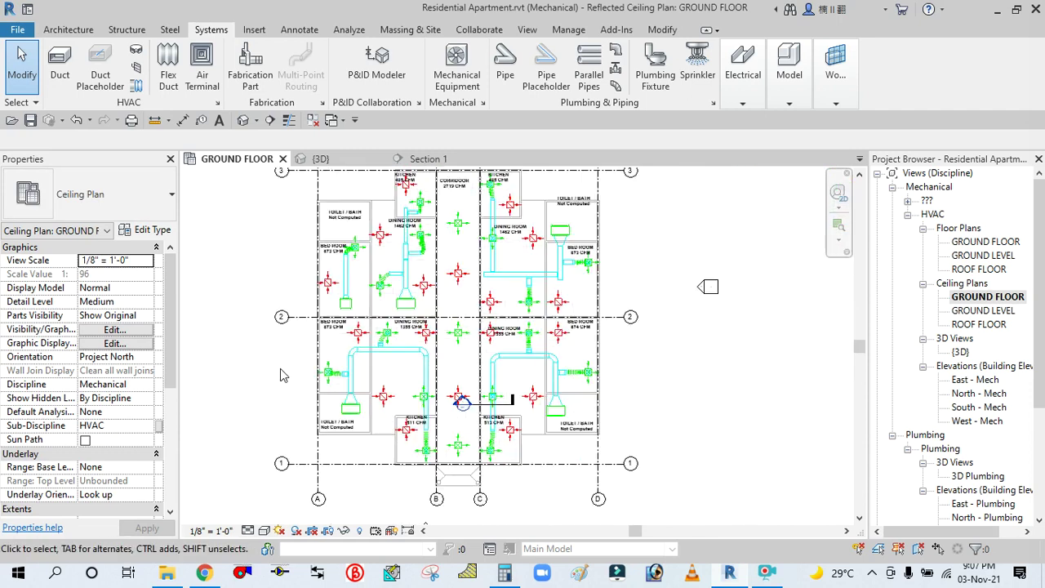
{"action": "scroll", "coordinate": [406, 393], "scroll_direction": "up", "scroll_amount": 3}
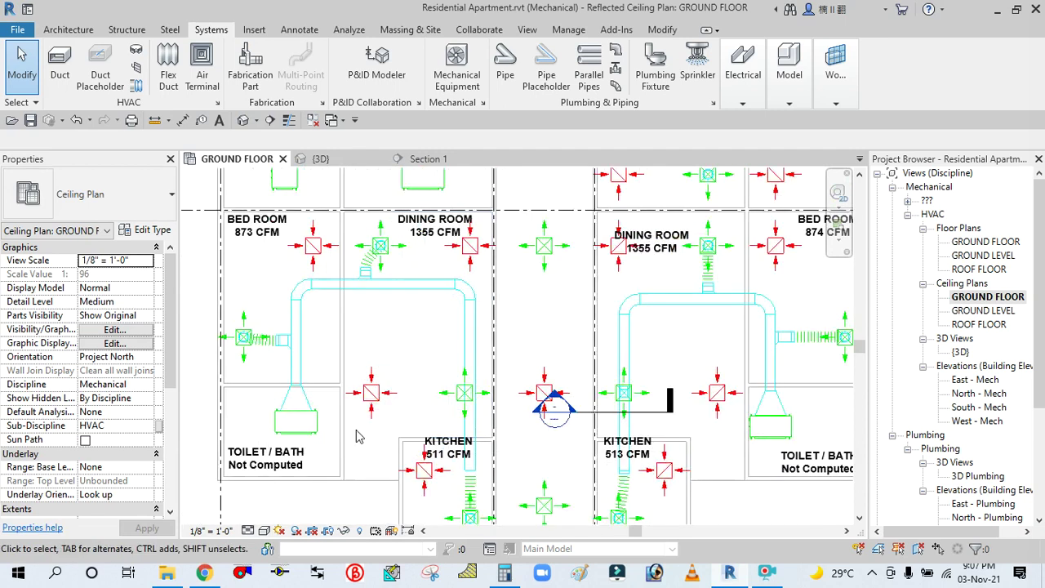
{"action": "left_click", "coordinate": [520, 30]}
{"action": "left_click", "coordinate": [466, 65]}
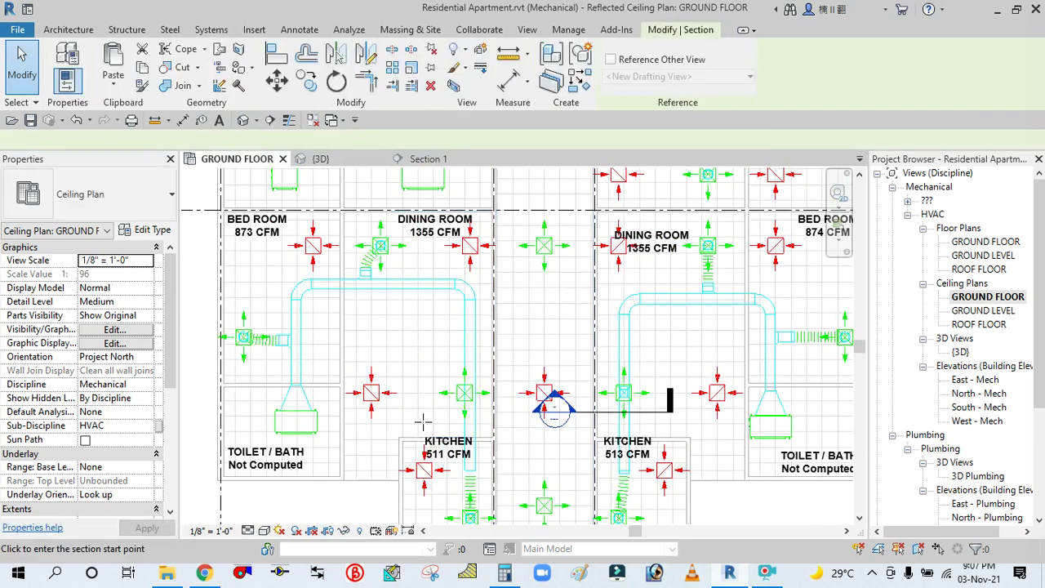
{"action": "left_click", "coordinate": [503, 408]}
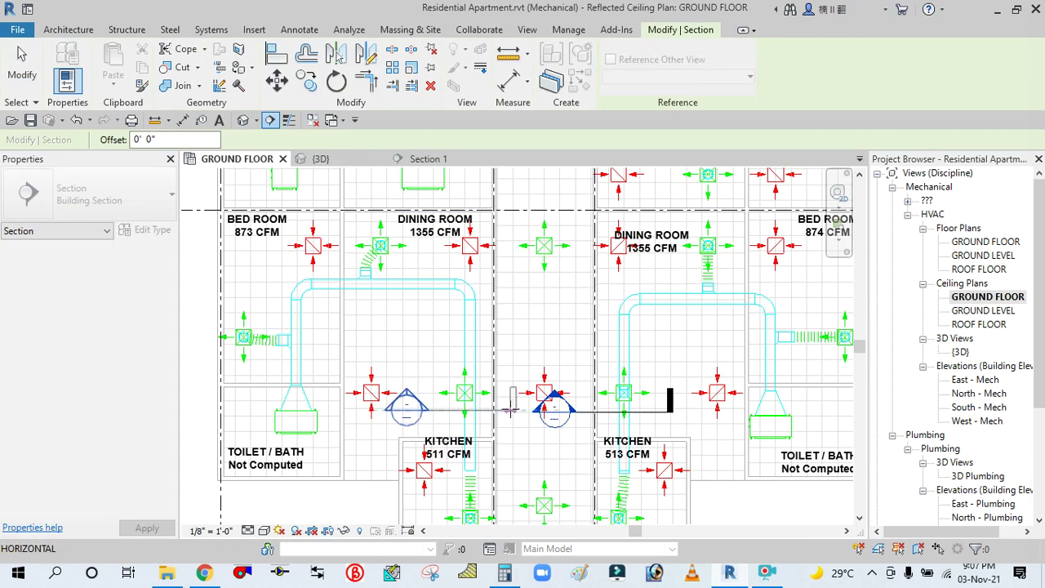
{"action": "left_click", "coordinate": [372, 409]}
{"action": "right_click", "coordinate": [417, 404]}
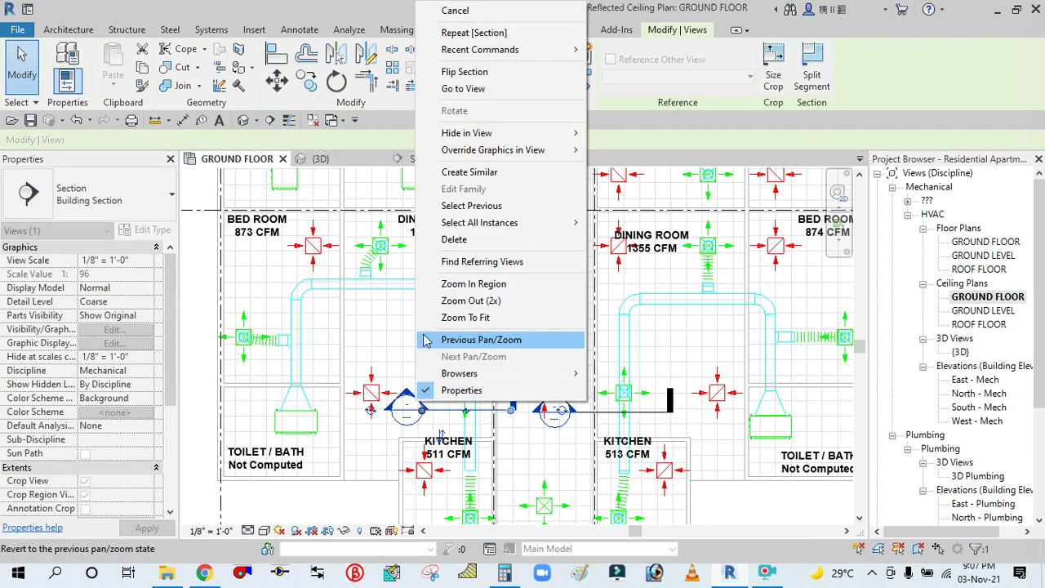
{"action": "left_click", "coordinate": [463, 88]}
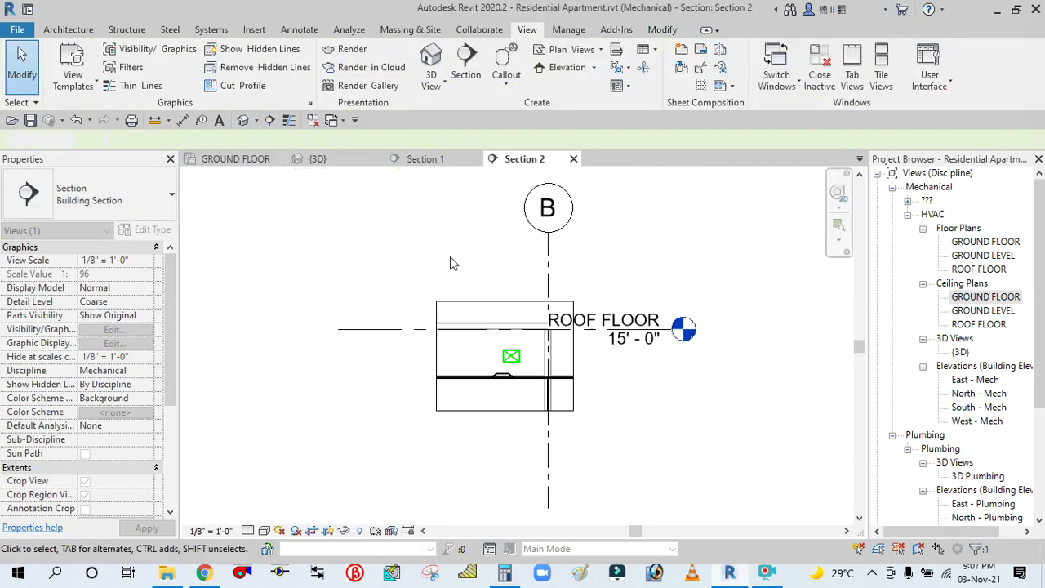
Step: Attempt to connect the supply diffuser into the duct main, dismissing the angle error
{"action": "scroll", "coordinate": [503, 339], "scroll_direction": "up", "scroll_amount": 6}
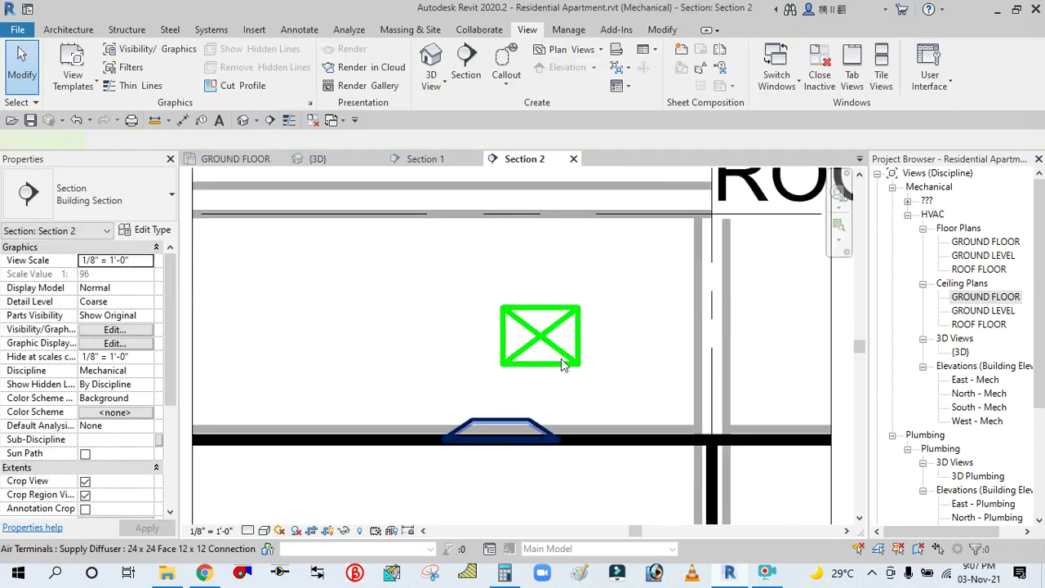
{"action": "left_click", "coordinate": [561, 368]}
{"action": "left_click", "coordinate": [706, 76]}
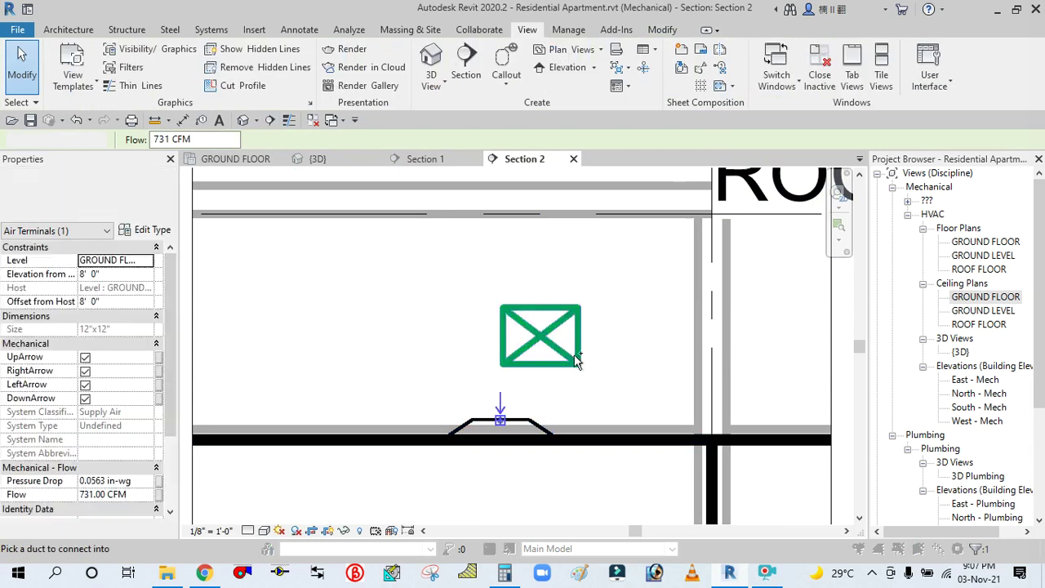
{"action": "left_click", "coordinate": [569, 273]}
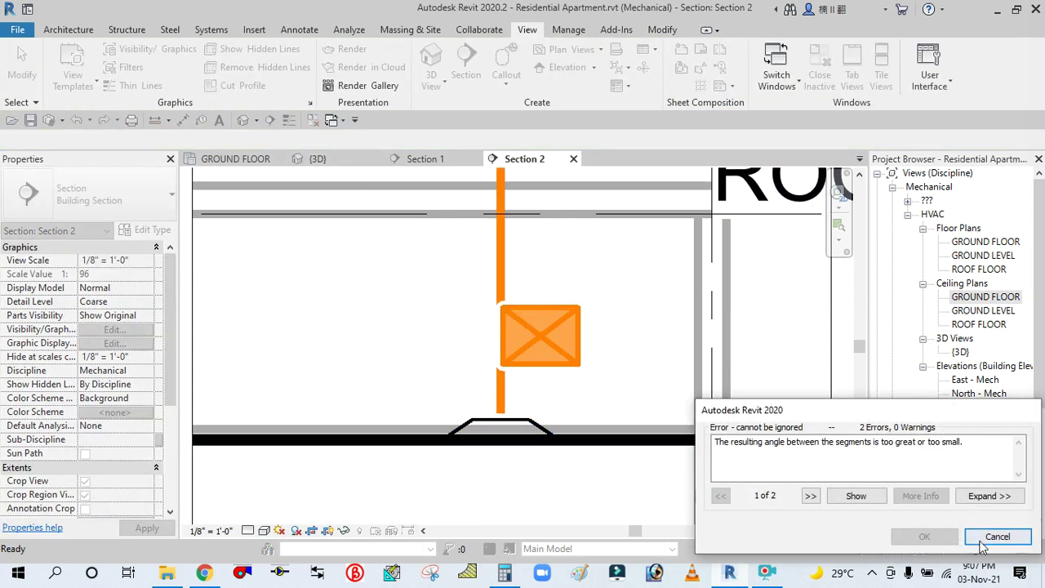
{"action": "left_click", "coordinate": [982, 539]}
{"action": "left_click", "coordinate": [22, 56]}
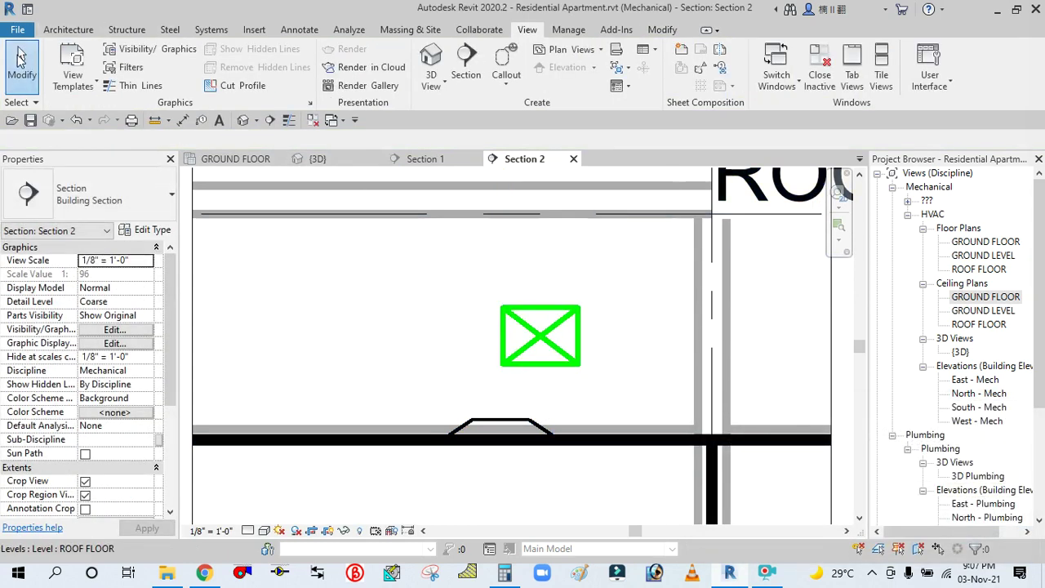
Step: Nudge the diffuser right twice, connect it into the duct below, and return to the GROUND FLOOR ceiling plan
{"action": "left_click", "coordinate": [532, 428]}
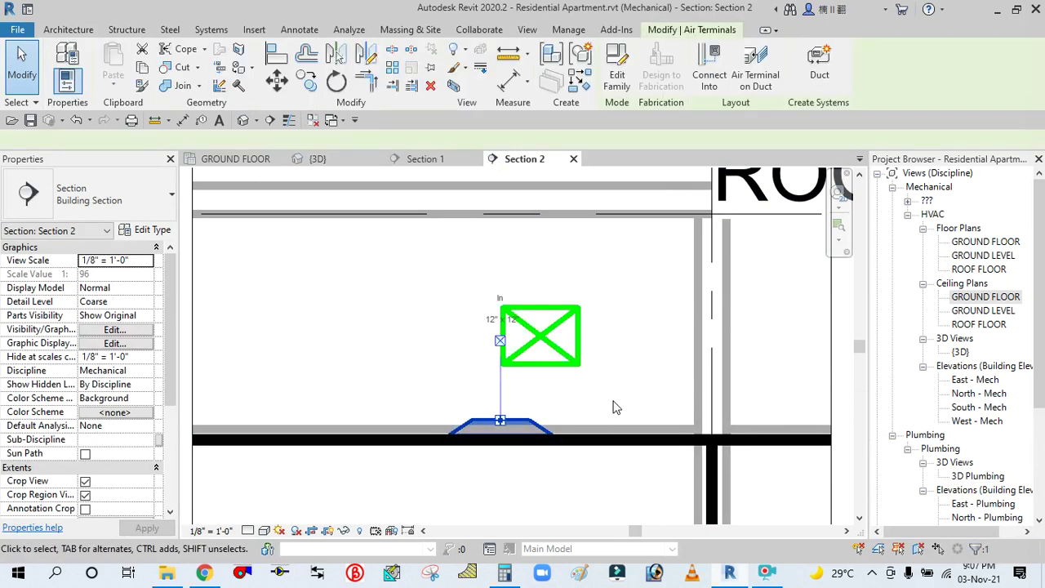
{"action": "key", "text": "Right"}
{"action": "key", "text": "Right"}
{"action": "key", "text": "Right"}
{"action": "key", "text": "Right"}
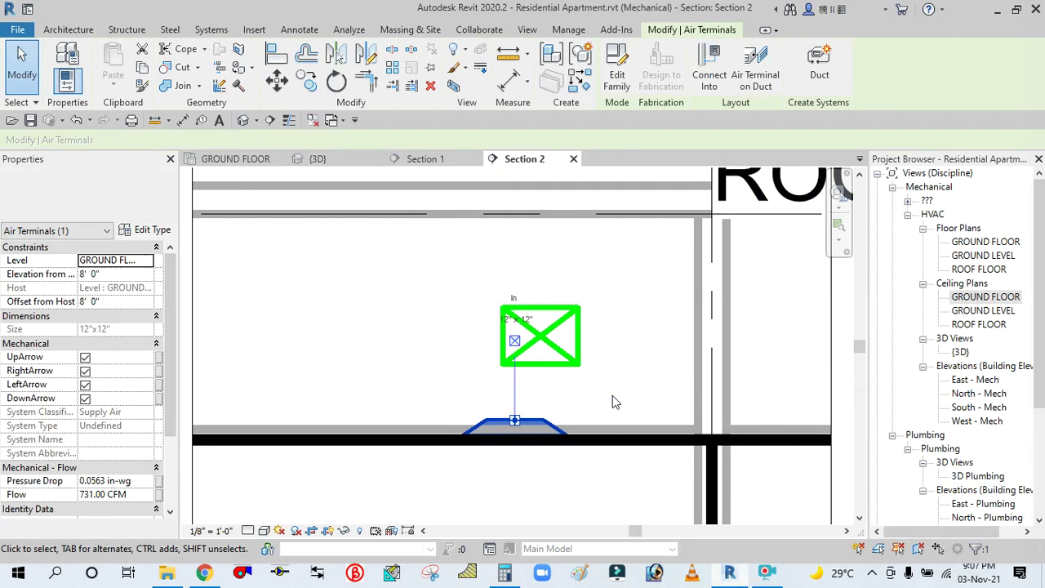
{"action": "key", "text": "Right"}
{"action": "key", "text": "Right"}
{"action": "key", "text": "Right"}
{"action": "key", "text": "Right"}
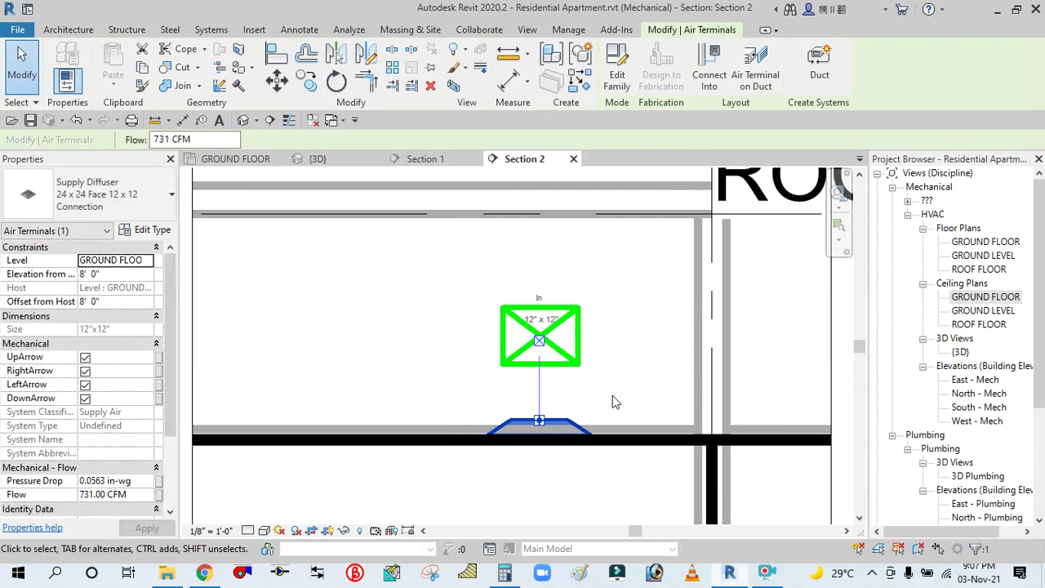
{"action": "left_click", "coordinate": [693, 69]}
{"action": "left_click", "coordinate": [693, 303]}
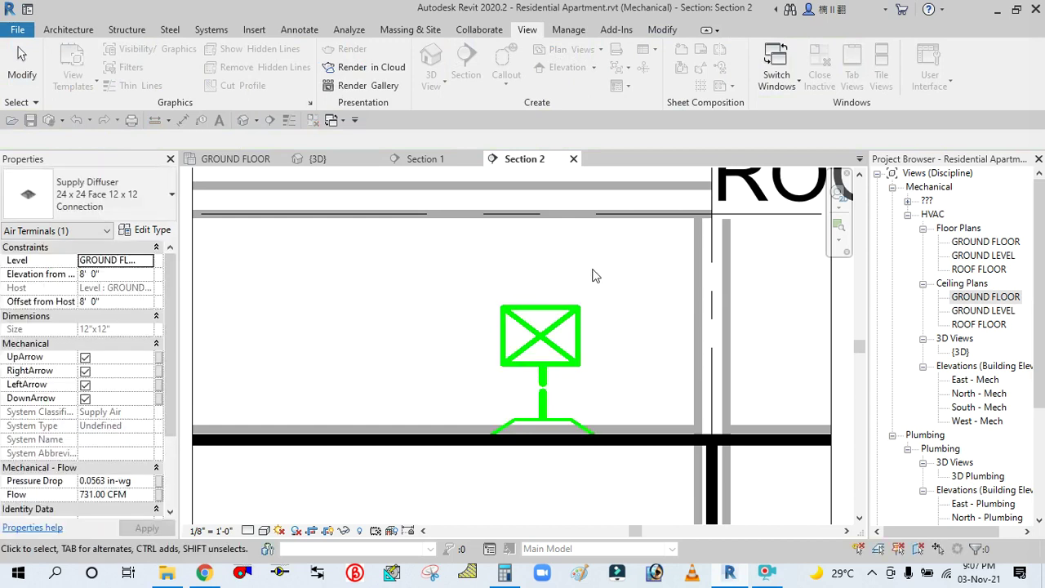
{"action": "left_click", "coordinate": [628, 285]}
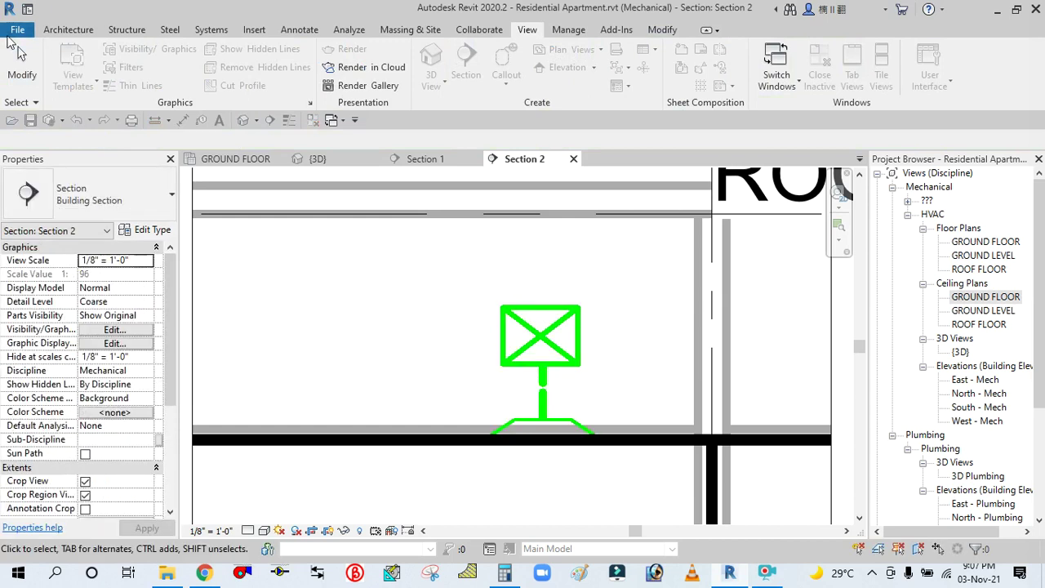
{"action": "double_click", "coordinate": [980, 297]}
{"action": "scroll", "coordinate": [474, 396], "scroll_direction": "up", "scroll_amount": 3}
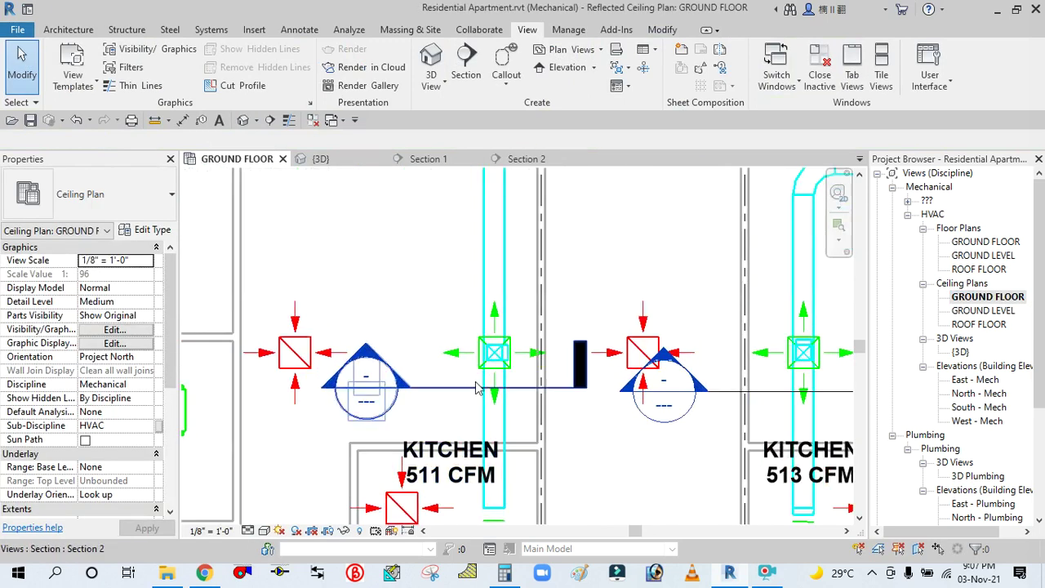
{"action": "scroll", "coordinate": [506, 372], "scroll_direction": "up", "scroll_amount": 2}
{"action": "scroll", "coordinate": [502, 352], "scroll_direction": "up", "scroll_amount": 2}
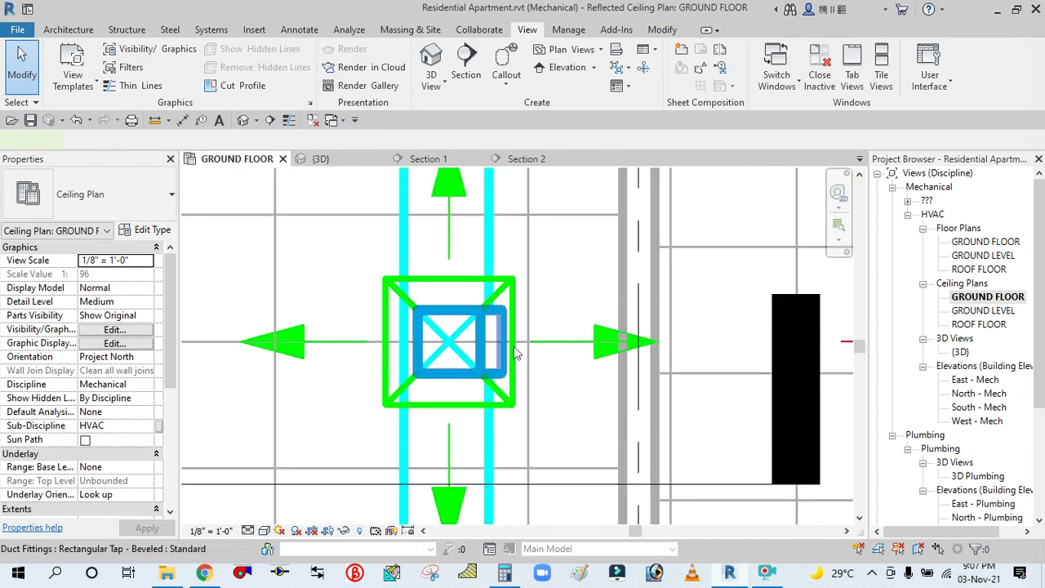
{"action": "left_click", "coordinate": [513, 346]}
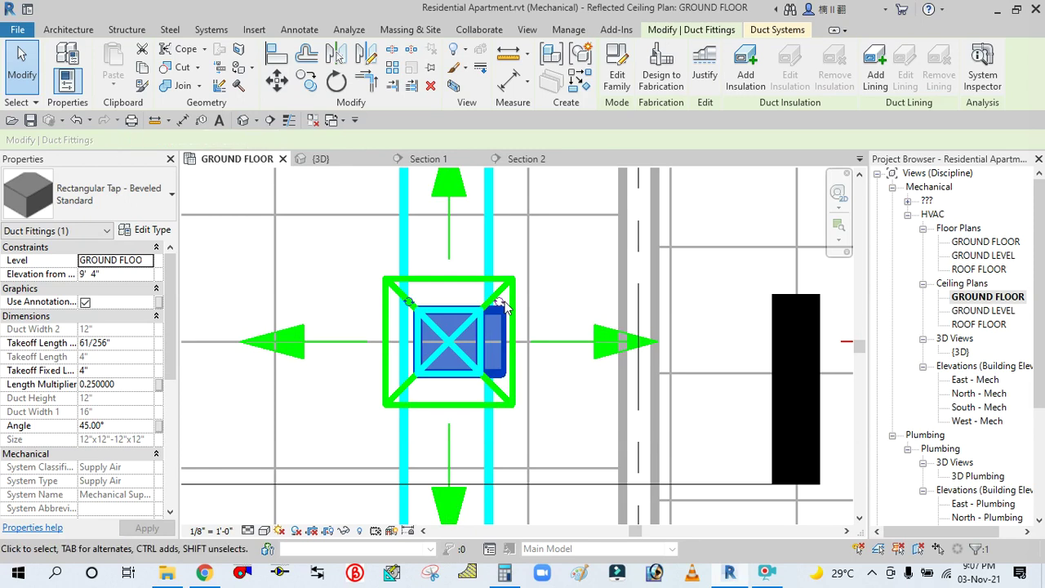
{"action": "left_click", "coordinate": [570, 273]}
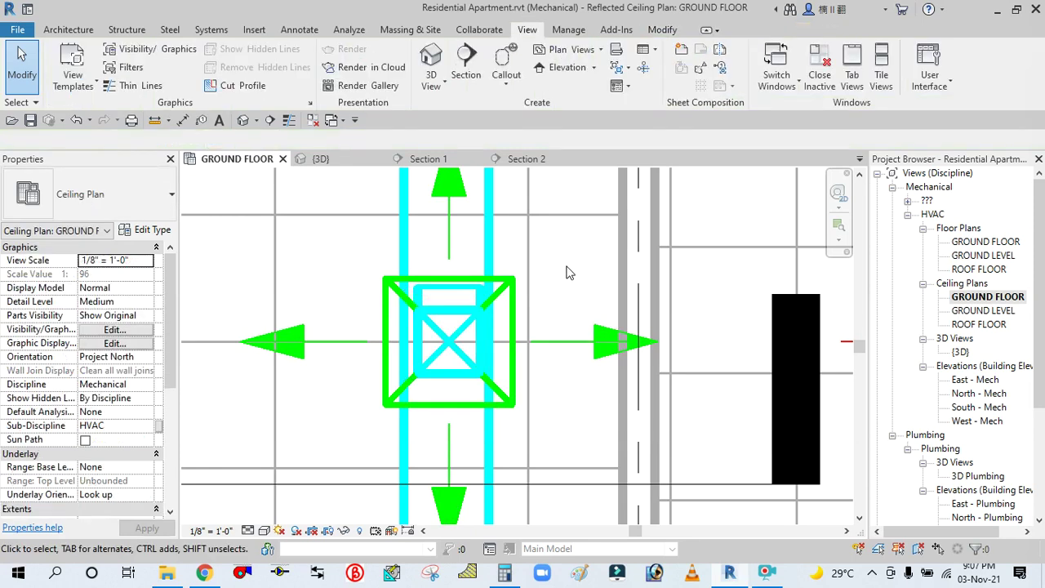
{"action": "scroll", "coordinate": [451, 293], "scroll_direction": "down", "scroll_amount": 3}
{"action": "scroll", "coordinate": [436, 308], "scroll_direction": "down", "scroll_amount": 2}
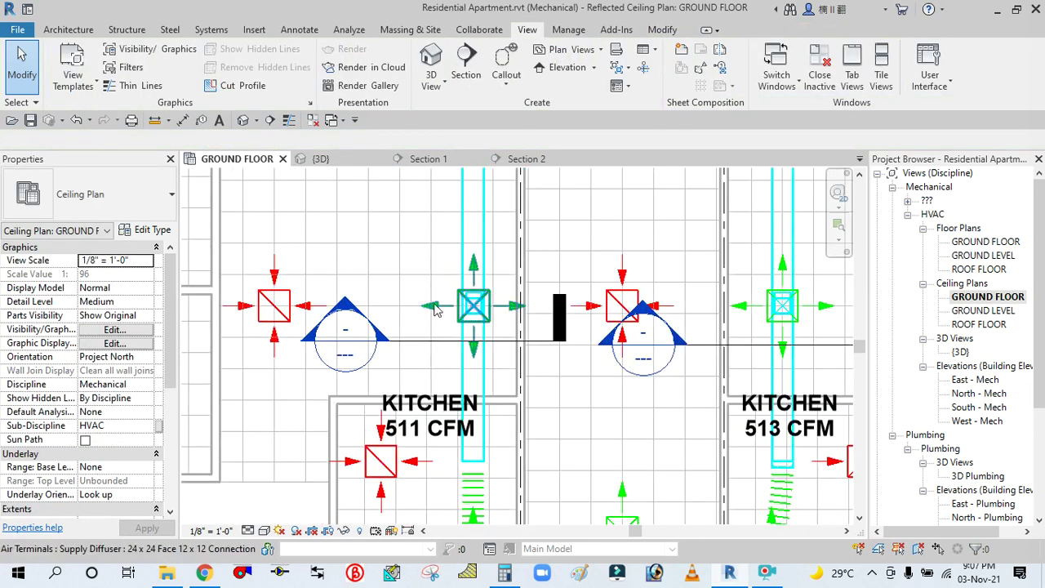
{"action": "scroll", "coordinate": [413, 284], "scroll_direction": "down", "scroll_amount": 2}
{"action": "scroll", "coordinate": [400, 214], "scroll_direction": "down", "scroll_amount": 2}
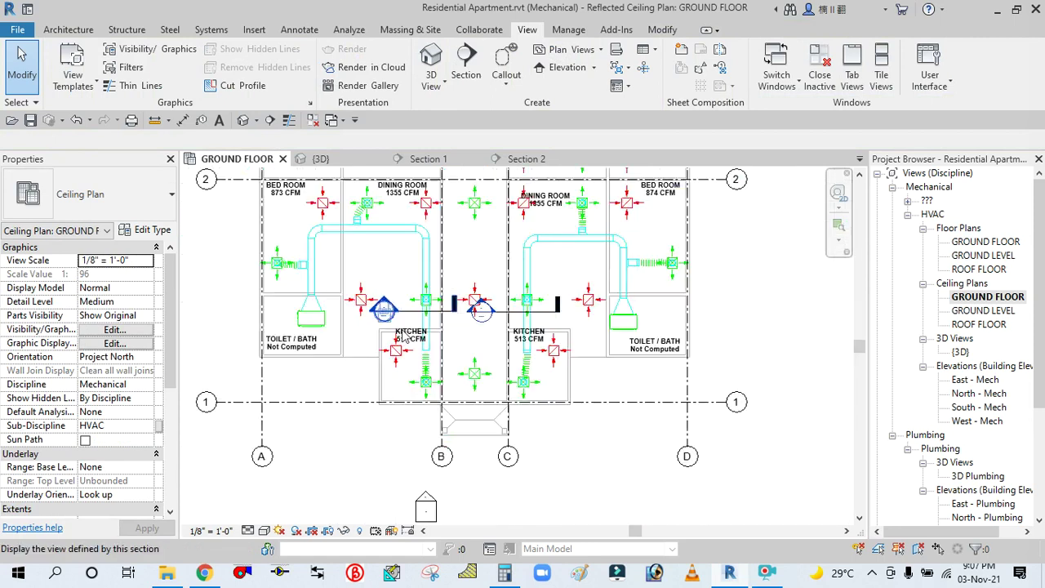
{"action": "scroll", "coordinate": [719, 263], "scroll_direction": "up", "scroll_amount": 2}
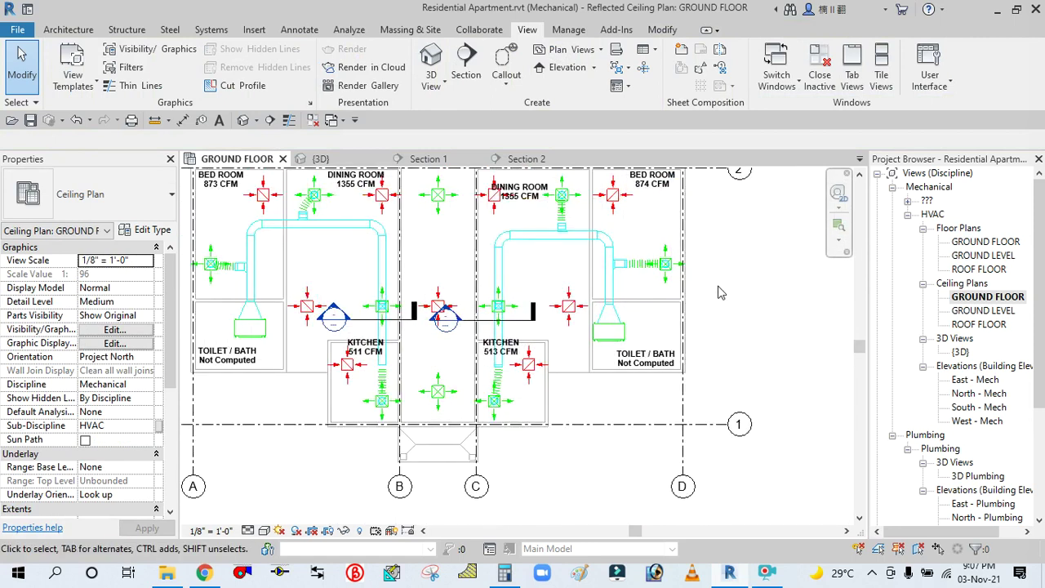
{"action": "middle_click_drag", "start_coordinate": [723, 296], "coordinate": [734, 320]}
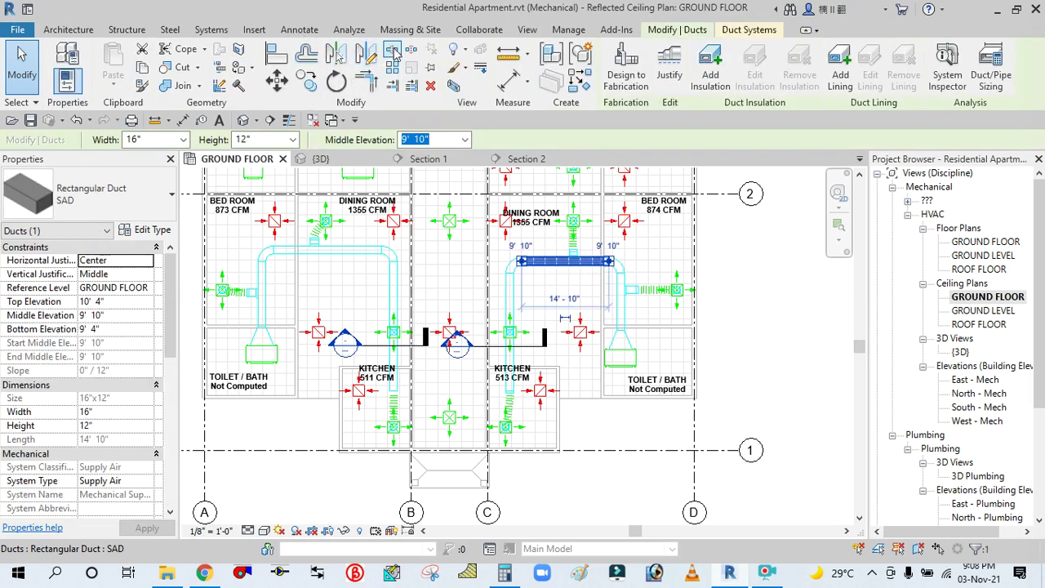
Step: Split the supply duct near the 1462 CFM dining room using Split Element, then exit the tool
{"action": "left_click", "coordinate": [393, 52]}
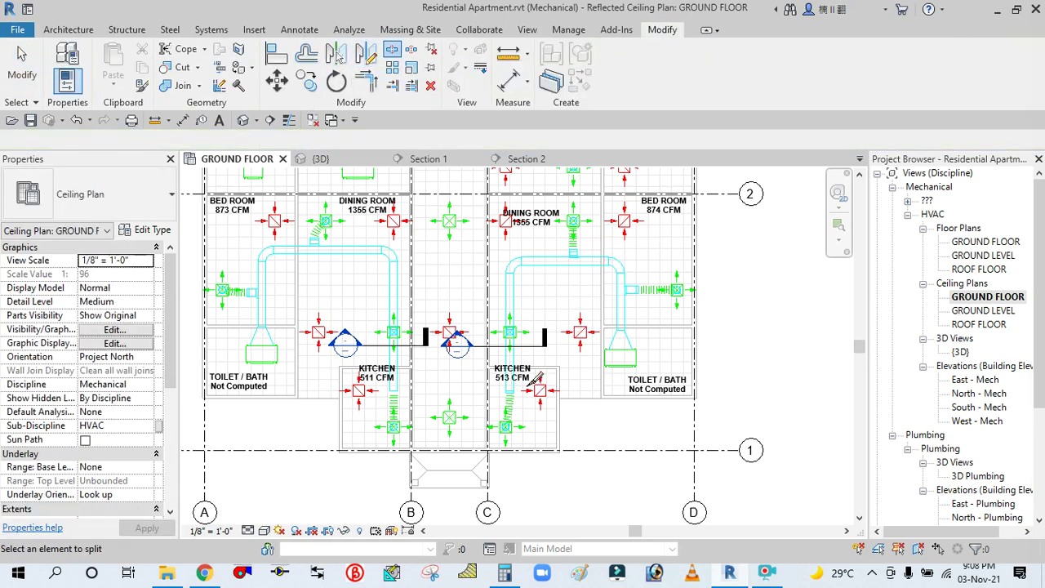
{"action": "scroll", "coordinate": [537, 379], "scroll_direction": "up", "scroll_amount": 2}
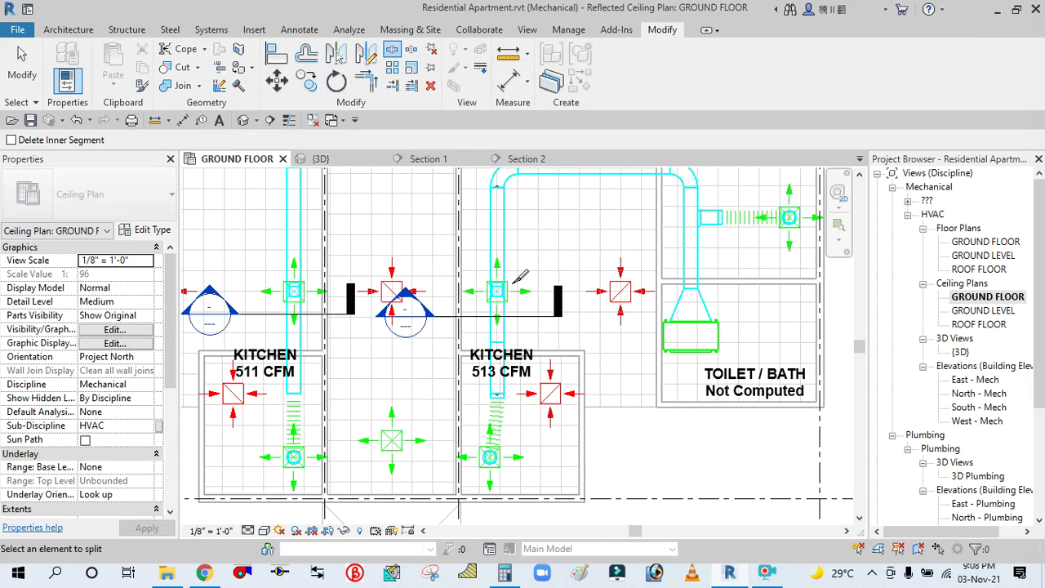
{"action": "scroll", "coordinate": [478, 365], "scroll_direction": "down", "scroll_amount": 2}
{"action": "scroll", "coordinate": [490, 265], "scroll_direction": "up", "scroll_amount": 2}
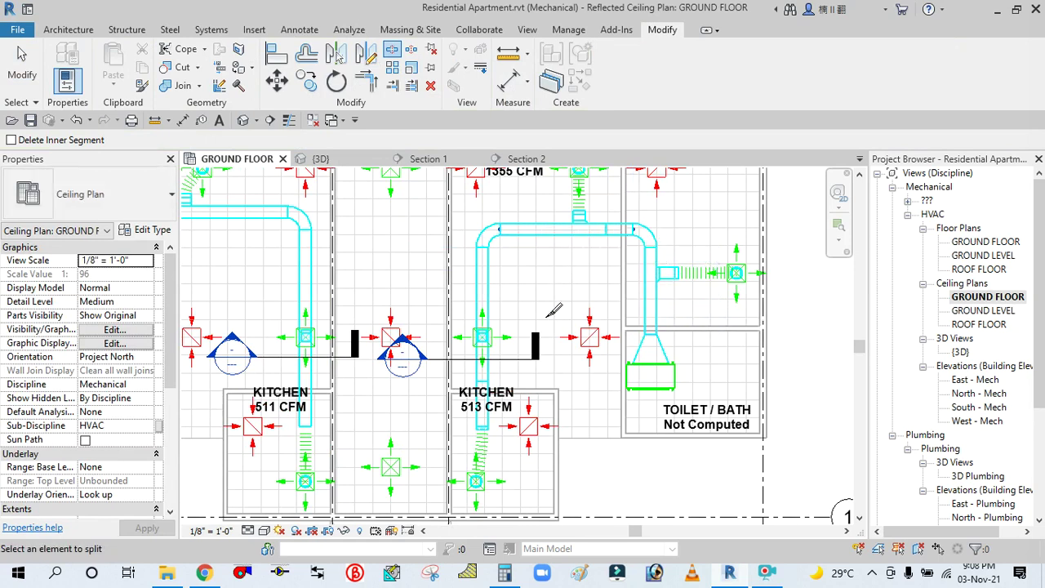
{"action": "scroll", "coordinate": [554, 310], "scroll_direction": "down", "scroll_amount": 2}
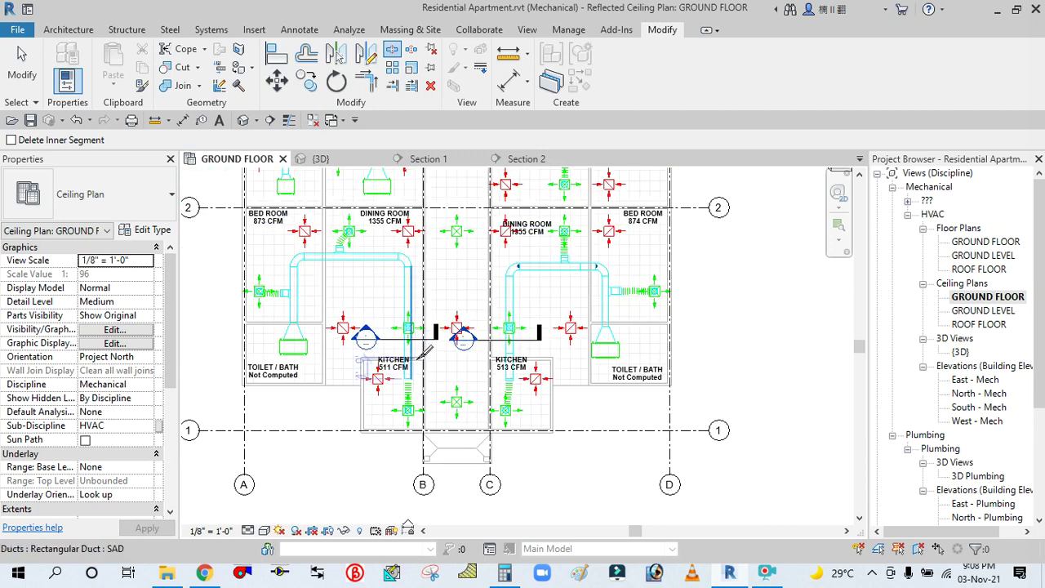
{"action": "scroll", "coordinate": [424, 350], "scroll_direction": "up", "scroll_amount": 2}
{"action": "left_click", "coordinate": [400, 384]}
{"action": "scroll", "coordinate": [442, 342], "scroll_direction": "down", "scroll_amount": 1}
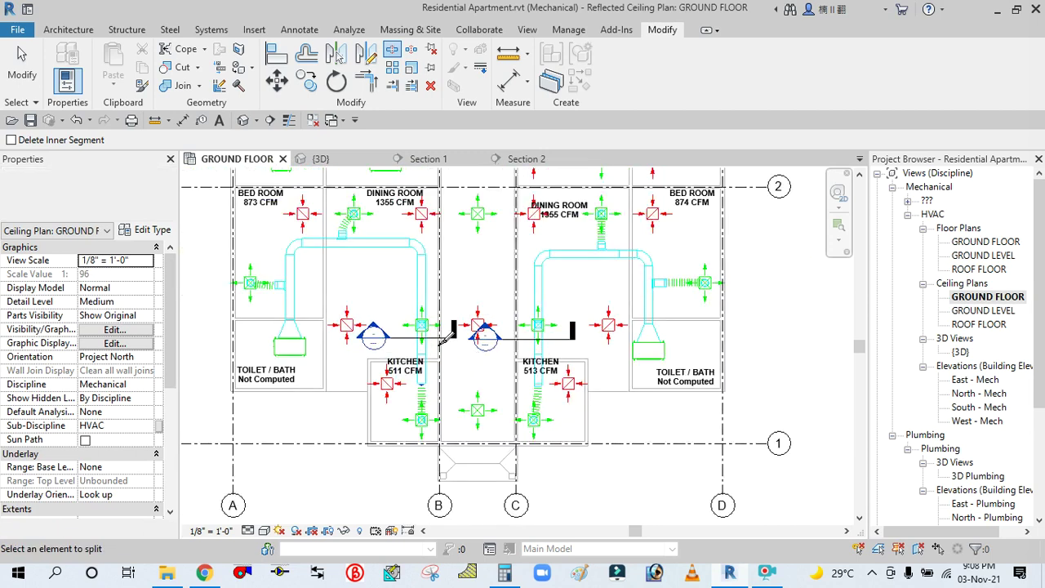
{"action": "left_click", "coordinate": [365, 242]}
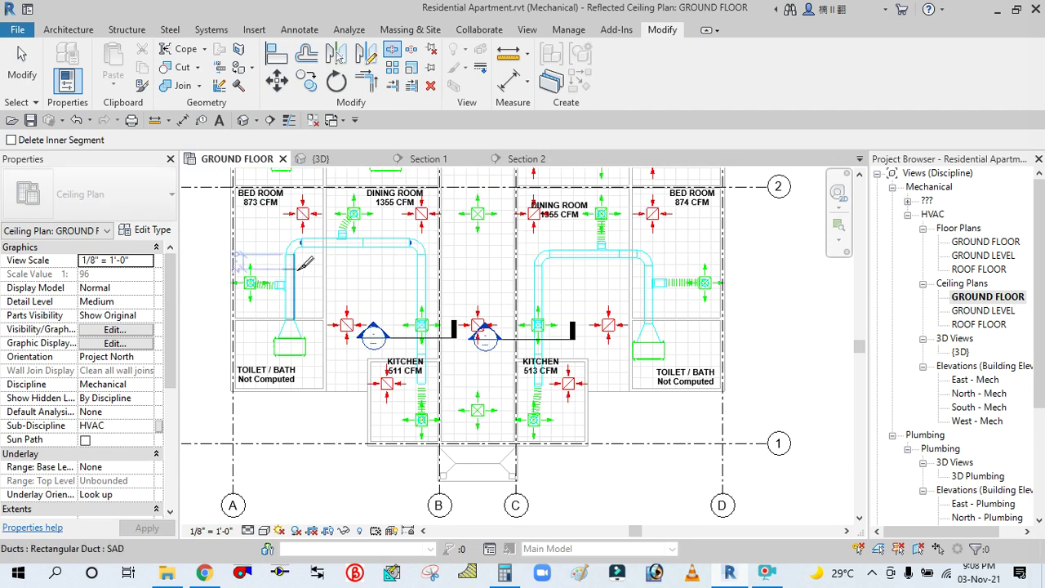
{"action": "scroll", "coordinate": [384, 404], "scroll_direction": "down", "scroll_amount": 2}
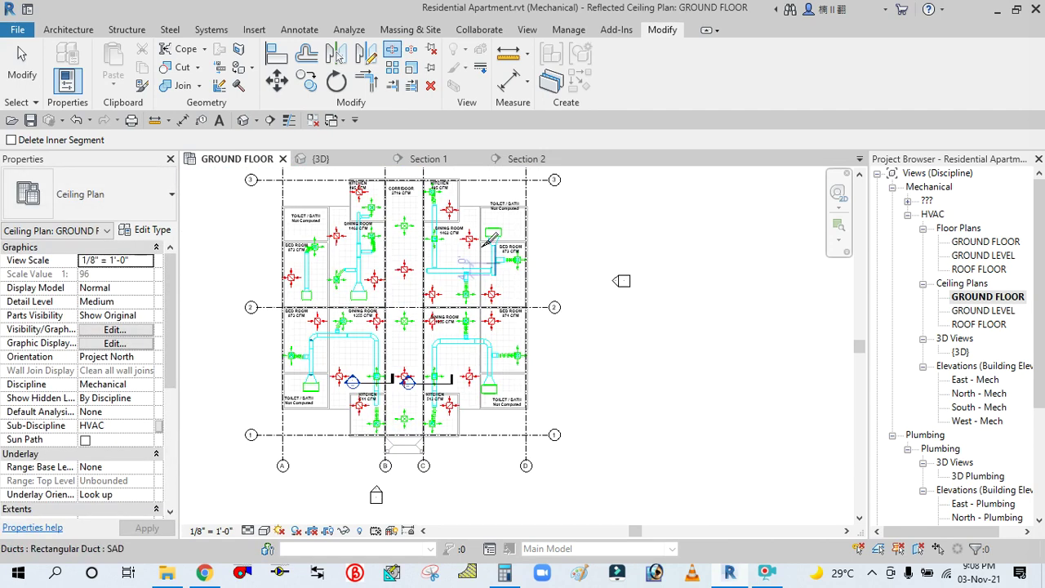
{"action": "scroll", "coordinate": [476, 222], "scroll_direction": "up", "scroll_amount": 4}
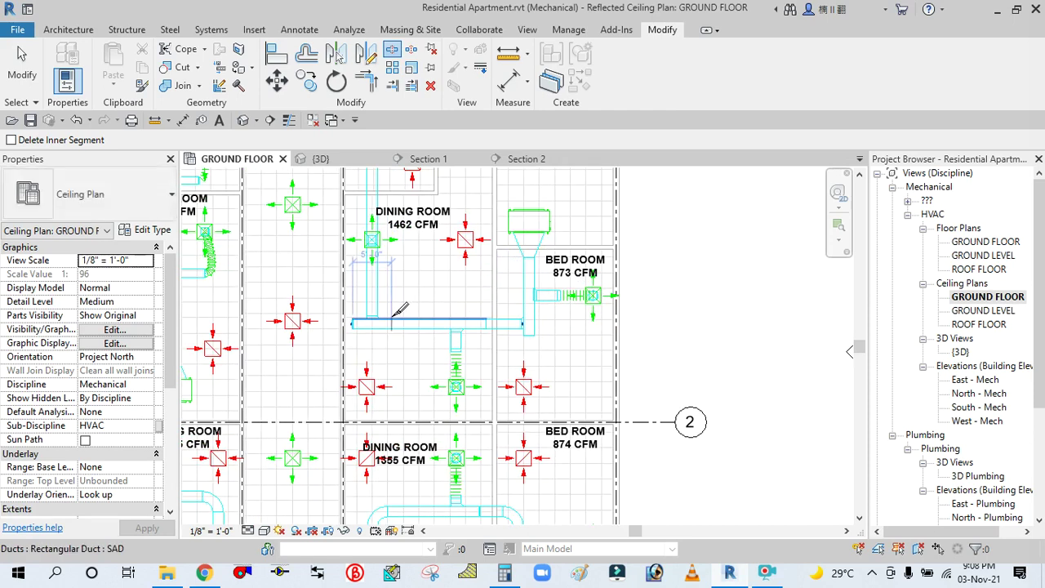
{"action": "scroll", "coordinate": [425, 369], "scroll_direction": "down", "scroll_amount": 2}
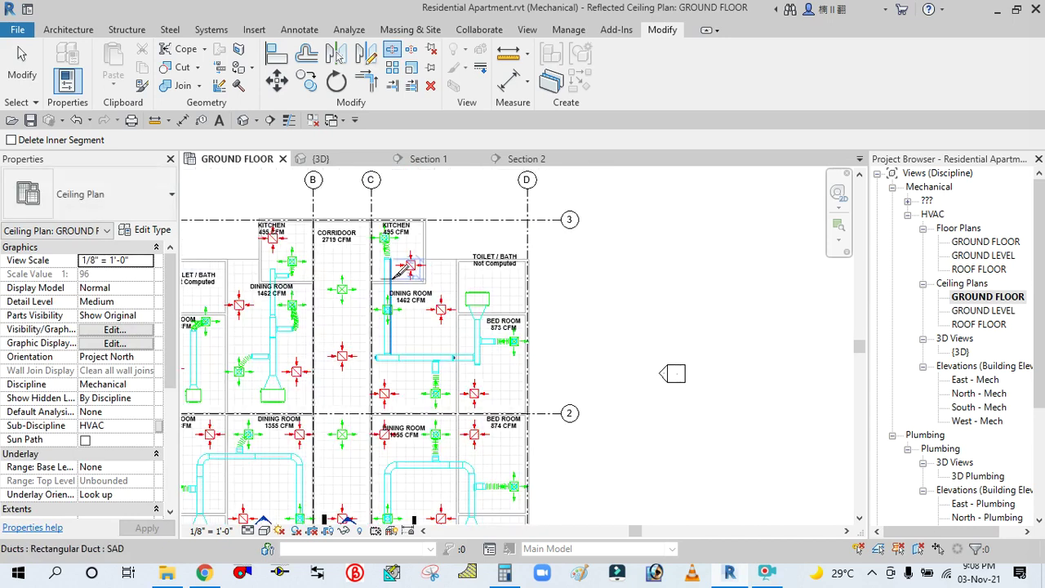
{"action": "key", "text": "Escape"}
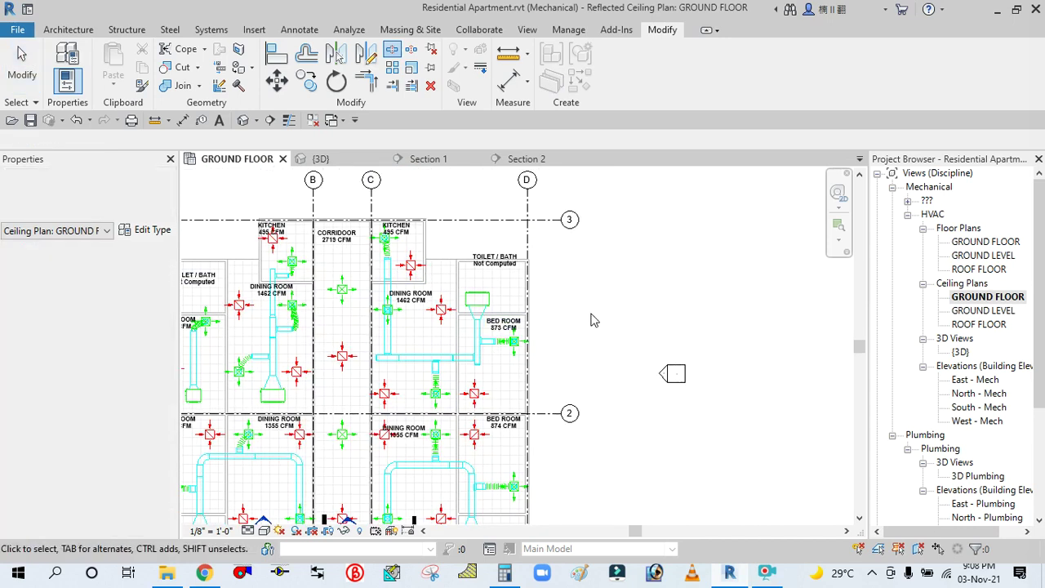
{"action": "middle_click_drag", "start_coordinate": [511, 367], "coordinate": [500, 299]}
{"action": "scroll", "coordinate": [555, 327], "scroll_direction": "down", "scroll_amount": 1}
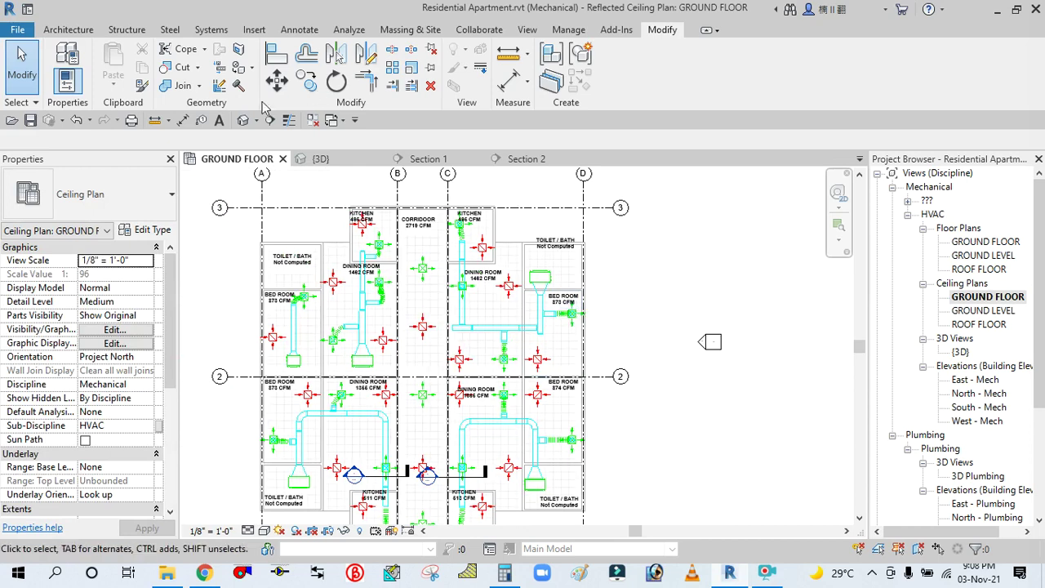
{"action": "left_click", "coordinate": [243, 120]}
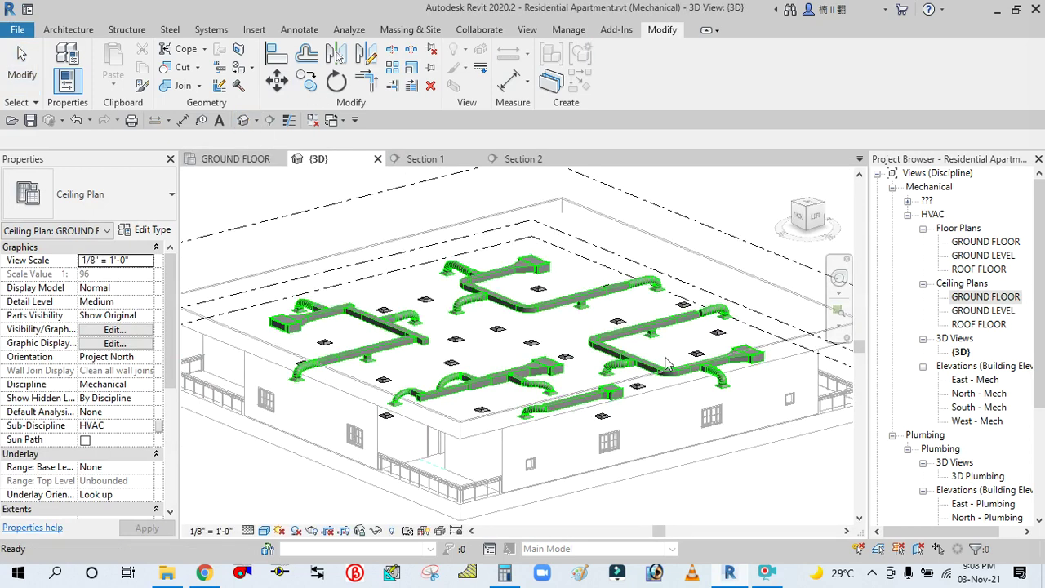
{"action": "scroll", "coordinate": [581, 310], "scroll_direction": "down", "scroll_amount": 3}
{"action": "scroll", "coordinate": [572, 294], "scroll_direction": "down", "scroll_amount": 2}
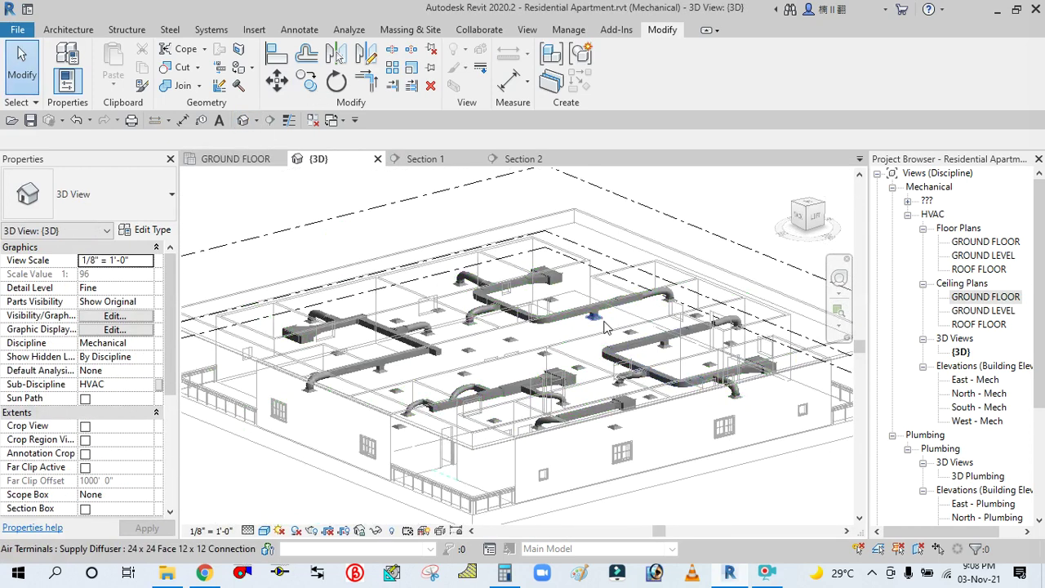
{"action": "scroll", "coordinate": [402, 272], "scroll_direction": "down", "scroll_amount": 2}
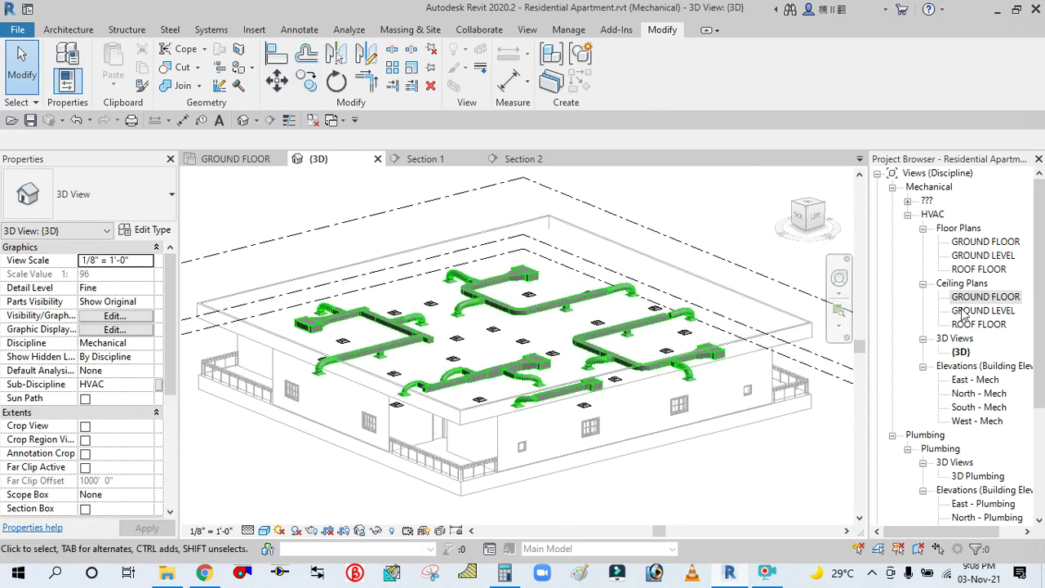
{"action": "double_click", "coordinate": [985, 298]}
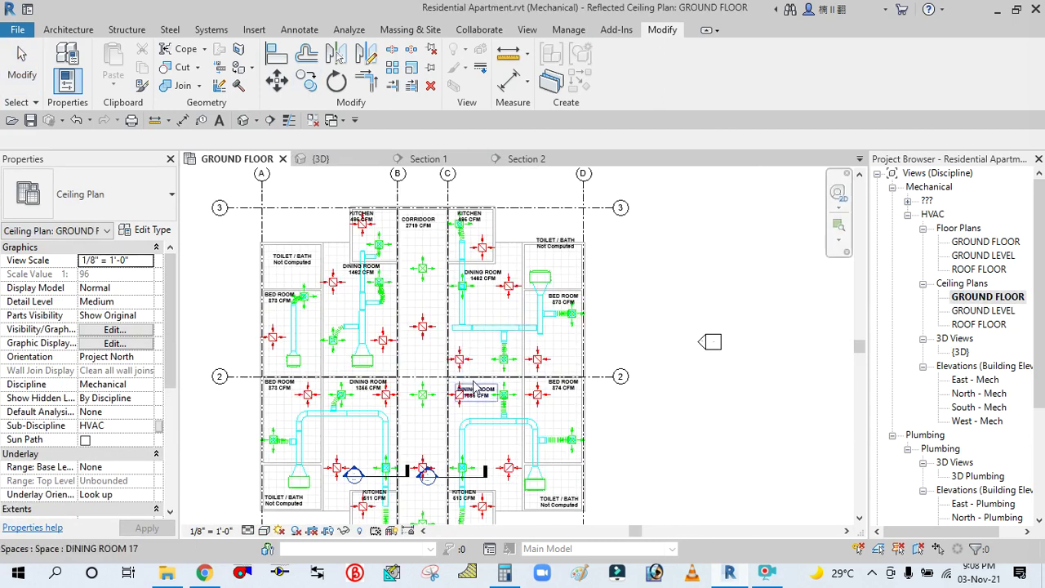
{"action": "scroll", "coordinate": [421, 307], "scroll_direction": "up", "scroll_amount": 2}
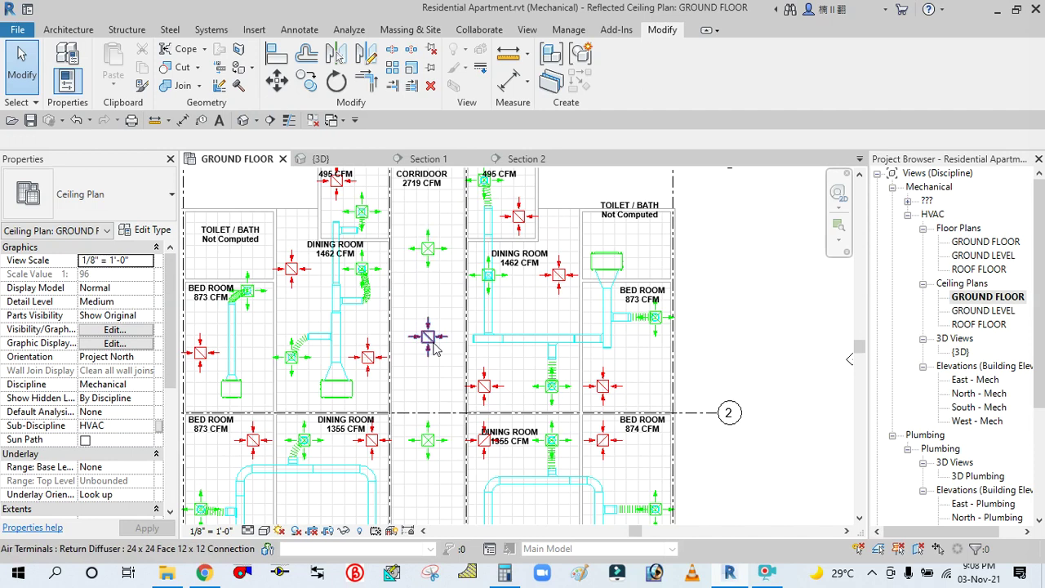
{"action": "scroll", "coordinate": [438, 357], "scroll_direction": "down", "scroll_amount": 2}
{"action": "scroll", "coordinate": [439, 357], "scroll_direction": "down", "scroll_amount": 1}
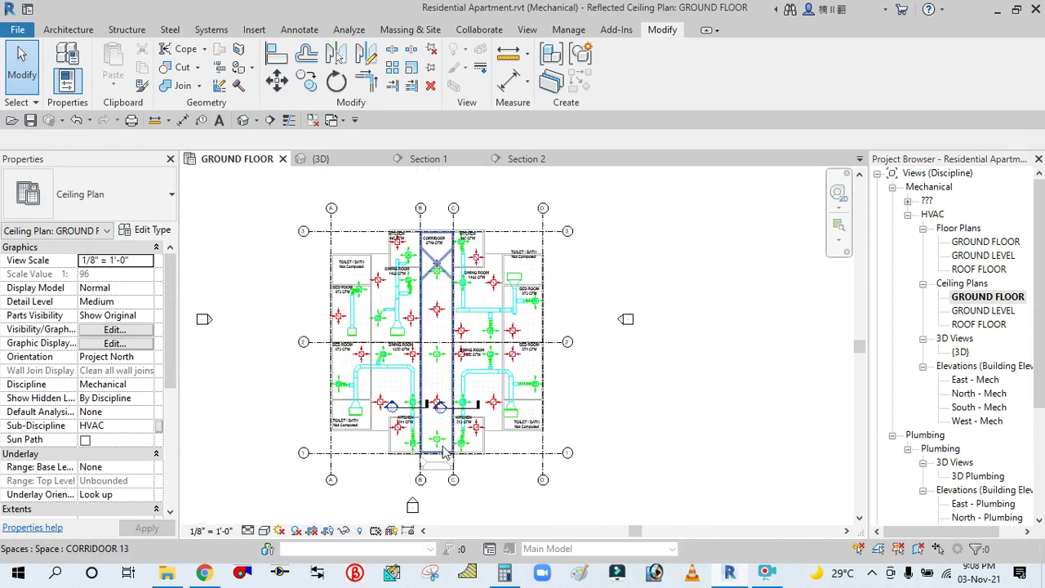
{"action": "scroll", "coordinate": [432, 437], "scroll_direction": "up", "scroll_amount": 2}
{"action": "scroll", "coordinate": [437, 388], "scroll_direction": "up", "scroll_amount": 2}
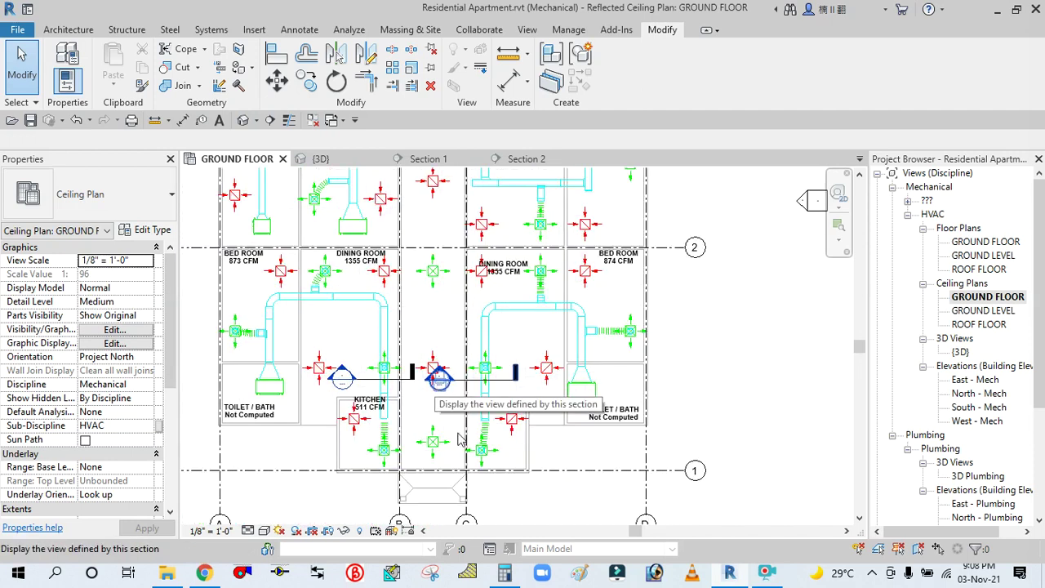
{"action": "scroll", "coordinate": [454, 433], "scroll_direction": "down", "scroll_amount": 2}
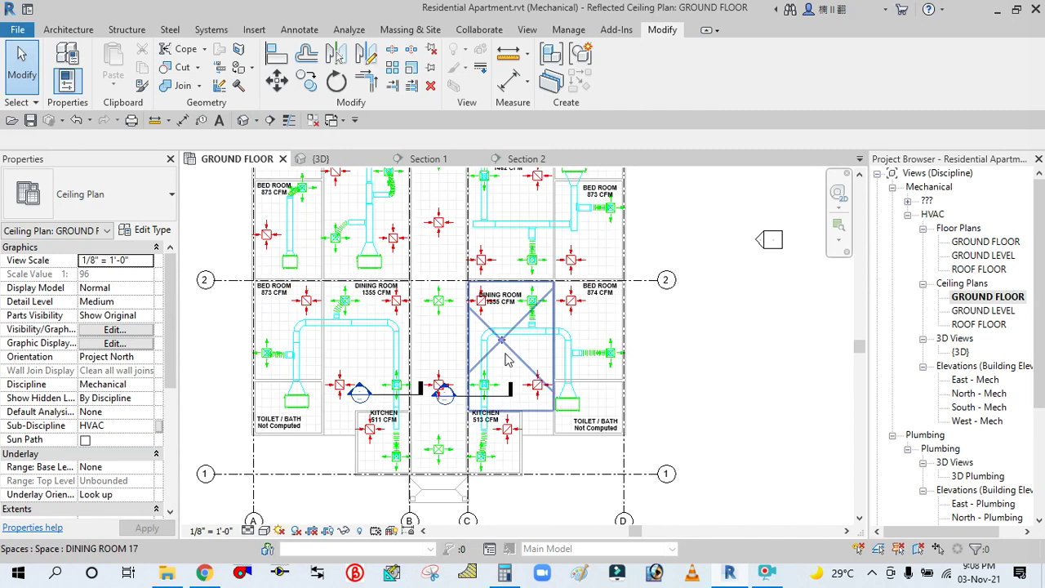
{"action": "scroll", "coordinate": [503, 433], "scroll_direction": "down", "scroll_amount": 2}
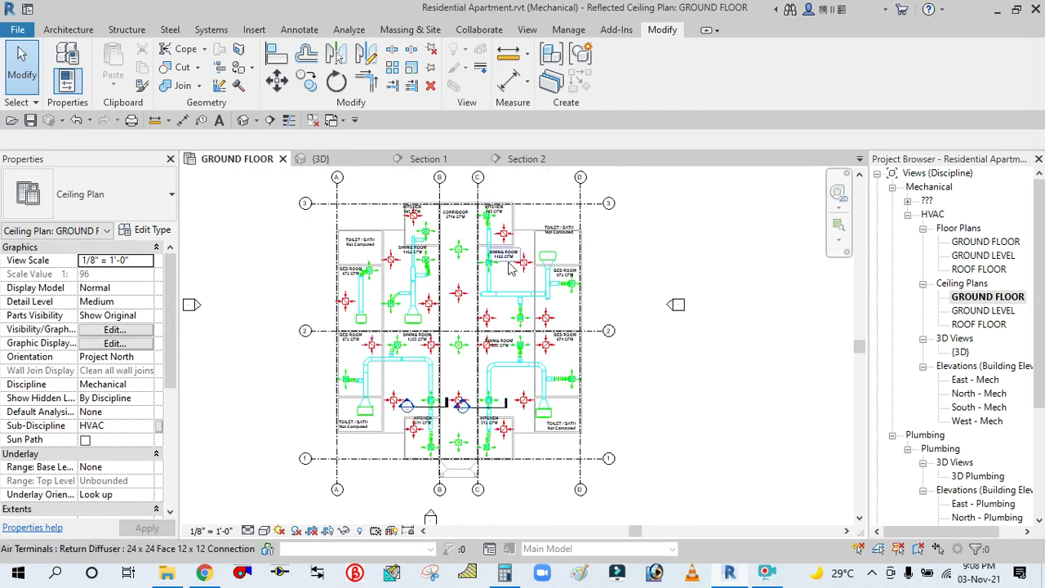
{"action": "scroll", "coordinate": [507, 214], "scroll_direction": "up", "scroll_amount": 2}
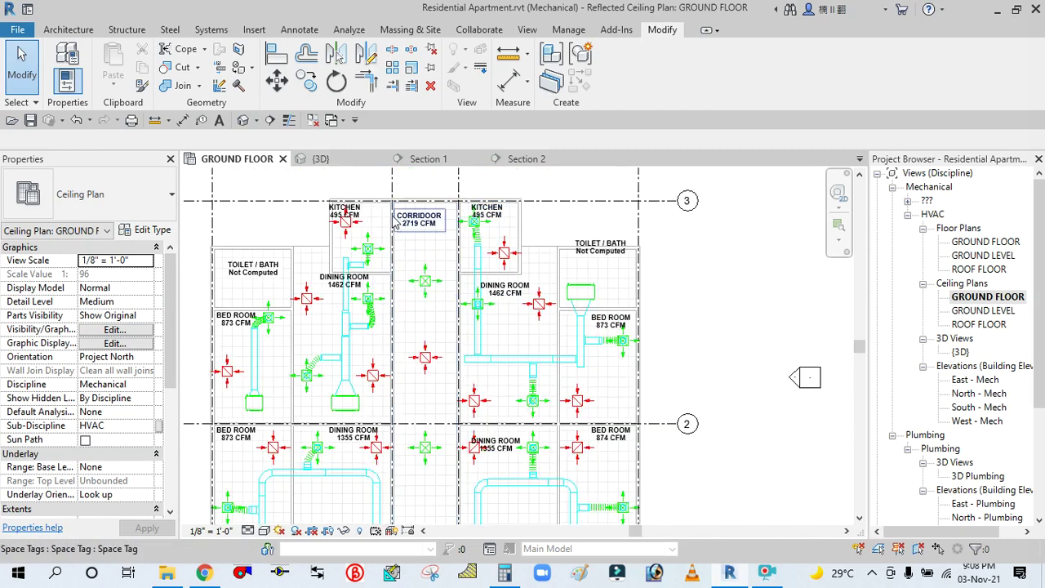
Step: Place a Fan Coil Unit - Ceiling Ducted - CHW 2000 CFM in the upper-left kitchen beside the corridor
{"action": "left_click", "coordinate": [211, 30]}
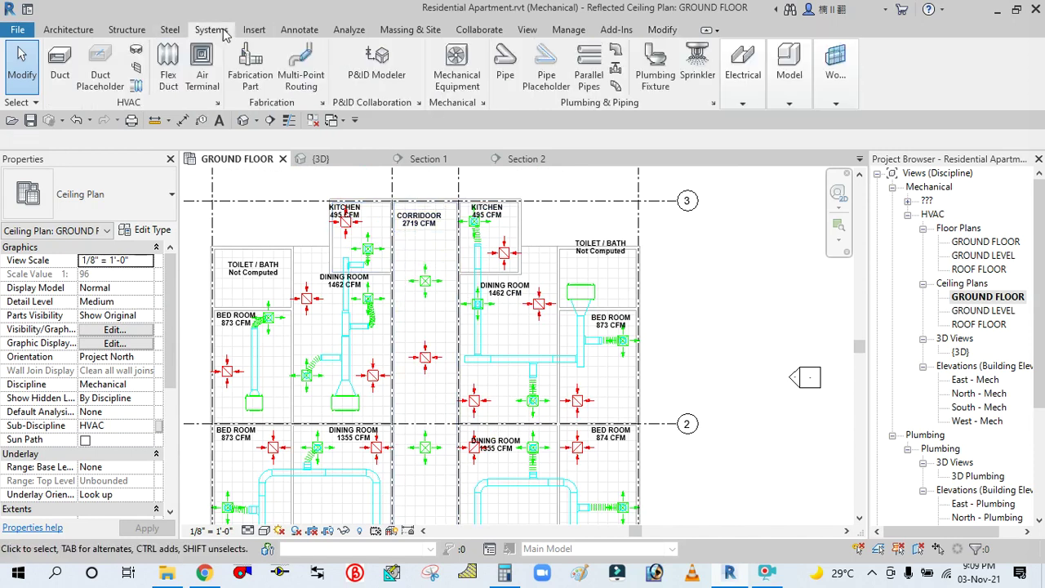
{"action": "left_click", "coordinate": [457, 64]}
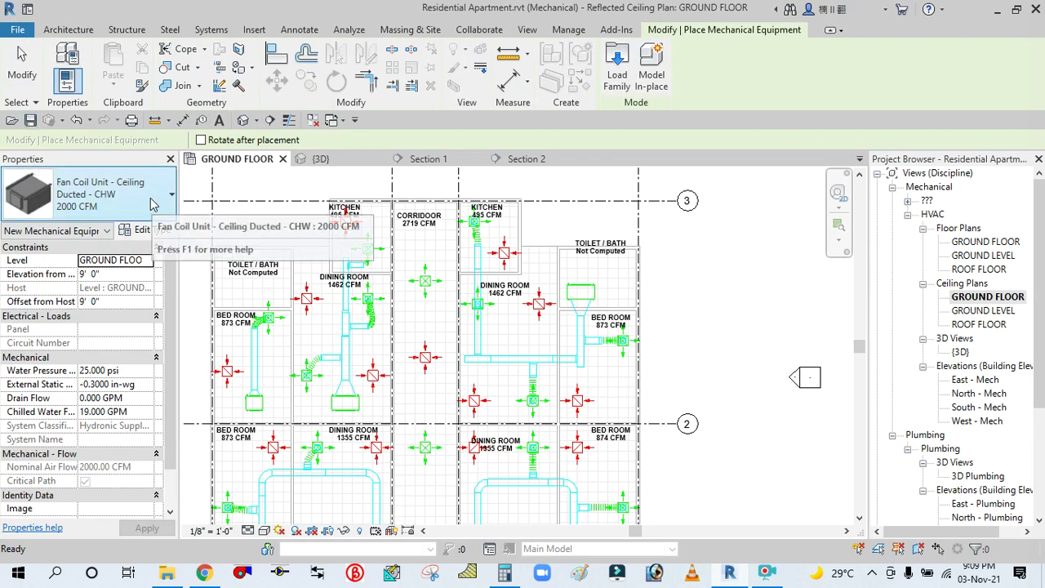
{"action": "left_click", "coordinate": [147, 202]}
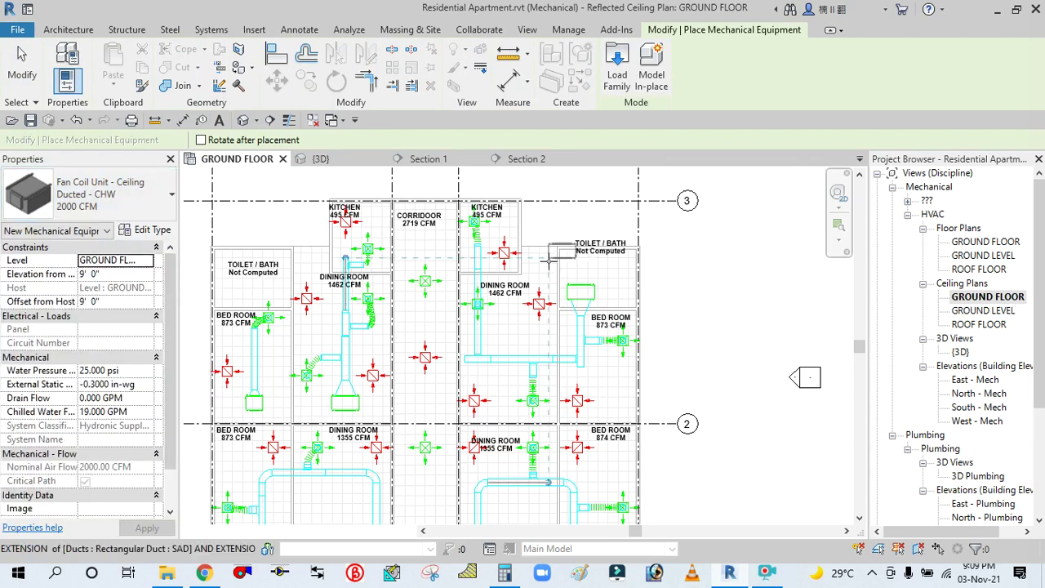
{"action": "scroll", "coordinate": [410, 232], "scroll_direction": "up", "scroll_amount": 3}
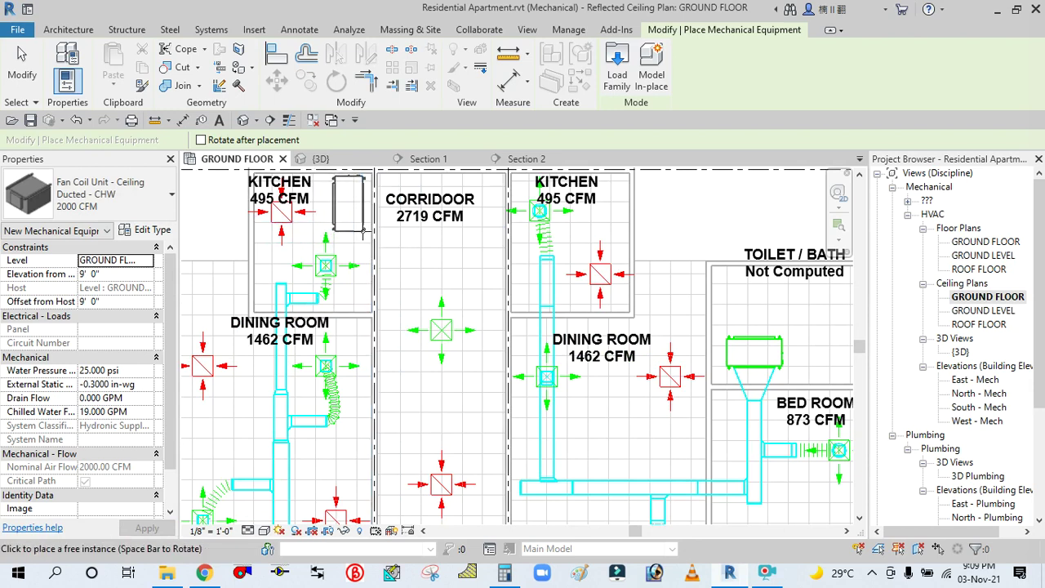
{"action": "left_click", "coordinate": [359, 236]}
{"action": "left_click", "coordinate": [19, 66]}
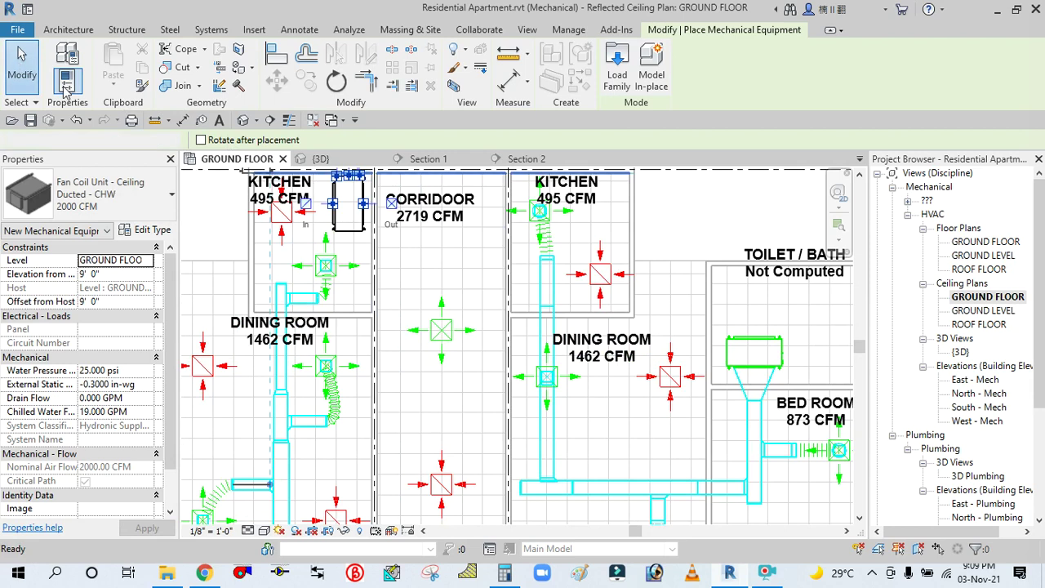
{"action": "left_click", "coordinate": [19, 65]}
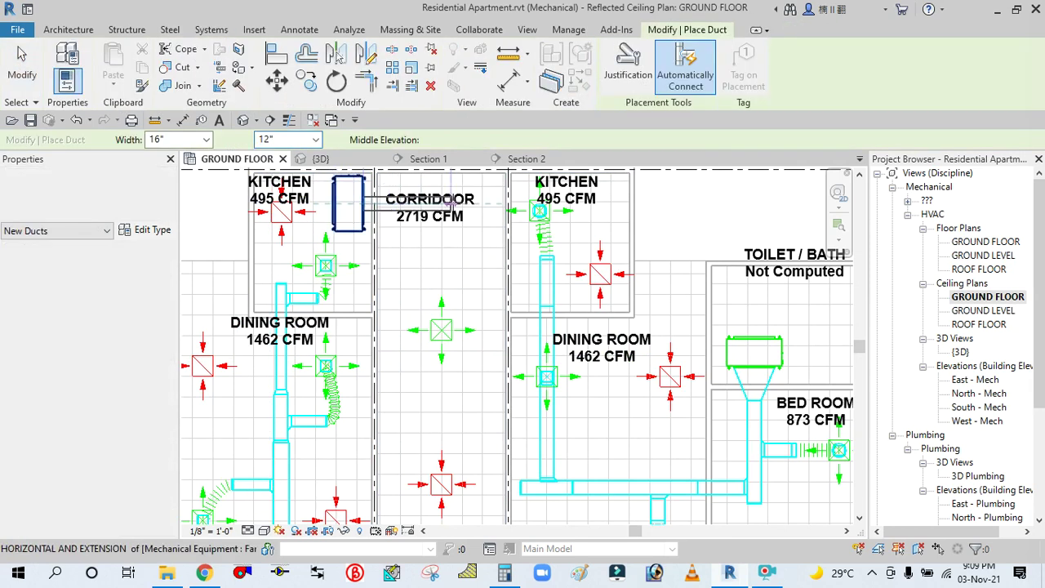
Step: Draw a 16"×12" supply duct from the kitchen fan coil unit outlet down the corridor
{"action": "left_click", "coordinate": [366, 204]}
{"action": "scroll", "coordinate": [429, 217], "scroll_direction": "up", "scroll_amount": 5}
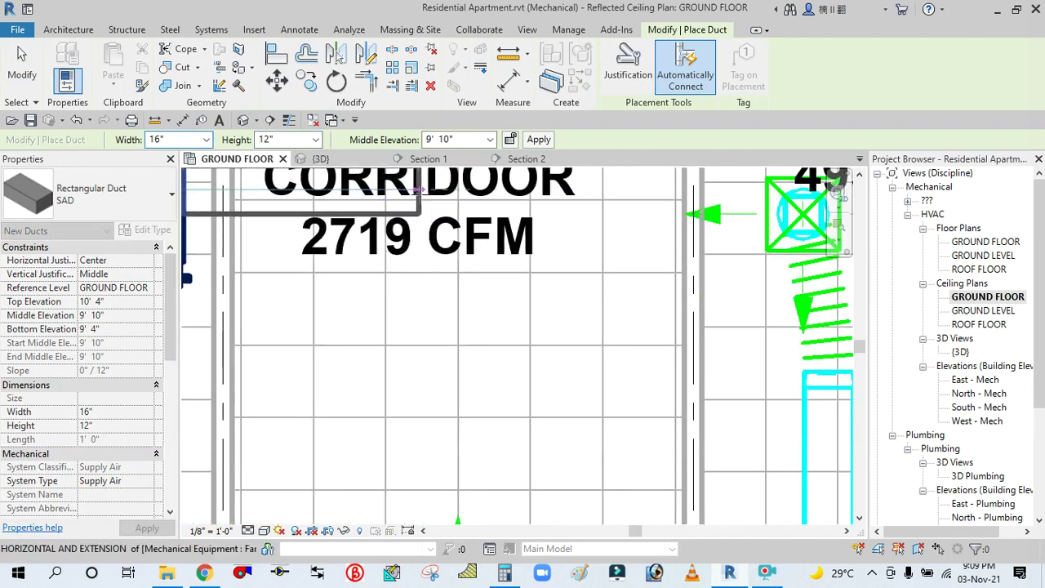
{"action": "scroll", "coordinate": [423, 272], "scroll_direction": "down", "scroll_amount": 4}
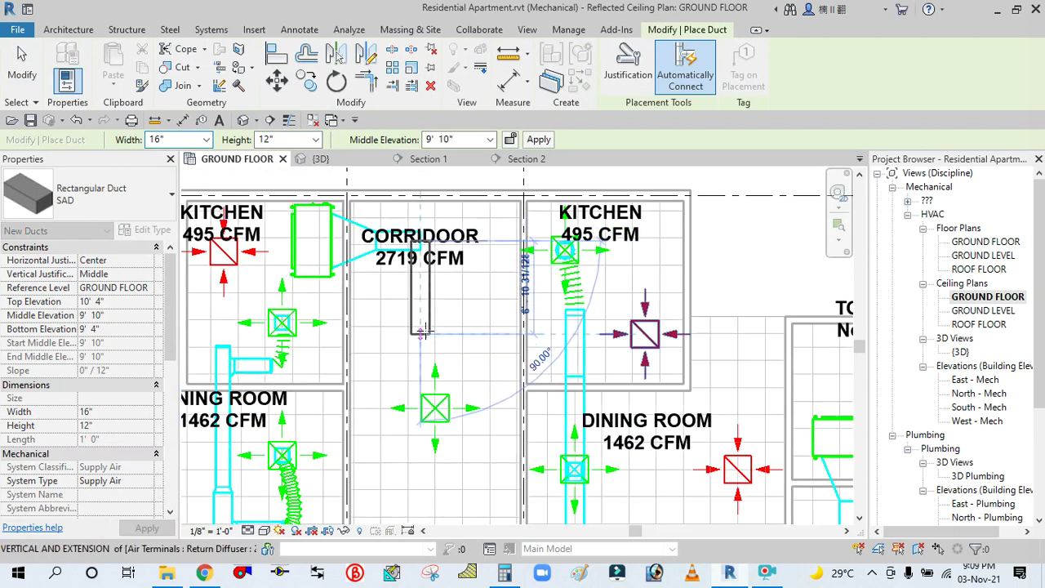
{"action": "scroll", "coordinate": [422, 331], "scroll_direction": "down", "scroll_amount": 3}
{"action": "scroll", "coordinate": [422, 329], "scroll_direction": "down", "scroll_amount": 5}
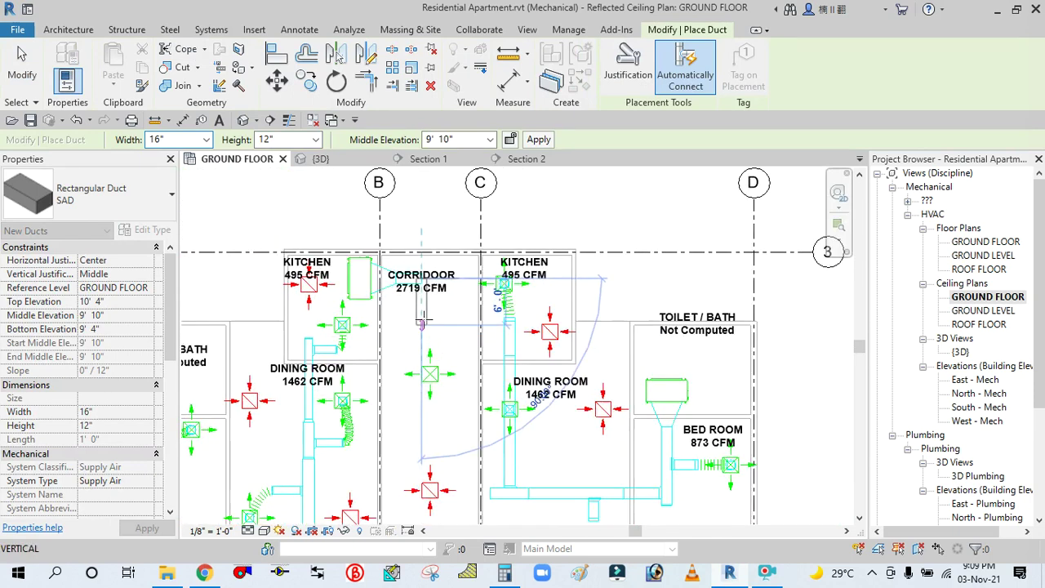
{"action": "scroll", "coordinate": [423, 431], "scroll_direction": "up", "scroll_amount": 5}
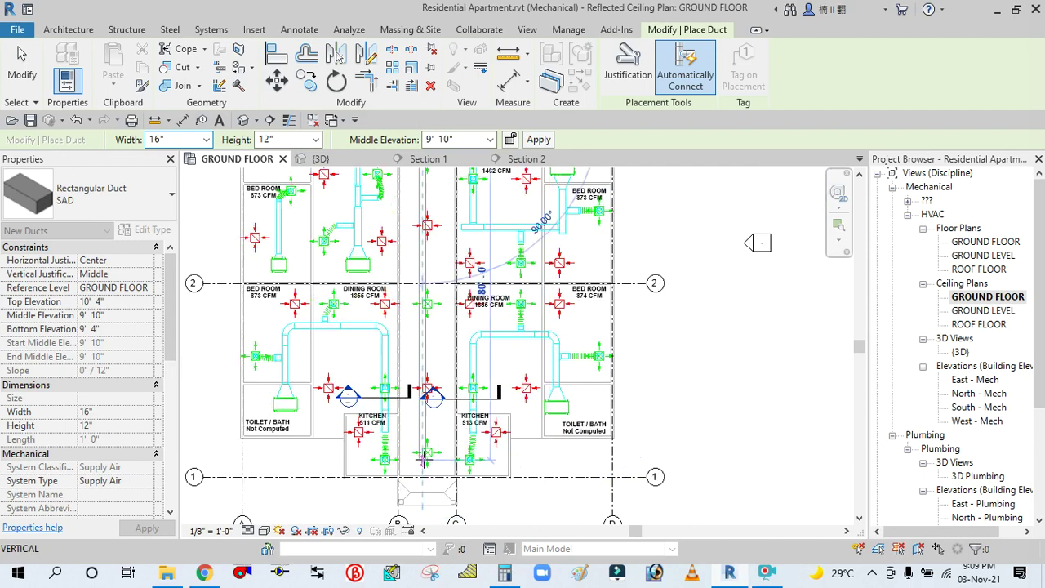
{"action": "left_click", "coordinate": [422, 357]}
{"action": "right_click", "coordinate": [416, 359]}
{"action": "left_click", "coordinate": [461, 148]}
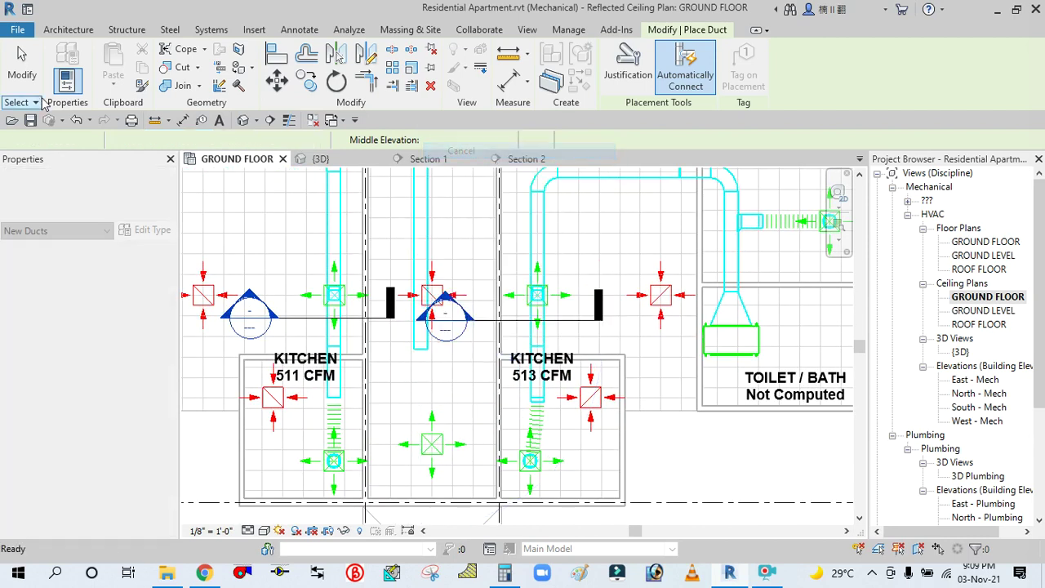
Step: Delete the Section 1 and Section 2 markers, confirming each deletion warning
{"action": "left_click", "coordinate": [490, 320]}
{"action": "key", "text": "Delete"}
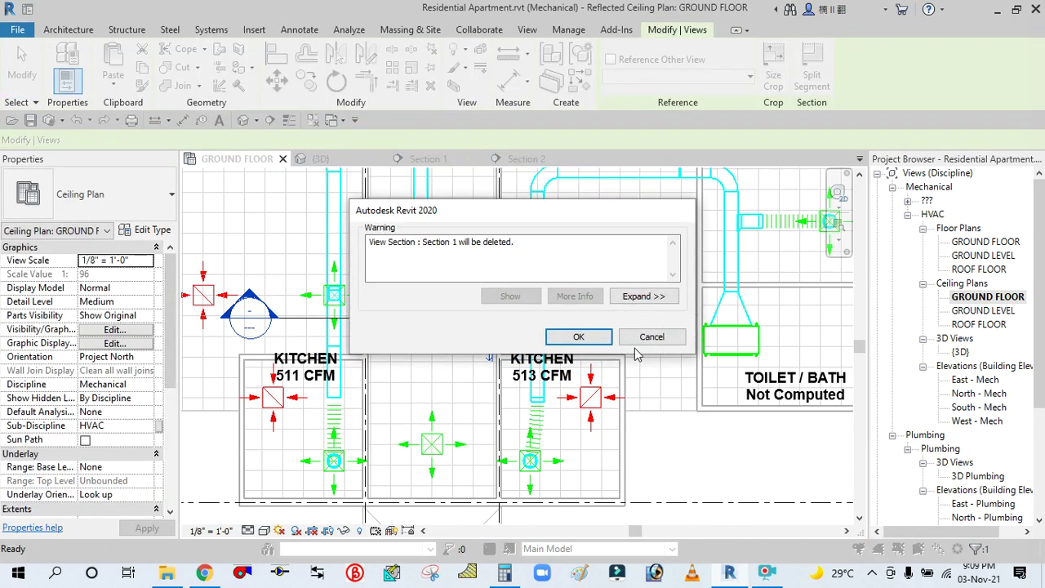
{"action": "left_click", "coordinate": [549, 337]}
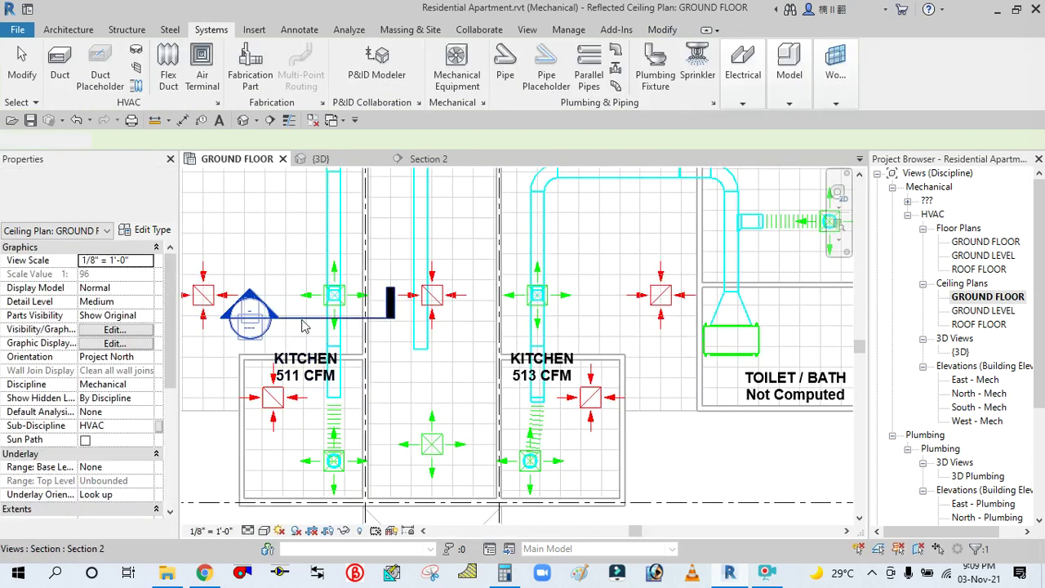
{"action": "left_click", "coordinate": [336, 368]}
{"action": "key", "text": "Delete"}
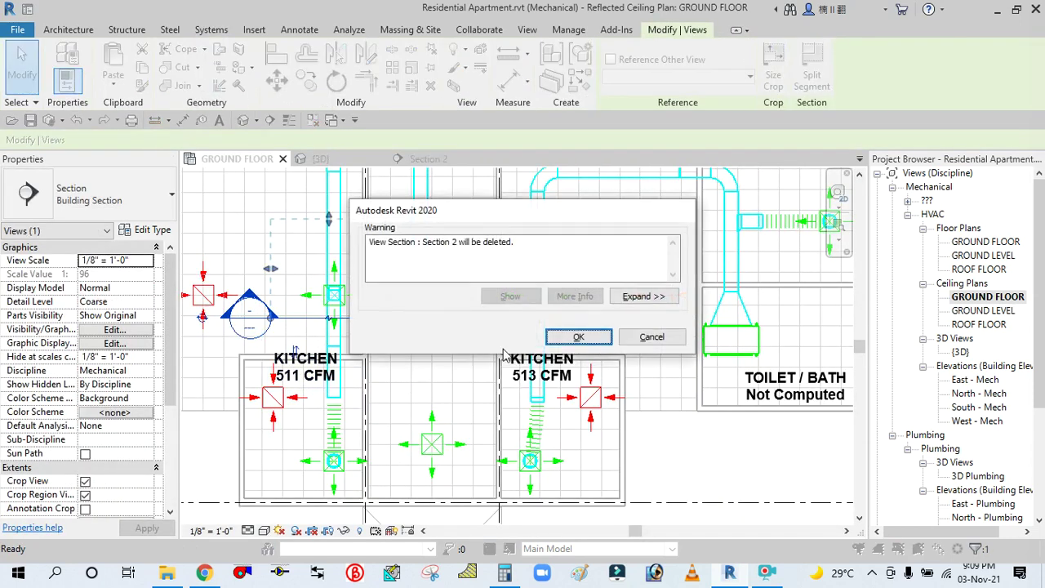
{"action": "left_click", "coordinate": [552, 343]}
{"action": "scroll", "coordinate": [433, 408], "scroll_direction": "down", "scroll_amount": 2}
{"action": "scroll", "coordinate": [455, 282], "scroll_direction": "up", "scroll_amount": 2}
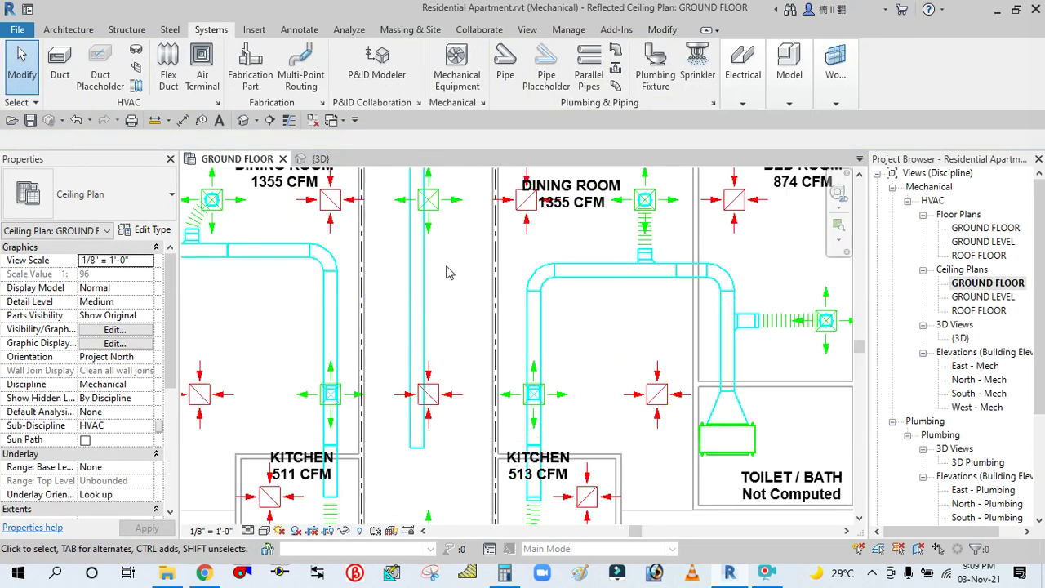
Step: Draw a flex duct from the corridor duct's lower end to the diffuser between the two kitchens
{"action": "left_click", "coordinate": [438, 311]}
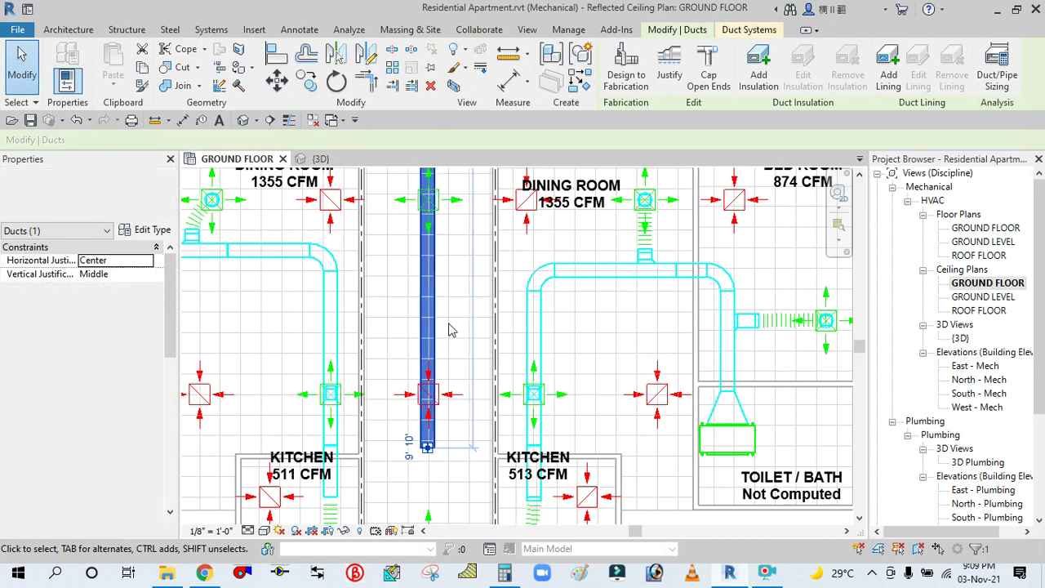
{"action": "left_click", "coordinate": [392, 291]}
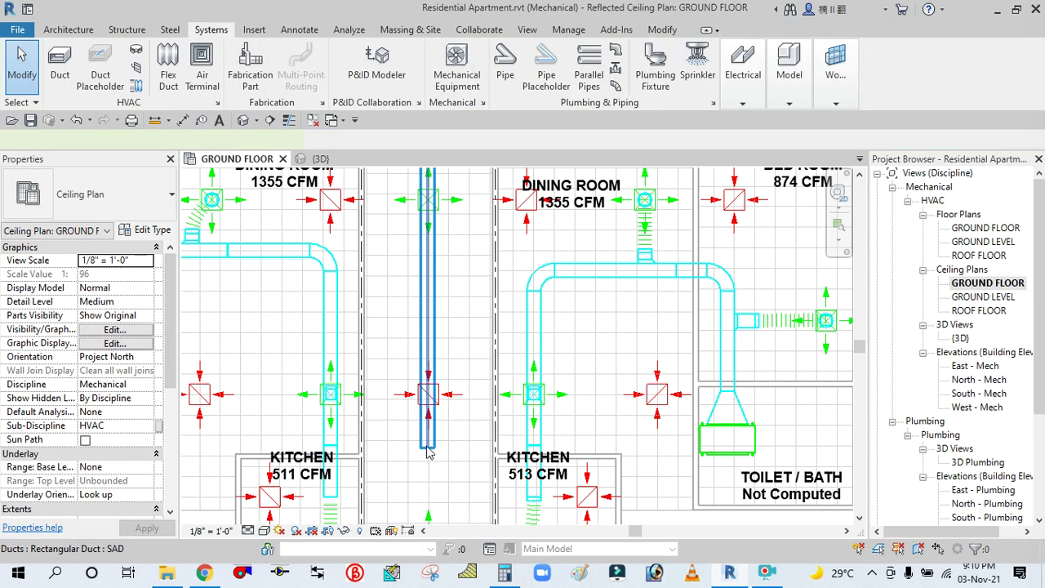
{"action": "left_click", "coordinate": [429, 449]}
{"action": "right_click", "coordinate": [425, 447]}
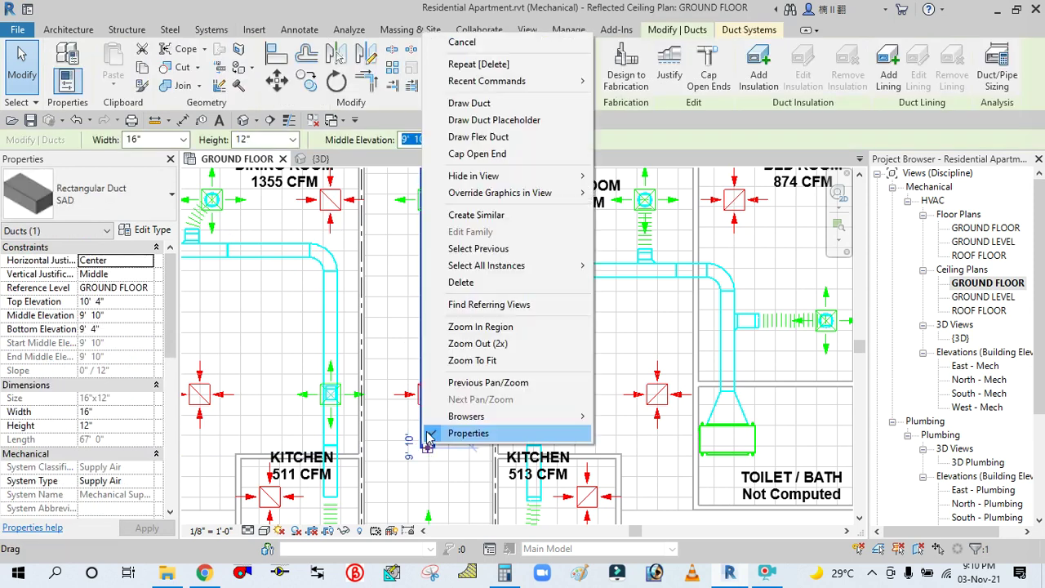
{"action": "left_click", "coordinate": [478, 137]}
{"action": "scroll", "coordinate": [392, 316], "scroll_direction": "down", "scroll_amount": 2}
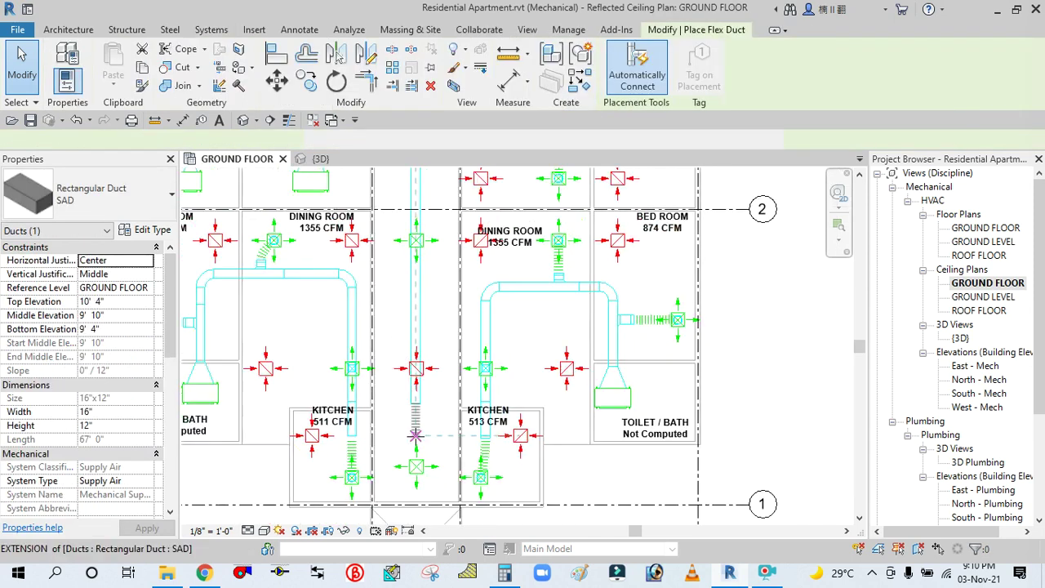
{"action": "left_click", "coordinate": [411, 442]}
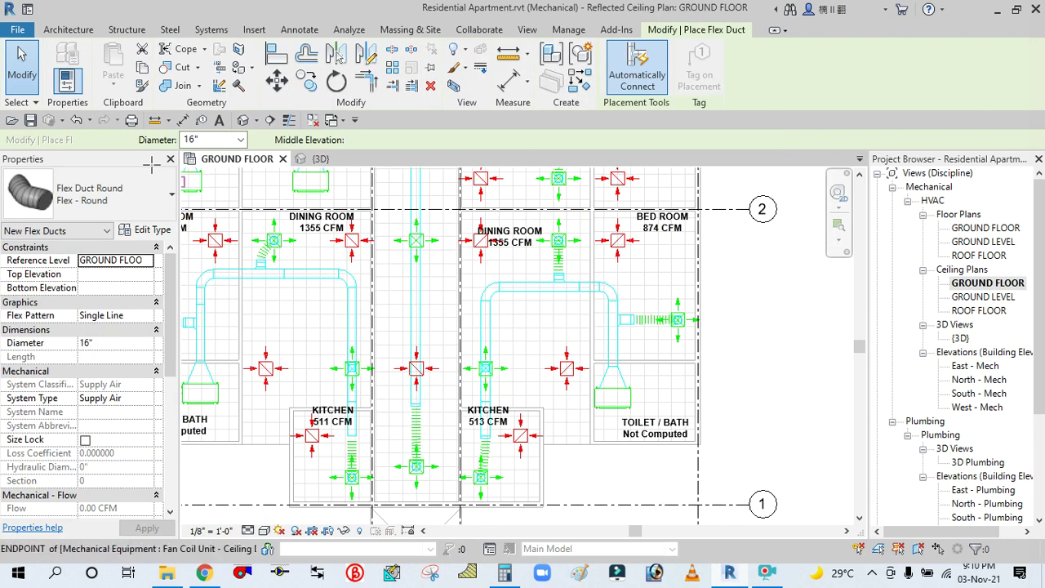
{"action": "key", "text": "Escape"}
{"action": "key", "text": "Escape"}
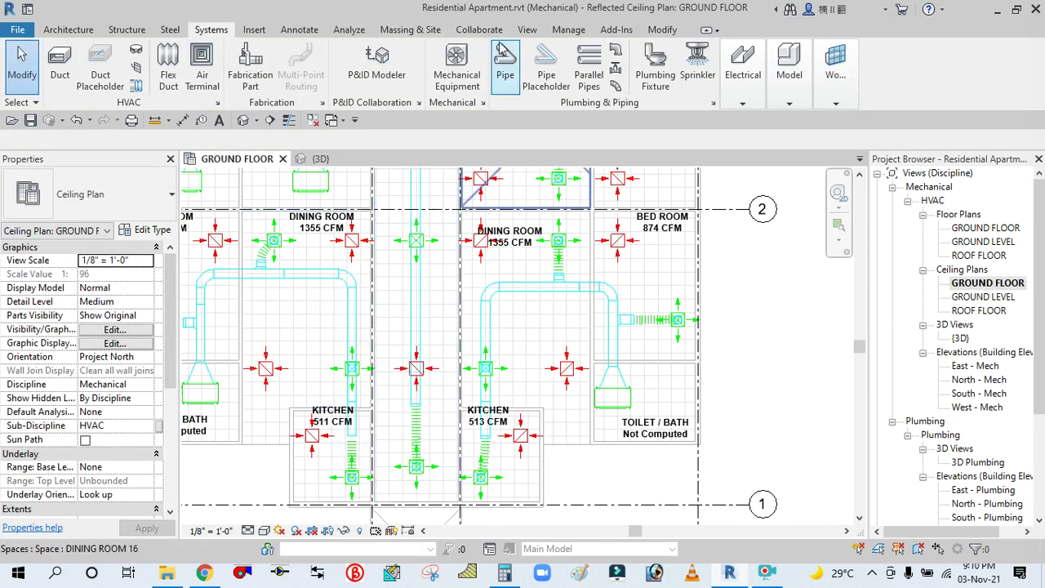
{"action": "left_click", "coordinate": [527, 31]}
Step: Cut a section across the corridor duct, open Section 1, and try connecting its diffuser into the duct
{"action": "left_click", "coordinate": [464, 69]}
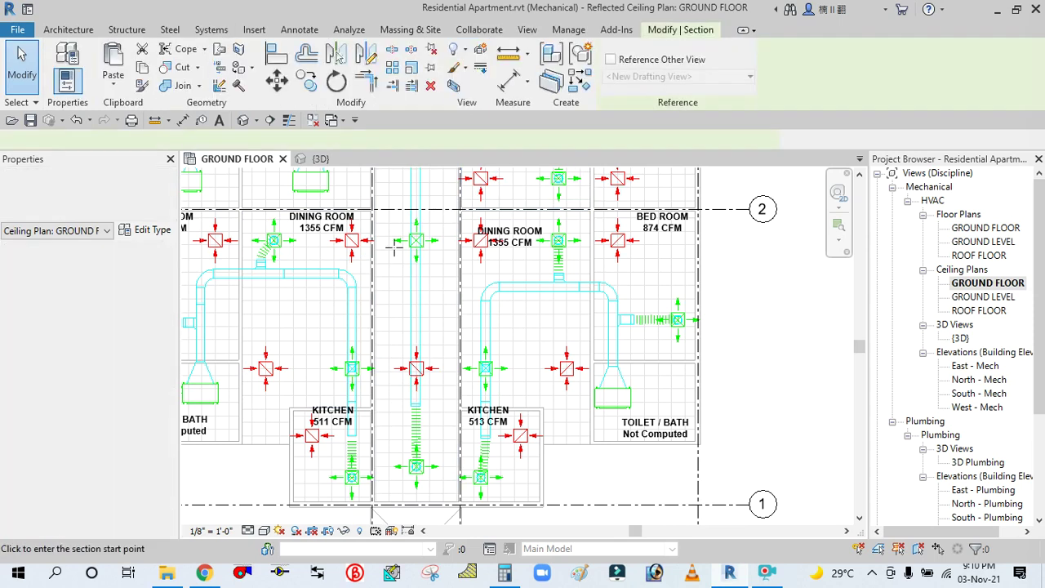
{"action": "scroll", "coordinate": [399, 236], "scroll_direction": "up", "scroll_amount": 3}
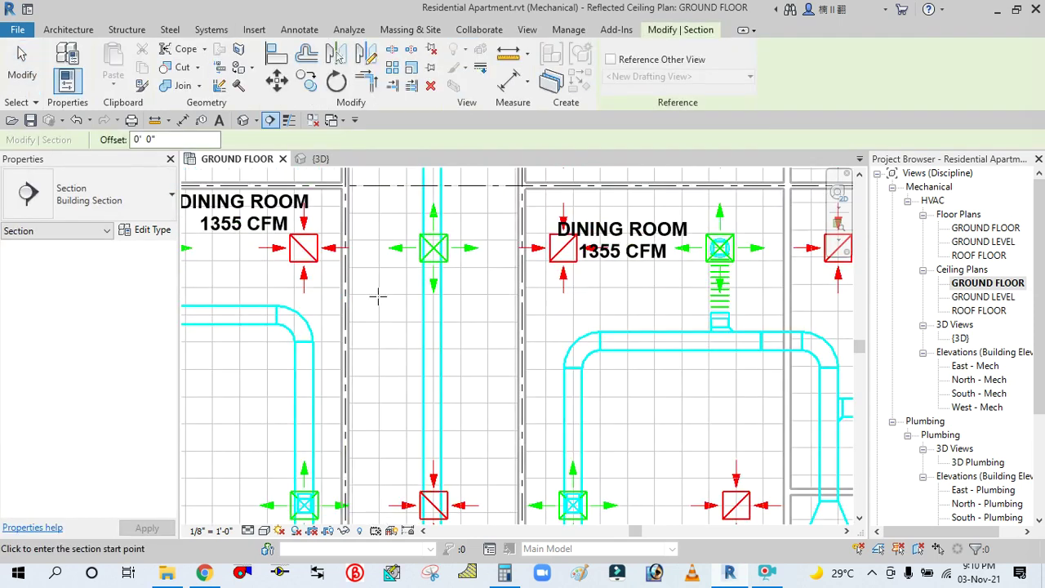
{"action": "left_click", "coordinate": [546, 301]}
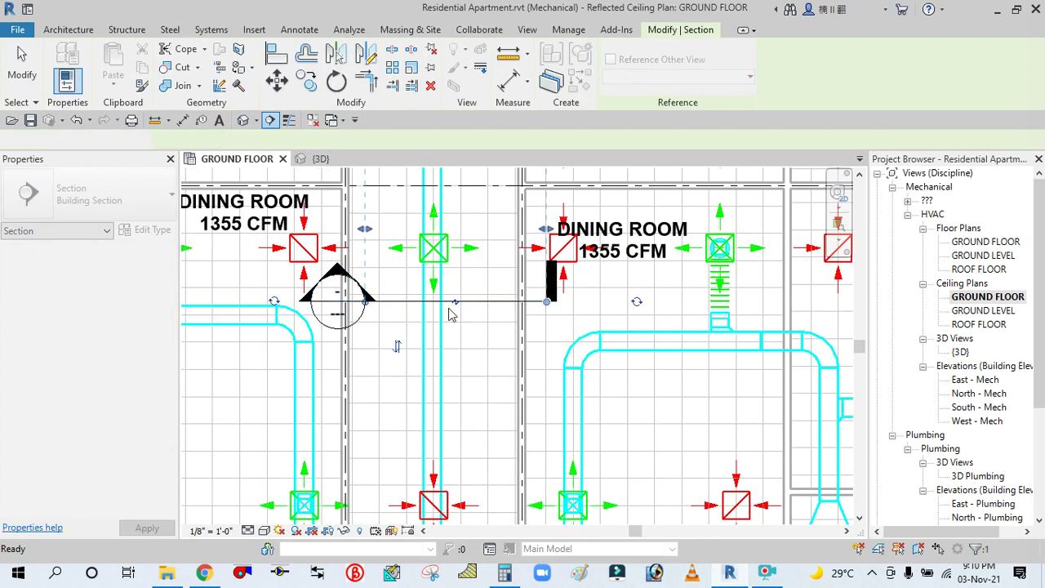
{"action": "scroll", "coordinate": [495, 482], "scroll_direction": "down", "scroll_amount": 2}
{"action": "key", "text": "Escape"}
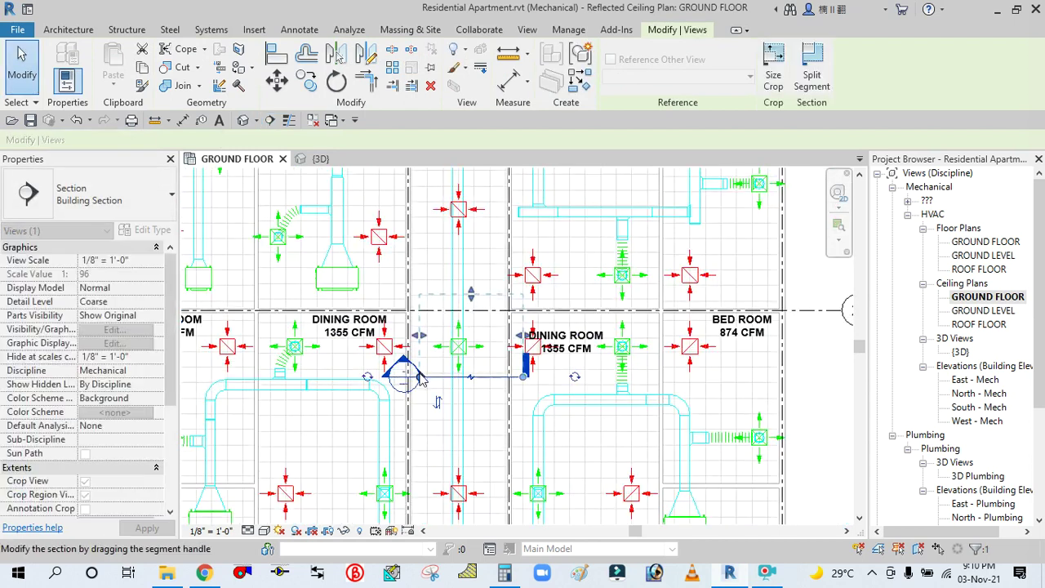
{"action": "right_click", "coordinate": [419, 336]}
{"action": "left_click", "coordinate": [473, 244]}
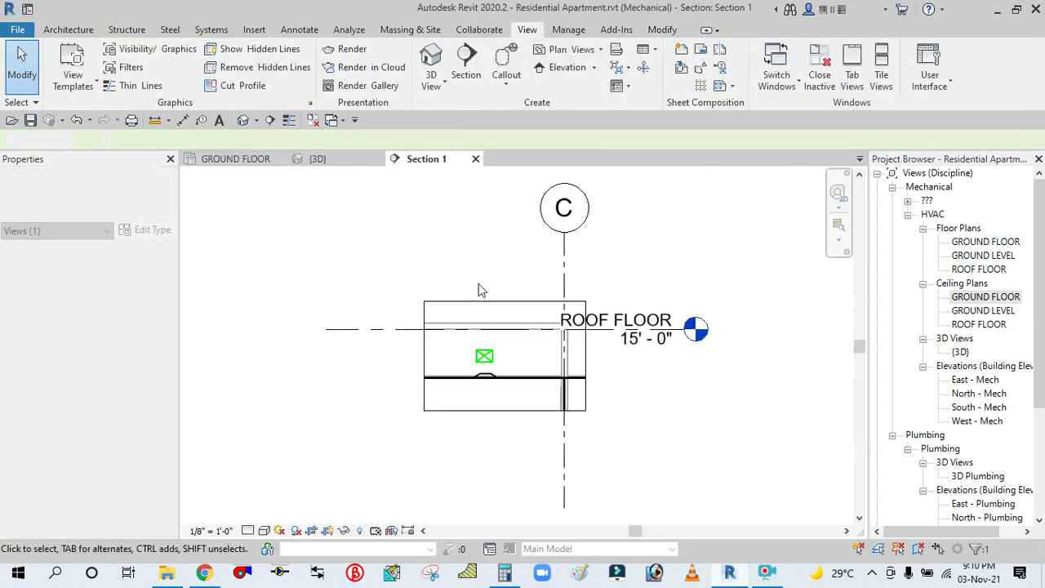
{"action": "scroll", "coordinate": [494, 388], "scroll_direction": "up", "scroll_amount": 3}
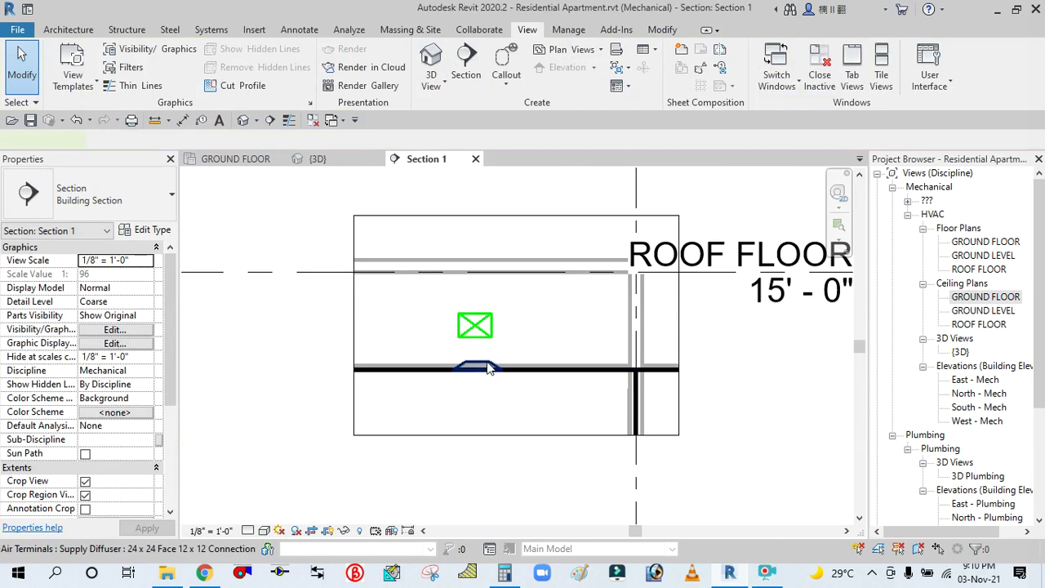
{"action": "left_click", "coordinate": [489, 369]}
{"action": "left_click", "coordinate": [776, 73]}
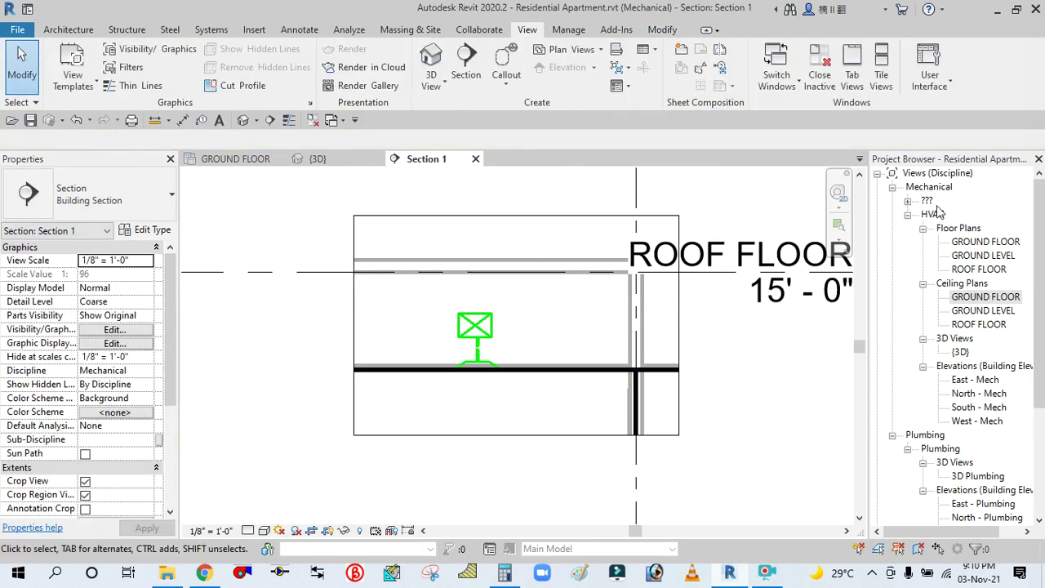
Step: Move Section 1 up through the 1462 CFM dining rooms, reopen it, and start connecting its diffuser
{"action": "double_click", "coordinate": [984, 297]}
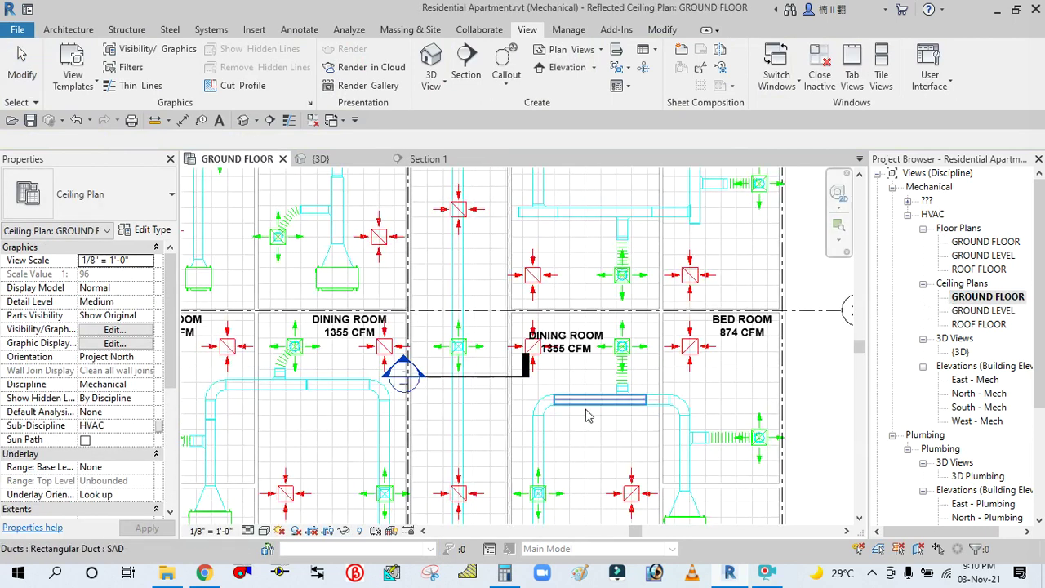
{"action": "left_click", "coordinate": [487, 381]}
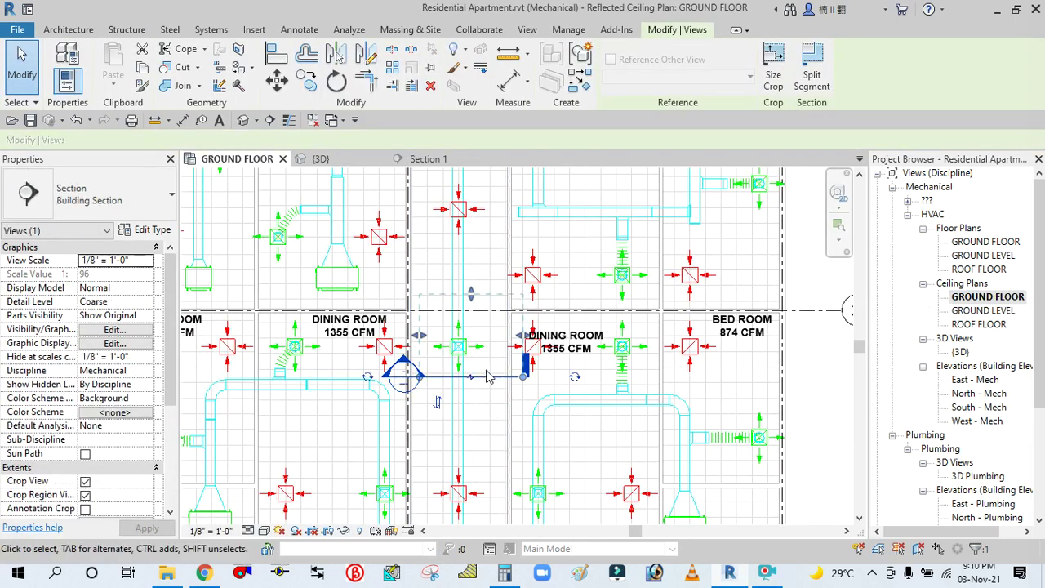
{"action": "left_click_drag", "start_coordinate": [487, 350], "coordinate": [486, 196]}
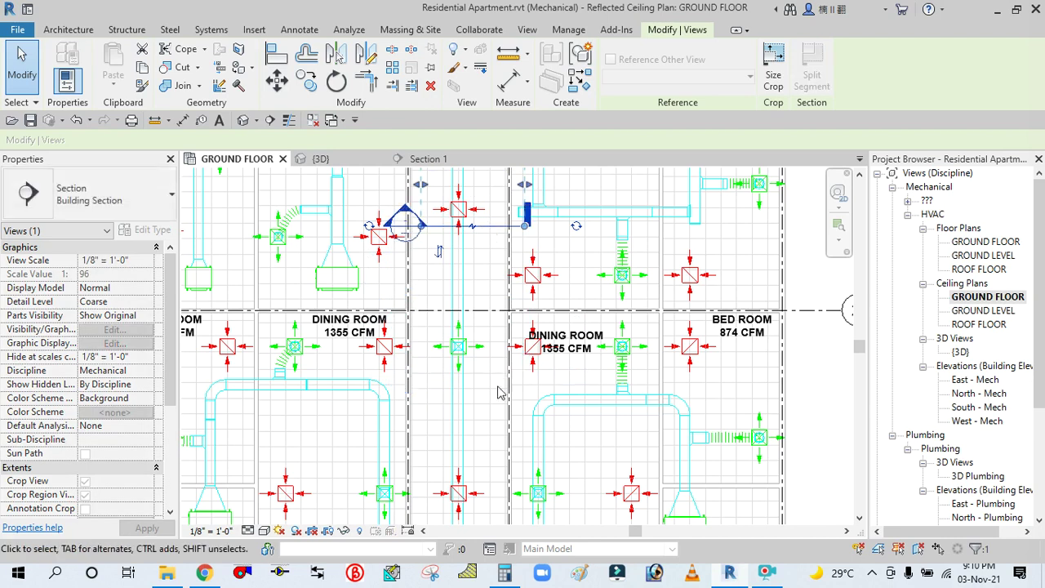
{"action": "scroll", "coordinate": [495, 392], "scroll_direction": "down", "scroll_amount": 3}
{"action": "scroll", "coordinate": [458, 259], "scroll_direction": "up", "scroll_amount": 2}
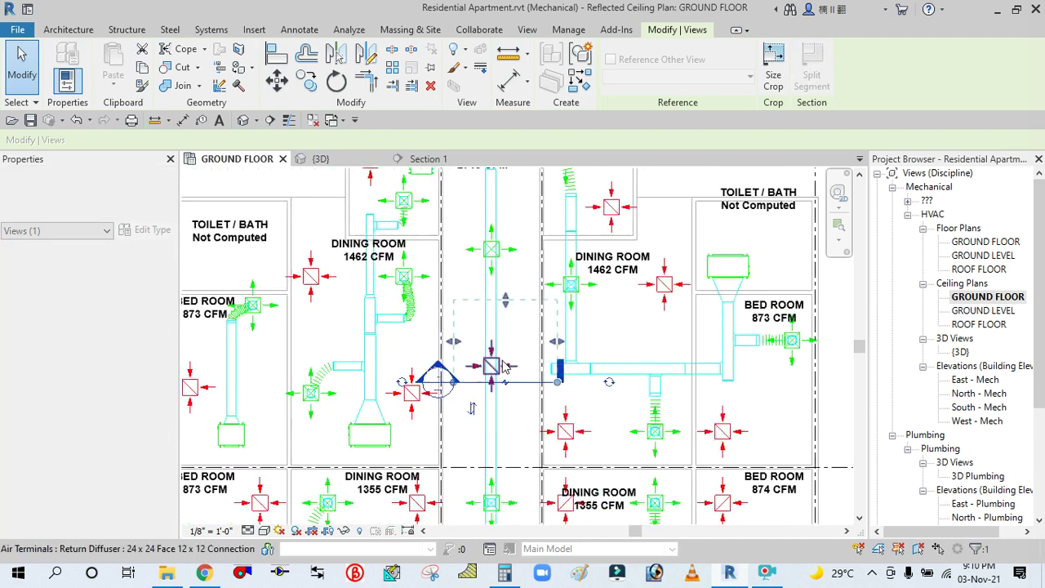
{"action": "left_click_drag", "start_coordinate": [523, 382], "coordinate": [462, 298]}
{"action": "right_click", "coordinate": [469, 290]}
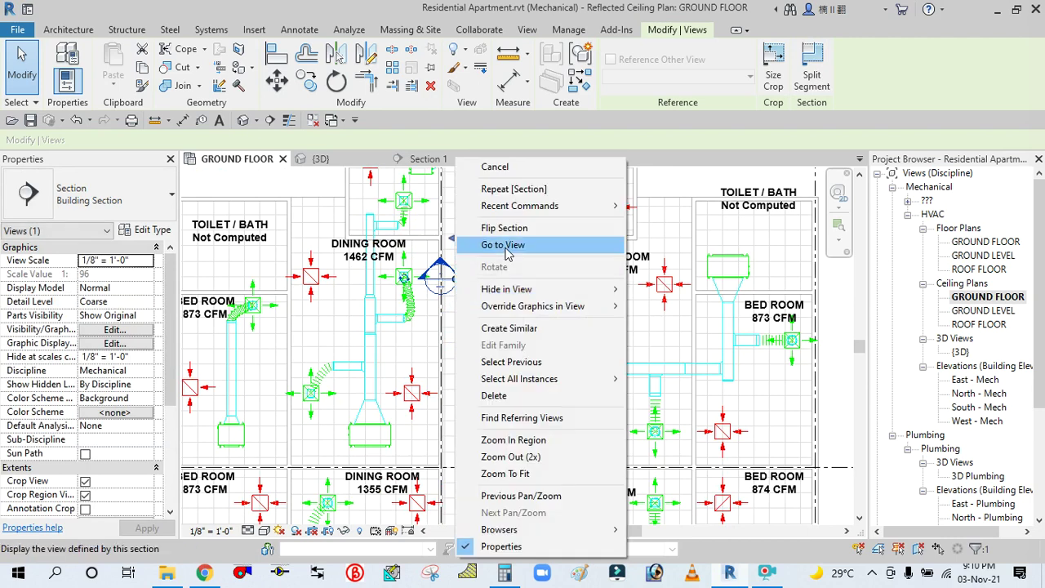
{"action": "left_click", "coordinate": [530, 241]}
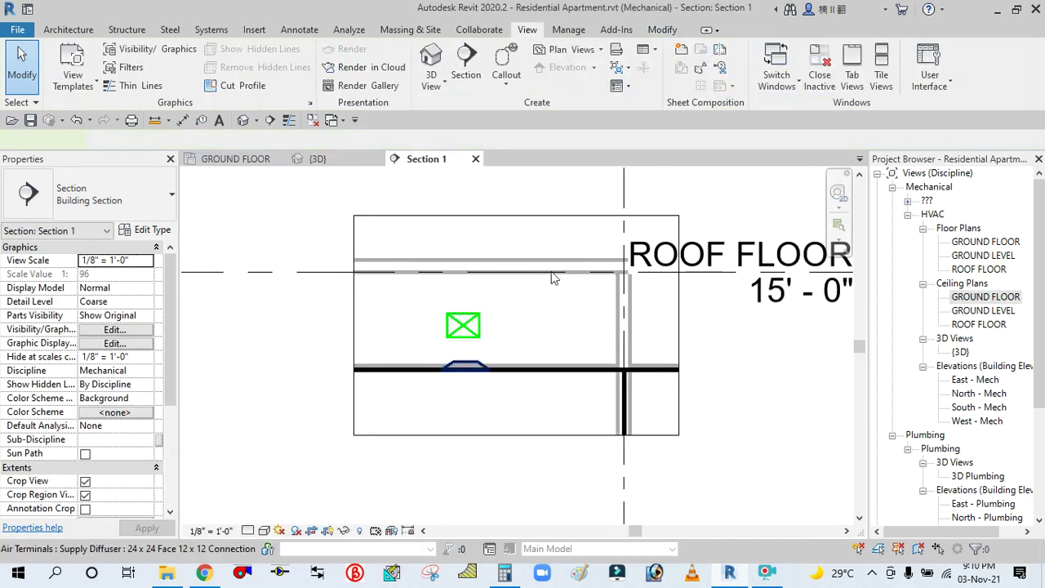
{"action": "left_click", "coordinate": [553, 278]}
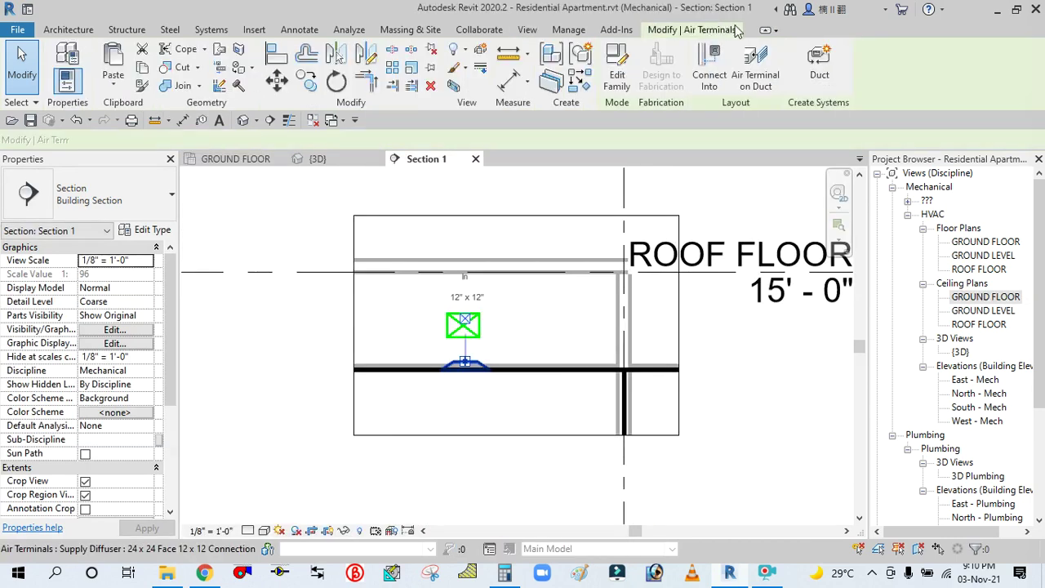
{"action": "left_click", "coordinate": [707, 63]}
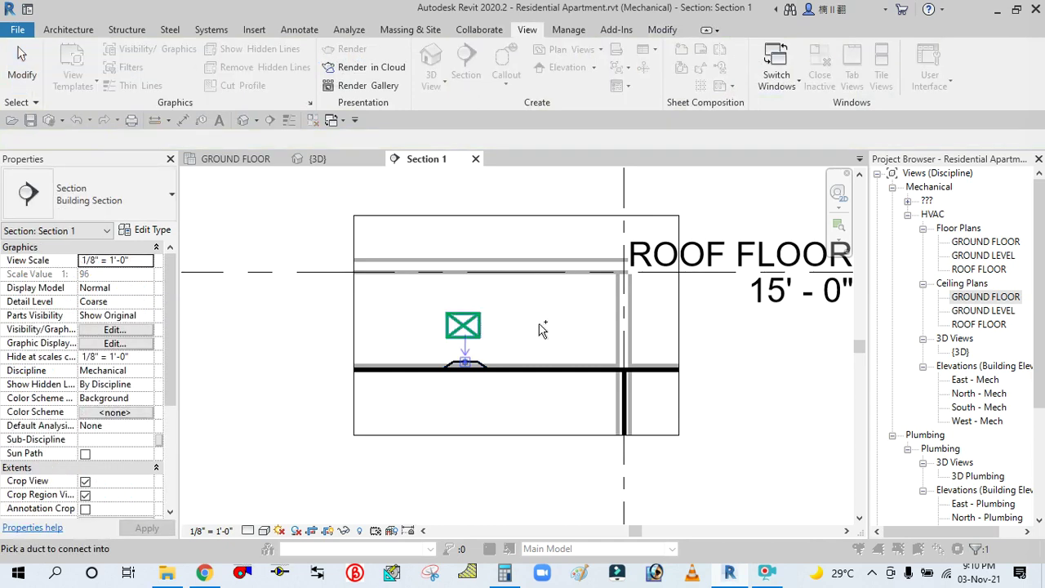
Step: On the GROUND FLOOR ceiling plan, rotate the first corridor diffuser's rectangular tap a quarter turn
{"action": "double_click", "coordinate": [980, 296]}
{"action": "scroll", "coordinate": [492, 300], "scroll_direction": "up", "scroll_amount": 6}
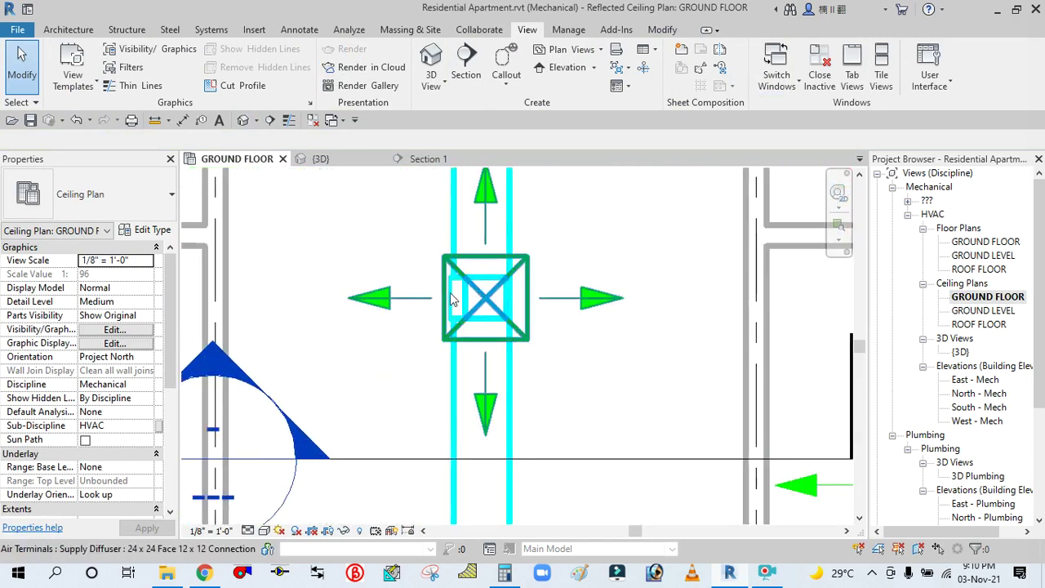
{"action": "left_click", "coordinate": [521, 318]}
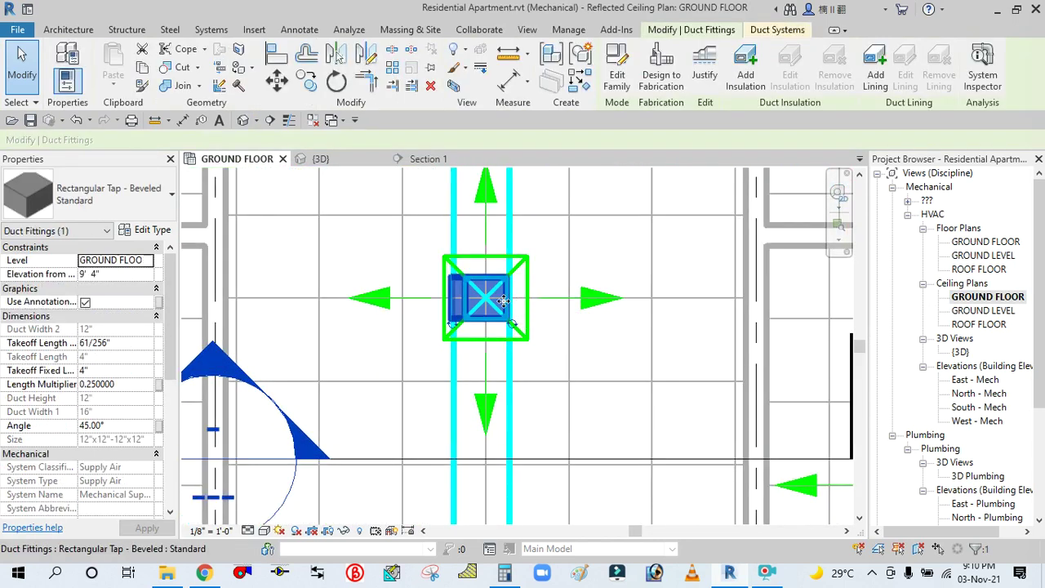
{"action": "left_click", "coordinate": [512, 323]}
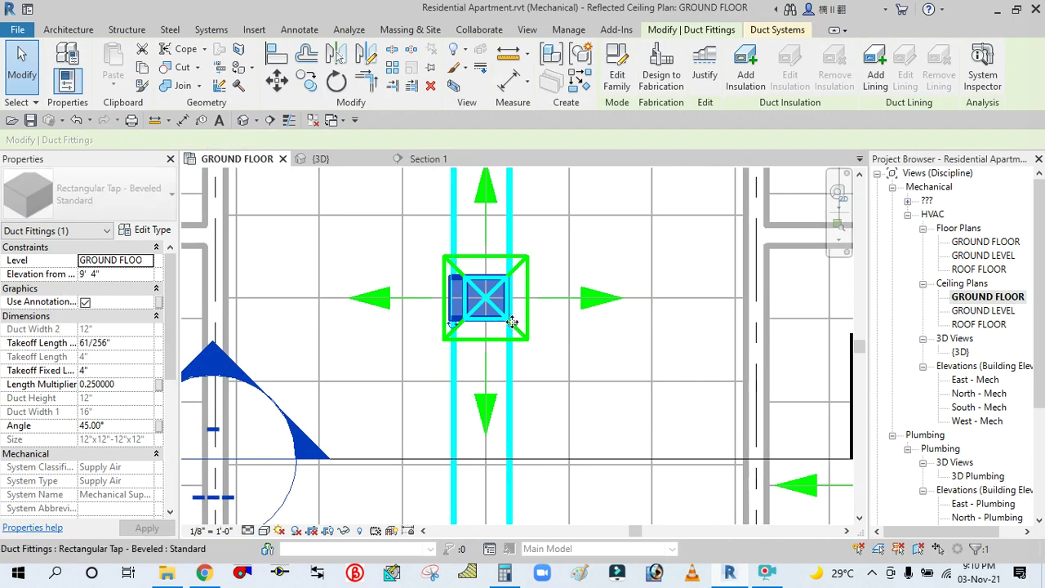
{"action": "left_click", "coordinate": [595, 247]}
{"action": "key", "text": "Escape"}
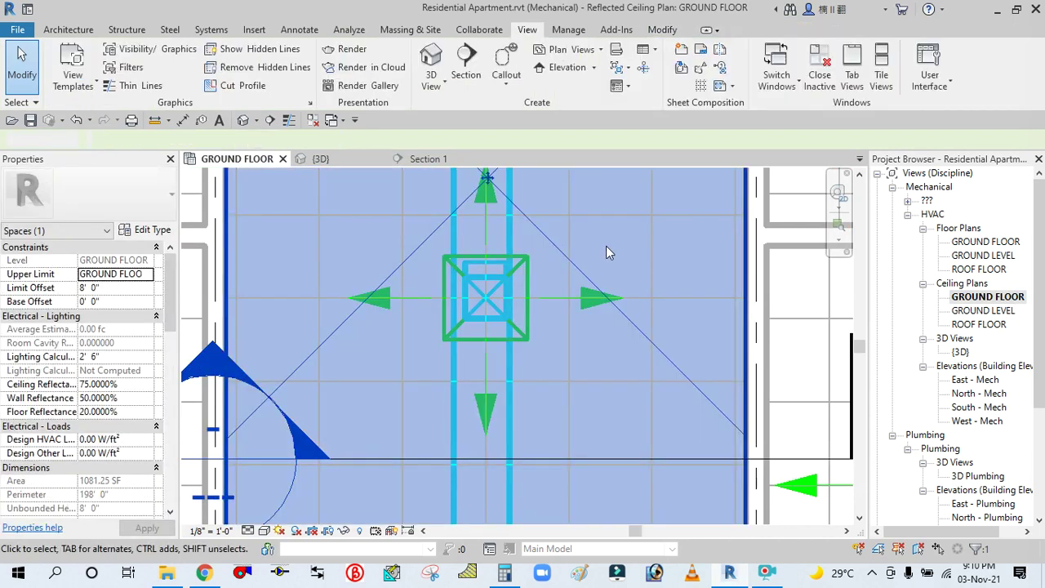
Step: Rotate the next corridor diffuser's tap to its top edge, then switch to the default 3D view
{"action": "scroll", "coordinate": [559, 389], "scroll_direction": "down", "scroll_amount": 3}
{"action": "scroll", "coordinate": [558, 389], "scroll_direction": "down", "scroll_amount": 2}
{"action": "scroll", "coordinate": [574, 256], "scroll_direction": "down", "scroll_amount": 2}
{"action": "scroll", "coordinate": [526, 393], "scroll_direction": "up", "scroll_amount": 2}
{"action": "middle_click_drag", "start_coordinate": [525, 393], "coordinate": [513, 432]}
{"action": "scroll", "coordinate": [514, 433], "scroll_direction": "down", "scroll_amount": 3}
{"action": "scroll", "coordinate": [532, 444], "scroll_direction": "up", "scroll_amount": 3}
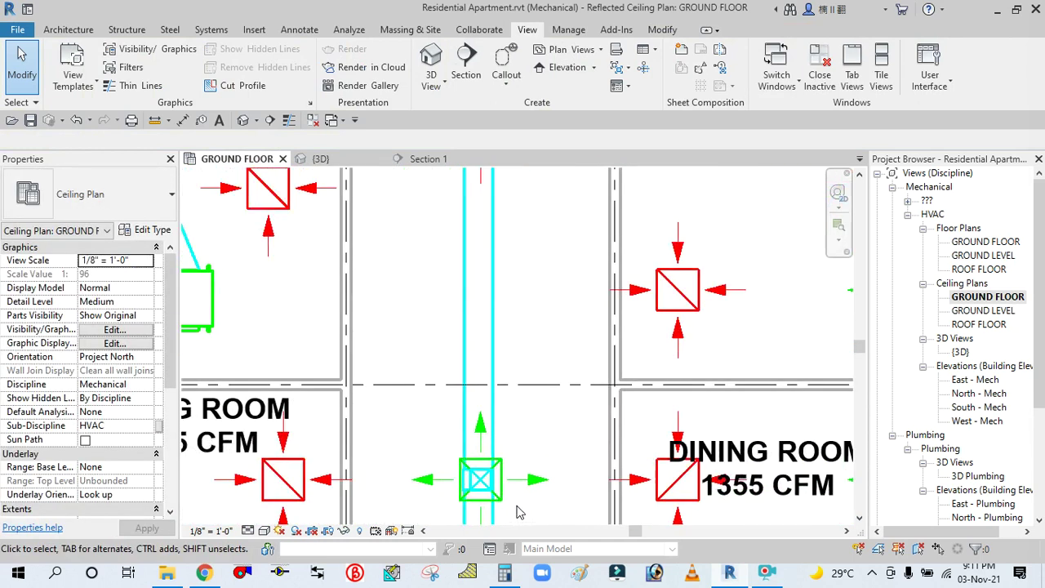
{"action": "scroll", "coordinate": [517, 512], "scroll_direction": "up", "scroll_amount": 1}
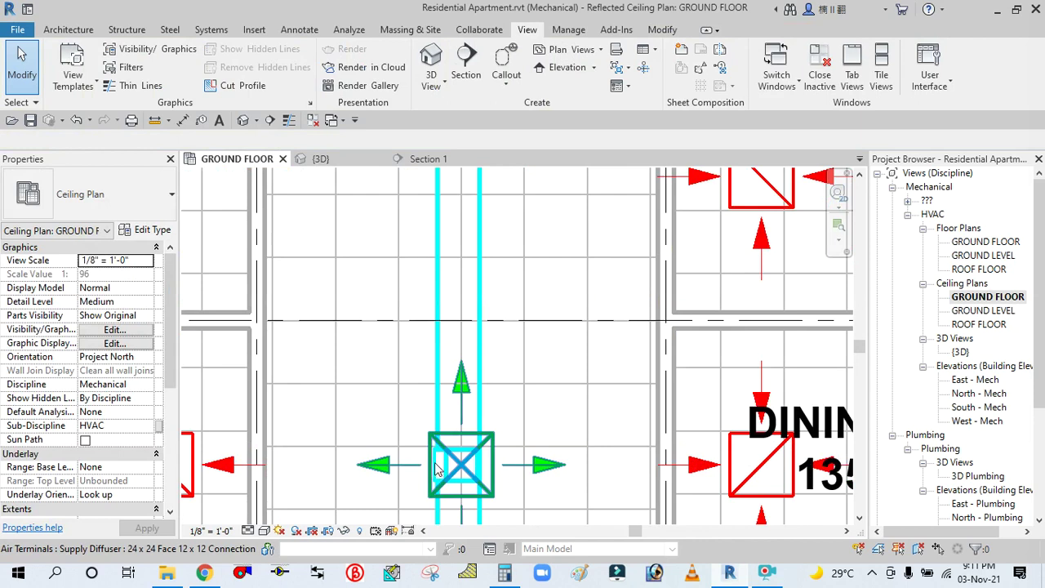
{"action": "scroll", "coordinate": [433, 471], "scroll_direction": "up", "scroll_amount": 2}
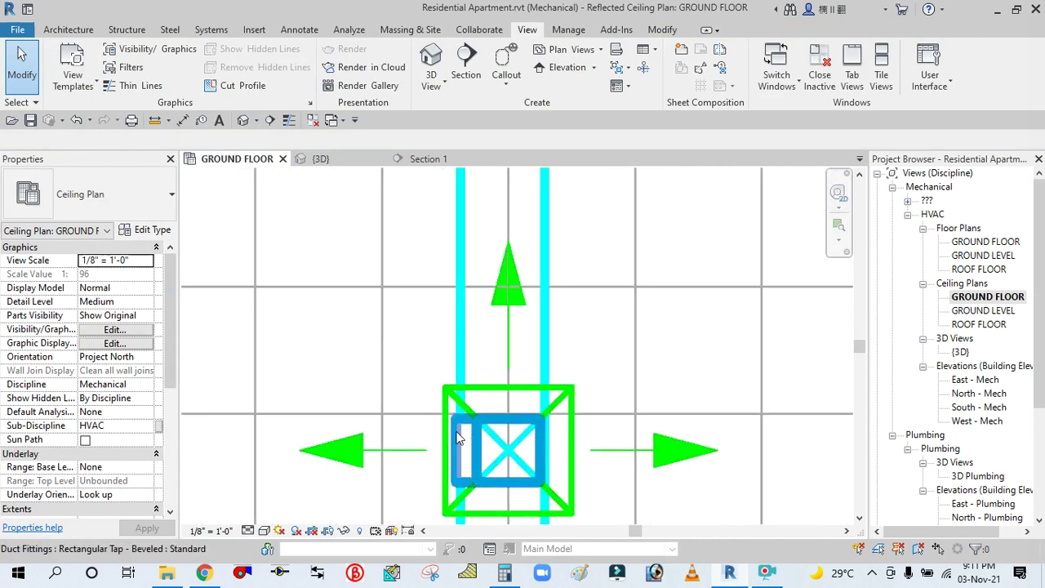
{"action": "left_click", "coordinate": [554, 358]}
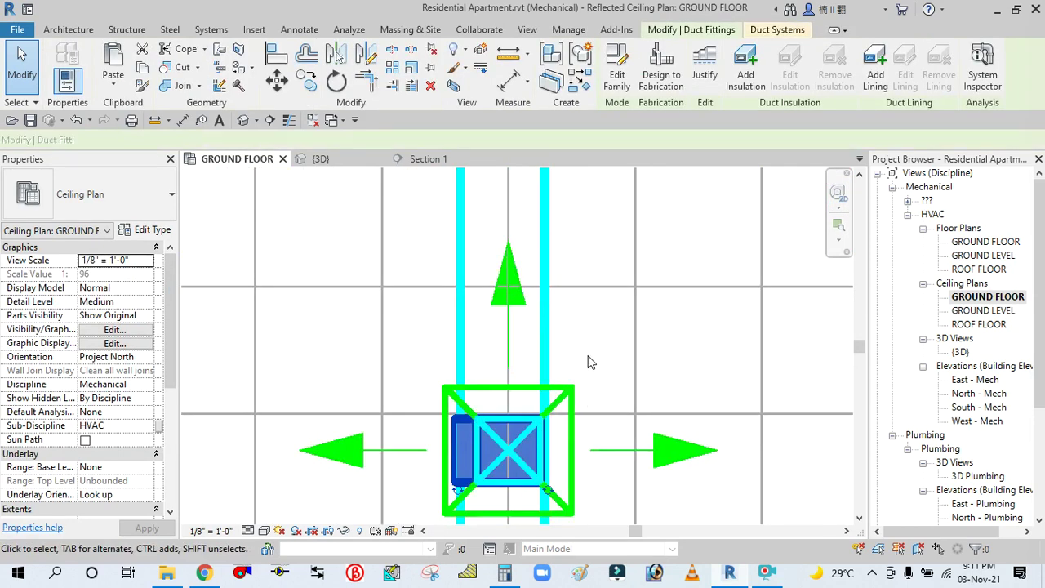
{"action": "left_click", "coordinate": [547, 489]}
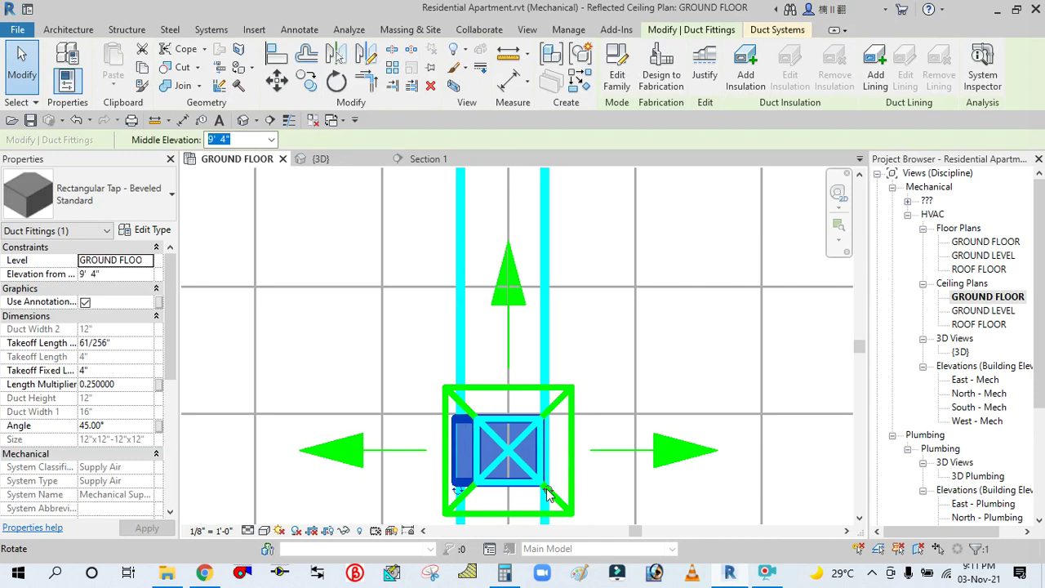
{"action": "left_click", "coordinate": [609, 335]}
{"action": "scroll", "coordinate": [609, 335], "scroll_direction": "down", "scroll_amount": 4}
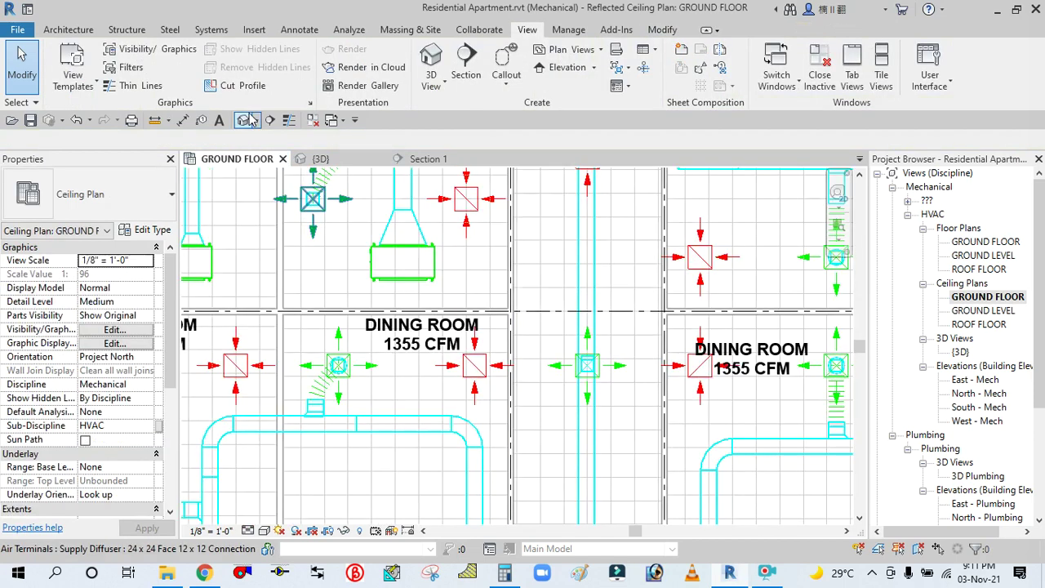
{"action": "left_click", "coordinate": [248, 119]}
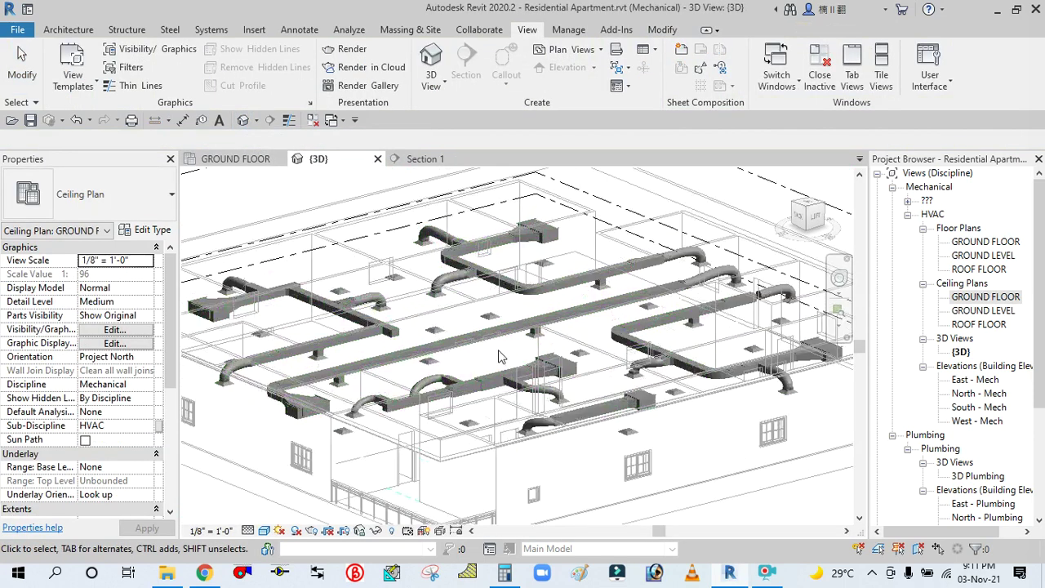
Step: Reopen the GROUND FLOOR ceiling plan, starting Split Element briefly and cancelling it without splitting
{"action": "scroll", "coordinate": [423, 296], "scroll_direction": "up", "scroll_amount": 3}
{"action": "scroll", "coordinate": [423, 295], "scroll_direction": "down", "scroll_amount": 4}
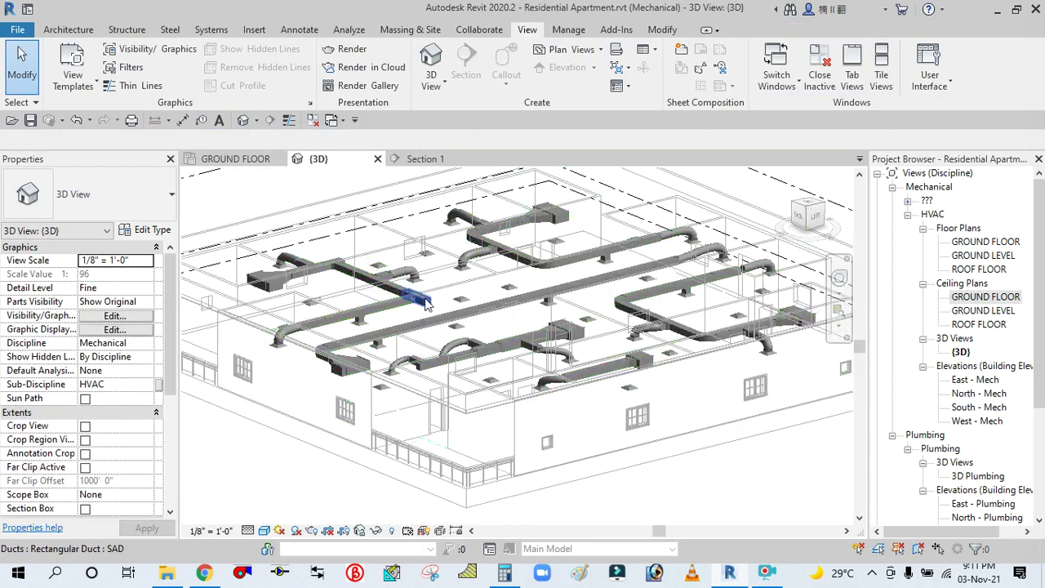
{"action": "double_click", "coordinate": [1003, 299]}
{"action": "scroll", "coordinate": [455, 355], "scroll_direction": "down", "scroll_amount": 2}
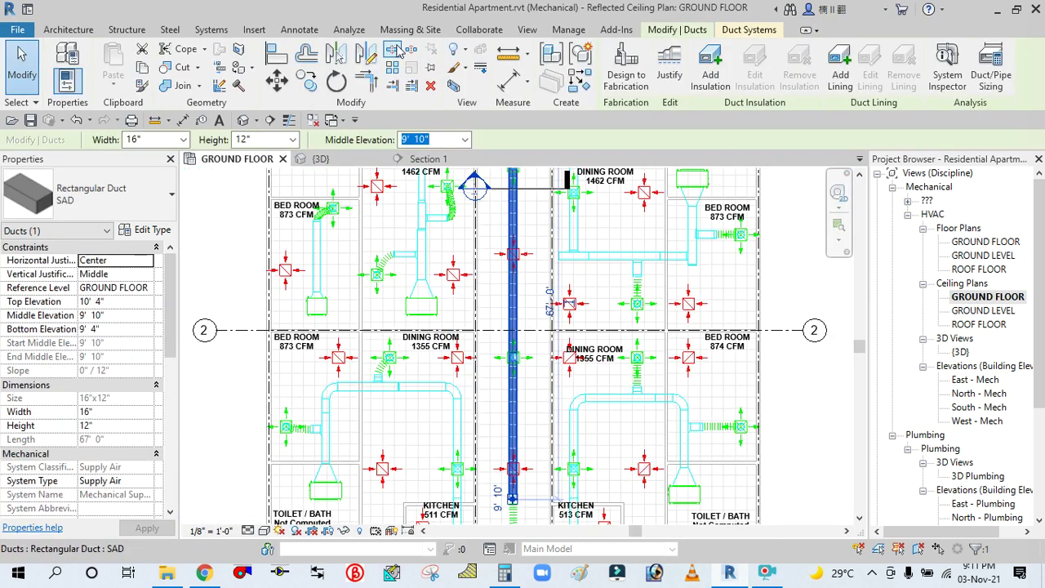
{"action": "left_click", "coordinate": [395, 51]}
{"action": "scroll", "coordinate": [529, 303], "scroll_direction": "down", "scroll_amount": 2}
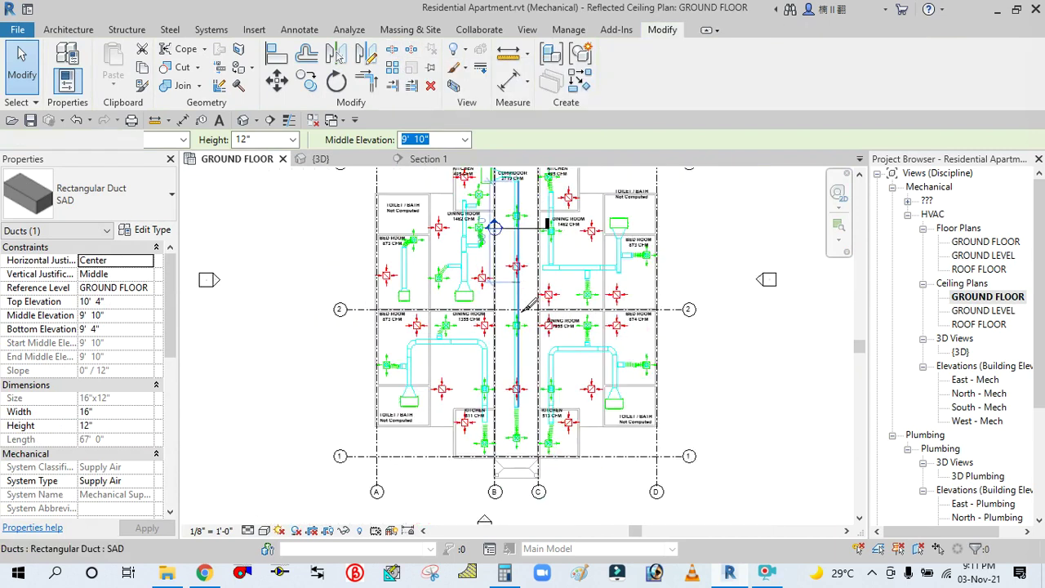
{"action": "scroll", "coordinate": [529, 306], "scroll_direction": "up", "scroll_amount": 3}
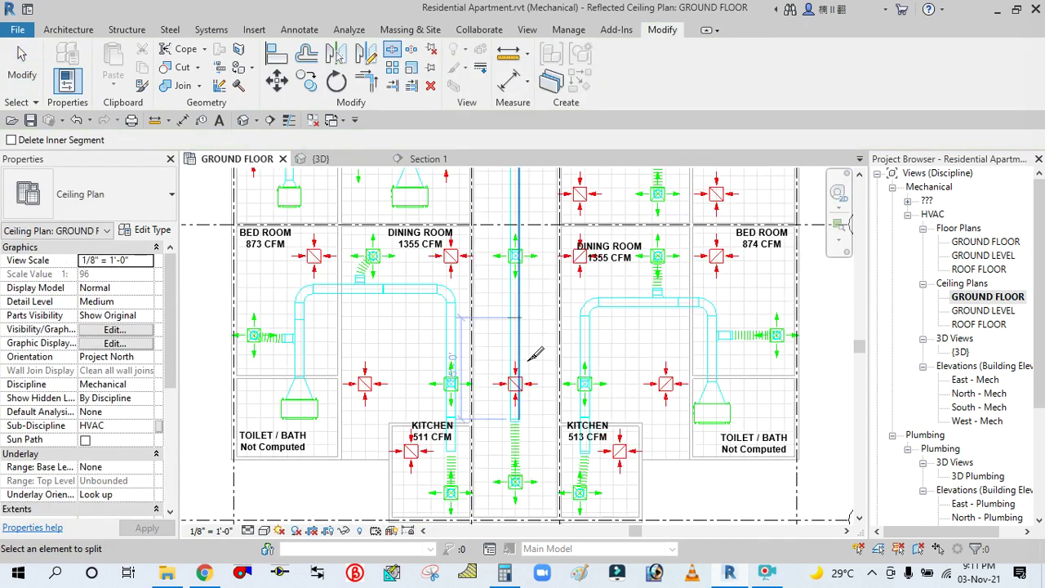
{"action": "scroll", "coordinate": [529, 381], "scroll_direction": "down", "scroll_amount": 2}
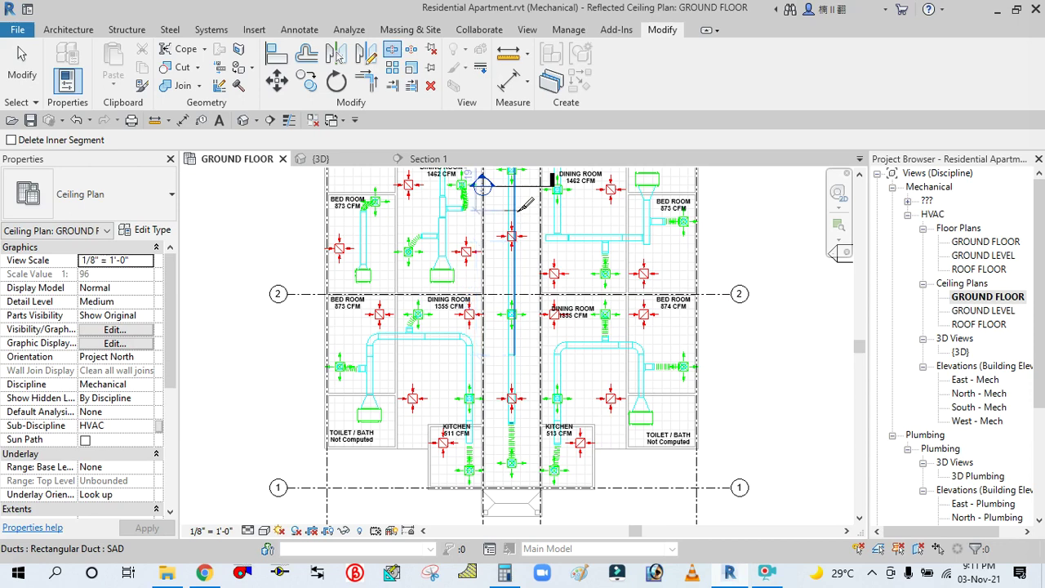
{"action": "left_click", "coordinate": [22, 65]}
{"action": "scroll", "coordinate": [547, 377], "scroll_direction": "down", "scroll_amount": 2}
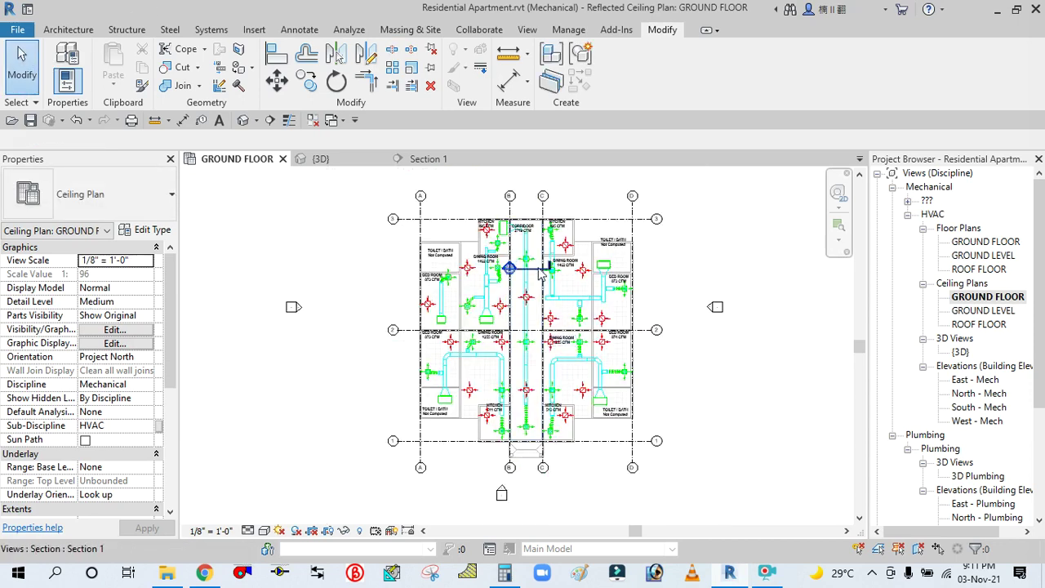
{"action": "scroll", "coordinate": [539, 276], "scroll_direction": "up", "scroll_amount": 2}
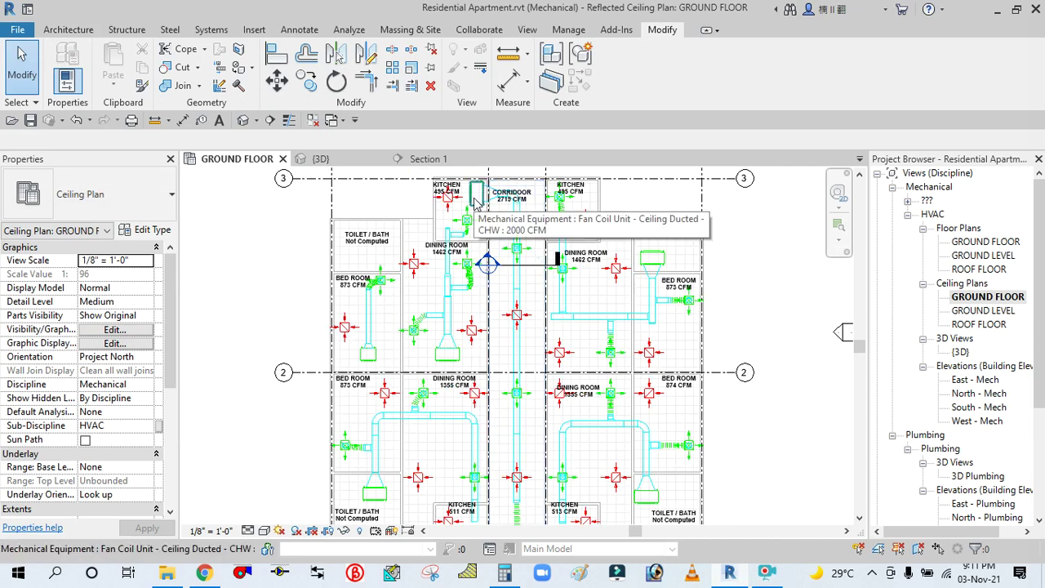
Step: Select the corridor fan coil's supply branch and size it by Equal Friction at 0.08 in-wg/100ft
{"action": "key", "text": "Tab"}
{"action": "key", "text": "Tab"}
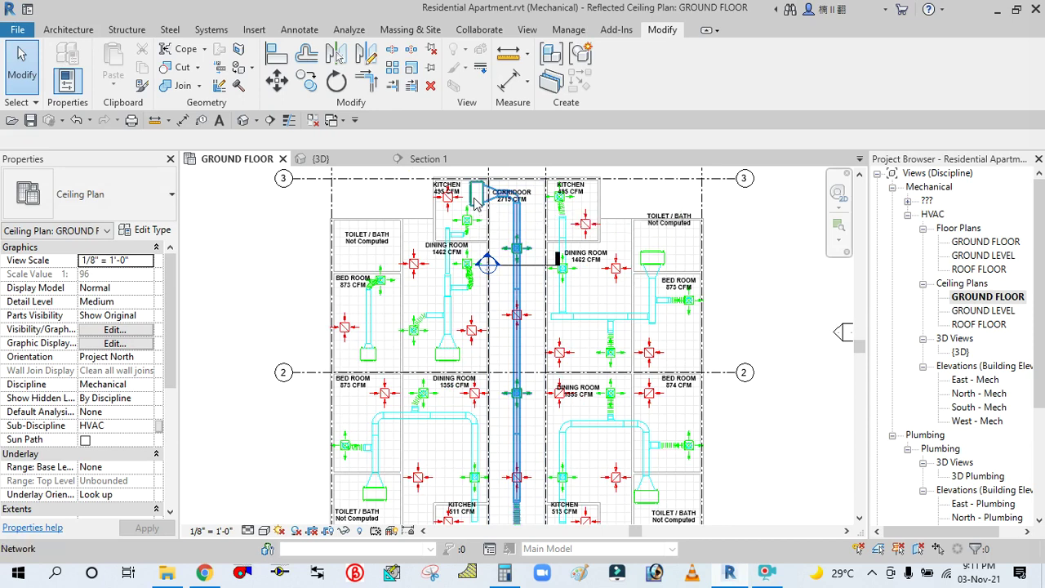
{"action": "left_click", "coordinate": [478, 201]}
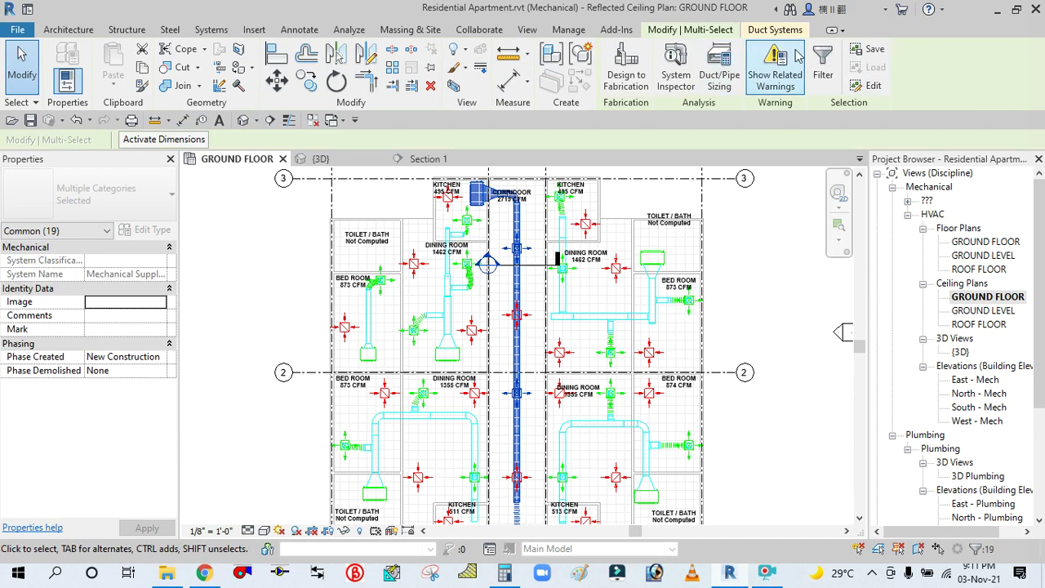
{"action": "left_click", "coordinate": [728, 72]}
{"action": "left_click", "coordinate": [711, 199]}
{"action": "left_click", "coordinate": [726, 215]}
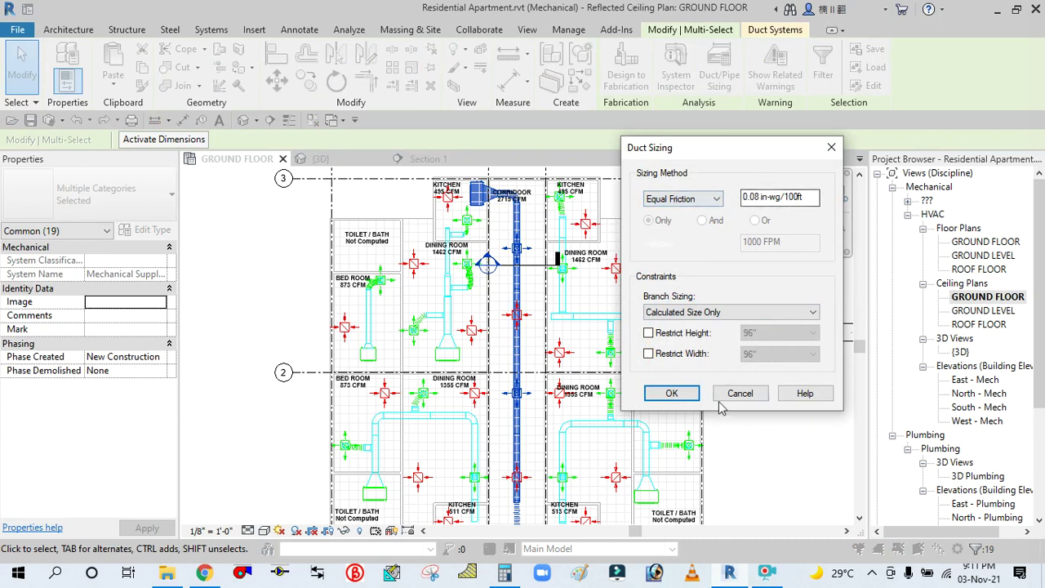
{"action": "left_click", "coordinate": [672, 393]}
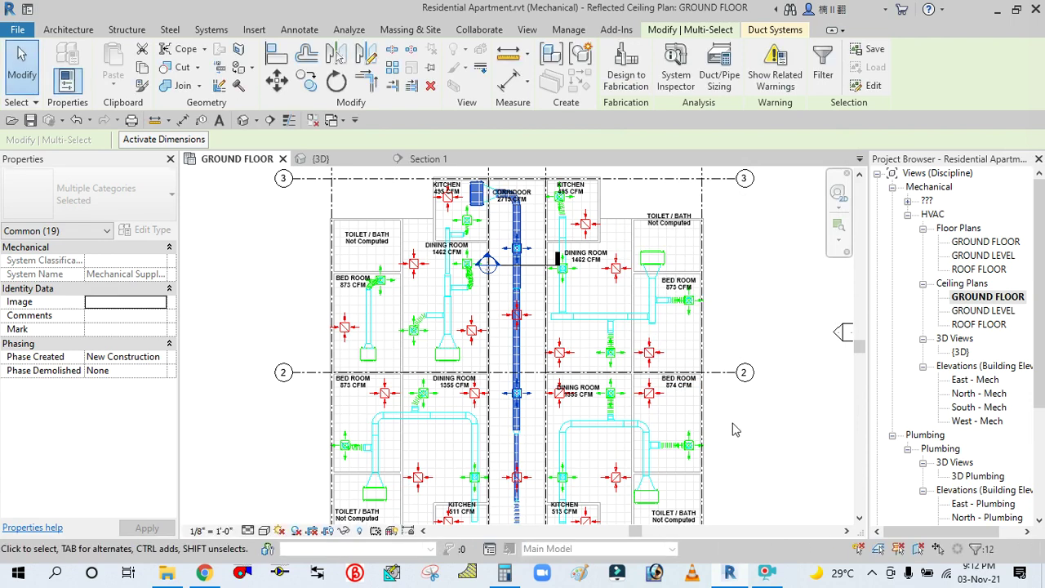
Step: Select the whole duct network of the fan coil beside the 873 CFM bed room and auto-size it
{"action": "scroll", "coordinate": [527, 404], "scroll_direction": "up", "scroll_amount": 5}
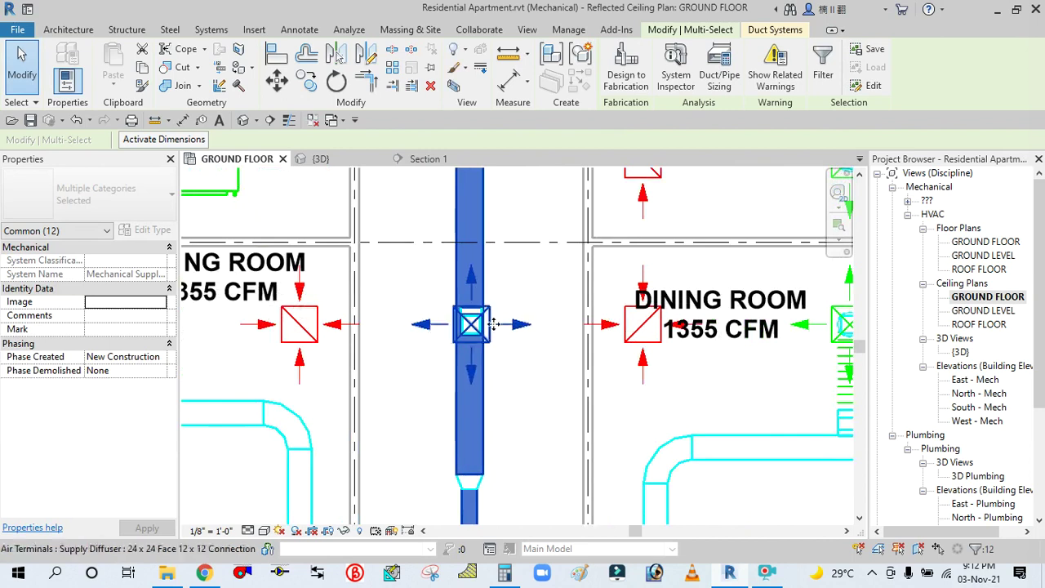
{"action": "scroll", "coordinate": [549, 330], "scroll_direction": "down", "scroll_amount": 5}
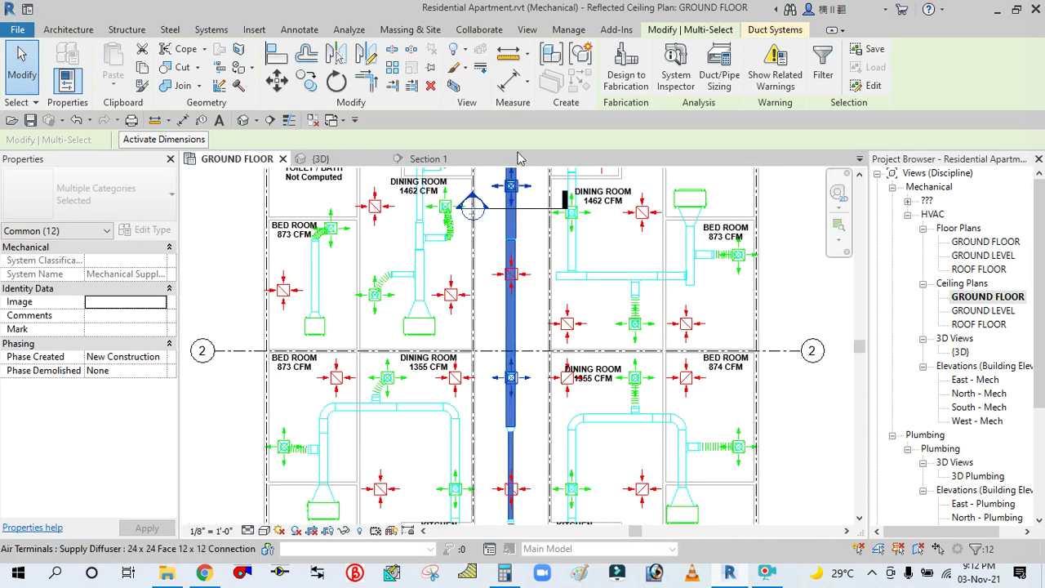
{"action": "scroll", "coordinate": [516, 292], "scroll_direction": "down", "scroll_amount": 2}
{"action": "scroll", "coordinate": [572, 245], "scroll_direction": "up", "scroll_amount": 4}
{"action": "middle_click_drag", "start_coordinate": [617, 210], "coordinate": [606, 274]}
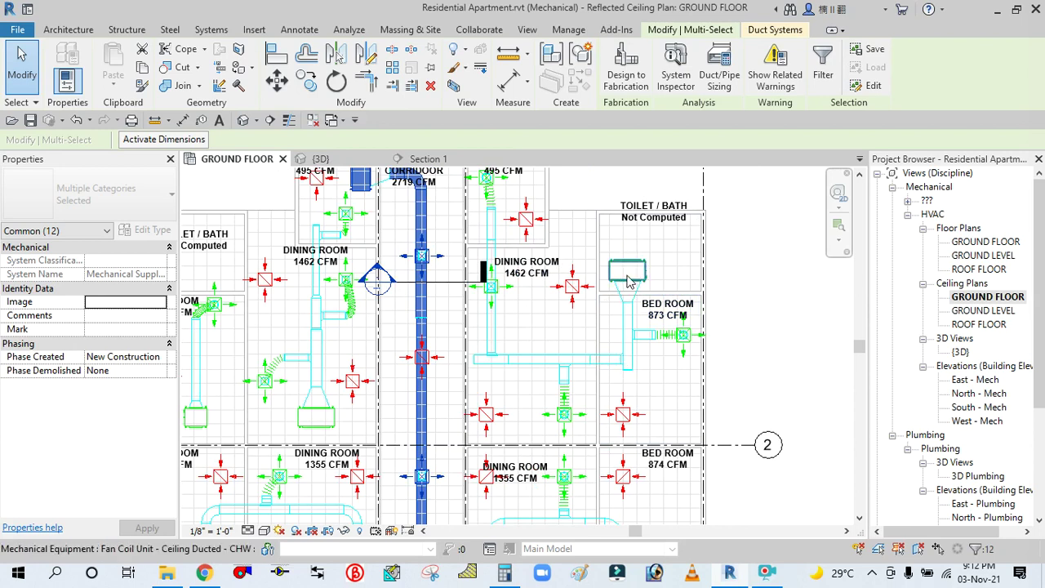
{"action": "key", "text": "Tab"}
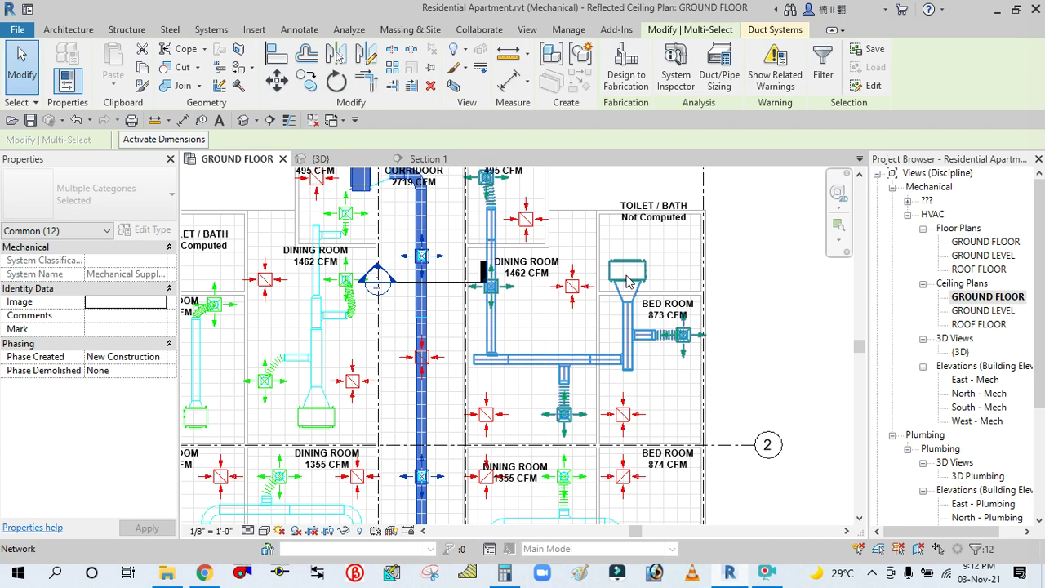
{"action": "left_click", "coordinate": [628, 282]}
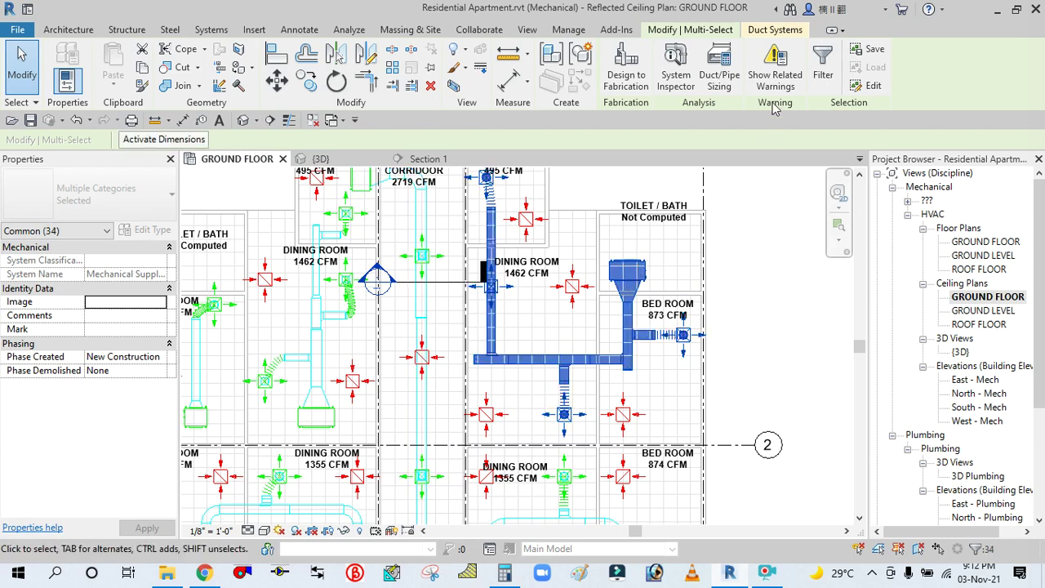
{"action": "left_click", "coordinate": [717, 72]}
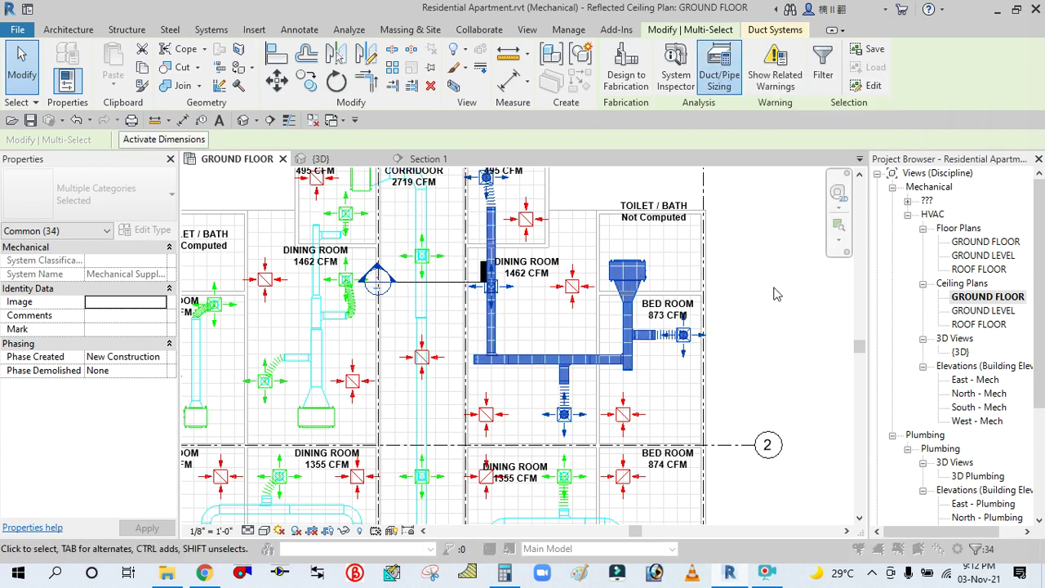
{"action": "left_click", "coordinate": [673, 395]}
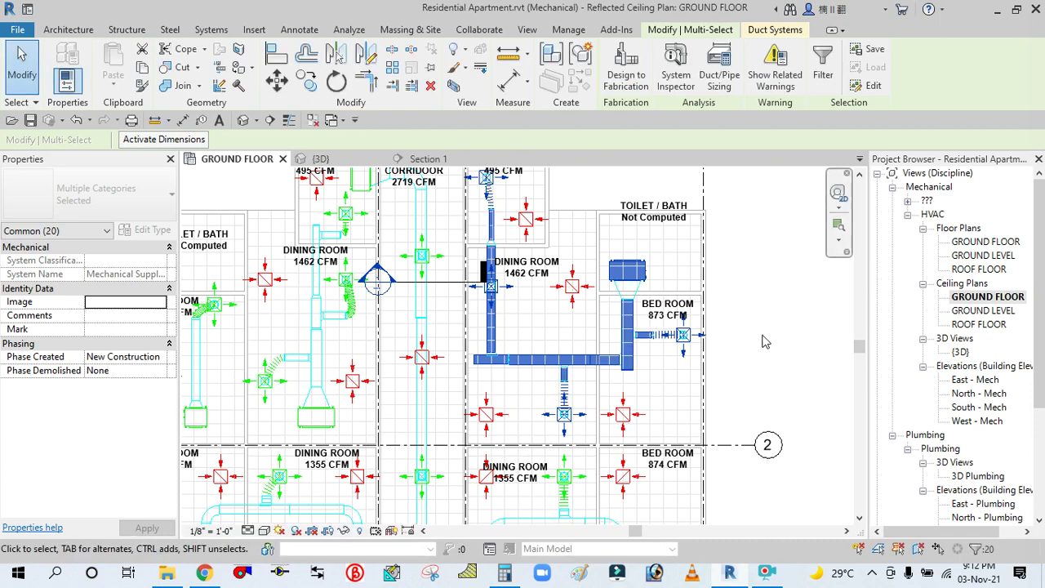
{"action": "key", "text": "Escape"}
{"action": "scroll", "coordinate": [768, 365], "scroll_direction": "down", "scroll_amount": 3}
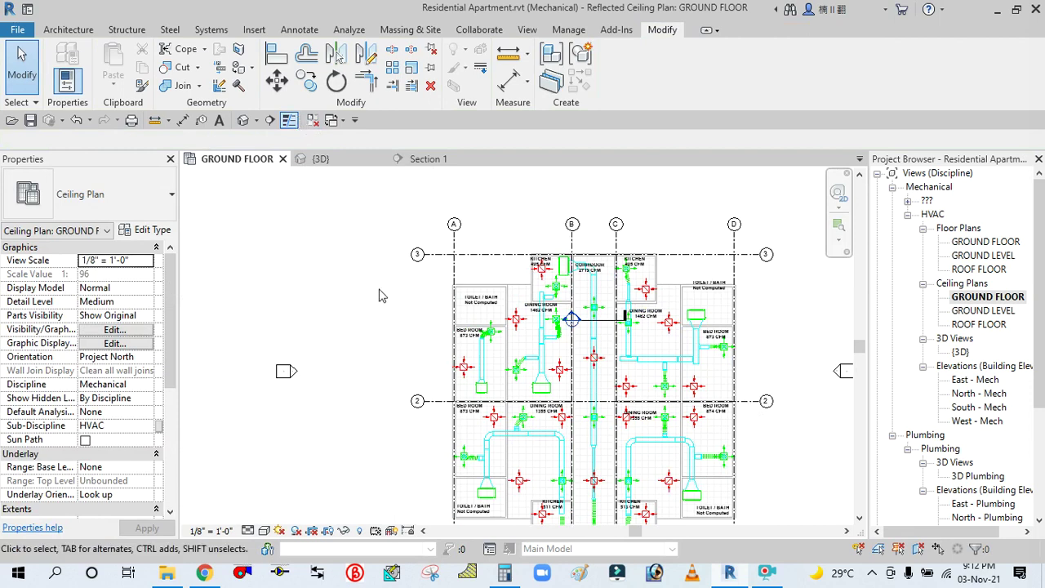
Step: Turn on Thin Lines so all lines display at thin weight
{"action": "scroll", "coordinate": [377, 290], "scroll_direction": "up", "scroll_amount": 4}
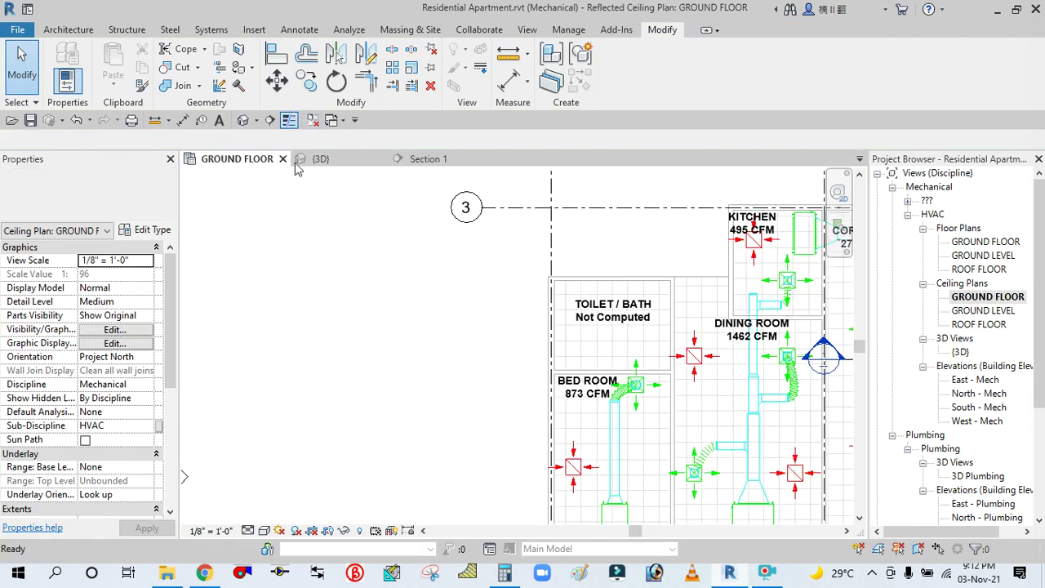
{"action": "scroll", "coordinate": [393, 381], "scroll_direction": "down", "scroll_amount": 3}
{"action": "scroll", "coordinate": [392, 369], "scroll_direction": "up", "scroll_amount": 4}
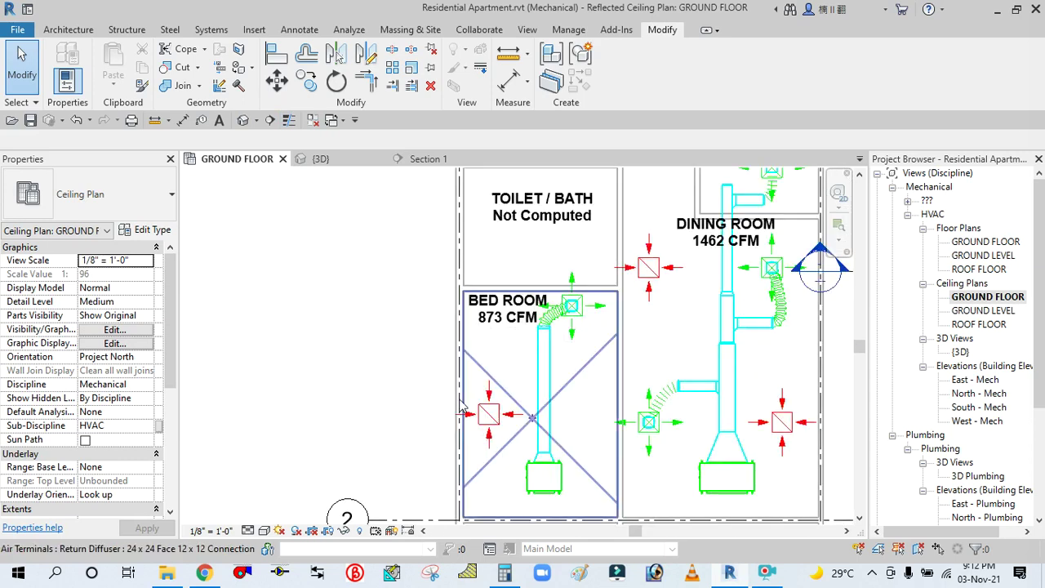
{"action": "left_click", "coordinate": [290, 121]}
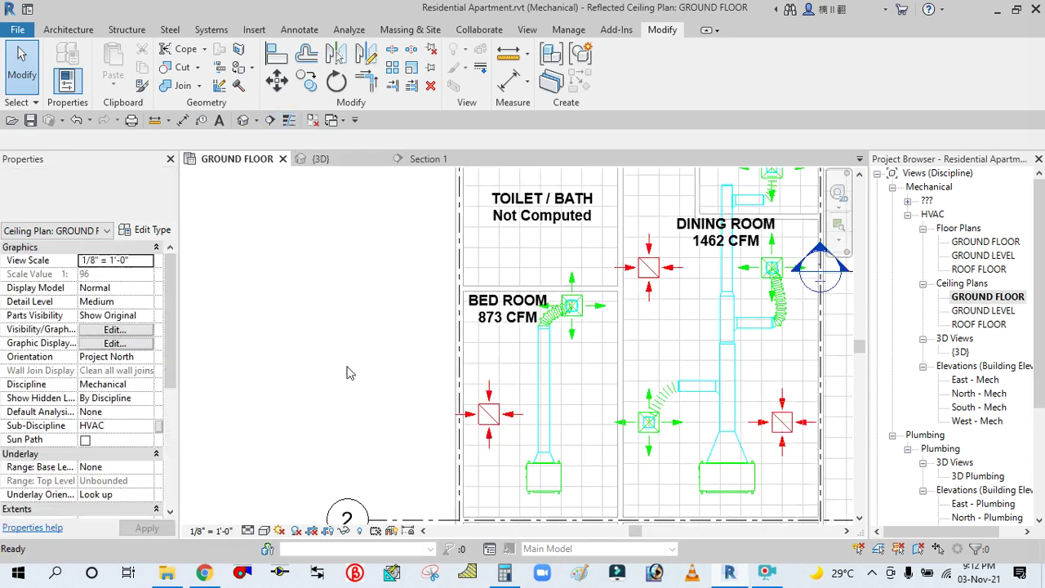
Step: Select the lower-right fan coil's duct network serving the 513 CFM kitchen and auto-size it
{"action": "scroll", "coordinate": [398, 305], "scroll_direction": "down", "scroll_amount": 4}
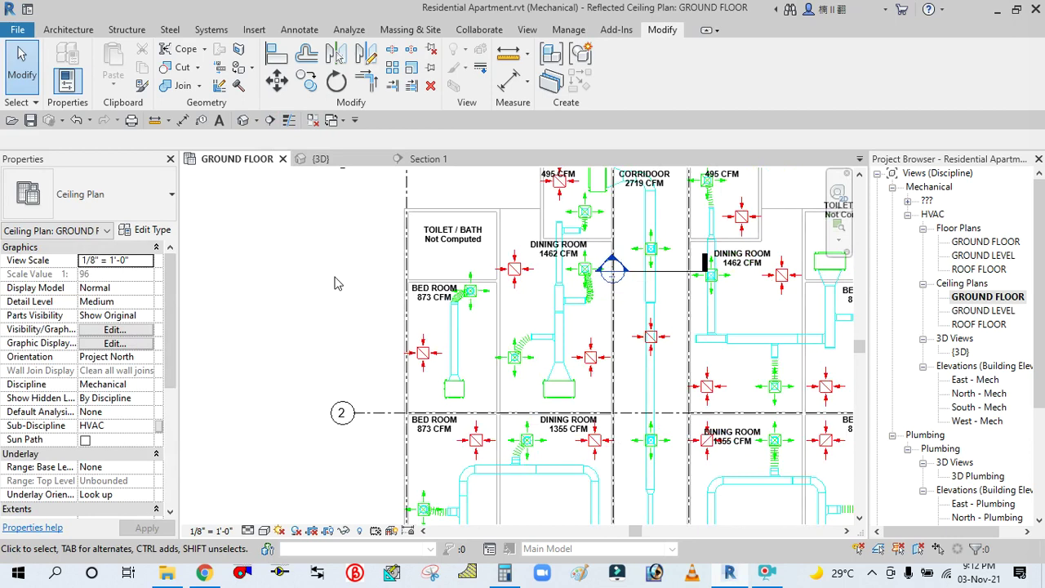
{"action": "scroll", "coordinate": [585, 467], "scroll_direction": "up", "scroll_amount": 3}
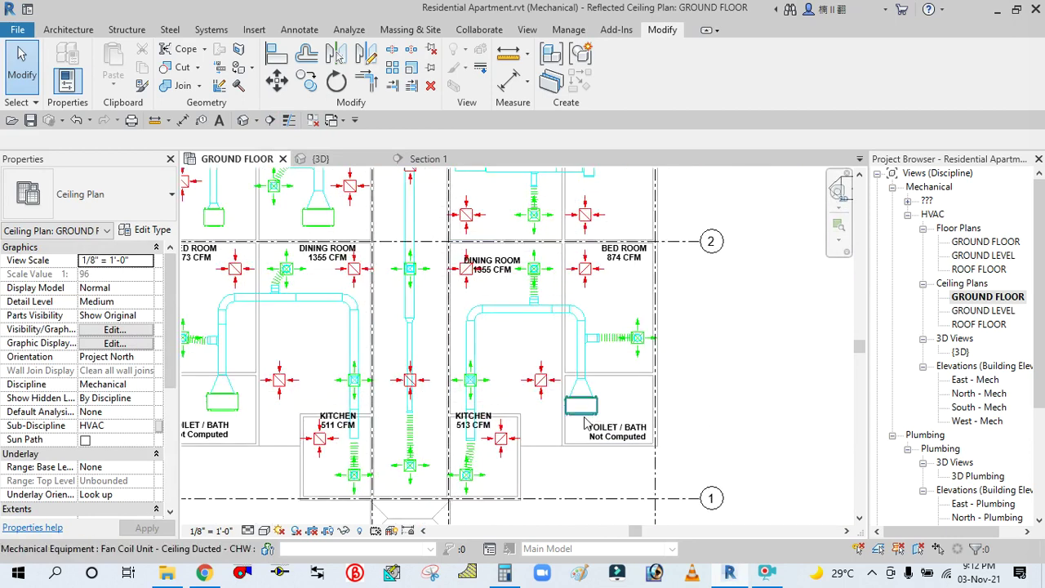
{"action": "key", "text": "Tab"}
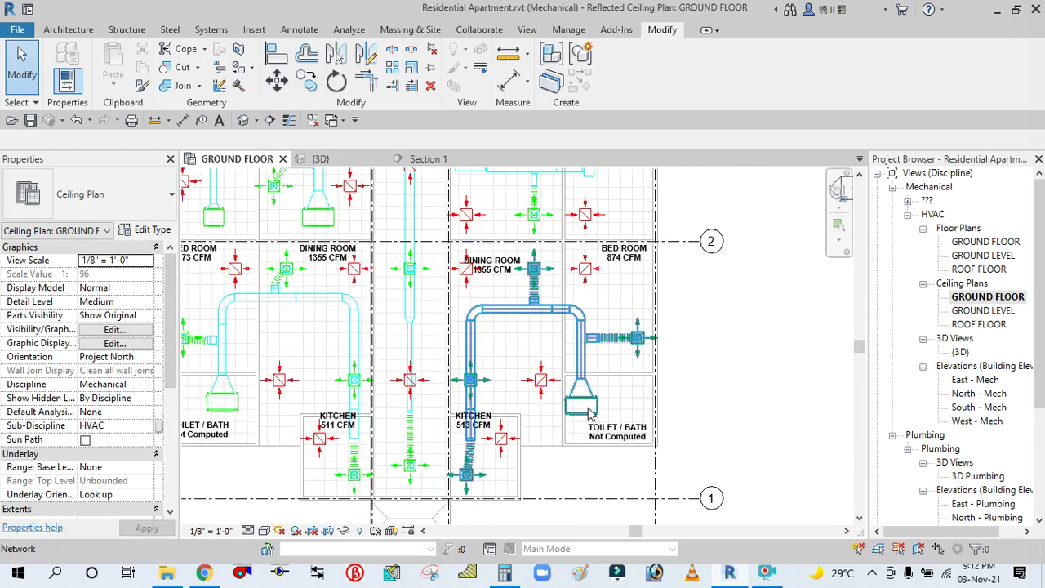
{"action": "left_click", "coordinate": [647, 377]}
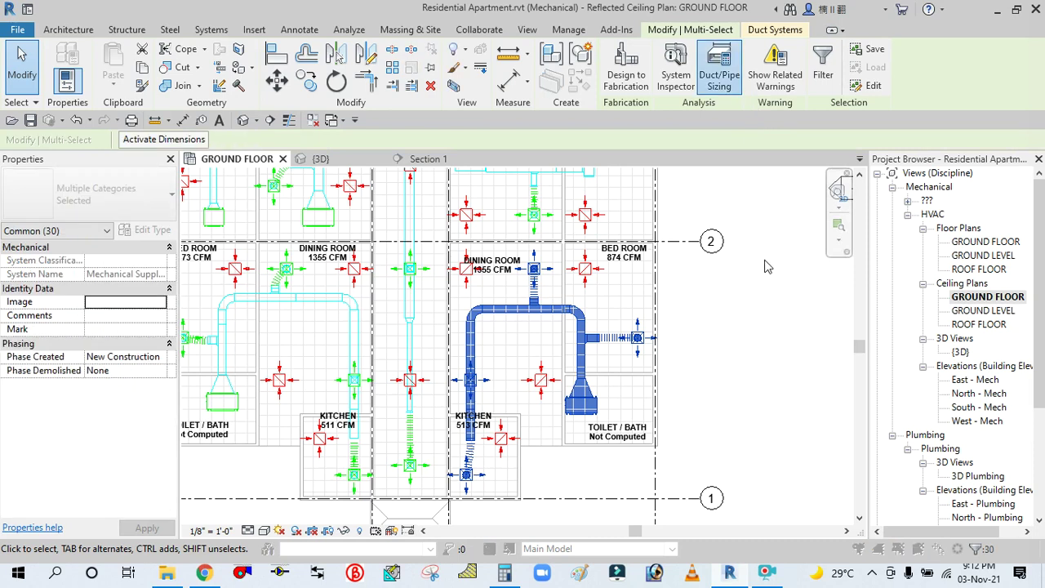
{"action": "left_click", "coordinate": [671, 395]}
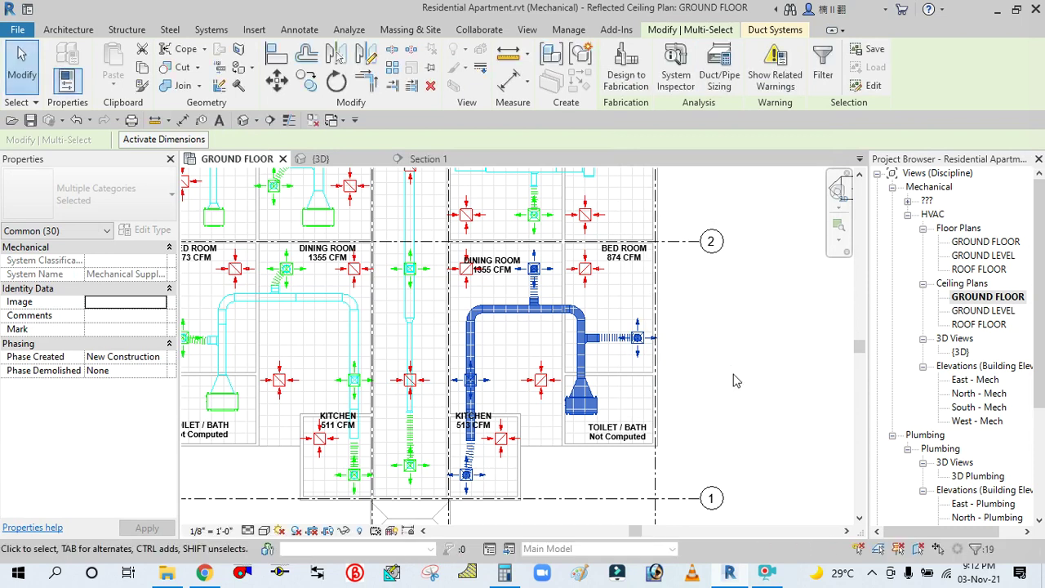
{"action": "left_click", "coordinate": [734, 381]}
{"action": "scroll", "coordinate": [734, 383], "scroll_direction": "down", "scroll_amount": 2}
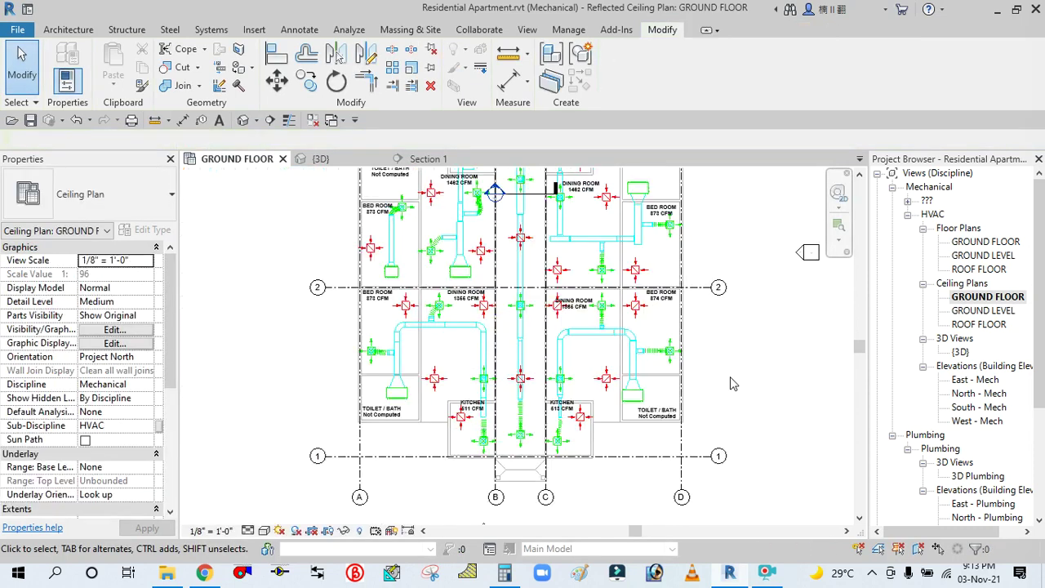
Step: Auto-size the lower-left fan coil's duct network and dismiss the tap attachment warning
{"action": "scroll", "coordinate": [482, 391], "scroll_direction": "up", "scroll_amount": 2}
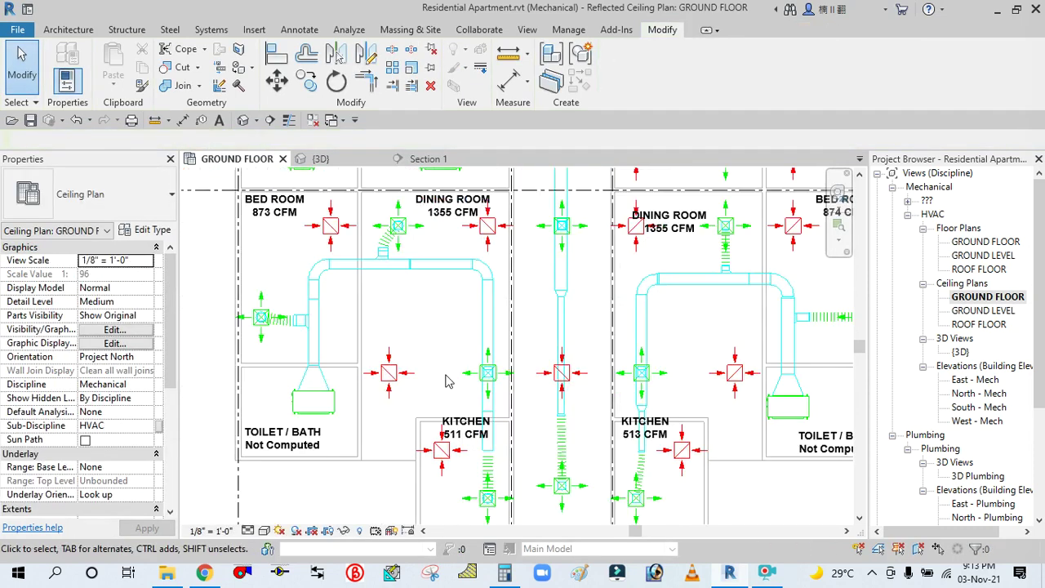
{"action": "key", "text": "Tab"}
{"action": "left_click", "coordinate": [325, 417]}
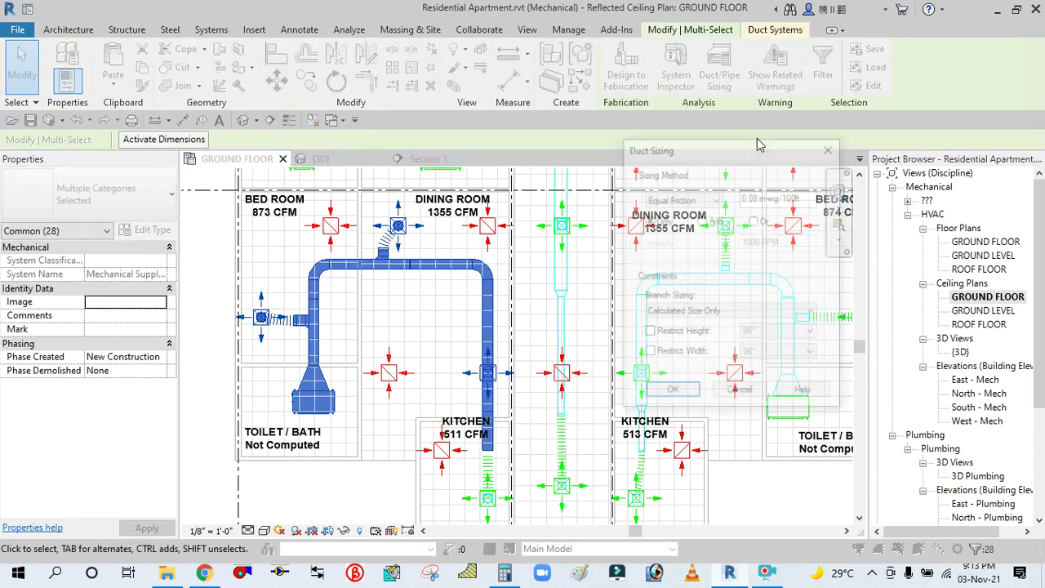
{"action": "left_click", "coordinate": [672, 394]}
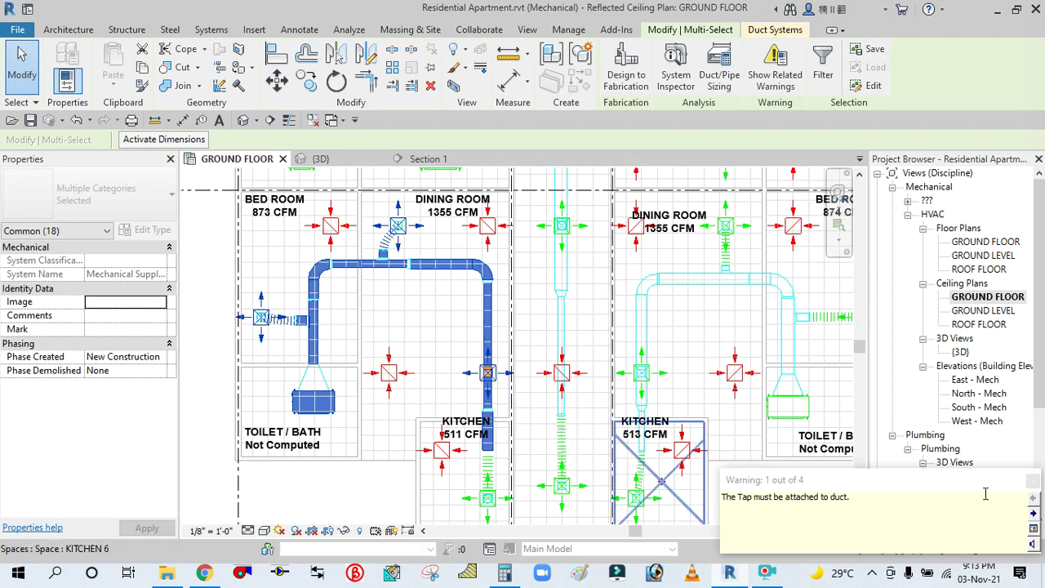
{"action": "left_click", "coordinate": [1033, 481]}
{"action": "left_click", "coordinate": [22, 69]}
{"action": "scroll", "coordinate": [485, 378], "scroll_direction": "up", "scroll_amount": 5}
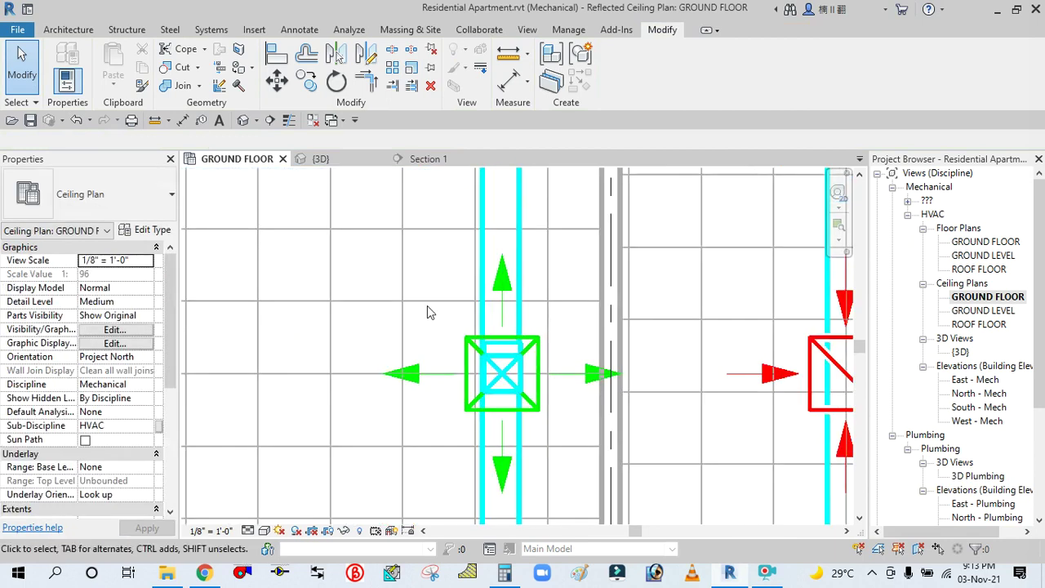
Step: Draw Section 2 horizontally across the 511 CFM kitchen diffuser and open its view
{"action": "scroll", "coordinate": [425, 309], "scroll_direction": "down", "scroll_amount": 3}
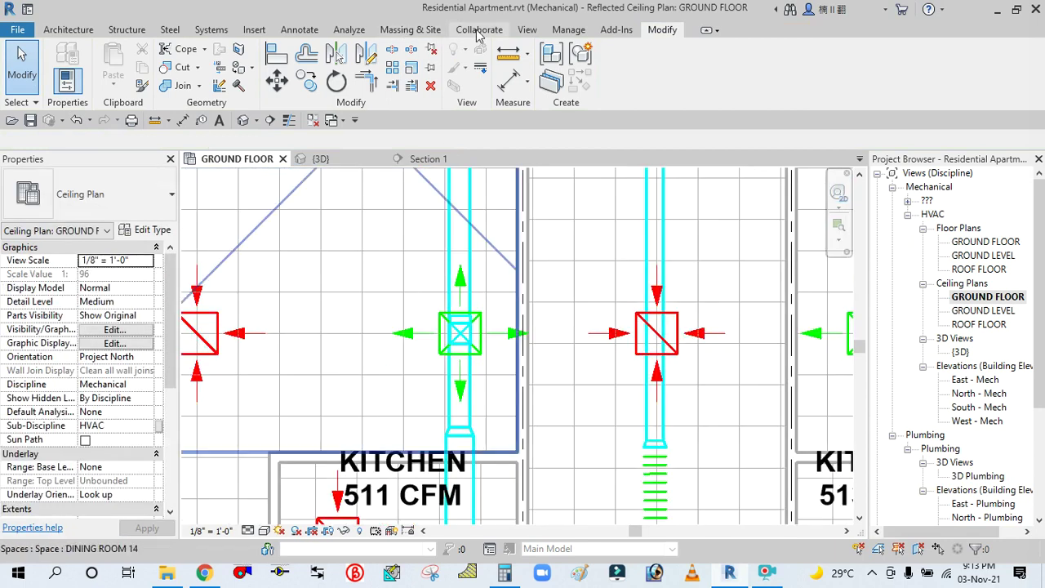
{"action": "left_click", "coordinate": [525, 30]}
{"action": "left_click", "coordinate": [466, 65]}
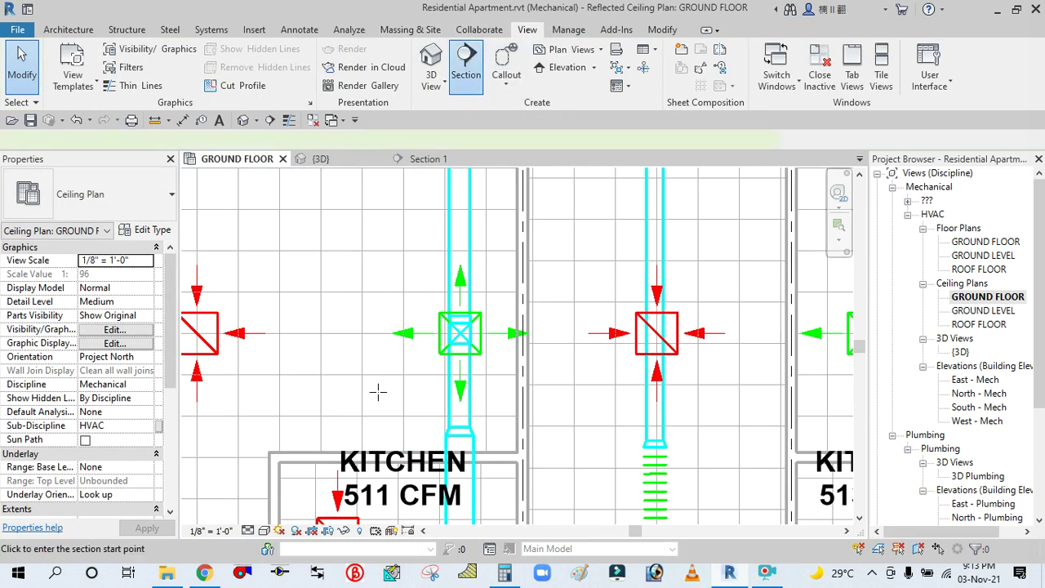
{"action": "left_click", "coordinate": [378, 385]}
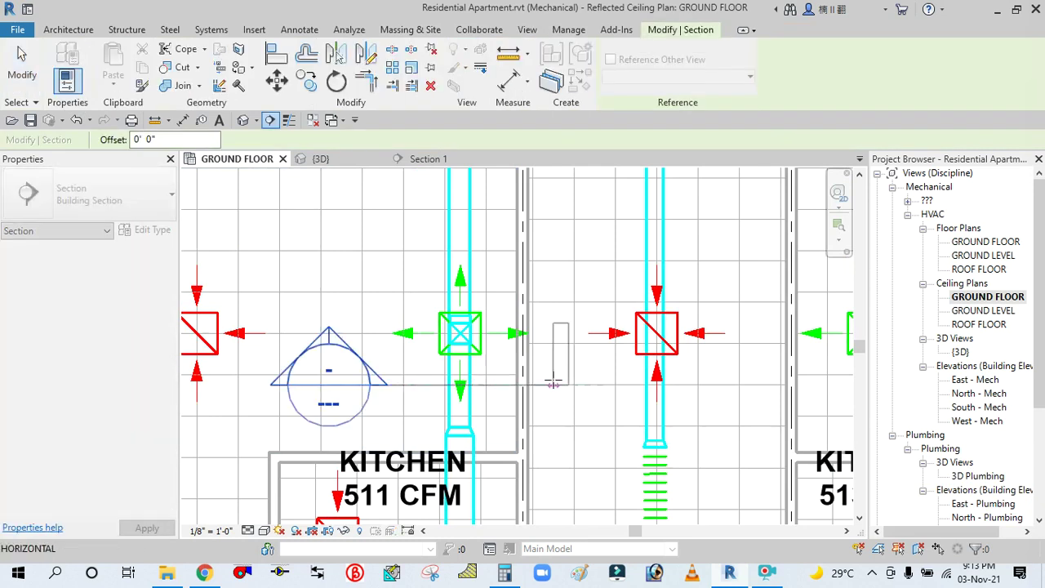
{"action": "scroll", "coordinate": [551, 383], "scroll_direction": "down", "scroll_amount": 2}
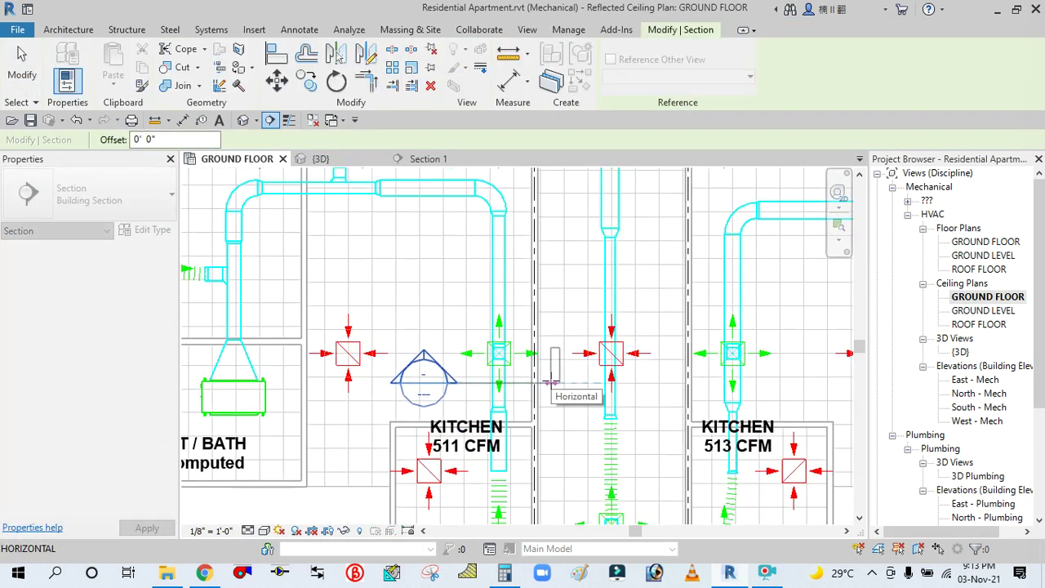
{"action": "left_click", "coordinate": [552, 383]}
{"action": "key", "text": "Escape"}
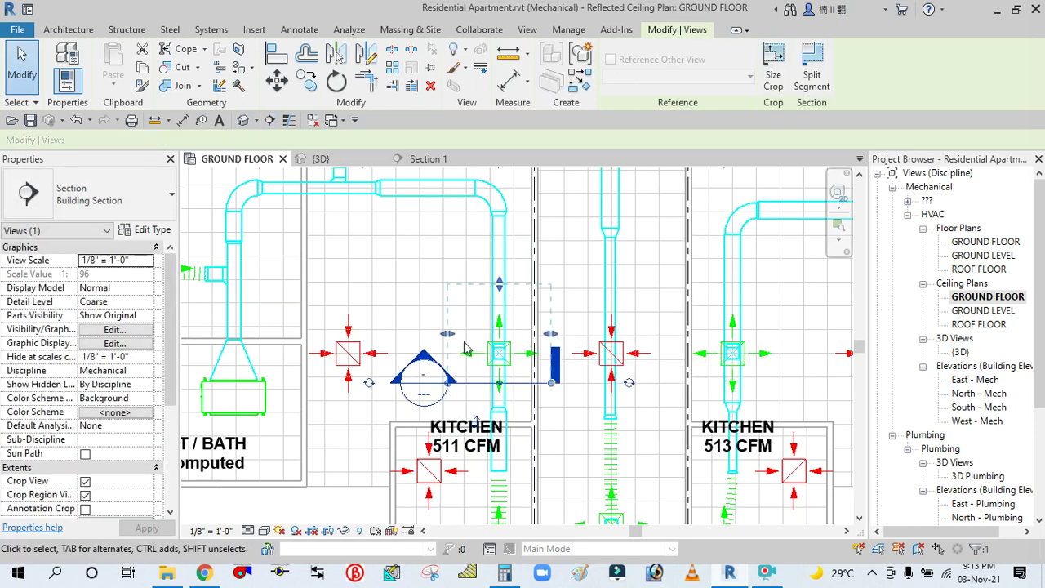
{"action": "right_click", "coordinate": [429, 359]}
{"action": "left_click", "coordinate": [477, 245]}
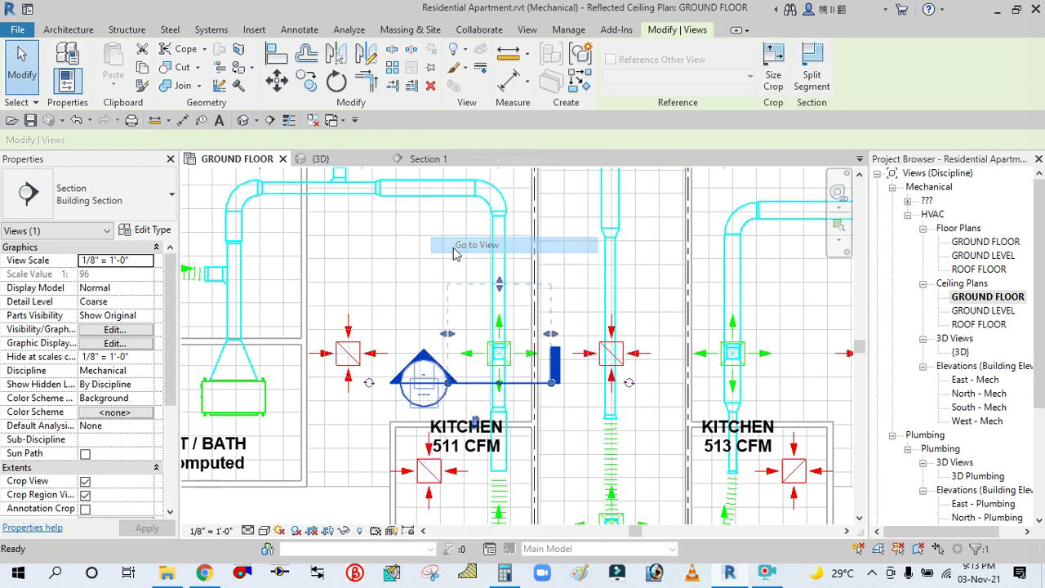
{"action": "scroll", "coordinate": [516, 385], "scroll_direction": "up", "scroll_amount": 5}
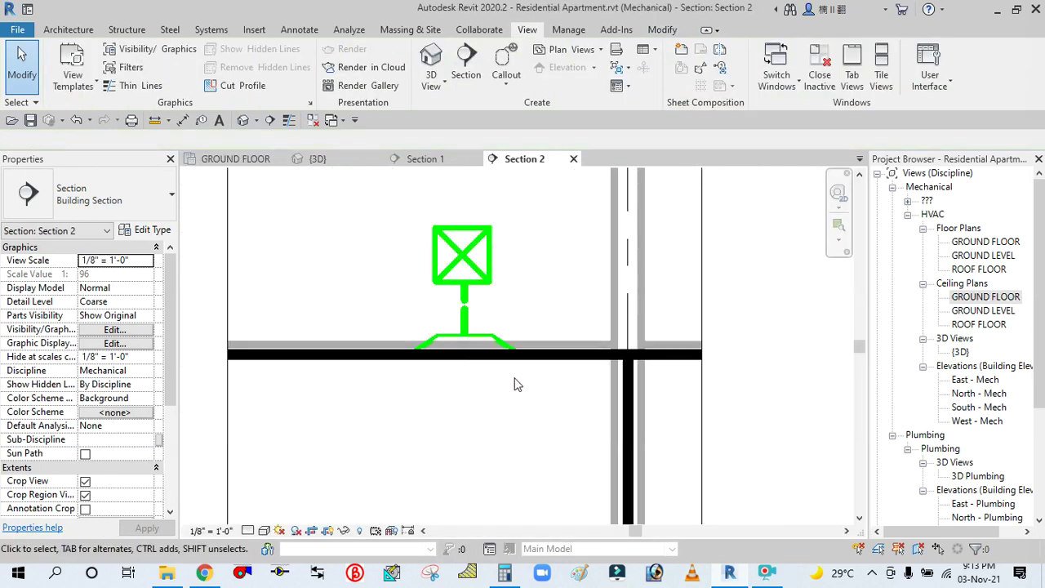
Step: Set Section 2 to Fine detail level with Shaded visual style
{"action": "left_click", "coordinate": [247, 531]}
{"action": "left_click", "coordinate": [270, 515]}
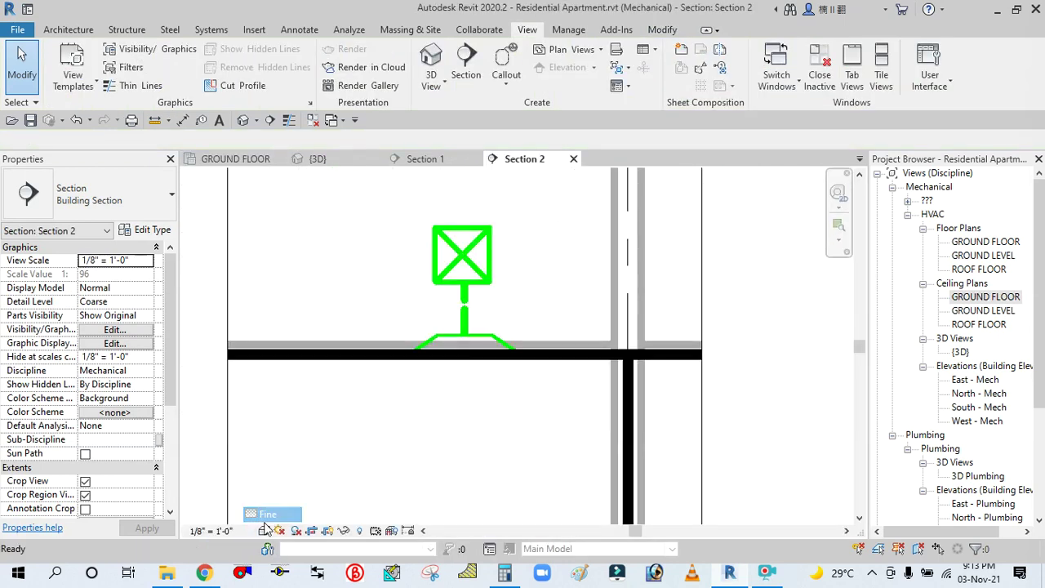
{"action": "left_click", "coordinate": [264, 531]}
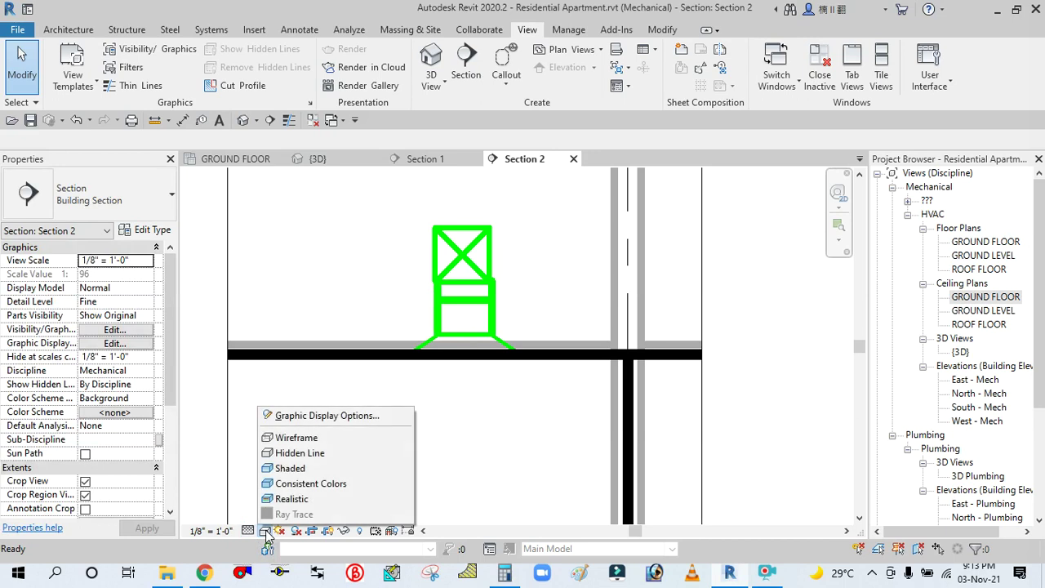
{"action": "left_click", "coordinate": [290, 468]}
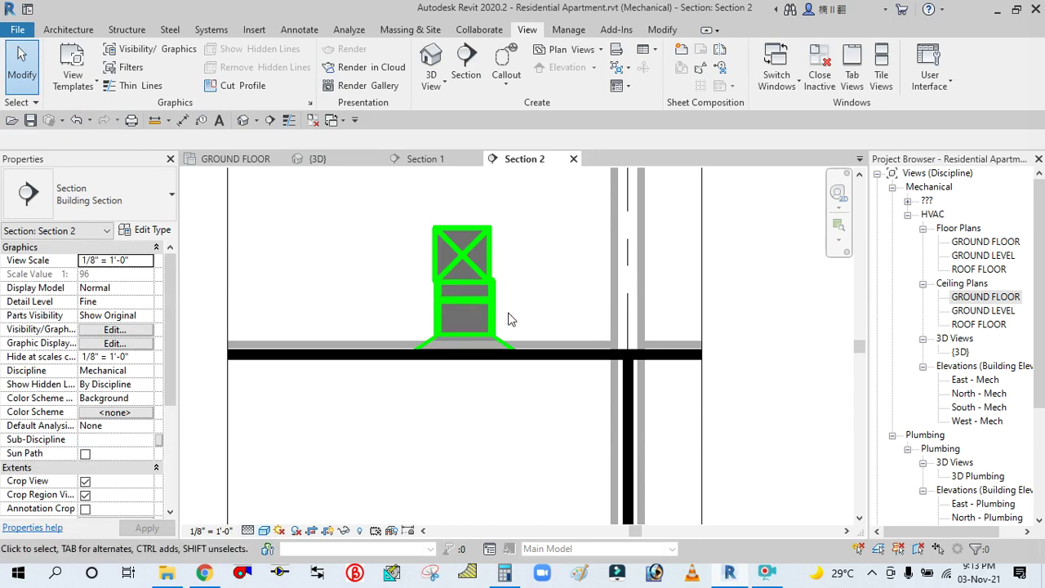
Step: Delete the duct pieces between diffuser and overhead duct, then cancel a failed Connect Into attempt
{"action": "left_click_drag", "start_coordinate": [508, 314], "coordinate": [427, 291]}
{"action": "left_click_drag", "start_coordinate": [428, 330], "coordinate": [428, 330]}
{"action": "key", "text": "Delete"}
{"action": "left_click", "coordinate": [492, 335]}
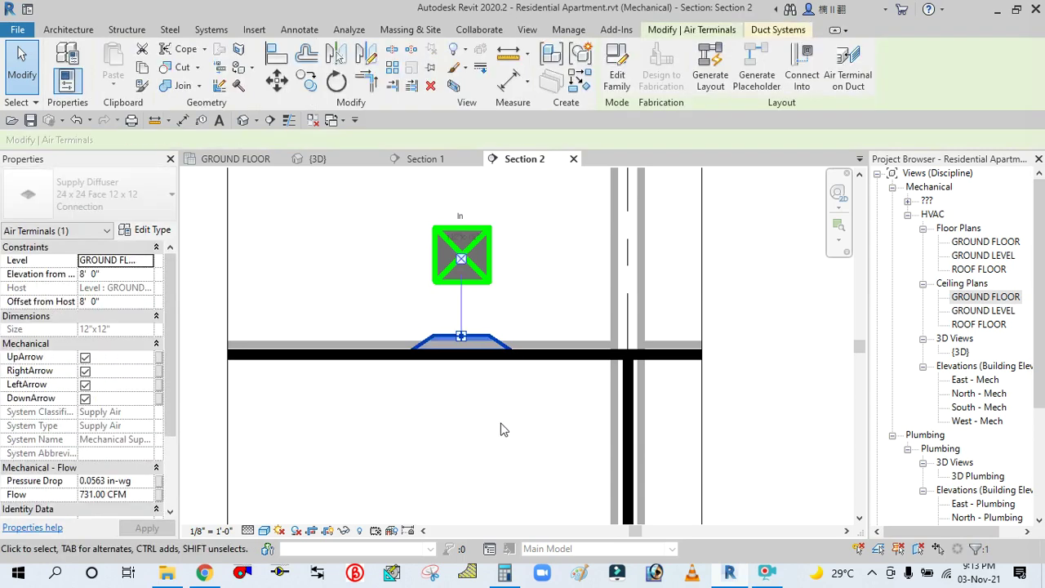
{"action": "key", "text": "Escape"}
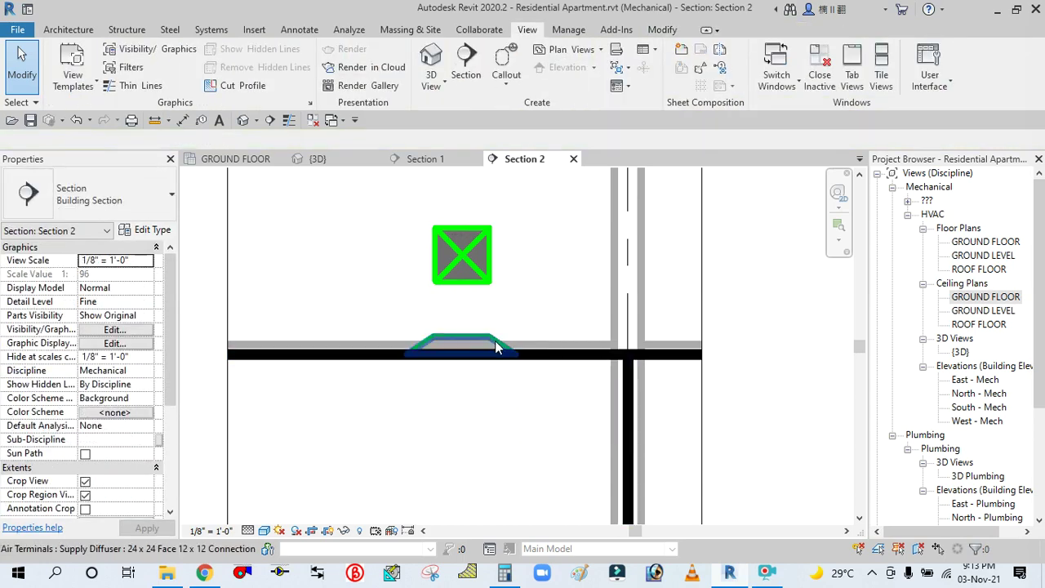
{"action": "left_click", "coordinate": [461, 342]}
{"action": "left_click", "coordinate": [803, 66]}
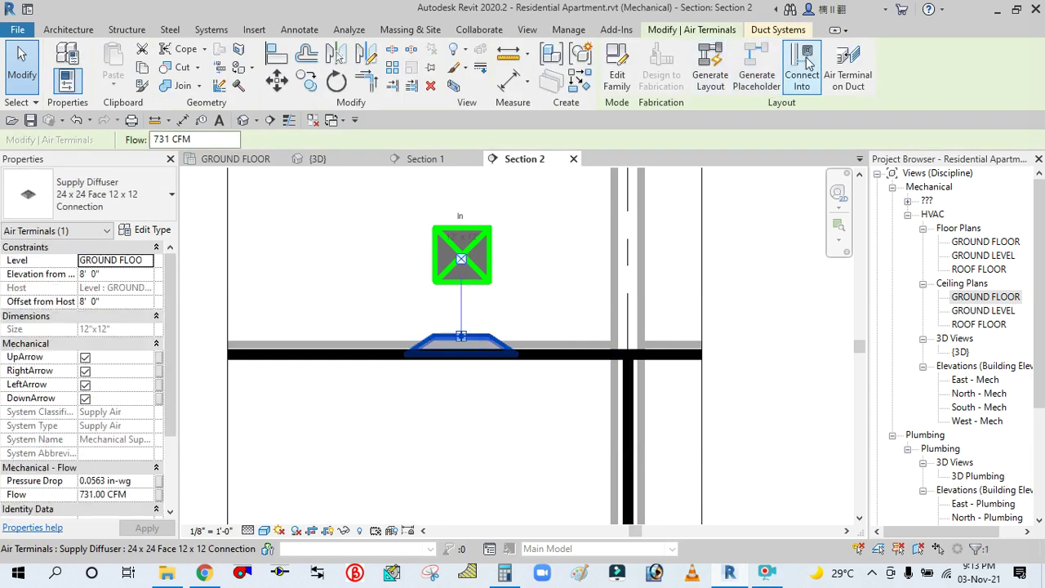
{"action": "left_click", "coordinate": [462, 258]}
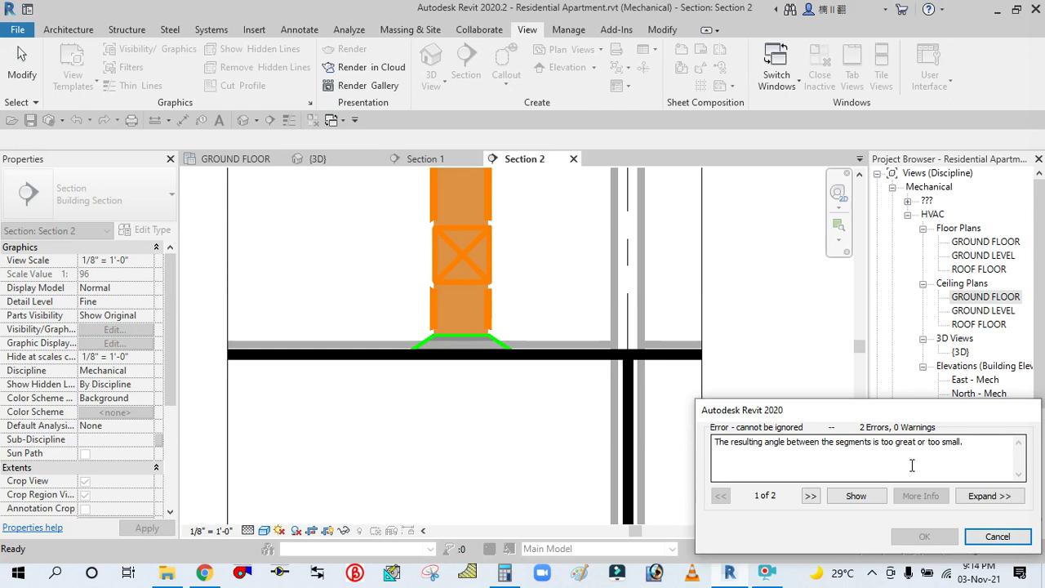
{"action": "left_click", "coordinate": [998, 536]}
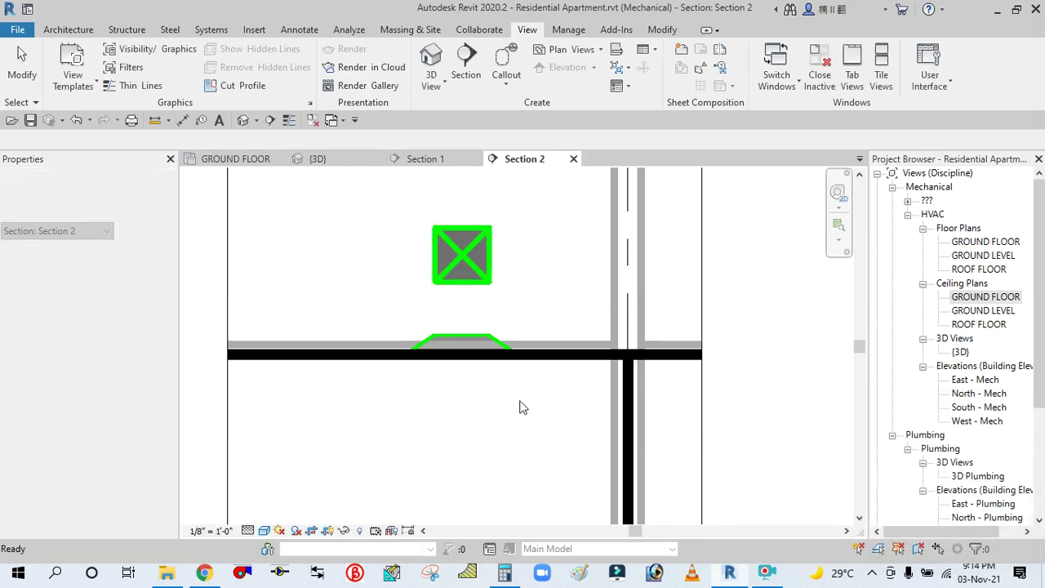
Step: Change the overhead supply duct's width to 16" in Section 2
{"action": "left_click", "coordinate": [479, 342]}
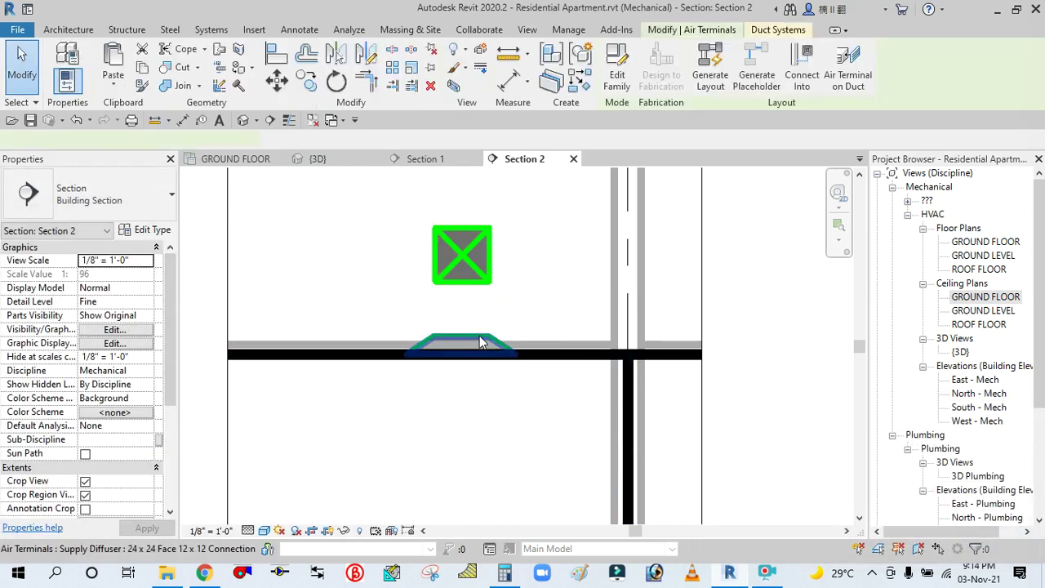
{"action": "left_click_drag", "start_coordinate": [461, 336], "coordinate": [464, 266]}
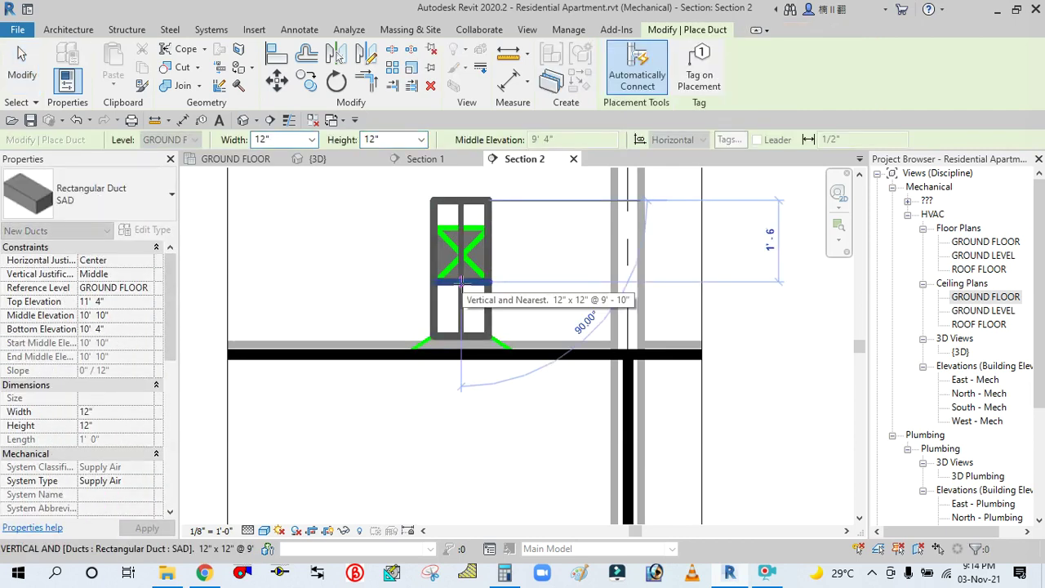
{"action": "key", "text": "Escape"}
{"action": "key", "text": "Escape"}
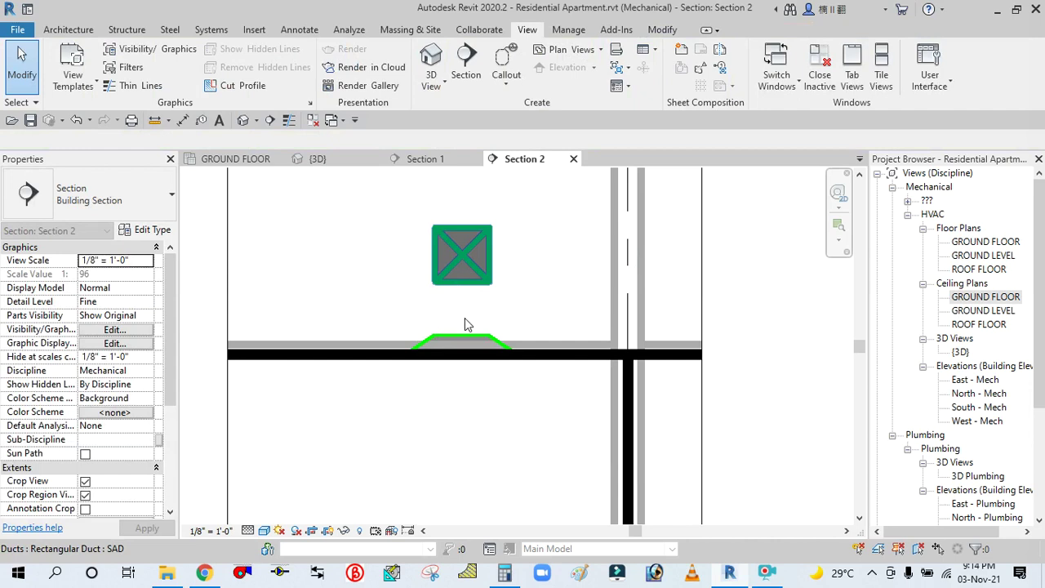
{"action": "left_click", "coordinate": [463, 254]}
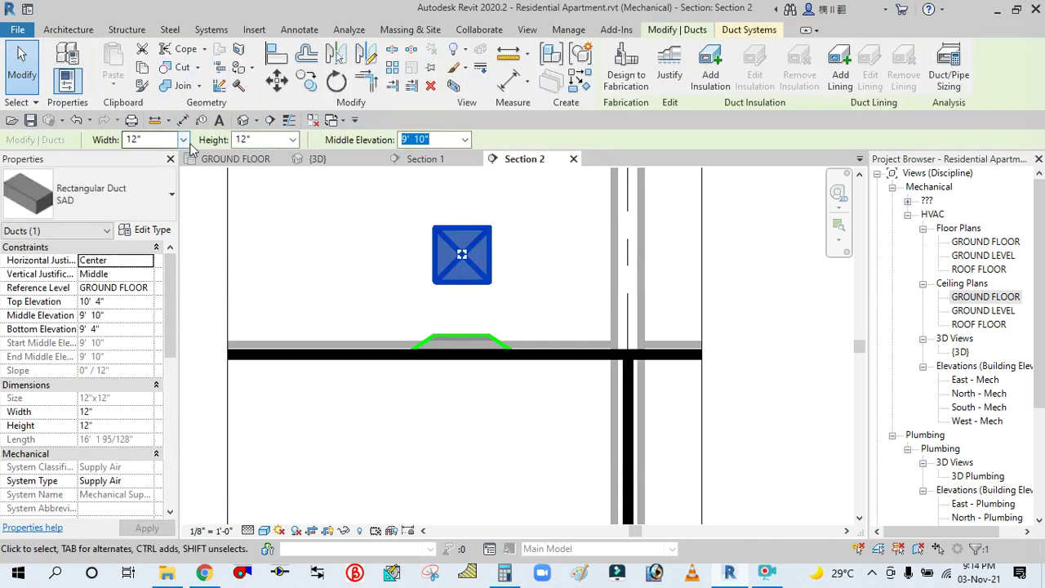
{"action": "left_click", "coordinate": [183, 140]}
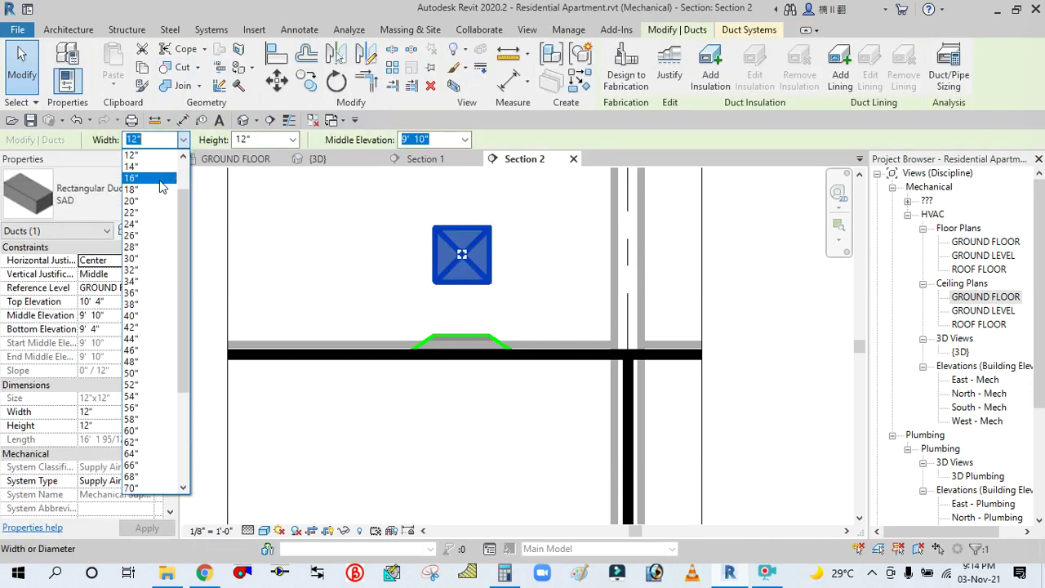
{"action": "left_click", "coordinate": [160, 179]}
{"action": "left_click", "coordinate": [427, 289]}
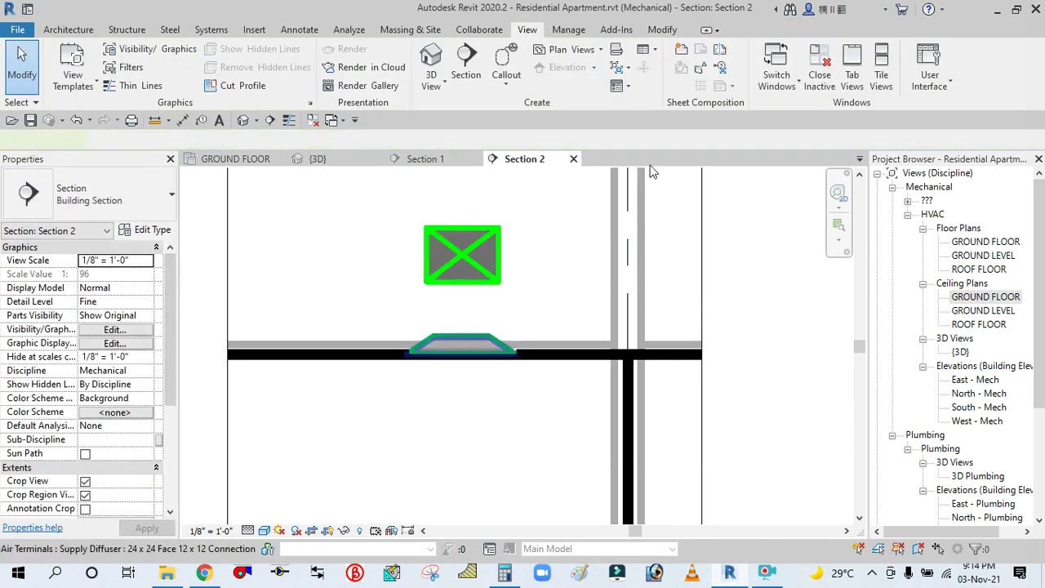
Step: Connect the 731 CFM diffuser into the duct above, then return to the GROUND FLOOR ceiling plan
{"action": "left_click", "coordinate": [462, 341]}
{"action": "left_click", "coordinate": [804, 78]}
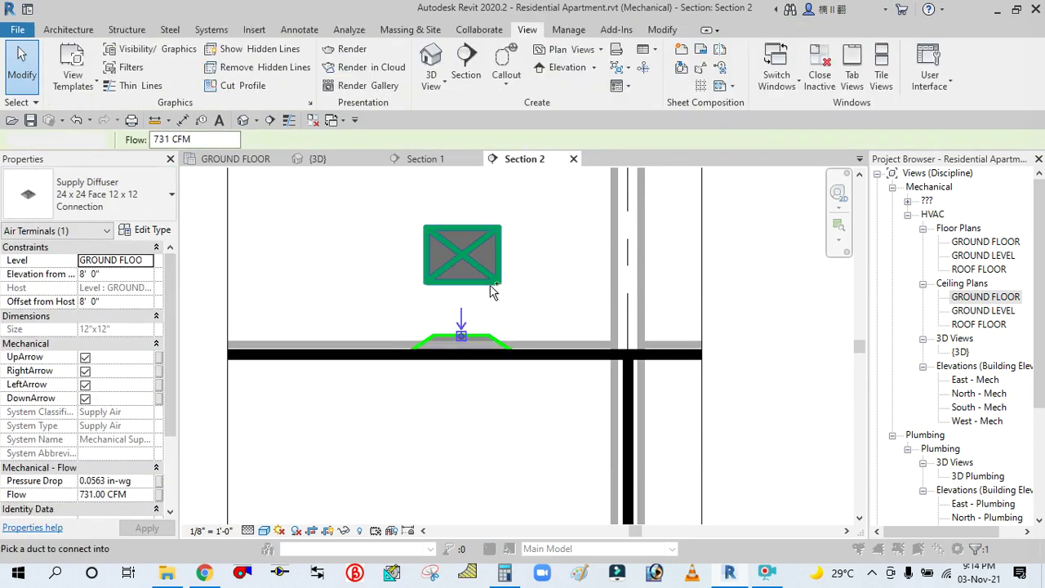
{"action": "left_click", "coordinate": [491, 292]}
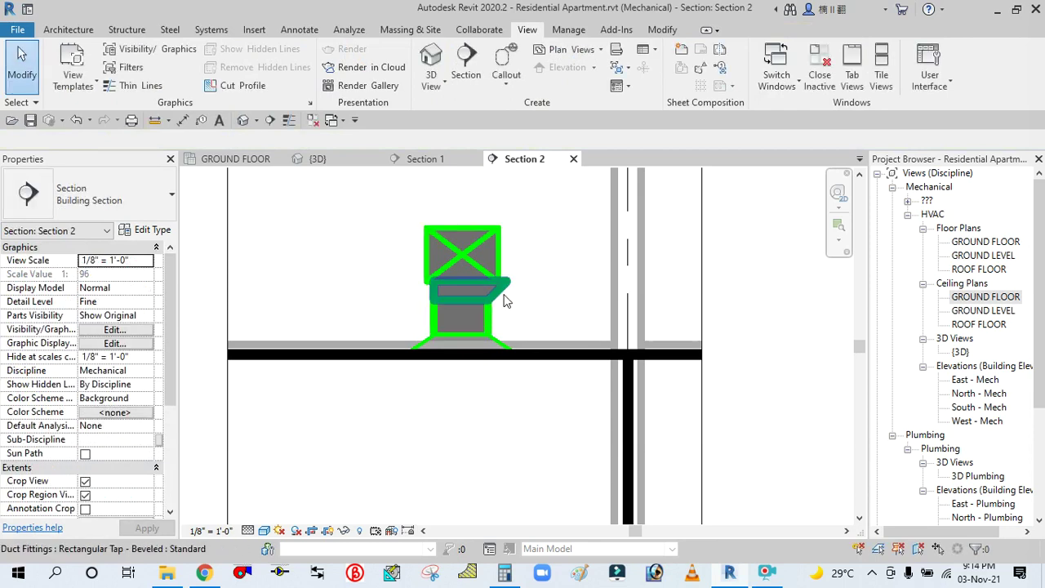
{"action": "left_click", "coordinate": [535, 308]}
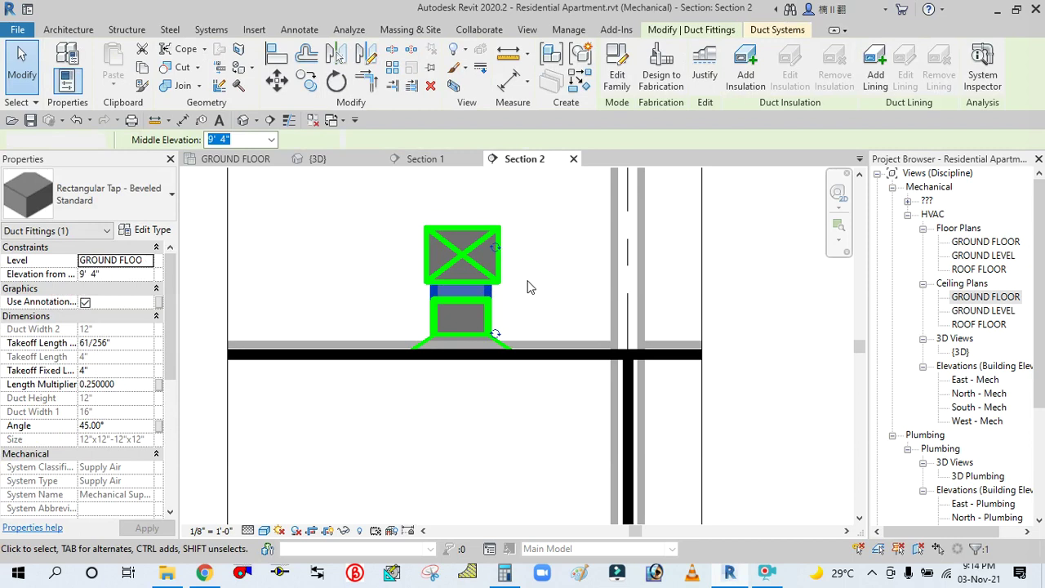
{"action": "left_click", "coordinate": [788, 273]}
{"action": "double_click", "coordinate": [964, 298]}
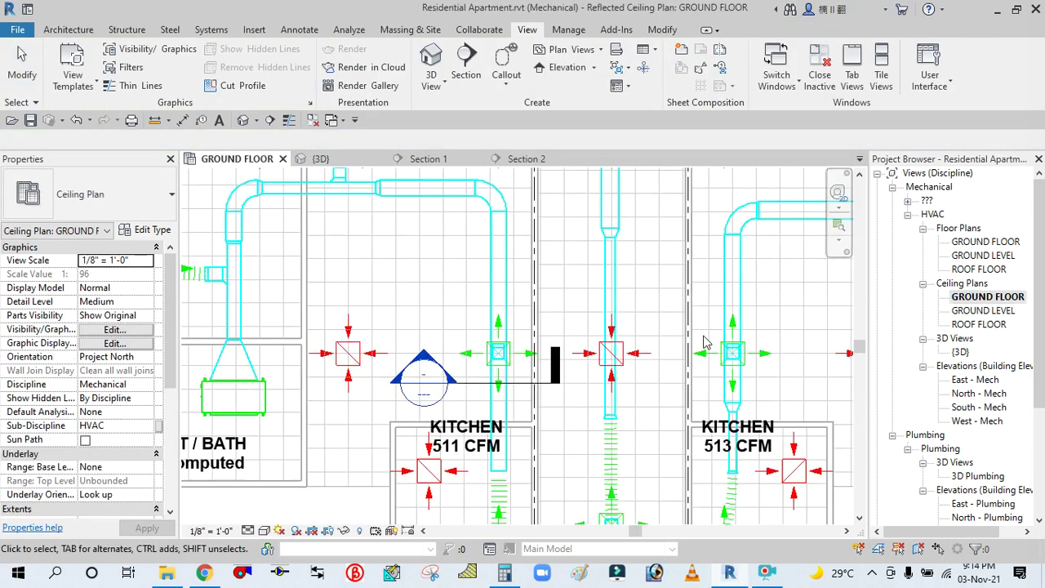
Step: Select the left fan coil's entire duct network, auto-size it and dismiss the tap warning
{"action": "scroll", "coordinate": [528, 373], "scroll_direction": "up", "scroll_amount": 5}
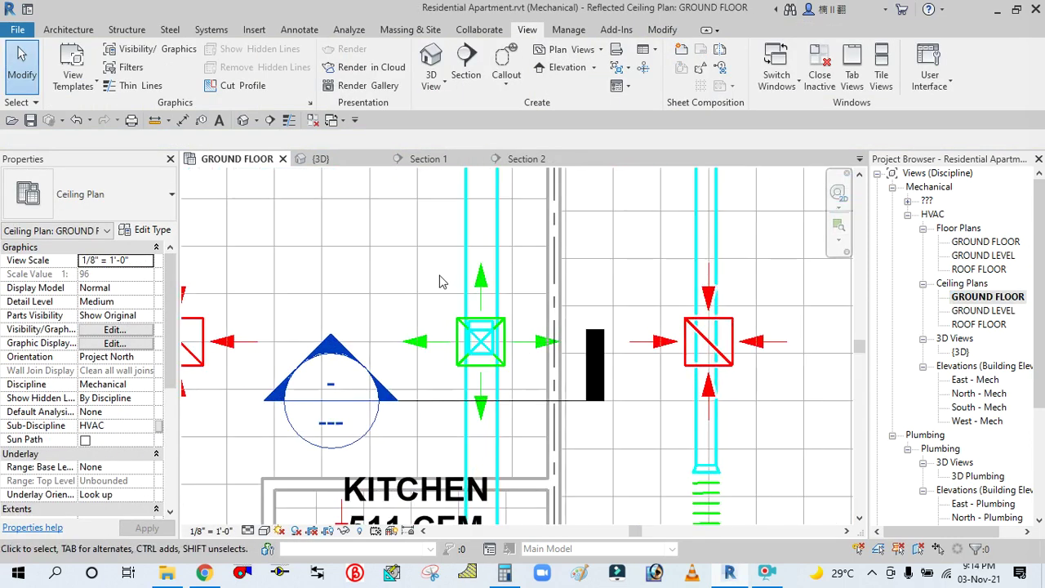
{"action": "scroll", "coordinate": [489, 341], "scroll_direction": "up", "scroll_amount": 3}
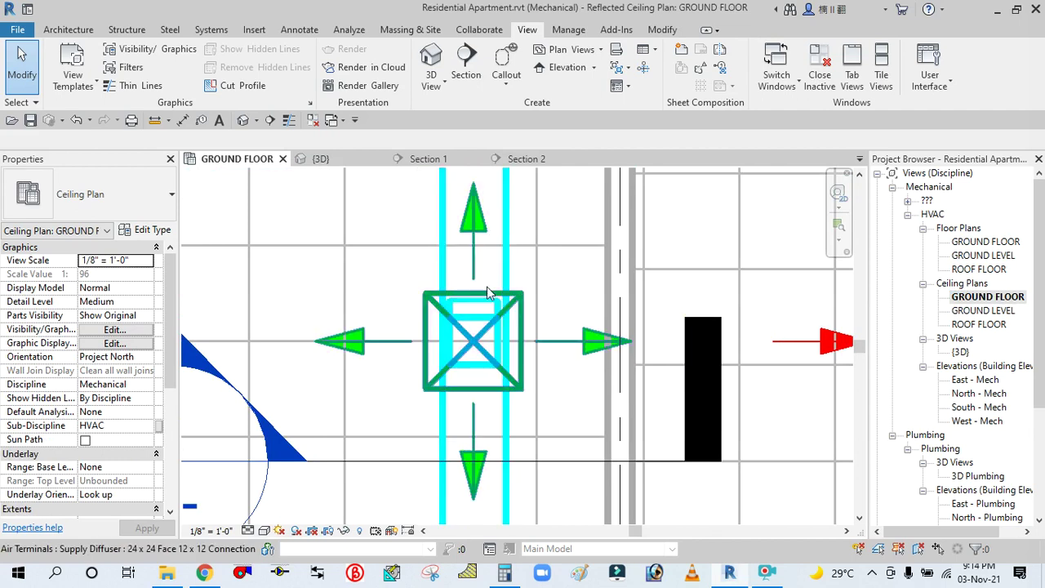
{"action": "scroll", "coordinate": [520, 335], "scroll_direction": "down", "scroll_amount": 5}
{"action": "scroll", "coordinate": [520, 334], "scroll_direction": "down", "scroll_amount": 4}
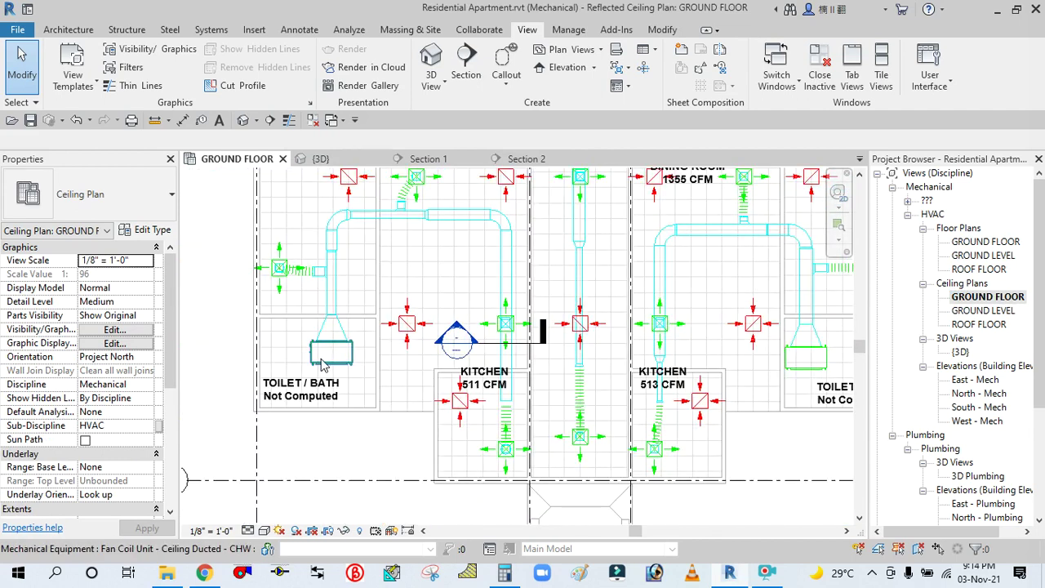
{"action": "key", "text": "Tab"}
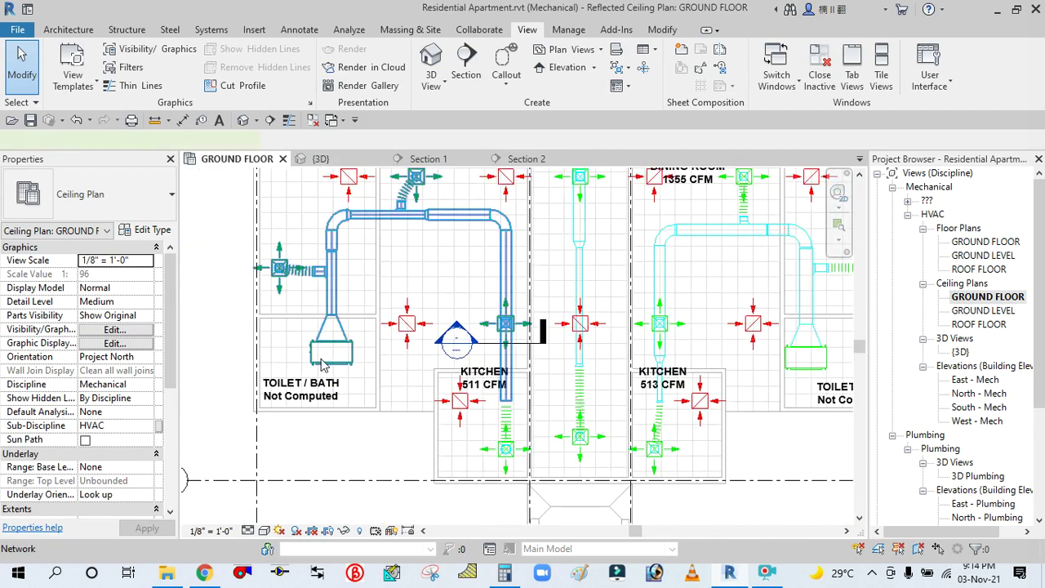
{"action": "left_click", "coordinate": [324, 365]}
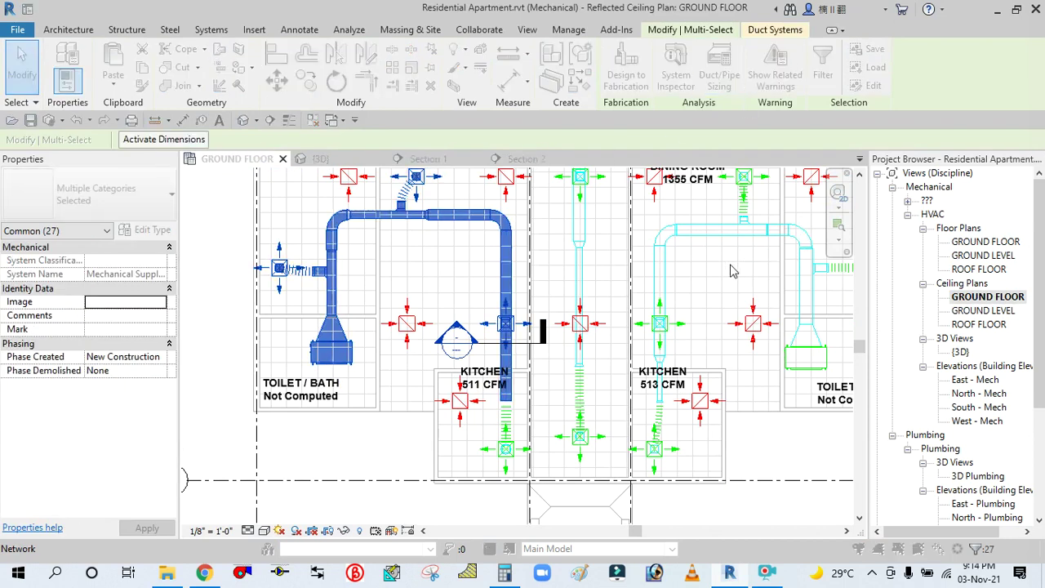
{"action": "left_click", "coordinate": [673, 397]}
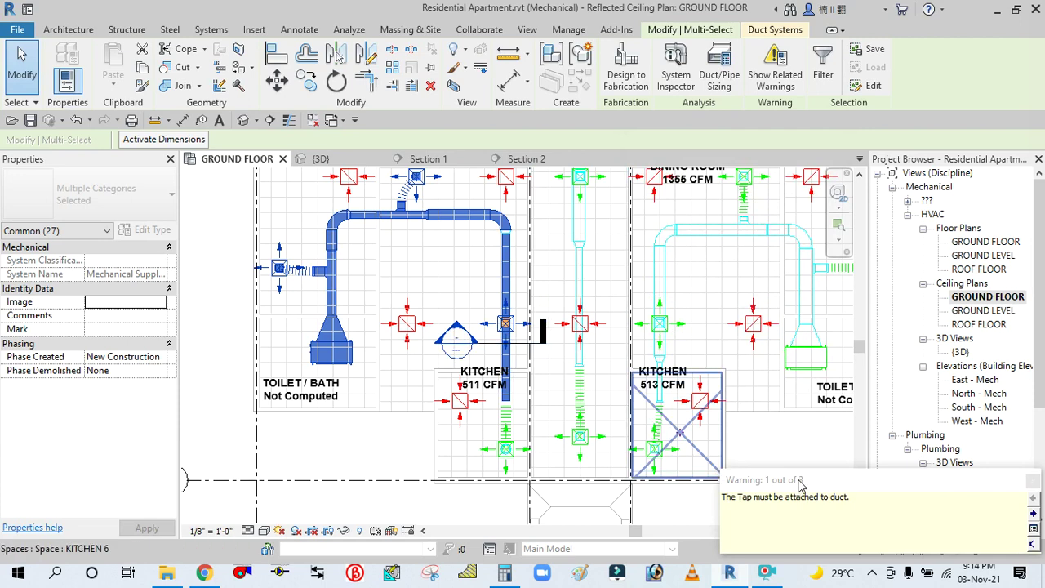
{"action": "left_click", "coordinate": [1033, 480]}
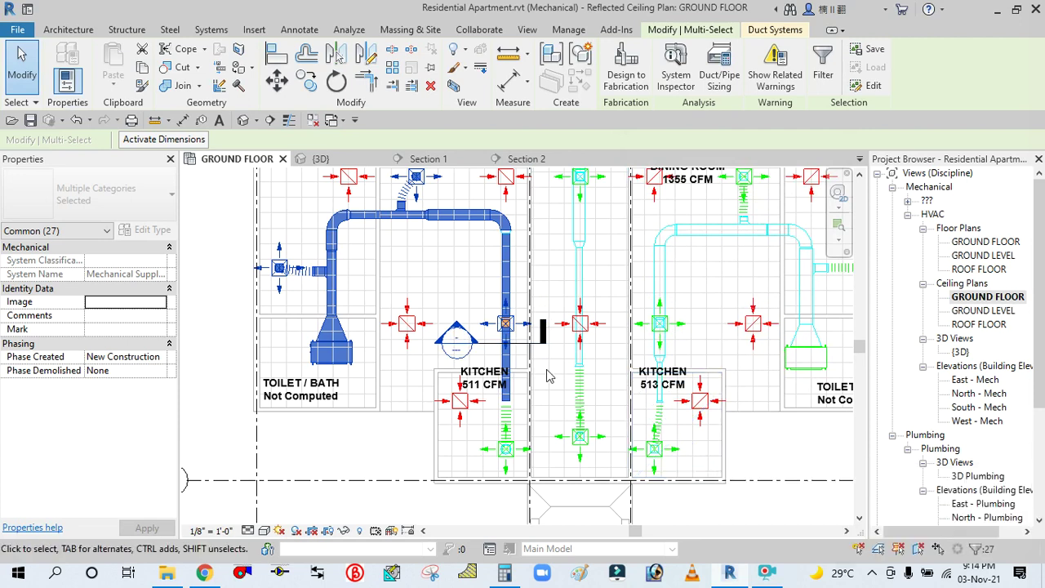
{"action": "left_click", "coordinate": [237, 360]}
Step: Review the sized network on the plan and switch to the default {3D} view
{"action": "scroll", "coordinate": [237, 343], "scroll_direction": "up", "scroll_amount": 3}
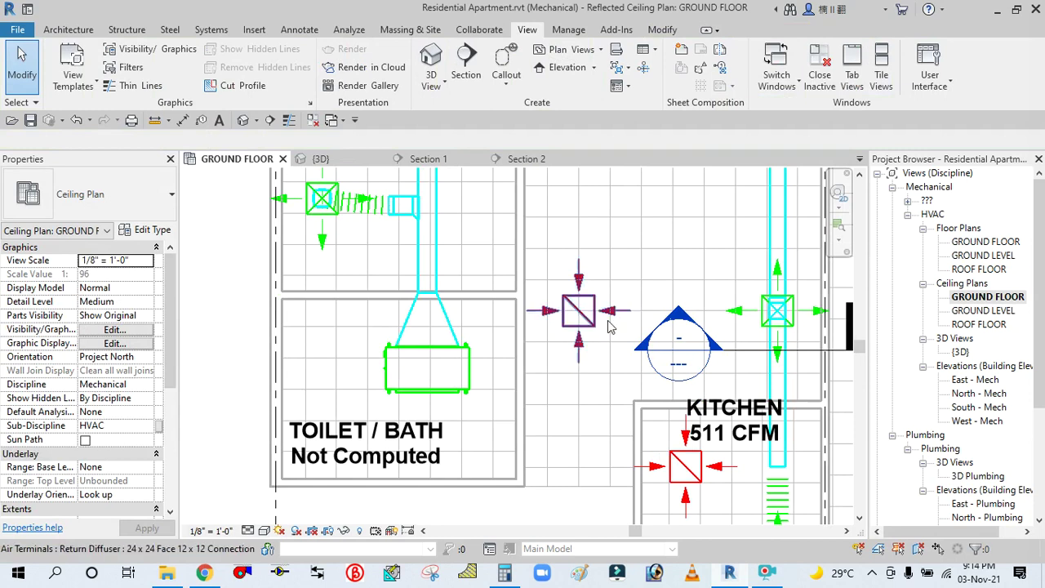
{"action": "scroll", "coordinate": [780, 306], "scroll_direction": "up", "scroll_amount": 6}
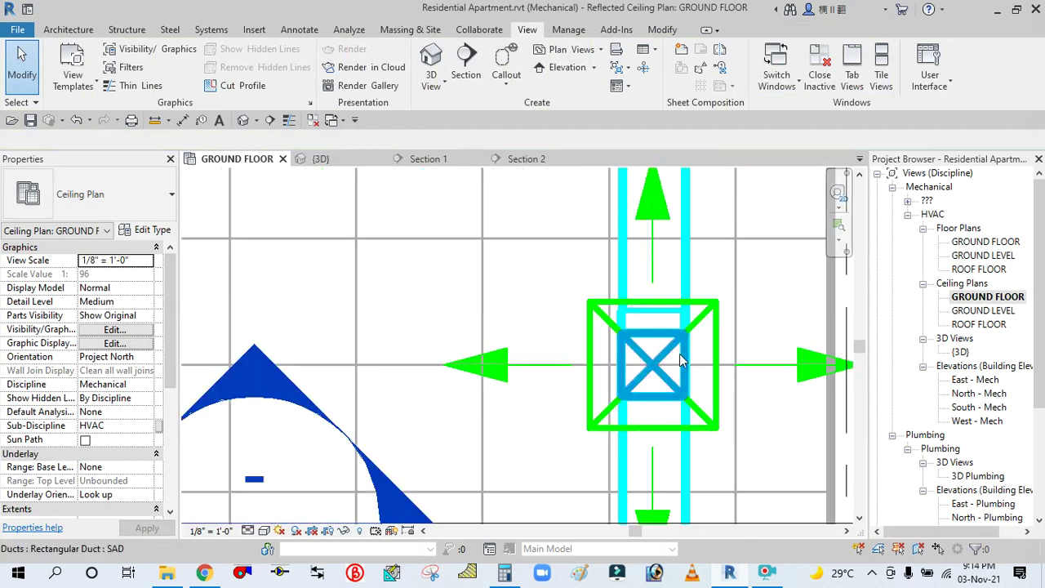
{"action": "scroll", "coordinate": [573, 270], "scroll_direction": "down", "scroll_amount": 3}
{"action": "scroll", "coordinate": [573, 271], "scroll_direction": "down", "scroll_amount": 5}
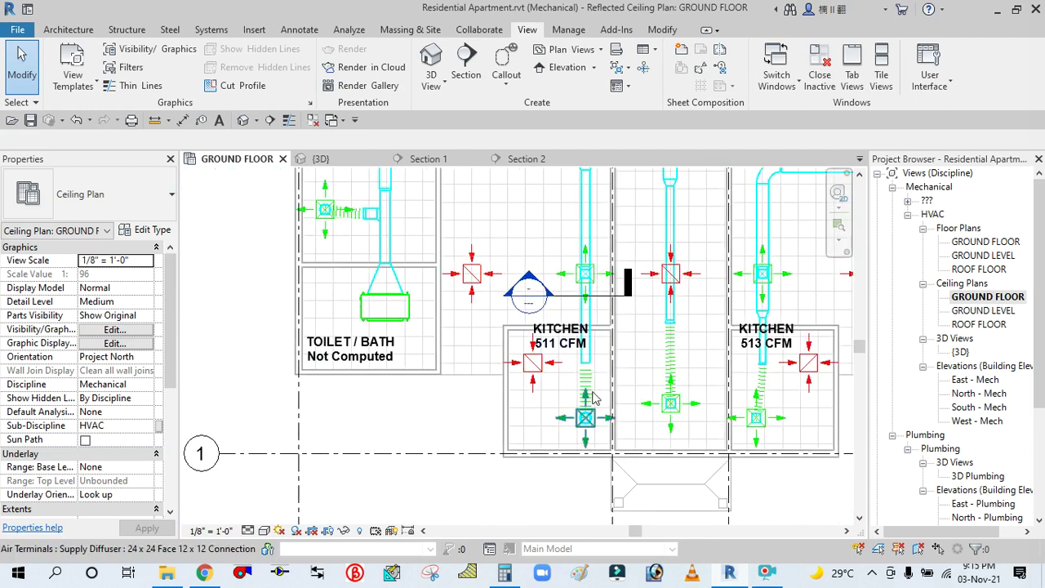
{"action": "scroll", "coordinate": [586, 412], "scroll_direction": "up", "scroll_amount": 2}
{"action": "scroll", "coordinate": [543, 402], "scroll_direction": "down", "scroll_amount": 3}
{"action": "scroll", "coordinate": [543, 402], "scroll_direction": "down", "scroll_amount": 2}
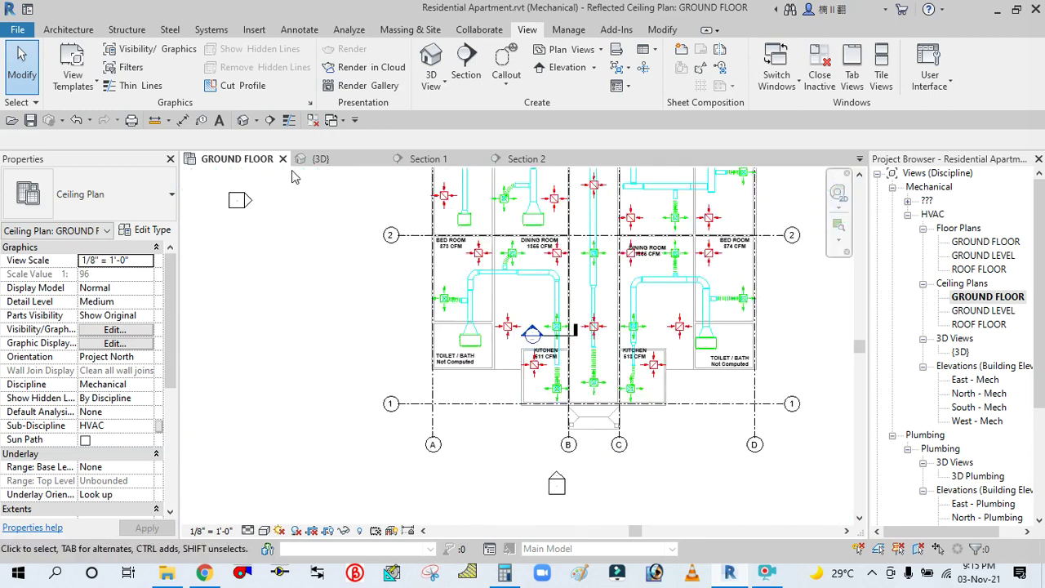
{"action": "left_click", "coordinate": [242, 120]}
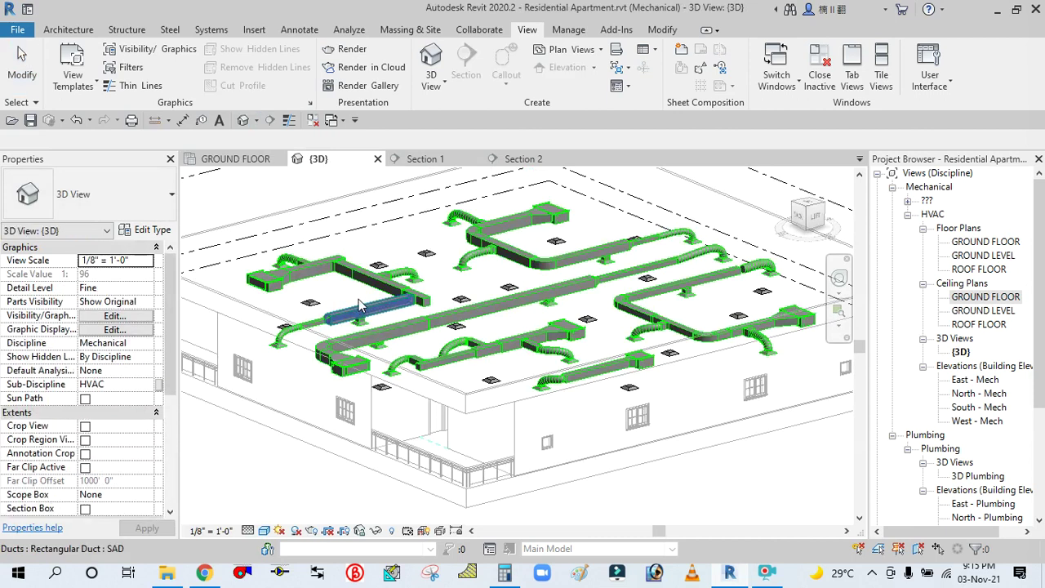
{"action": "scroll", "coordinate": [355, 299], "scroll_direction": "up", "scroll_amount": 5}
{"action": "scroll", "coordinate": [356, 298], "scroll_direction": "down", "scroll_amount": 2}
{"action": "scroll", "coordinate": [482, 327], "scroll_direction": "down", "scroll_amount": 3}
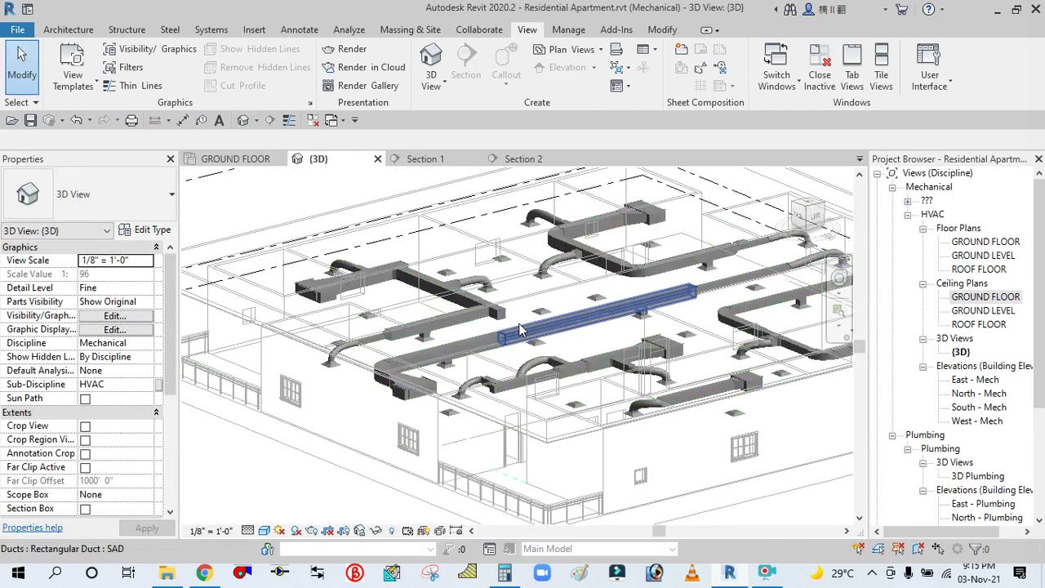
{"action": "scroll", "coordinate": [474, 341], "scroll_direction": "up", "scroll_amount": 3}
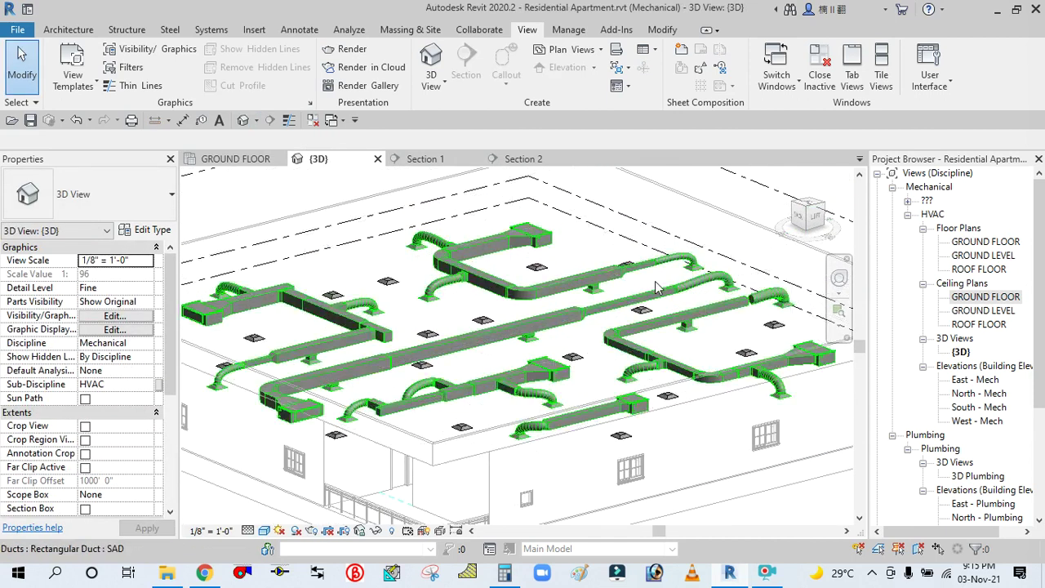
{"action": "scroll", "coordinate": [476, 278], "scroll_direction": "down", "scroll_amount": 3}
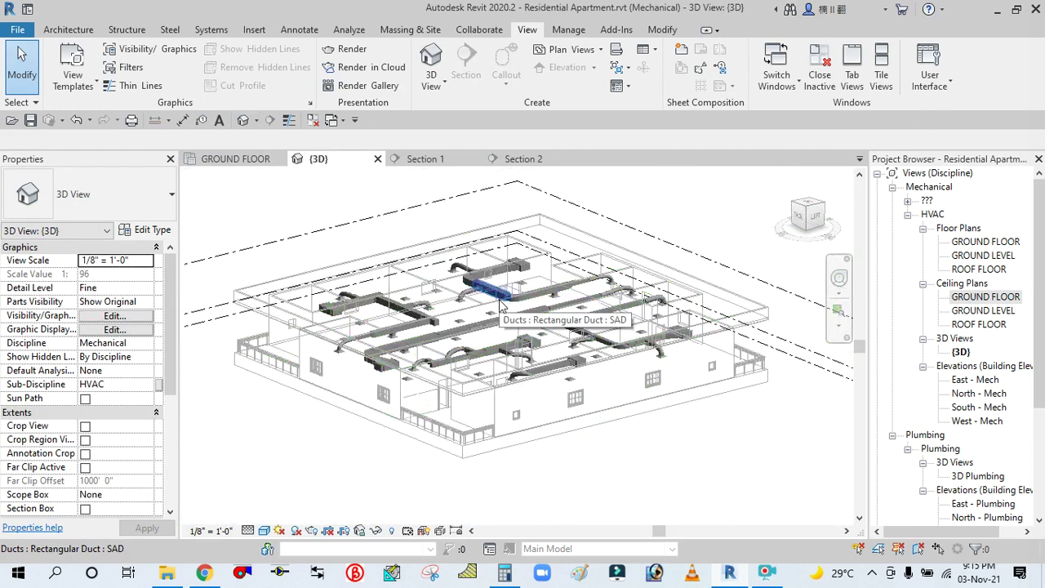
{"action": "scroll", "coordinate": [482, 327], "scroll_direction": "up", "scroll_amount": 1}
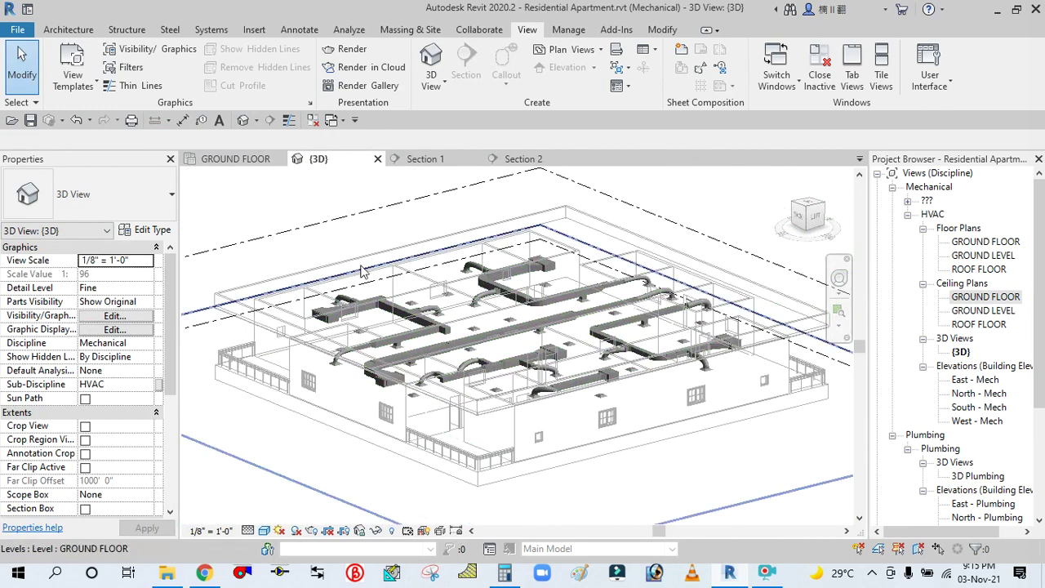
{"action": "key", "text": "z"}
{"action": "key", "text": "f"}
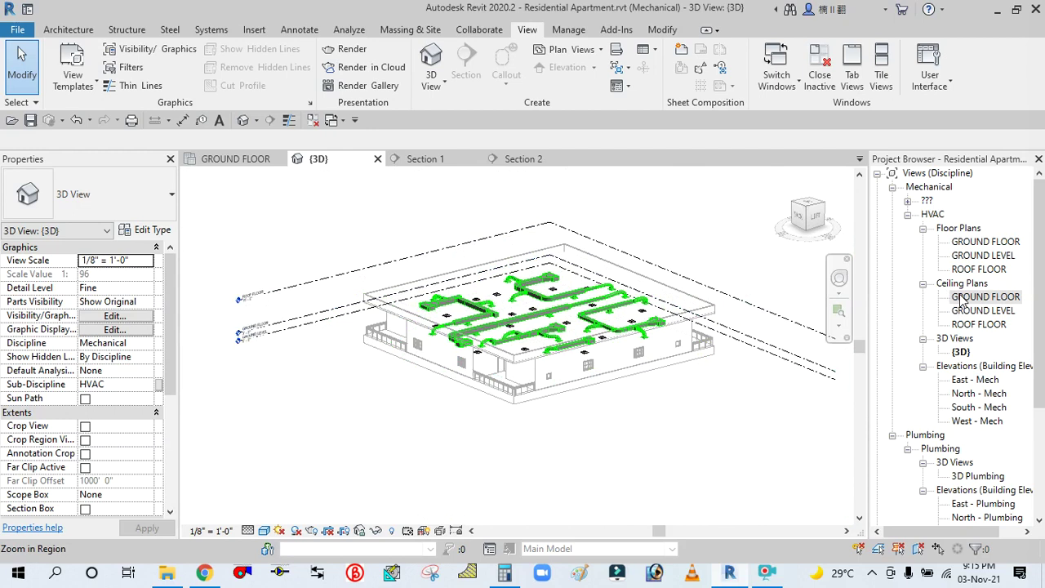
{"action": "double_click", "coordinate": [972, 297]}
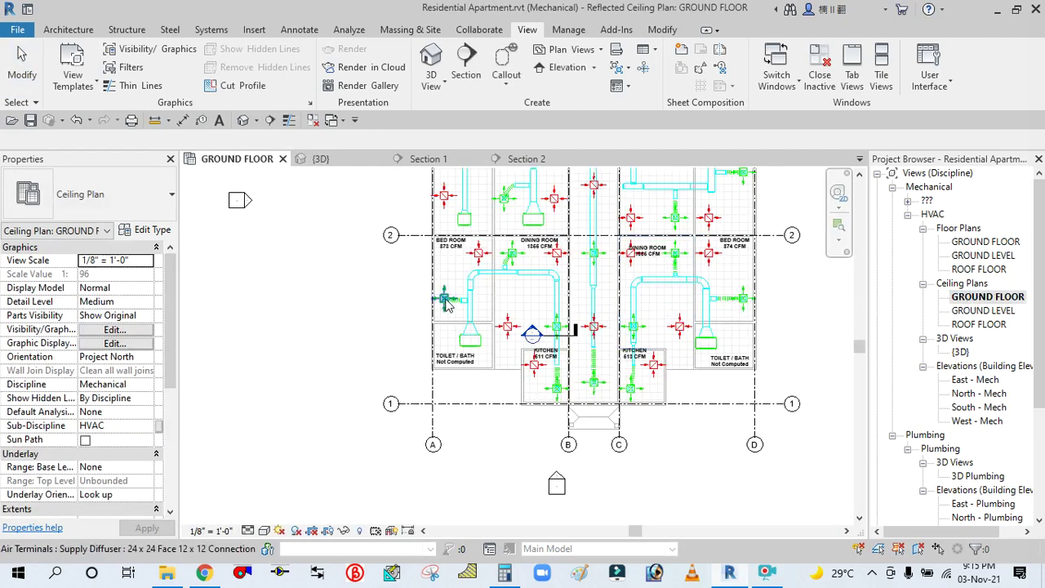
Step: With the whole ground-floor ceiling plan in view, open the Tag All Not Tagged dialog
{"action": "scroll", "coordinate": [369, 290], "scroll_direction": "down", "scroll_amount": 1}
{"action": "middle_click_drag", "start_coordinate": [369, 291], "coordinate": [313, 395]}
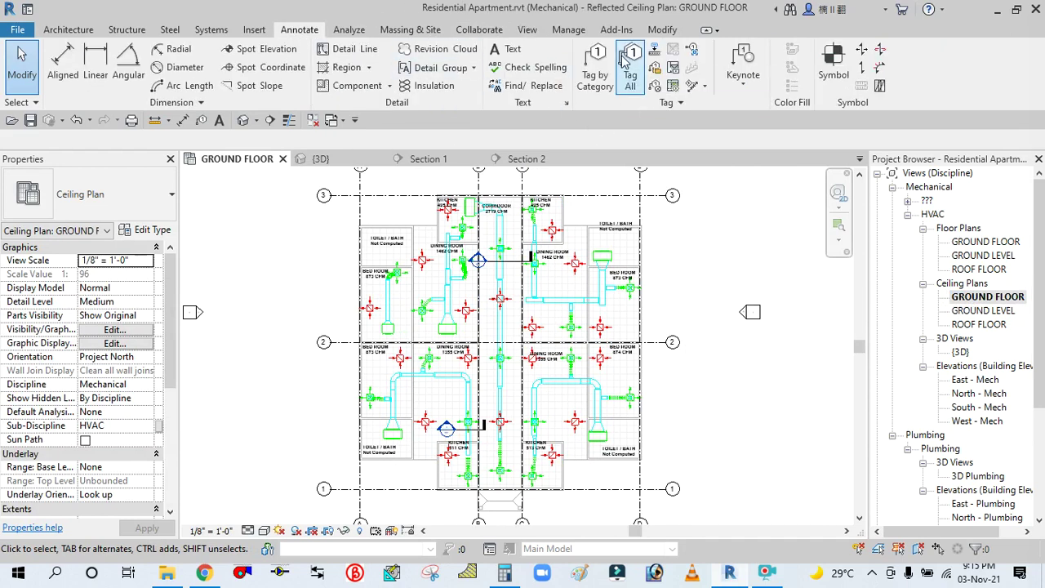
{"action": "left_click", "coordinate": [625, 58]}
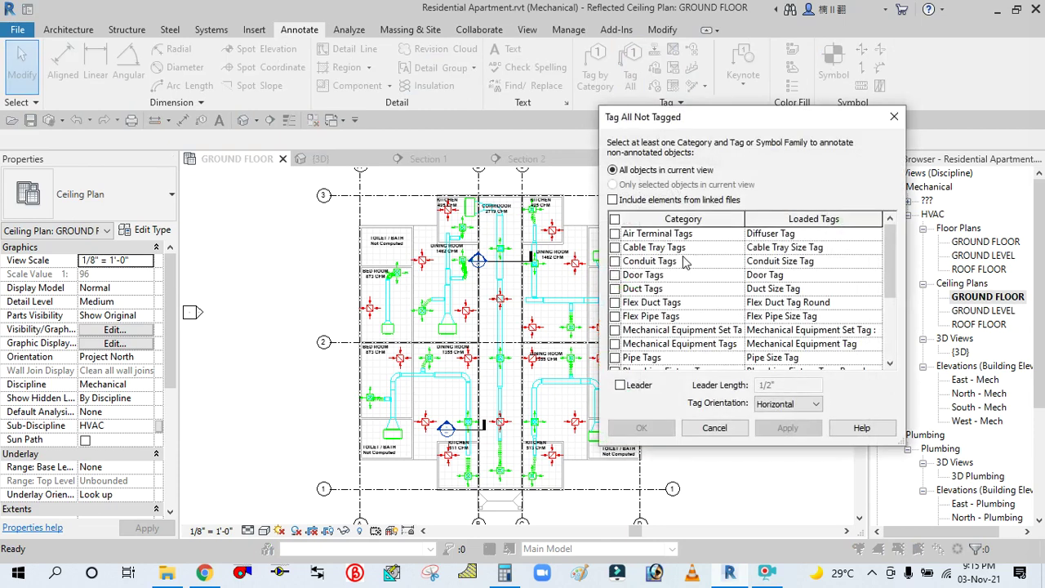
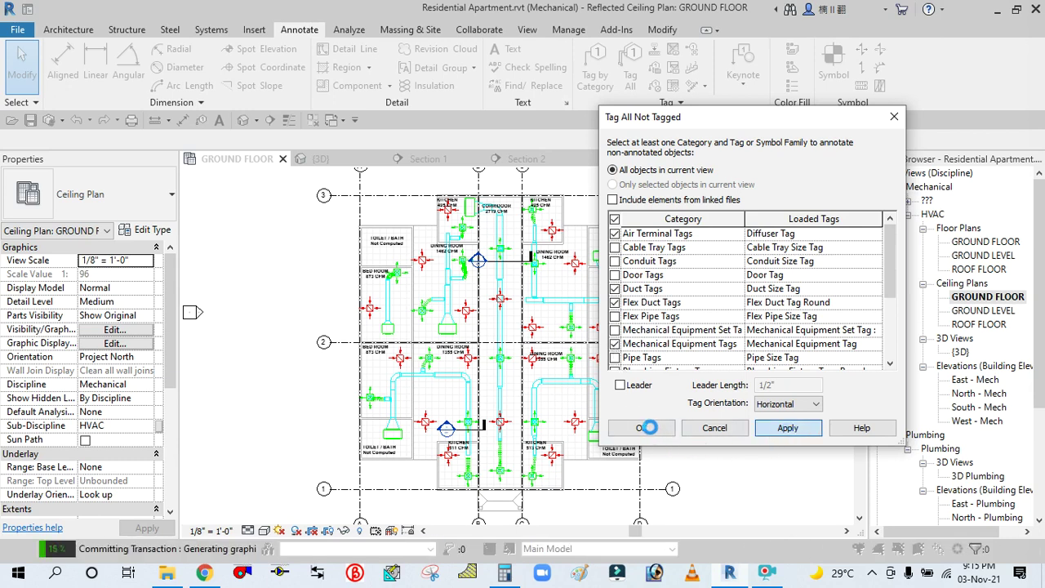
Step: Tag all untagged air terminals, ducts, spaces and equipment in the ground floor ceiling plan
{"action": "left_click", "coordinate": [645, 428]}
{"action": "scroll", "coordinate": [559, 457], "scroll_direction": "up", "scroll_amount": 3}
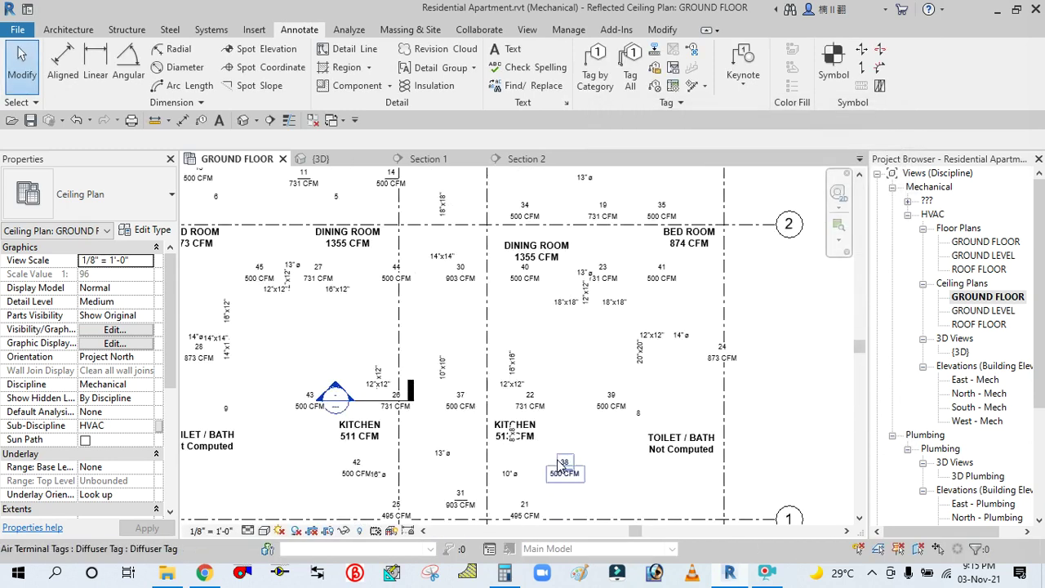
{"action": "scroll", "coordinate": [574, 319], "scroll_direction": "up", "scroll_amount": 2}
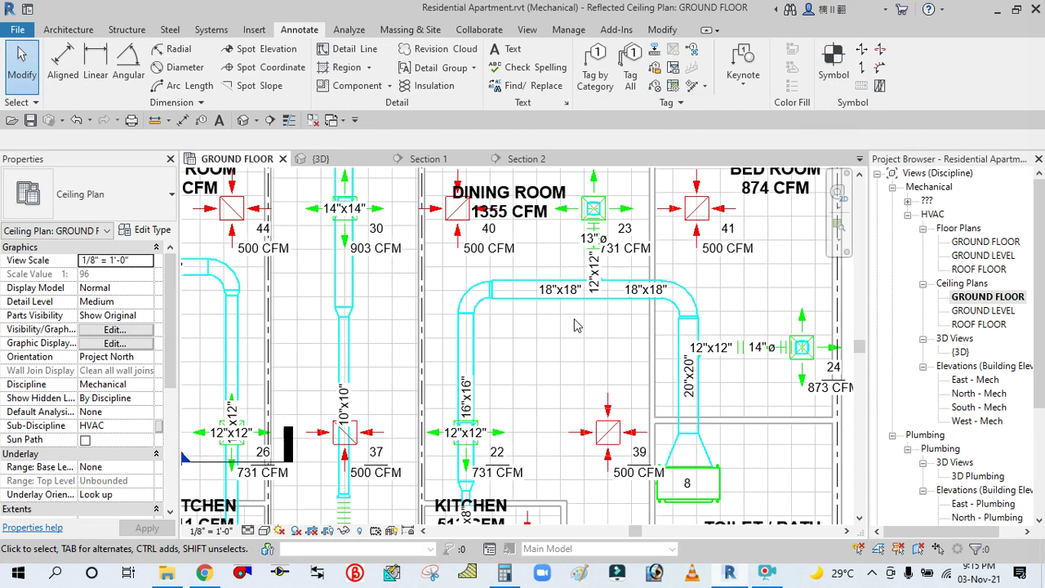
{"action": "scroll", "coordinate": [675, 288], "scroll_direction": "down", "scroll_amount": 2}
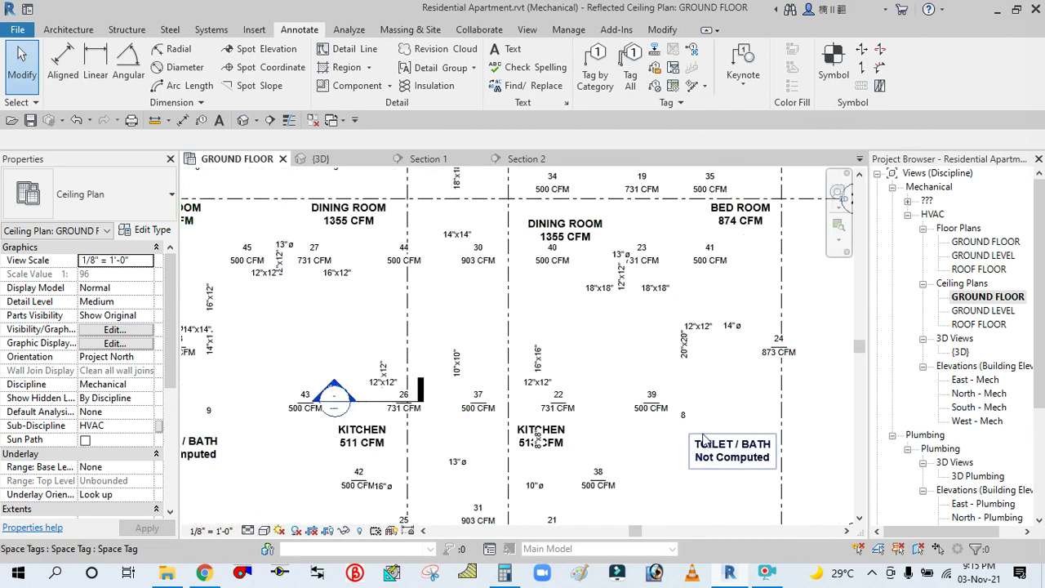
{"action": "scroll", "coordinate": [719, 414], "scroll_direction": "up", "scroll_amount": 3}
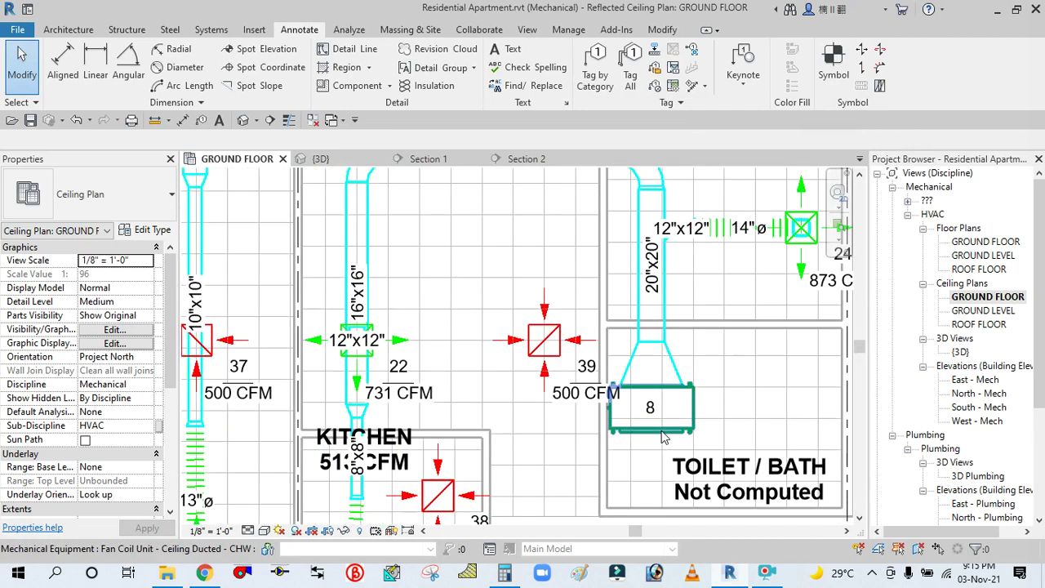
Step: Inspect the new tags, checking fan coil unit 8 and the upper kitchens near grid line 3
{"action": "left_click", "coordinate": [663, 436]}
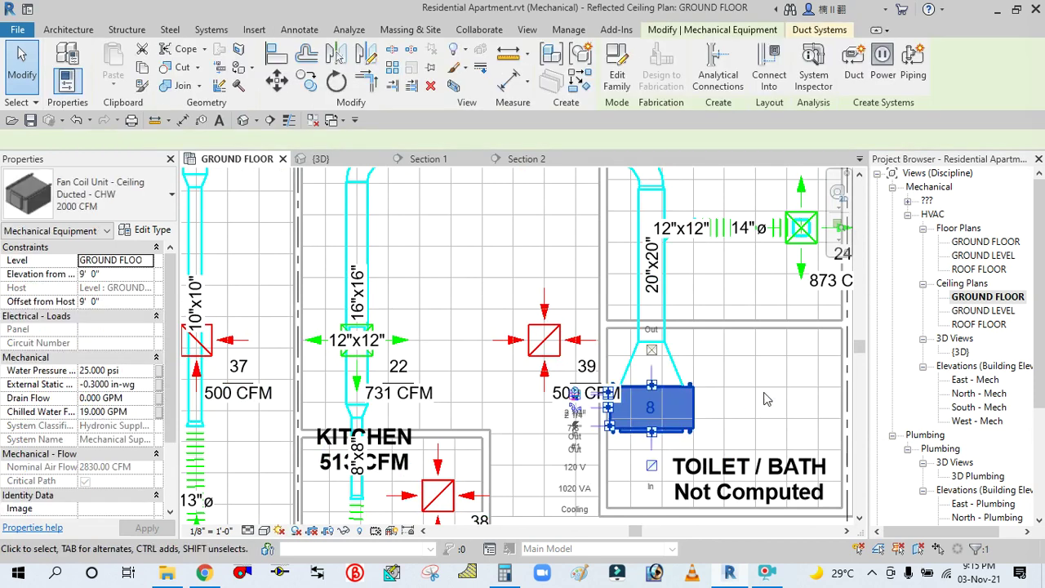
{"action": "scroll", "coordinate": [699, 379], "scroll_direction": "down", "scroll_amount": 1}
{"action": "scroll", "coordinate": [699, 379], "scroll_direction": "down", "scroll_amount": 4}
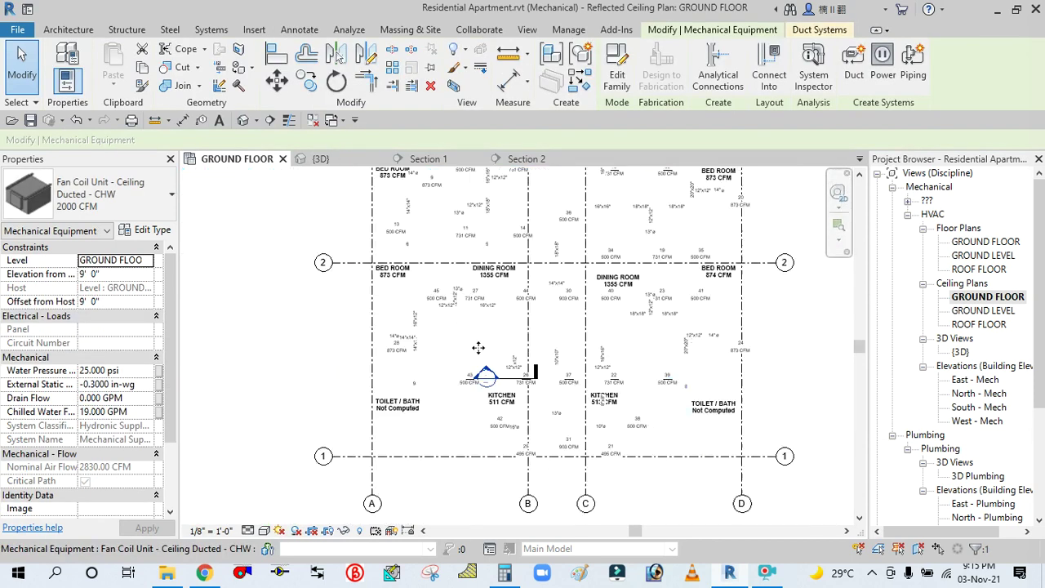
{"action": "left_click", "coordinate": [255, 331]}
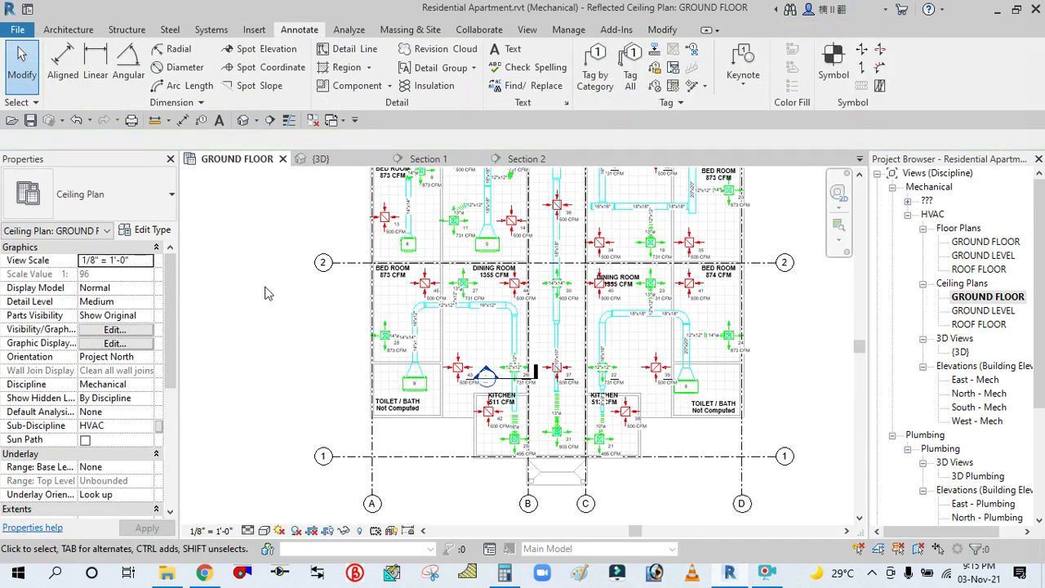
{"action": "middle_click_drag", "start_coordinate": [255, 231], "coordinate": [273, 326]}
{"action": "scroll", "coordinate": [523, 269], "scroll_direction": "up", "scroll_amount": 3}
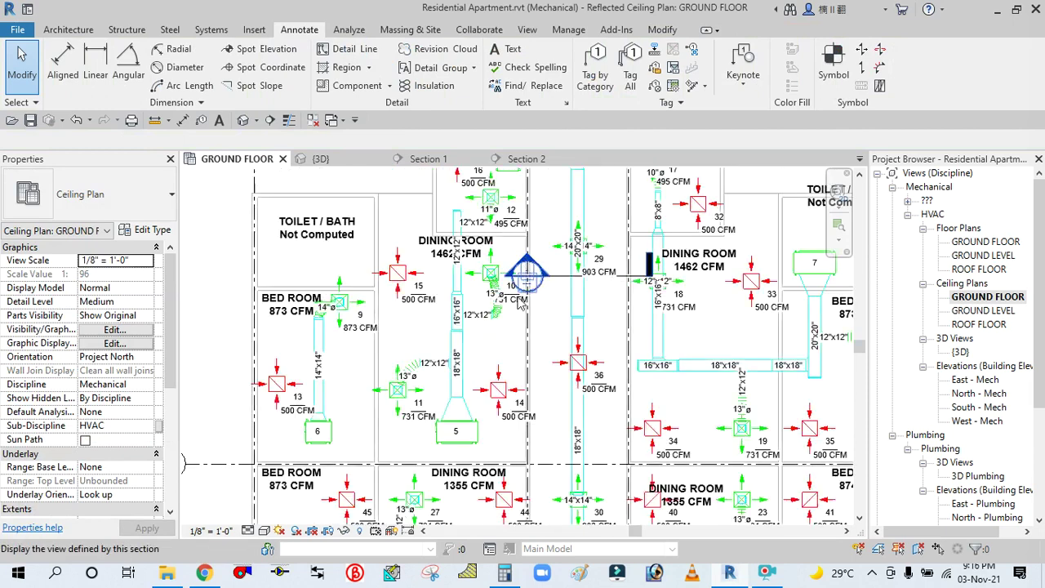
{"action": "scroll", "coordinate": [372, 435], "scroll_direction": "down", "scroll_amount": 2}
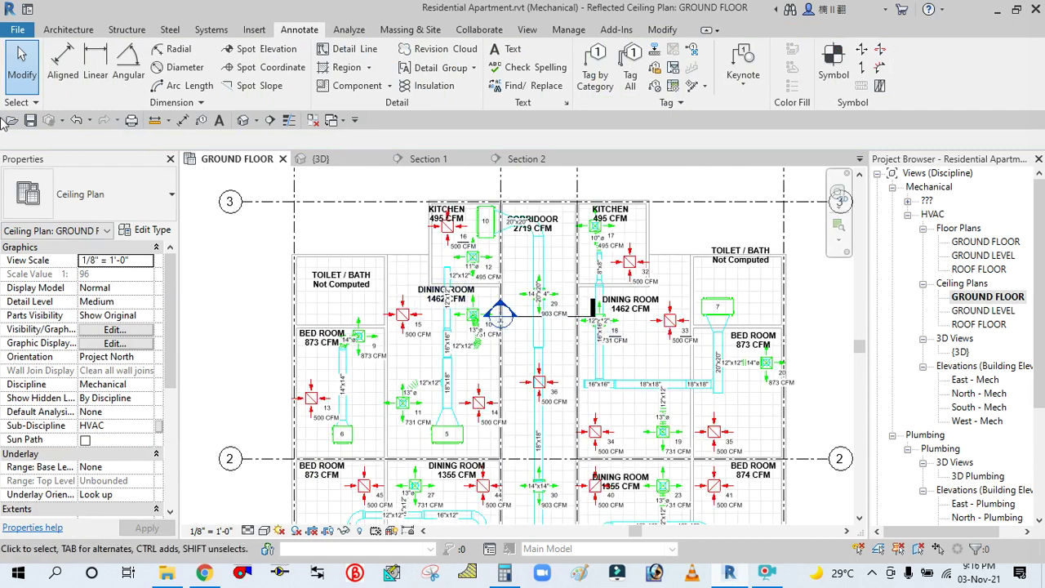
{"action": "scroll", "coordinate": [488, 329], "scroll_direction": "down", "scroll_amount": 1}
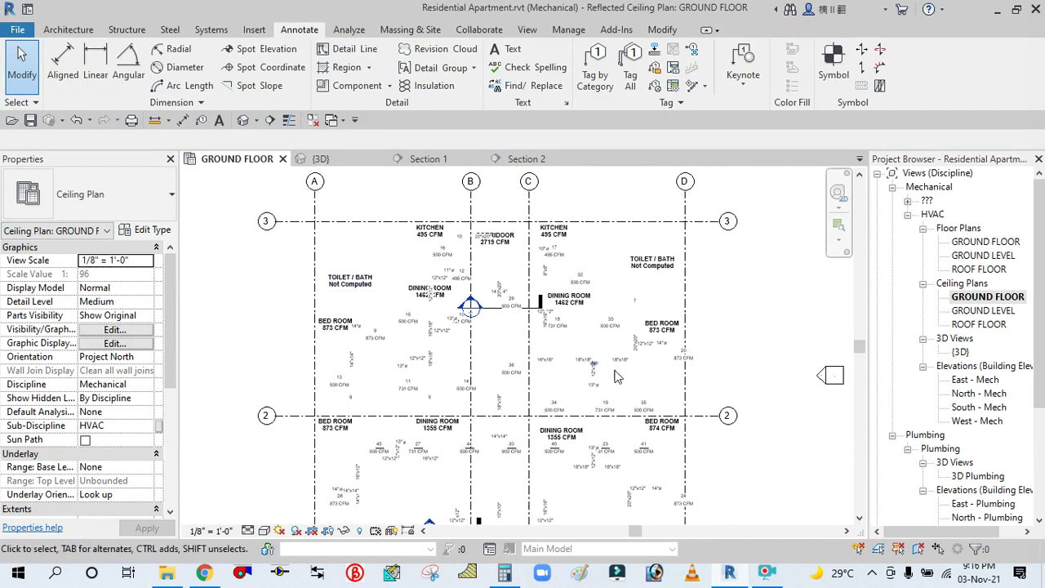
{"action": "scroll", "coordinate": [686, 502], "scroll_direction": "up", "scroll_amount": 2}
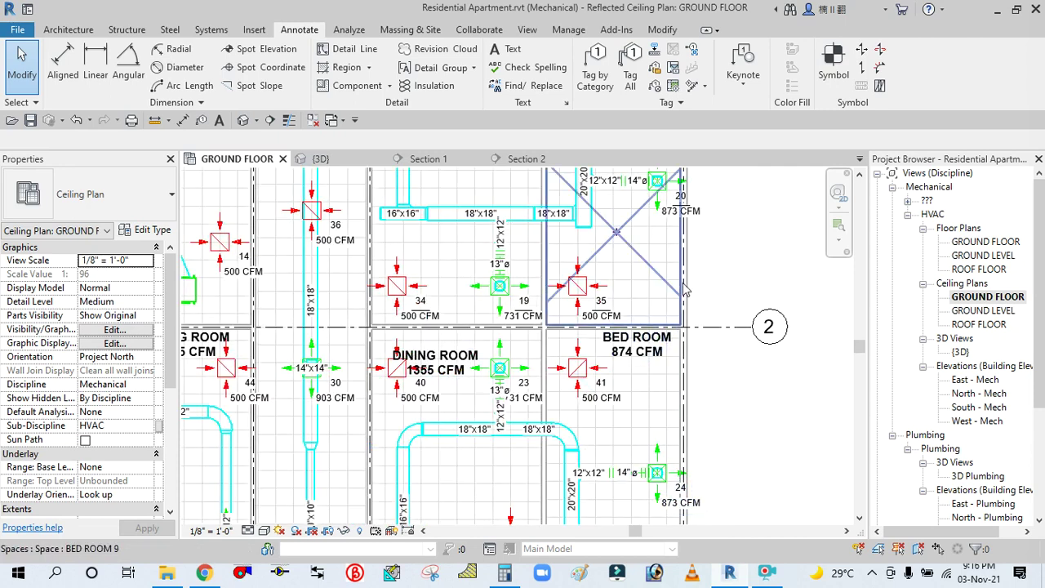
{"action": "scroll", "coordinate": [684, 289], "scroll_direction": "down", "scroll_amount": 3}
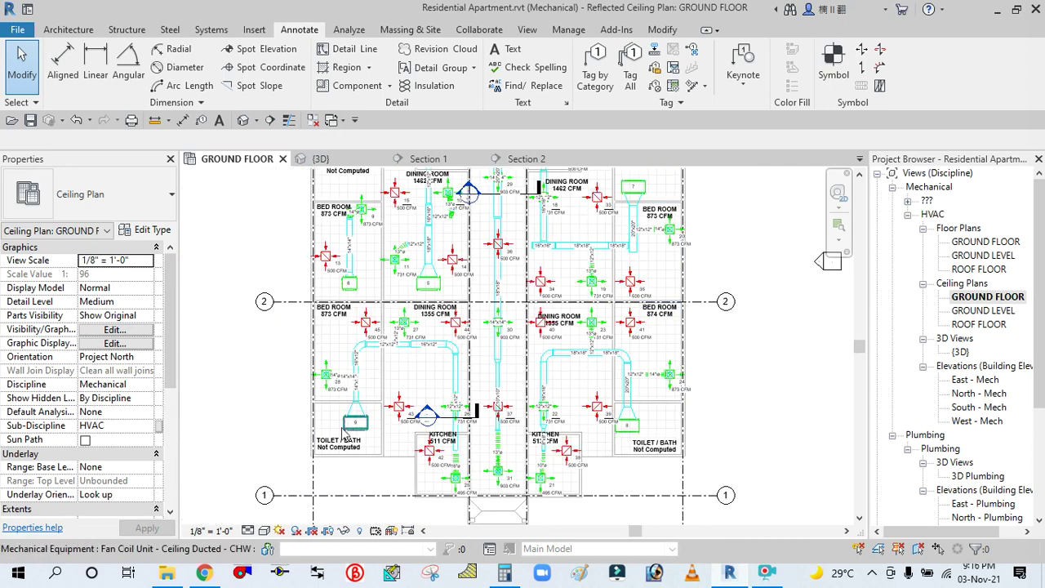
{"action": "scroll", "coordinate": [348, 424], "scroll_direction": "up", "scroll_amount": 3}
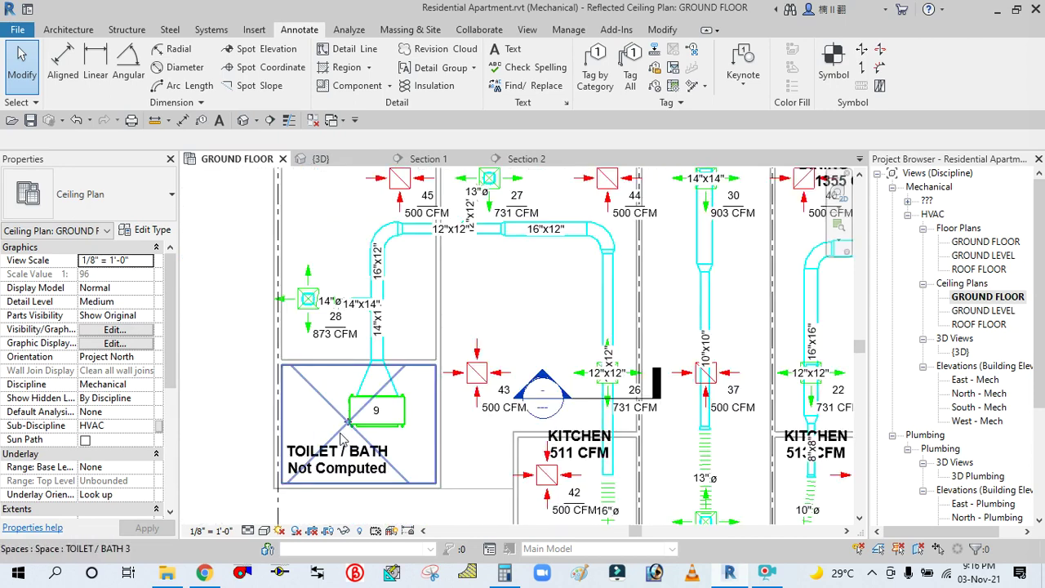
Step: Mark the toilet/bath fan coil unit 9 as fcu-1 and unit 6 as fcu-2
{"action": "left_click", "coordinate": [389, 457]}
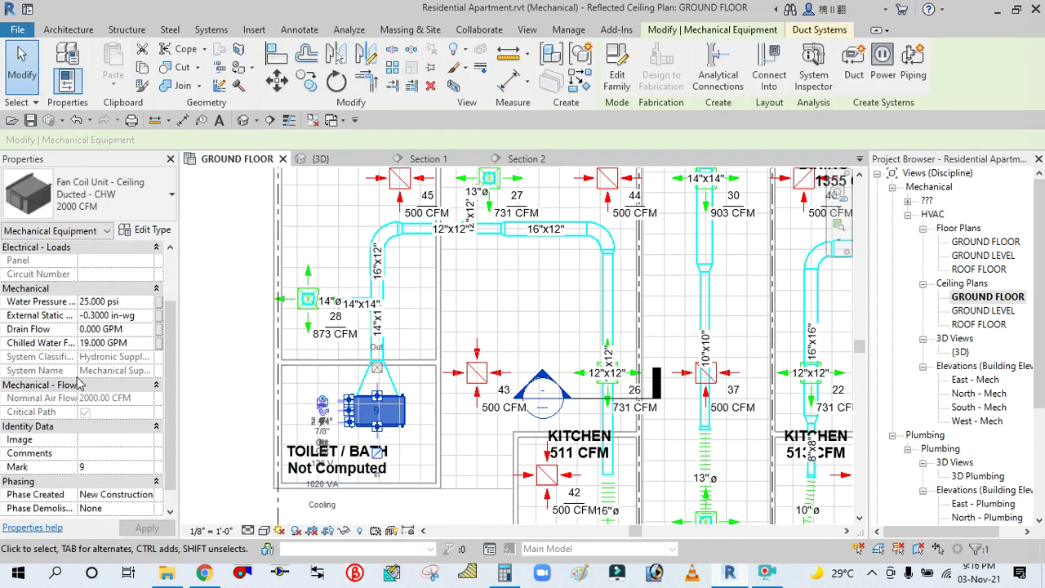
{"action": "left_click", "coordinate": [96, 467]}
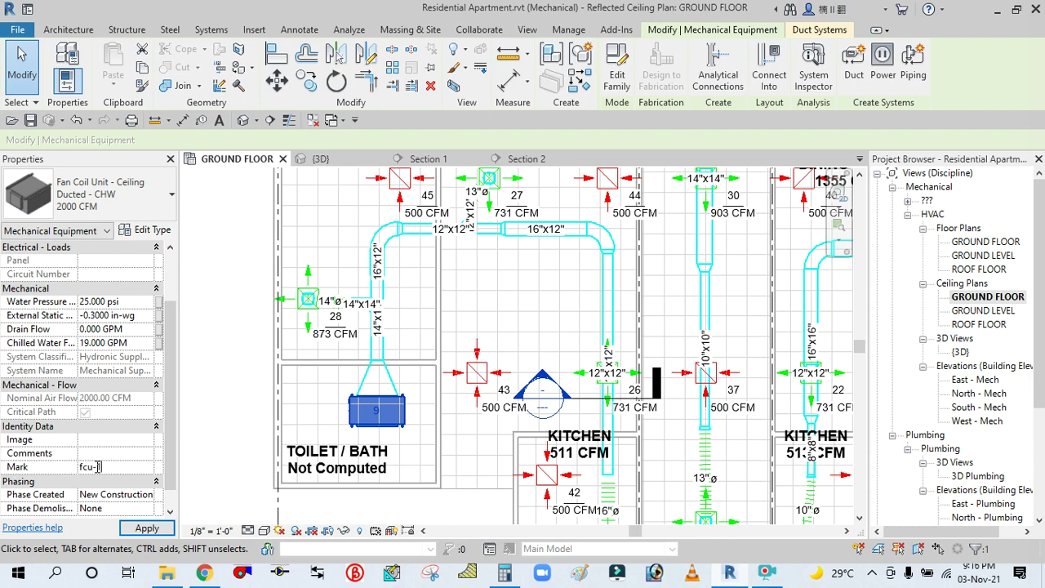
{"action": "type", "text": "fcu-1"}
{"action": "left_click", "coordinate": [249, 366]}
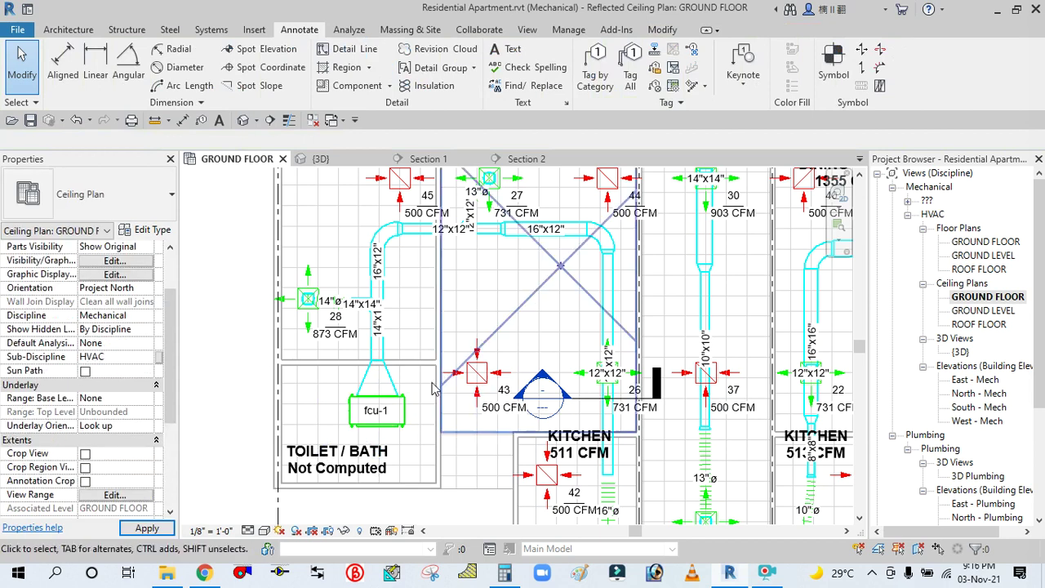
{"action": "scroll", "coordinate": [432, 390], "scroll_direction": "down", "scroll_amount": 4}
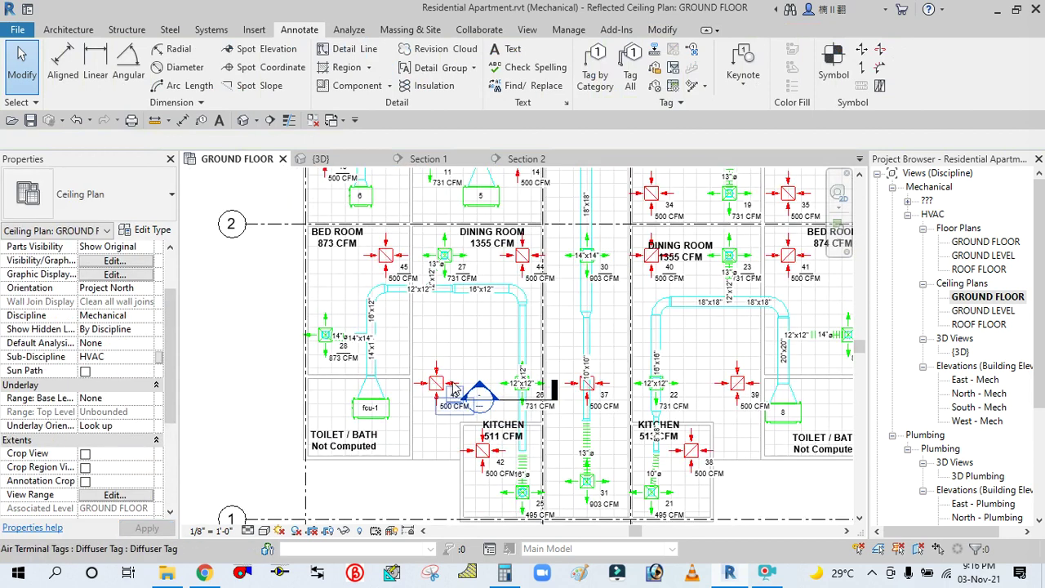
{"action": "scroll", "coordinate": [490, 510], "scroll_direction": "down", "scroll_amount": 2}
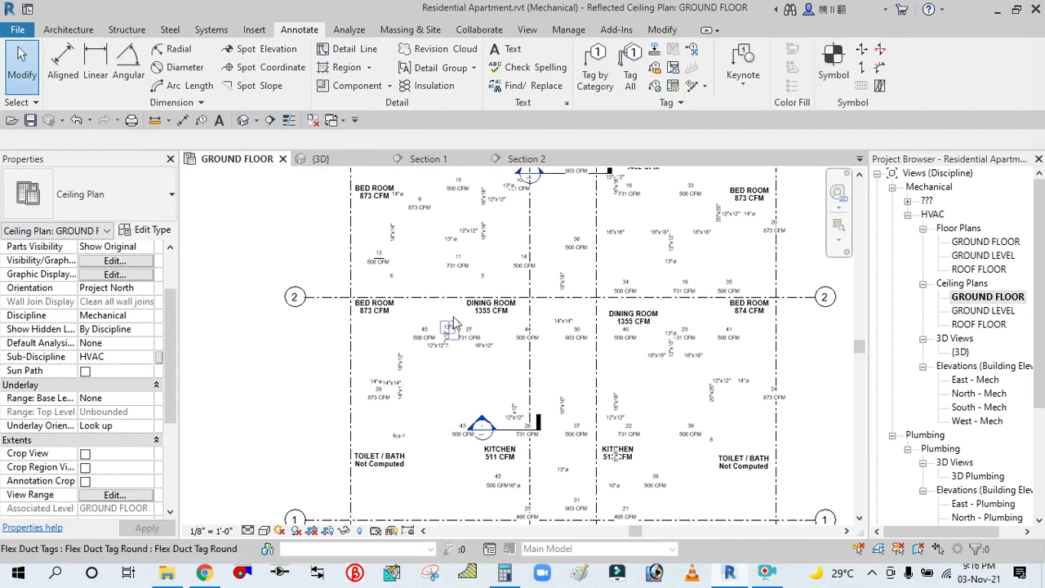
{"action": "scroll", "coordinate": [428, 219], "scroll_direction": "up", "scroll_amount": 3}
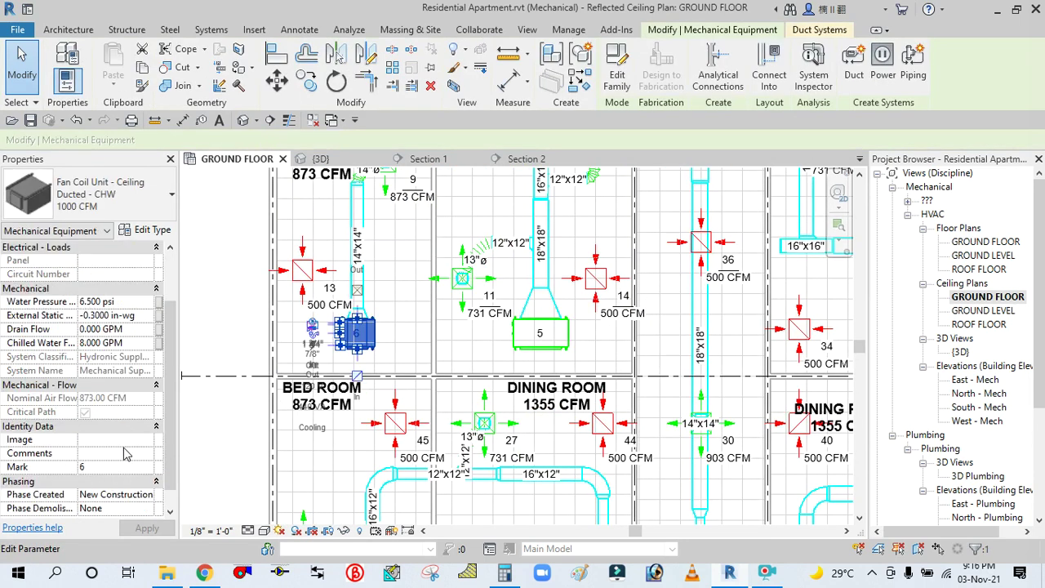
{"action": "left_click", "coordinate": [115, 469]}
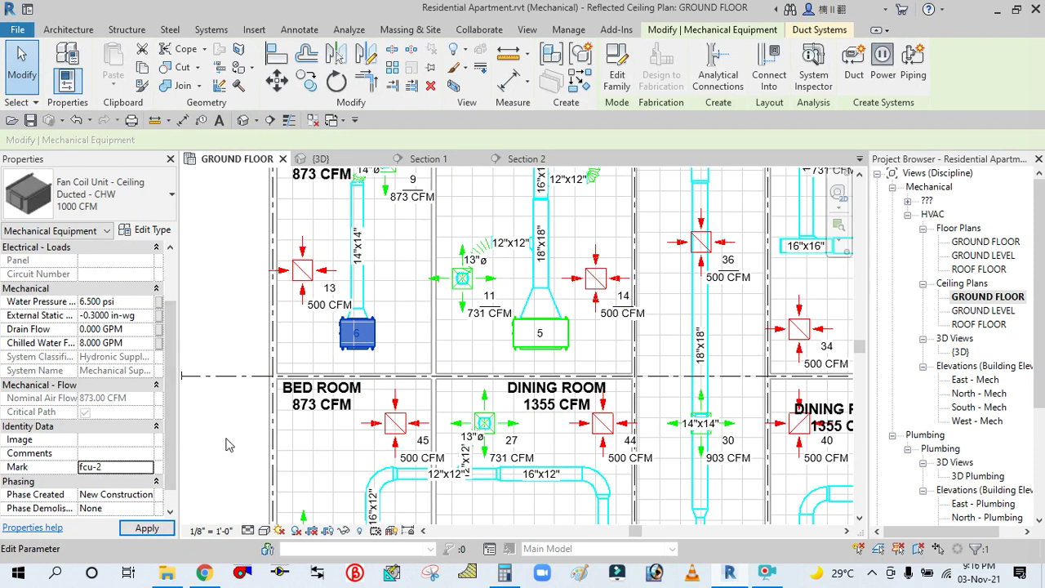
{"action": "key", "text": "Escape"}
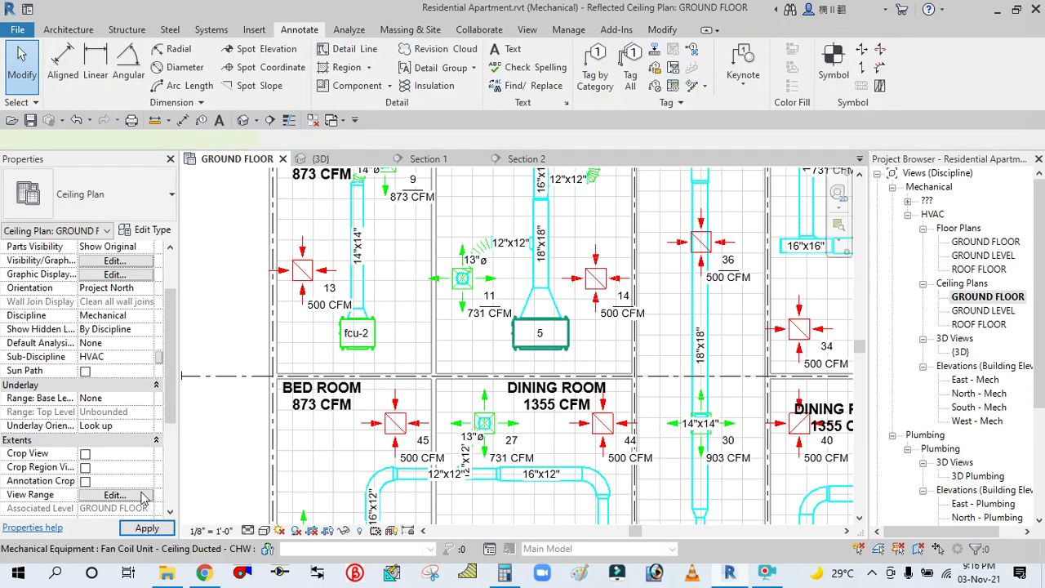
Step: Replace fan coil unit 5's mark with fcu-3
{"action": "left_click", "coordinate": [108, 469]}
{"action": "double_click", "coordinate": [108, 467]}
{"action": "type", "text": "fcu"}
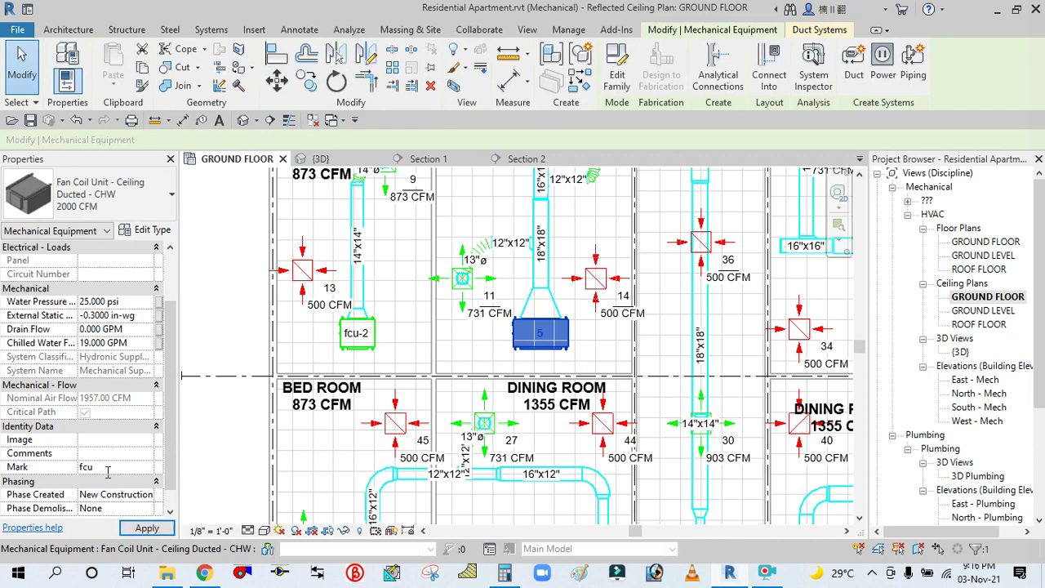
{"action": "type", "text": "-3"}
{"action": "left_click", "coordinate": [232, 424]}
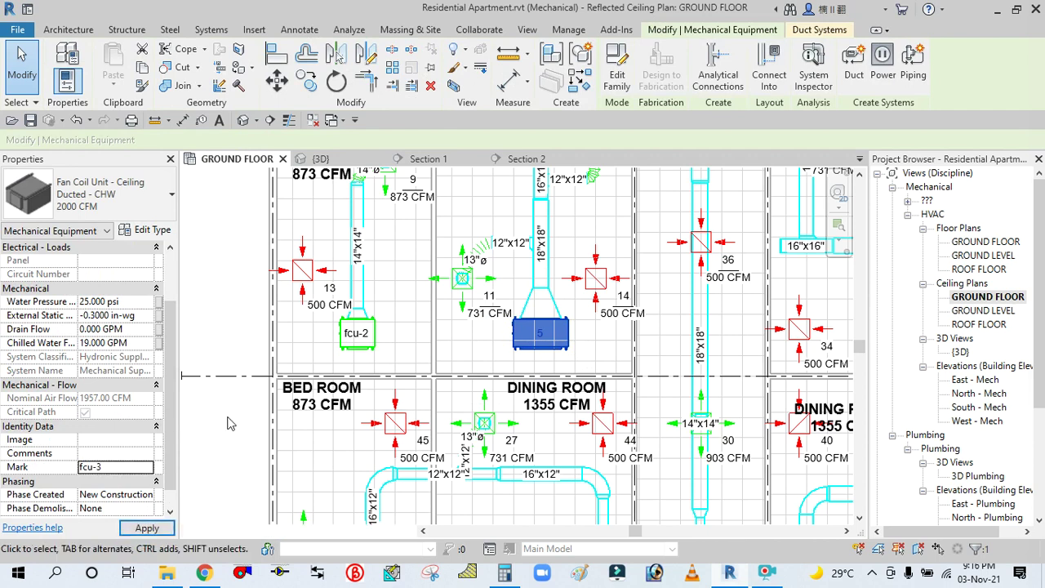
{"action": "scroll", "coordinate": [229, 423], "scroll_direction": "down", "scroll_amount": 5}
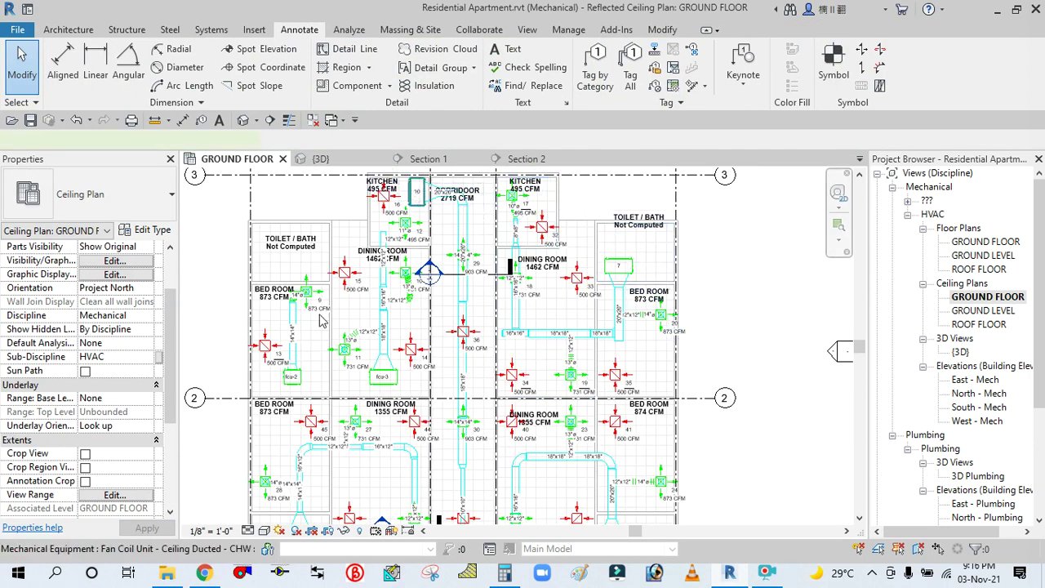
Step: Mark the kitchen fan coil unit fcu-4 and unit 7 fcu-5
{"action": "left_click", "coordinate": [417, 192]}
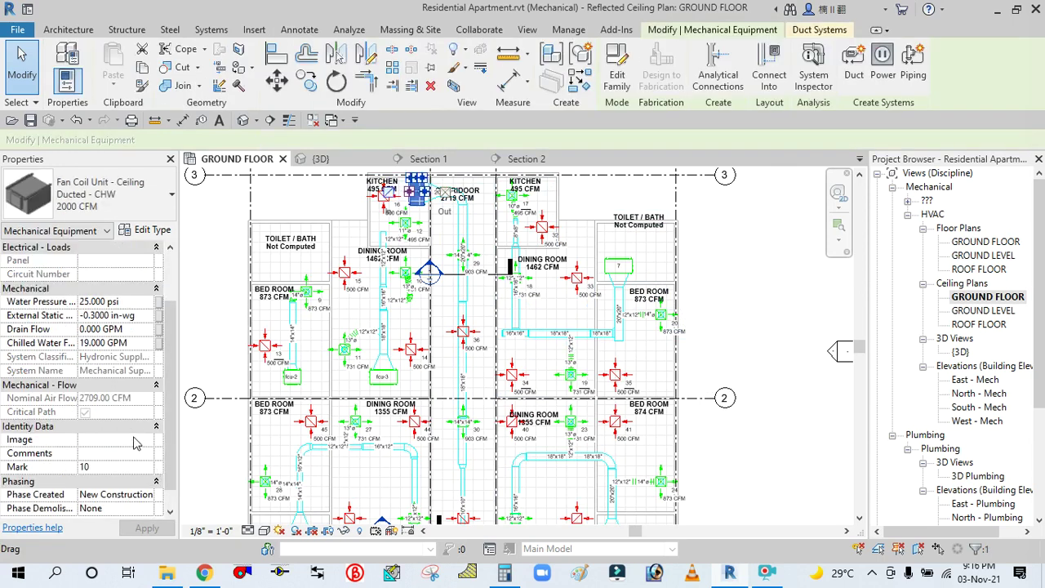
{"action": "left_click", "coordinate": [128, 466]}
{"action": "type", "text": "fcu"}
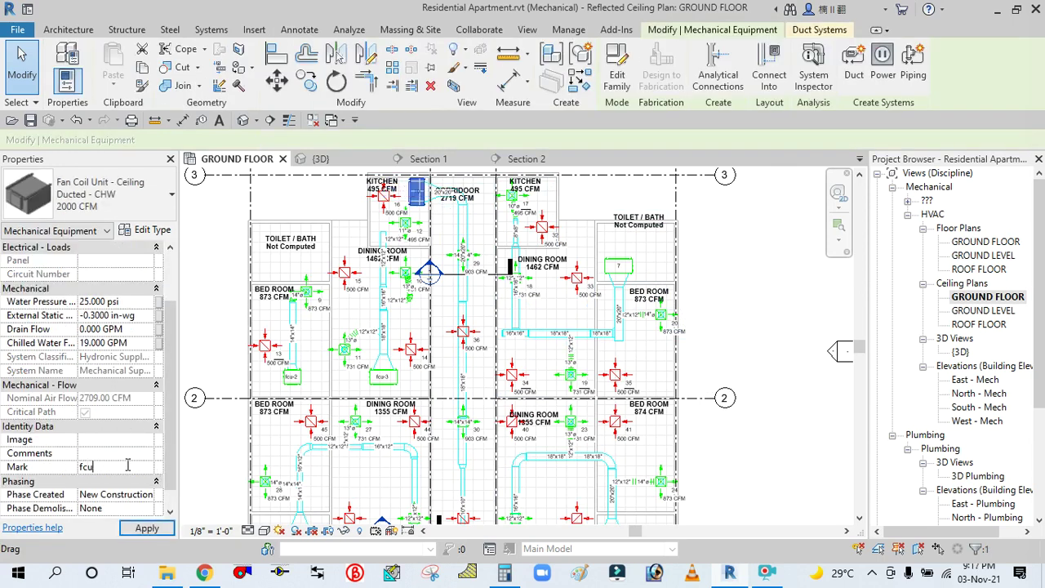
{"action": "type", "text": "-4"}
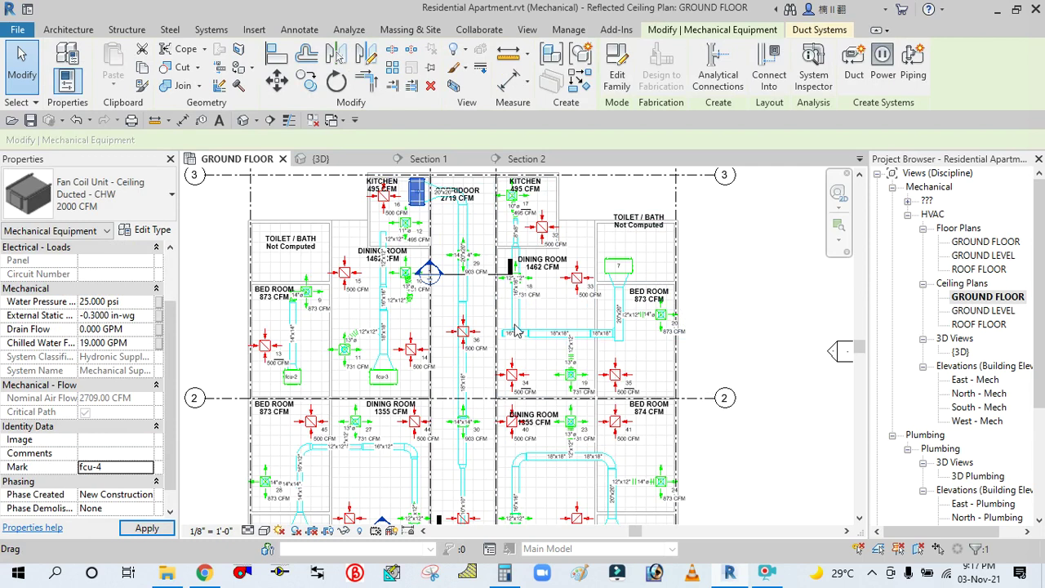
{"action": "key", "text": "Escape"}
{"action": "key", "text": "Escape"}
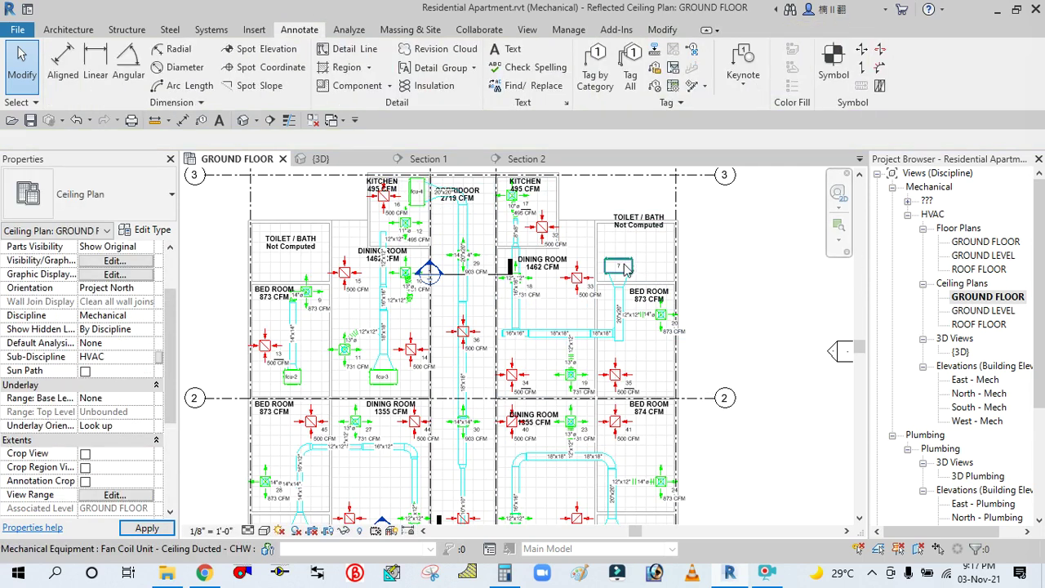
{"action": "key", "text": "ctrl+Left"}
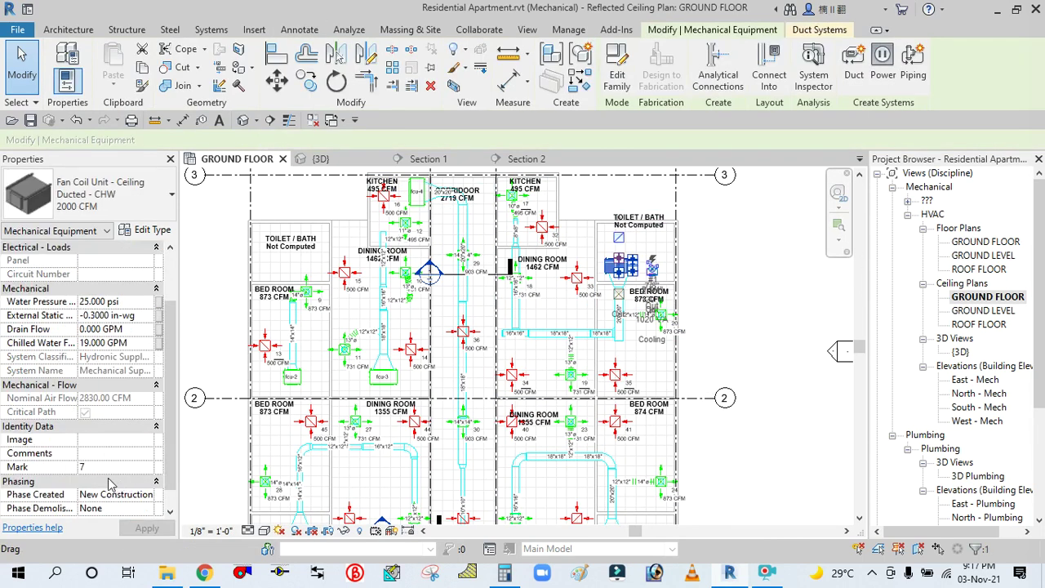
{"action": "left_click", "coordinate": [107, 467]}
{"action": "type", "text": "fcu-5"}
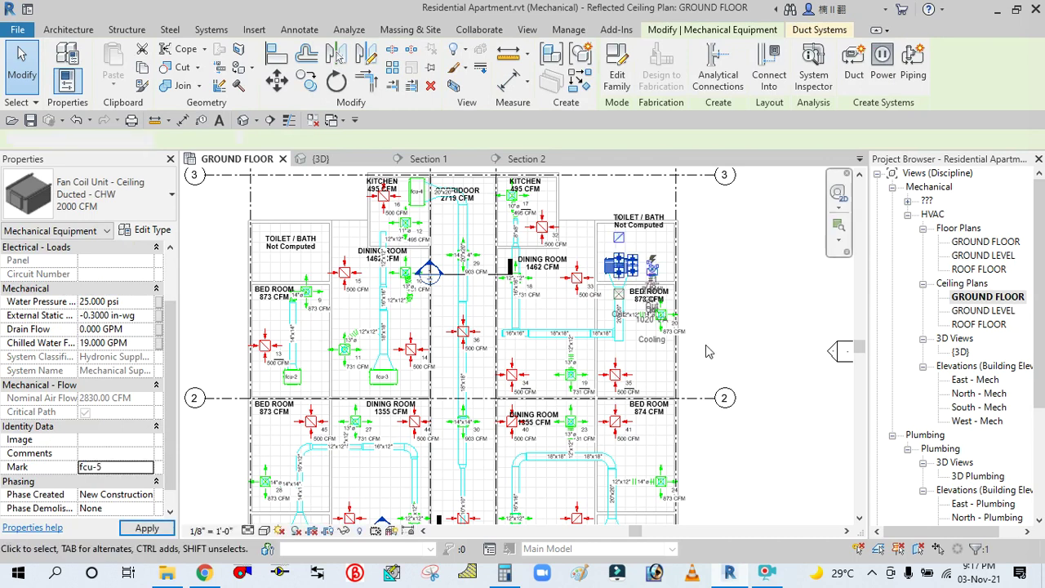
{"action": "key", "text": "Escape"}
Step: Rename the toilet/bath fan coil unit marked 8 to fcu-6
{"action": "key", "text": "z"}
{"action": "key", "text": "f"}
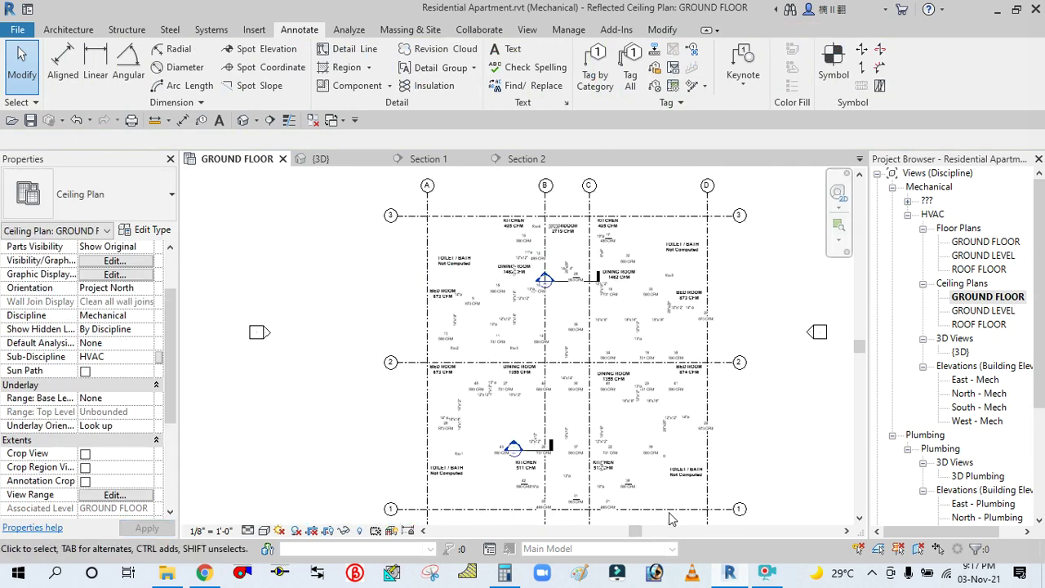
{"action": "scroll", "coordinate": [665, 510], "scroll_direction": "up", "scroll_amount": 3}
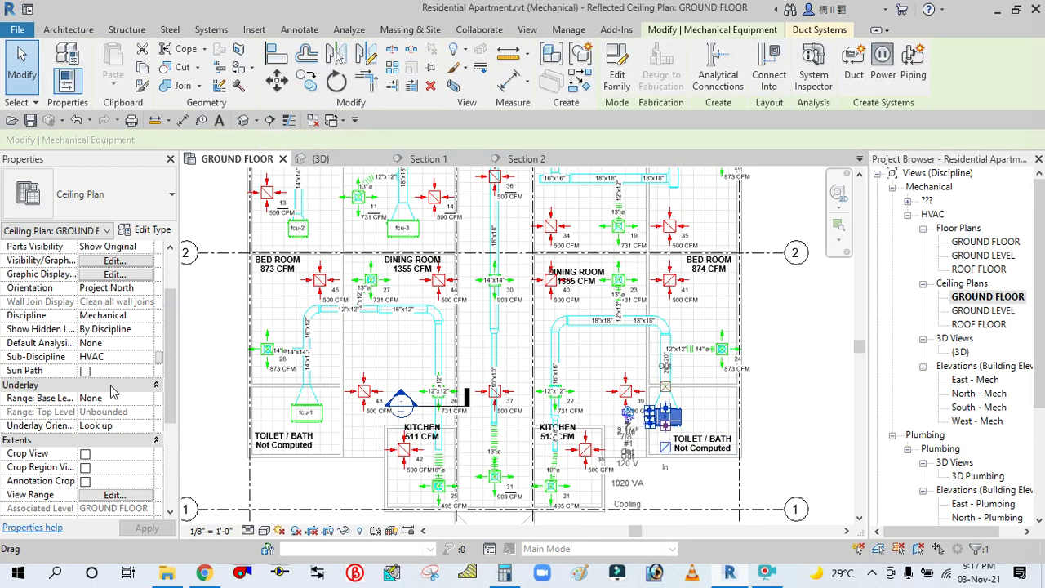
{"action": "left_click", "coordinate": [99, 466]}
{"action": "type", "text": "fcu-6"}
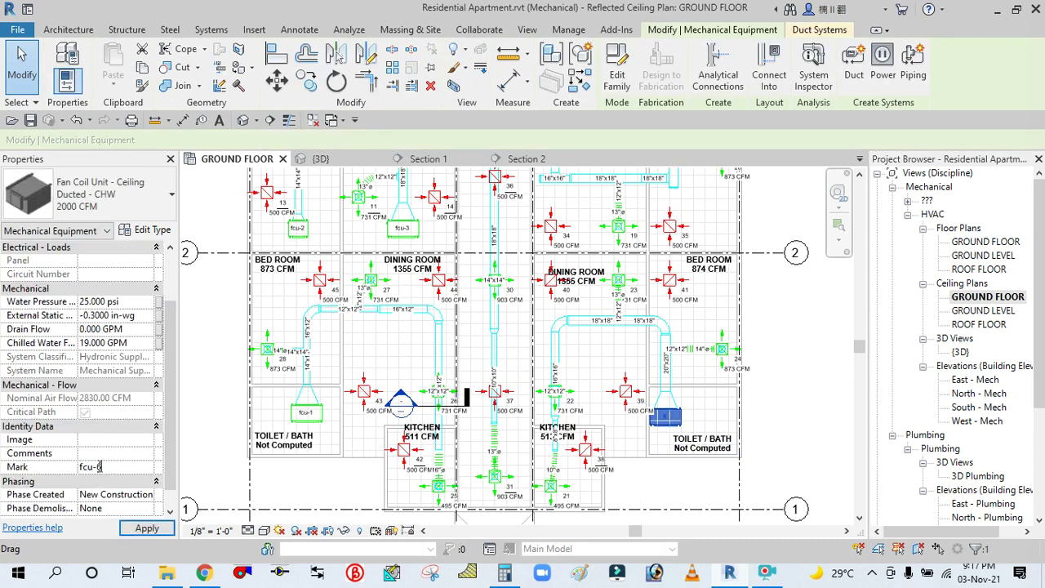
{"action": "left_click", "coordinate": [790, 370]}
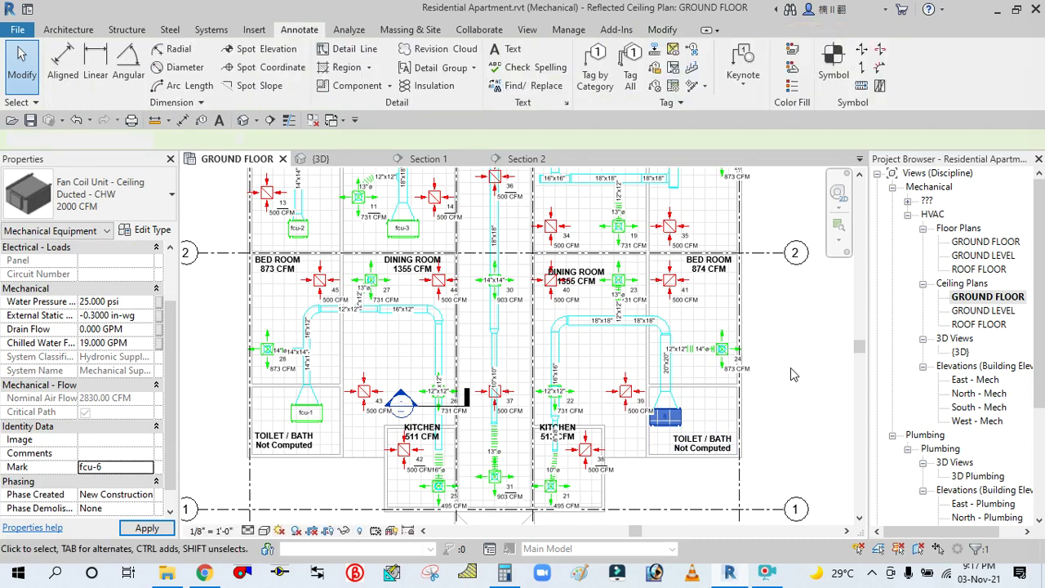
{"action": "scroll", "coordinate": [783, 387], "scroll_direction": "down", "scroll_amount": 2}
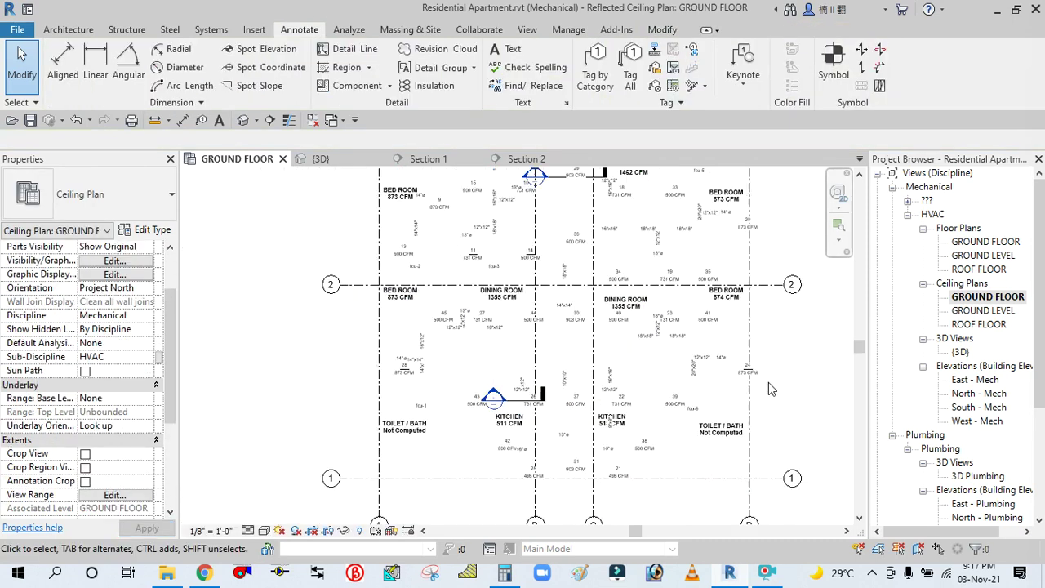
Step: Zoom and pan around the ceiling plan to review the fcu-1 to fcu-6 and CFM tags
{"action": "scroll", "coordinate": [686, 377], "scroll_direction": "up", "scroll_amount": 2}
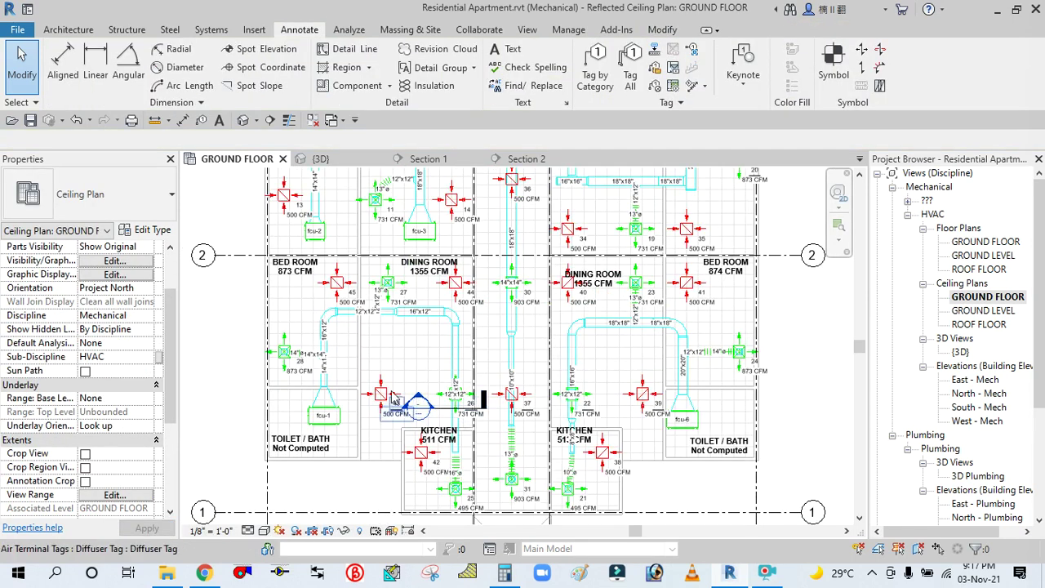
{"action": "scroll", "coordinate": [524, 416], "scroll_direction": "up", "scroll_amount": 2}
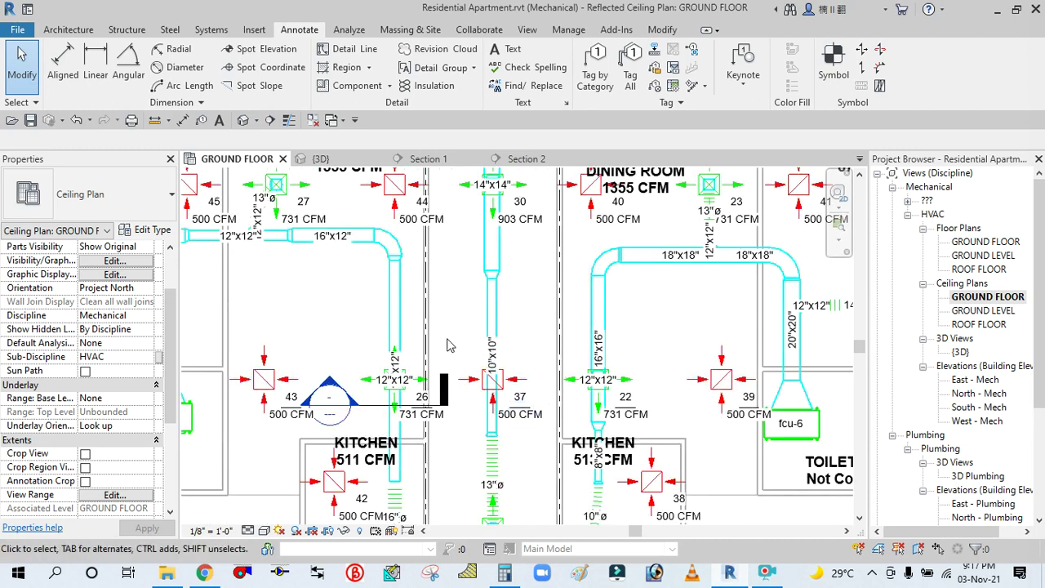
{"action": "scroll", "coordinate": [596, 388], "scroll_direction": "down", "scroll_amount": 1}
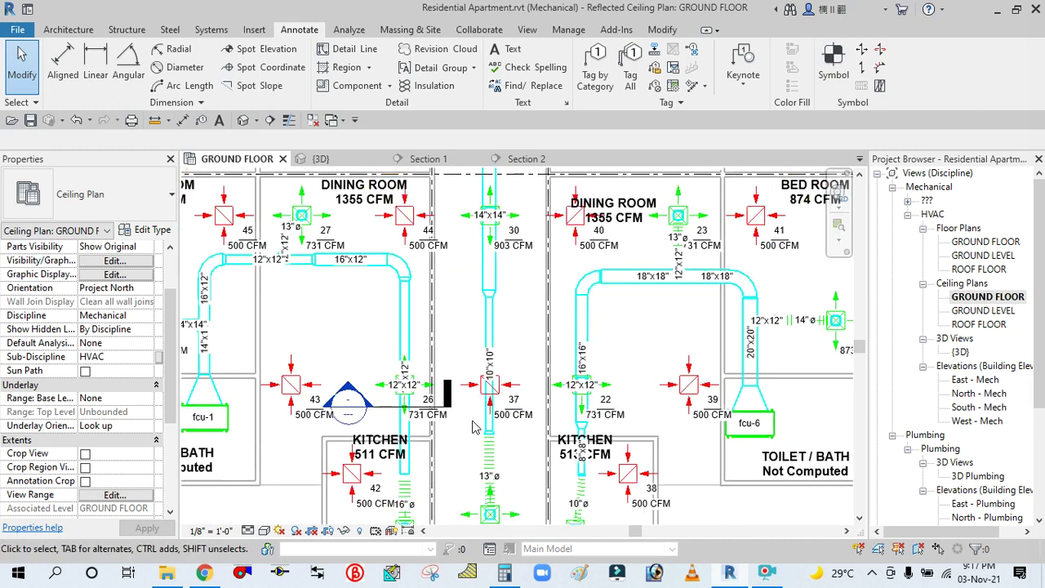
{"action": "scroll", "coordinate": [596, 384], "scroll_direction": "down", "scroll_amount": 2}
{"action": "scroll", "coordinate": [596, 377], "scroll_direction": "down", "scroll_amount": 3}
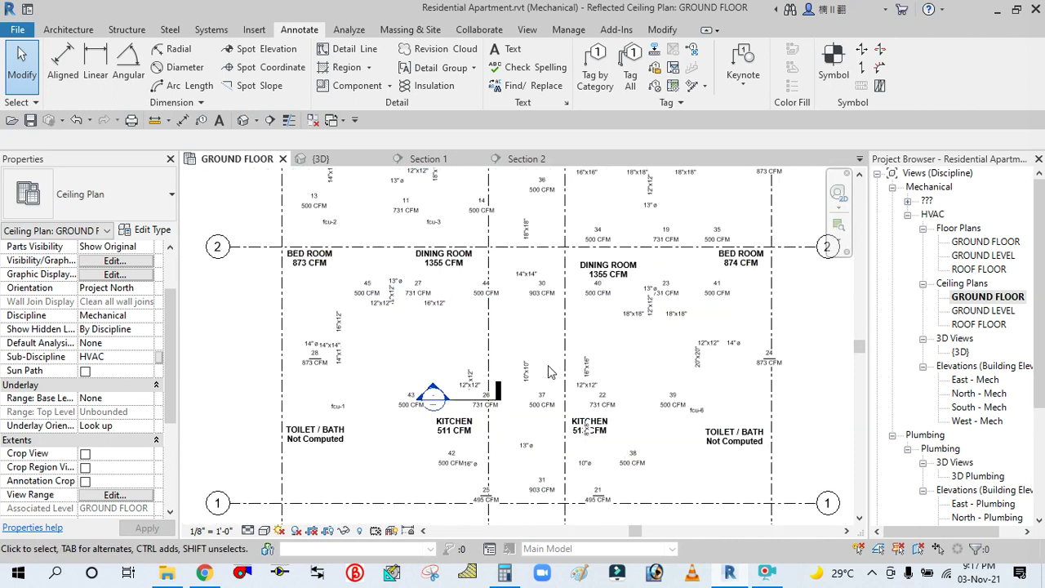
{"action": "middle_click_drag", "start_coordinate": [776, 344], "coordinate": [750, 394]}
{"action": "middle_click_drag", "start_coordinate": [751, 263], "coordinate": [742, 347]}
{"action": "scroll", "coordinate": [735, 303], "scroll_direction": "up", "scroll_amount": 1}
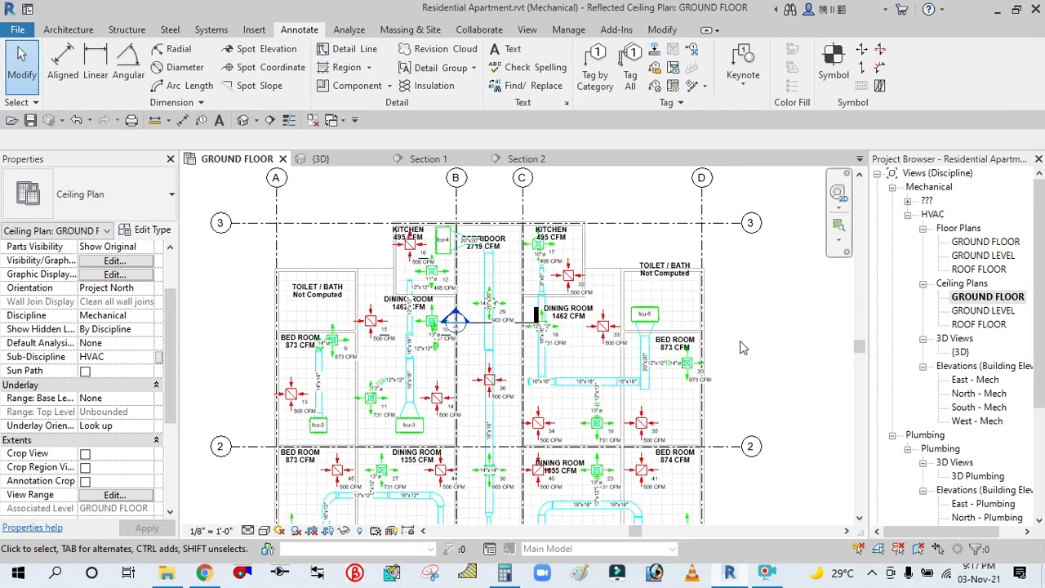
{"action": "scroll", "coordinate": [707, 342], "scroll_direction": "up", "scroll_amount": 2}
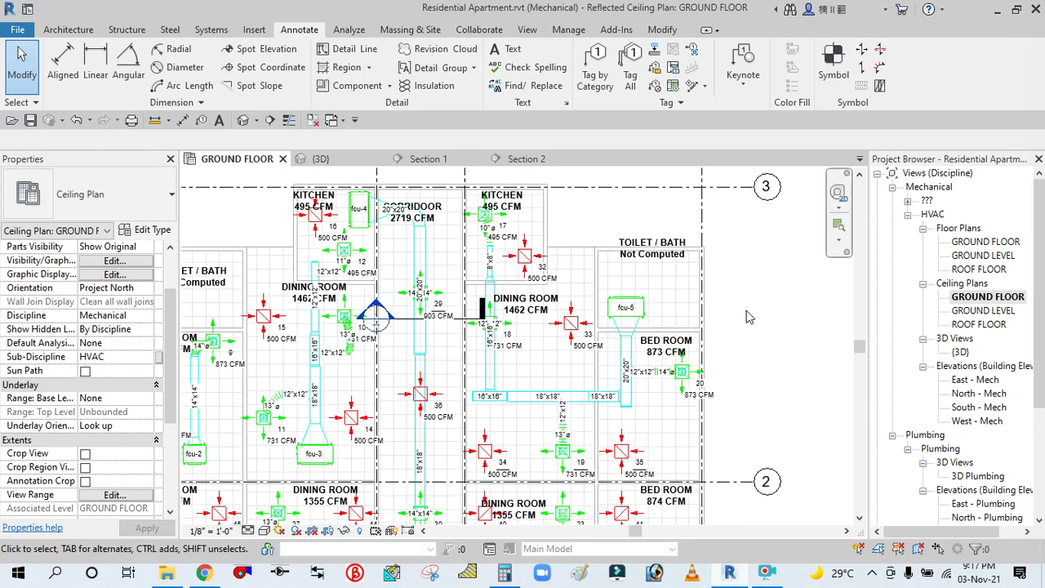
{"action": "middle_click_drag", "start_coordinate": [750, 317], "coordinate": [789, 324]}
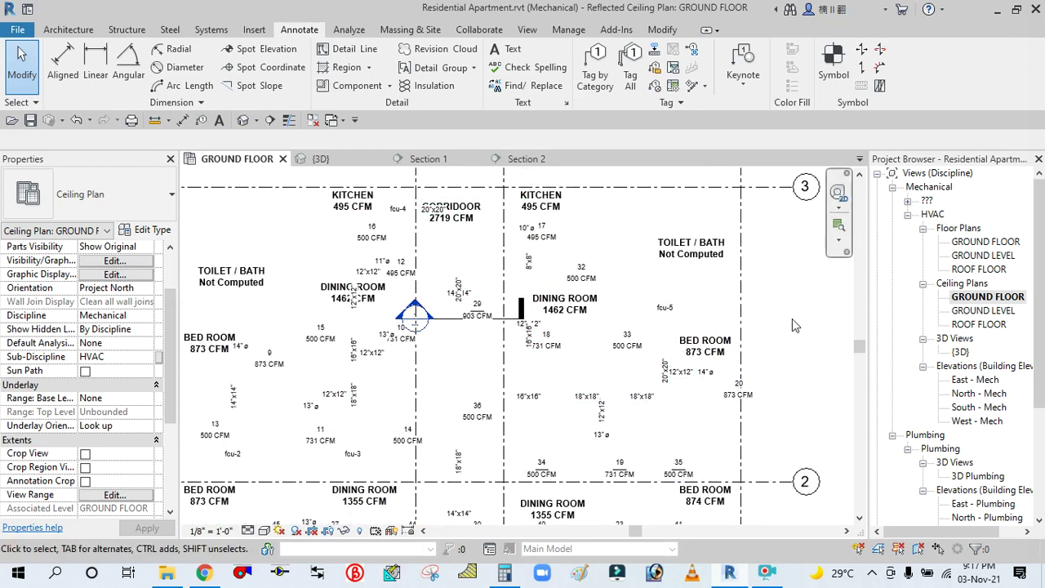
{"action": "middle_click_drag", "start_coordinate": [780, 374], "coordinate": [798, 356]}
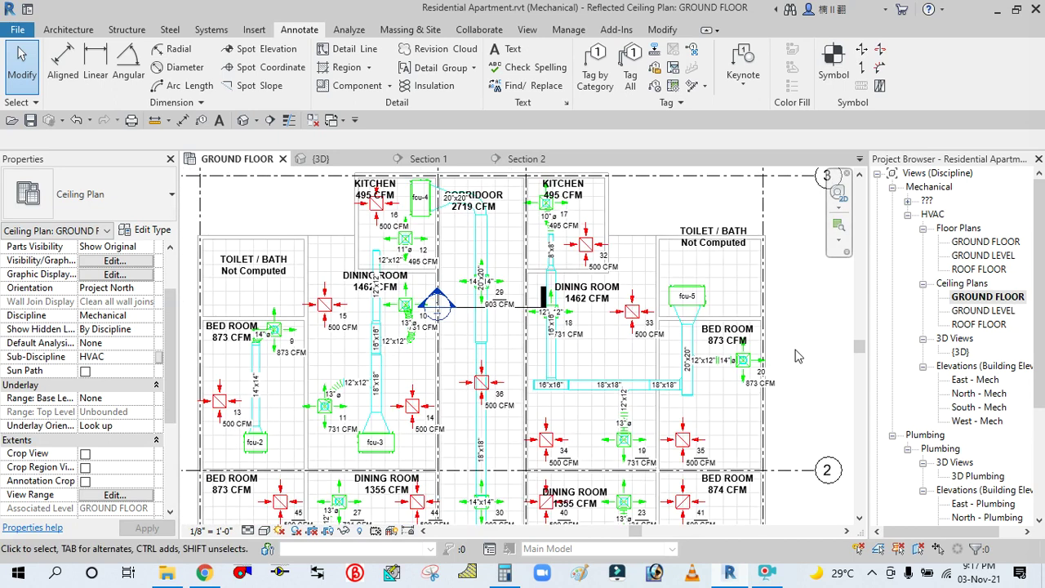
Step: Finish reviewing the plan and switch to the default 3D view of the ductwork
{"action": "scroll", "coordinate": [798, 356], "scroll_direction": "down", "scroll_amount": 2}
{"action": "middle_click_drag", "start_coordinate": [786, 476], "coordinate": [743, 443]}
{"action": "scroll", "coordinate": [766, 443], "scroll_direction": "down", "scroll_amount": 1}
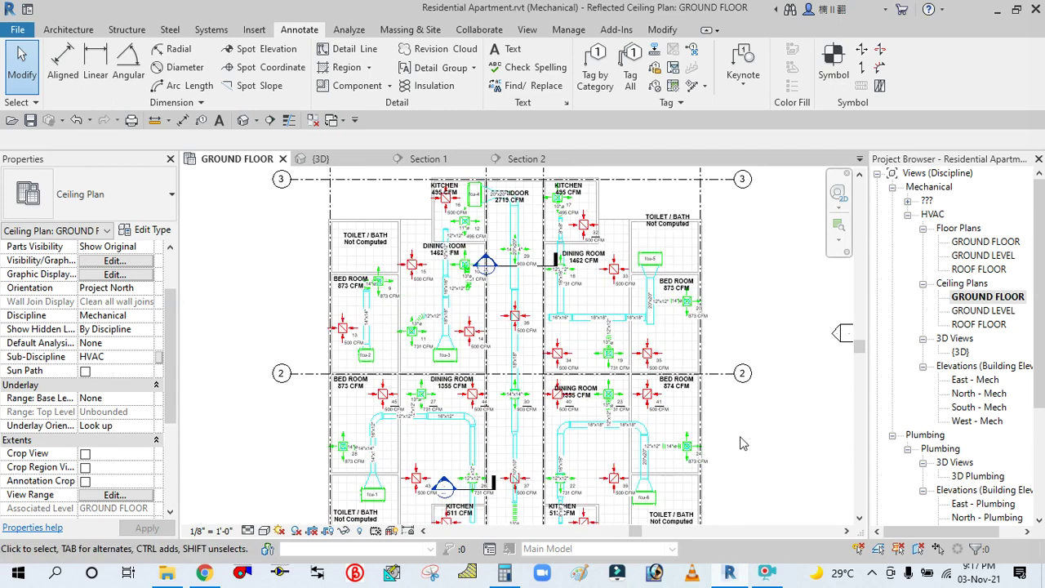
{"action": "left_click", "coordinate": [242, 120]}
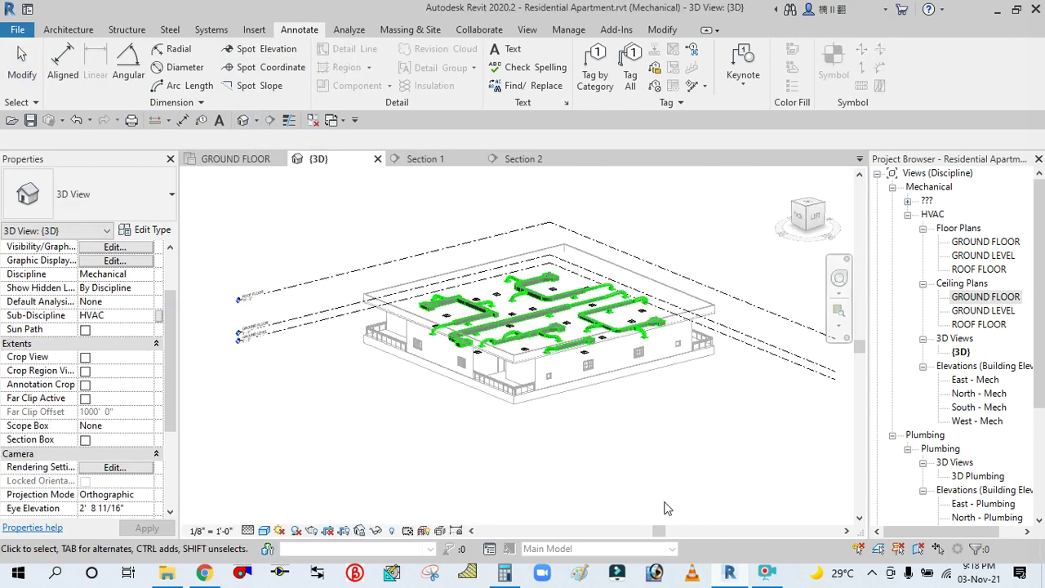